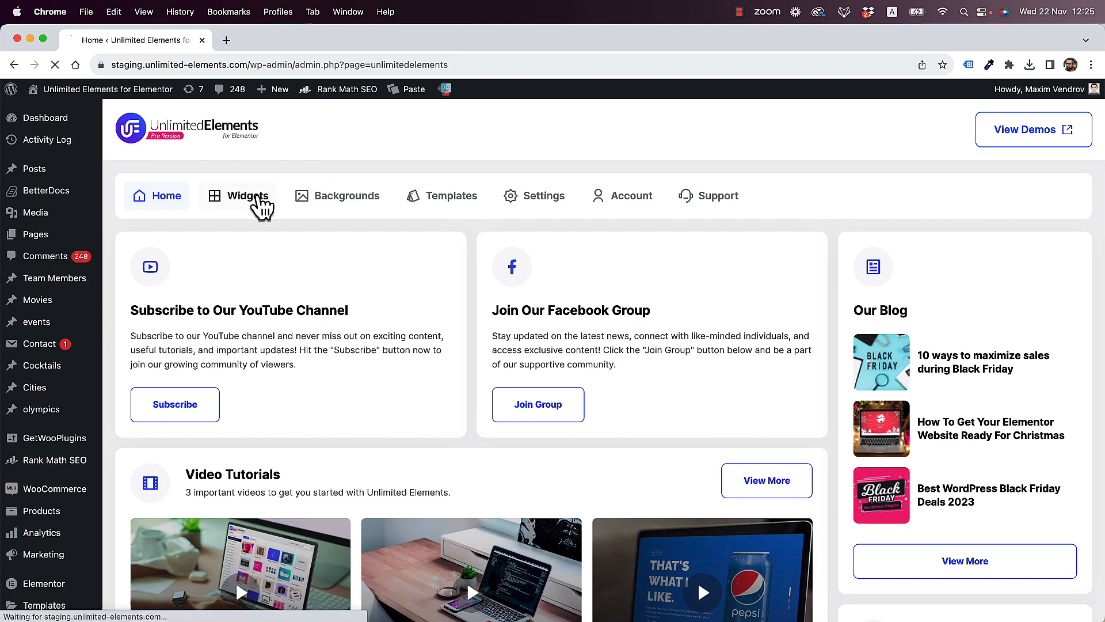
Search the Unlimited Elements widget catalogue for "christmas" and install the Christmas Icons widget
click(470, 206)
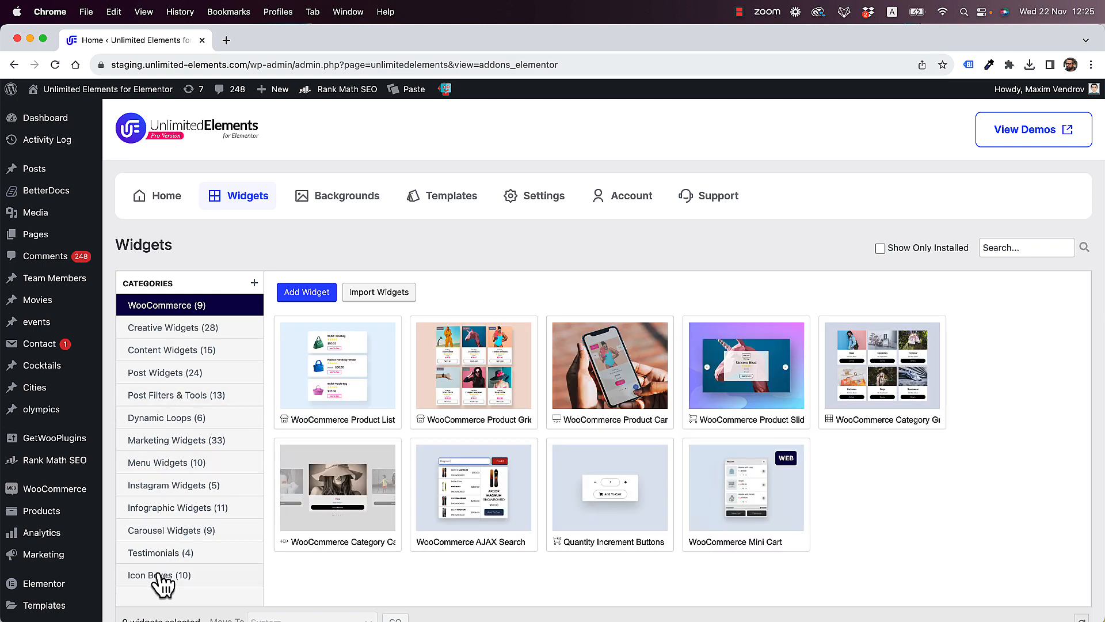
click(1028, 248)
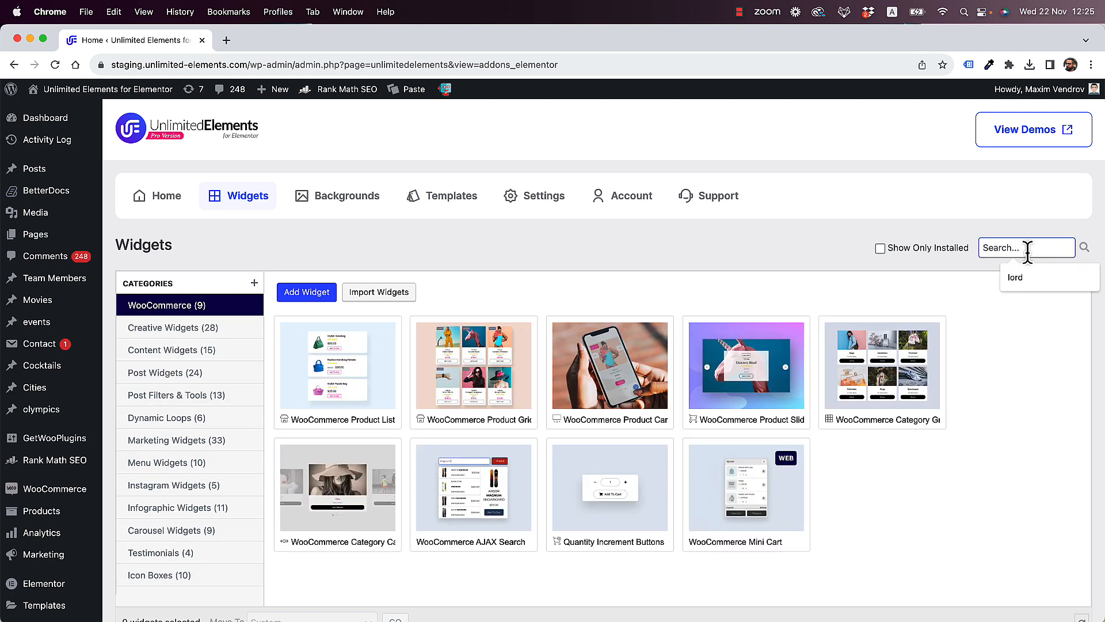
text(christmas)
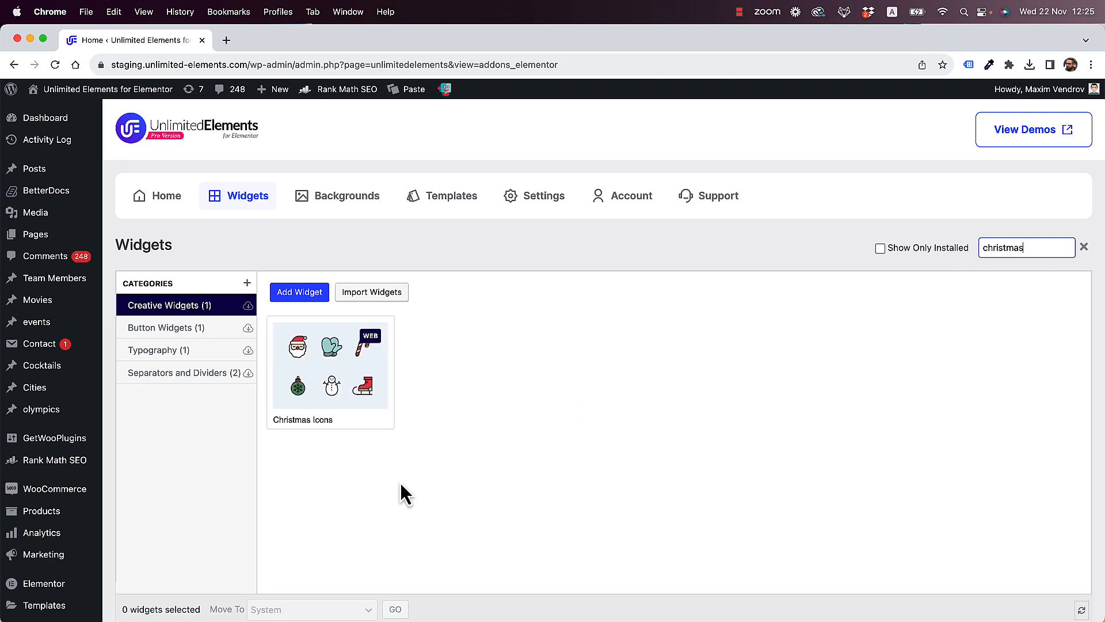
mouse_move(348, 385)
click(314, 385)
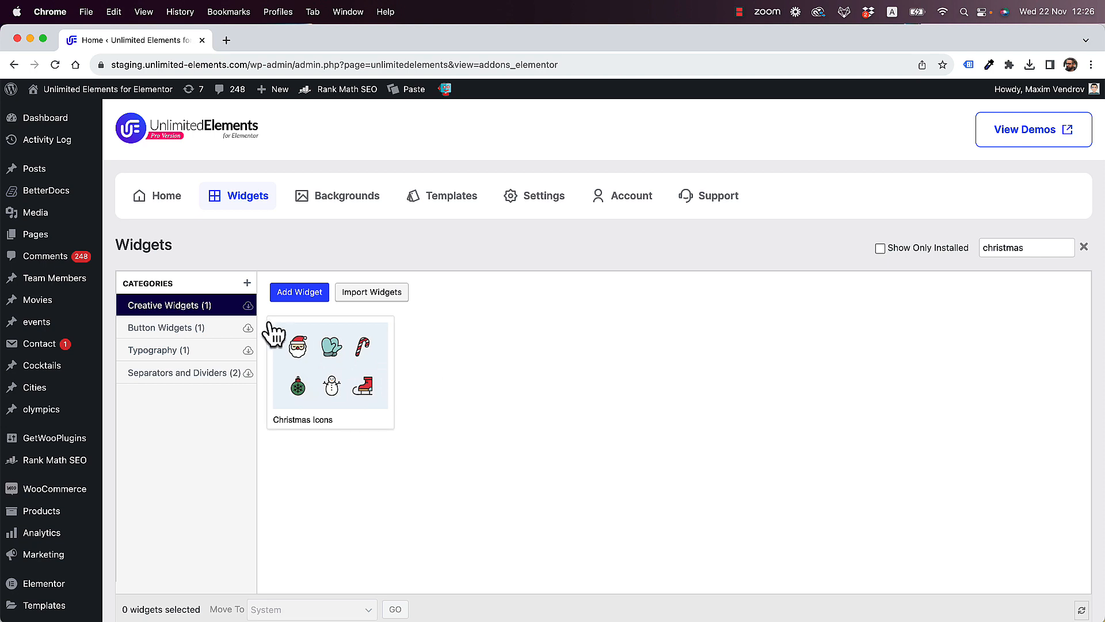
Install the Christmas Button widget from Button Widgets and the Christmas Text widget from Typography
click(176, 331)
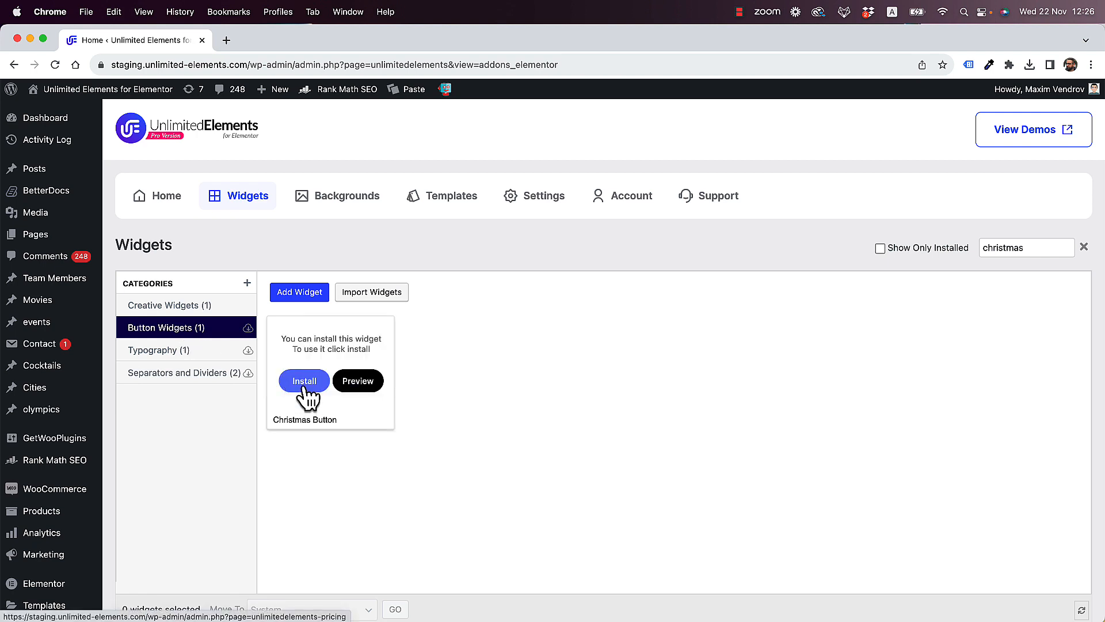
click(302, 382)
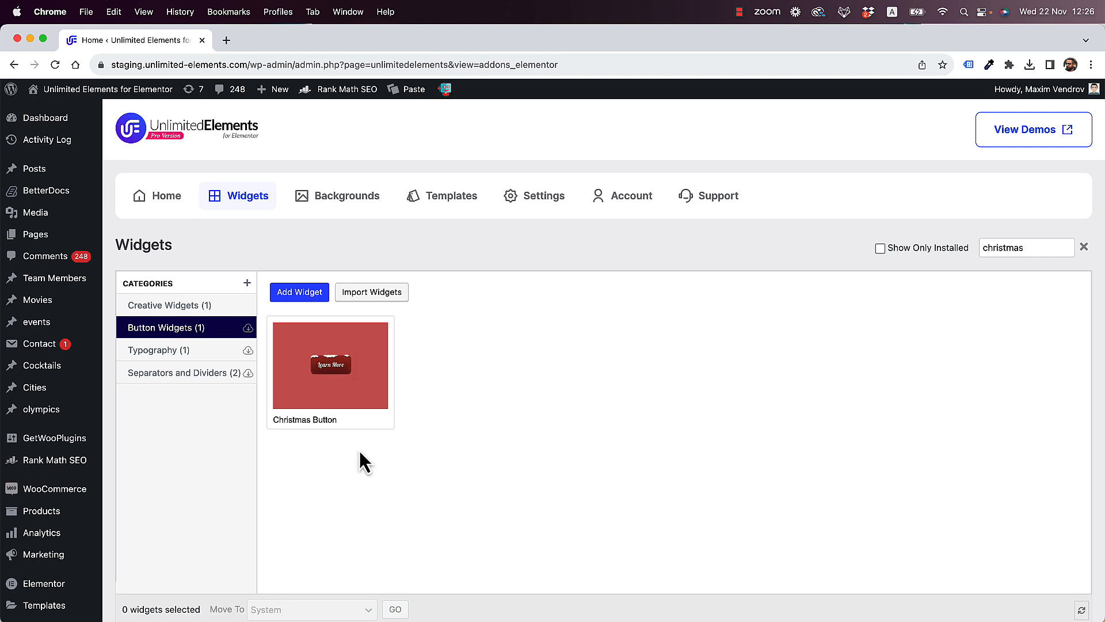
click(177, 351)
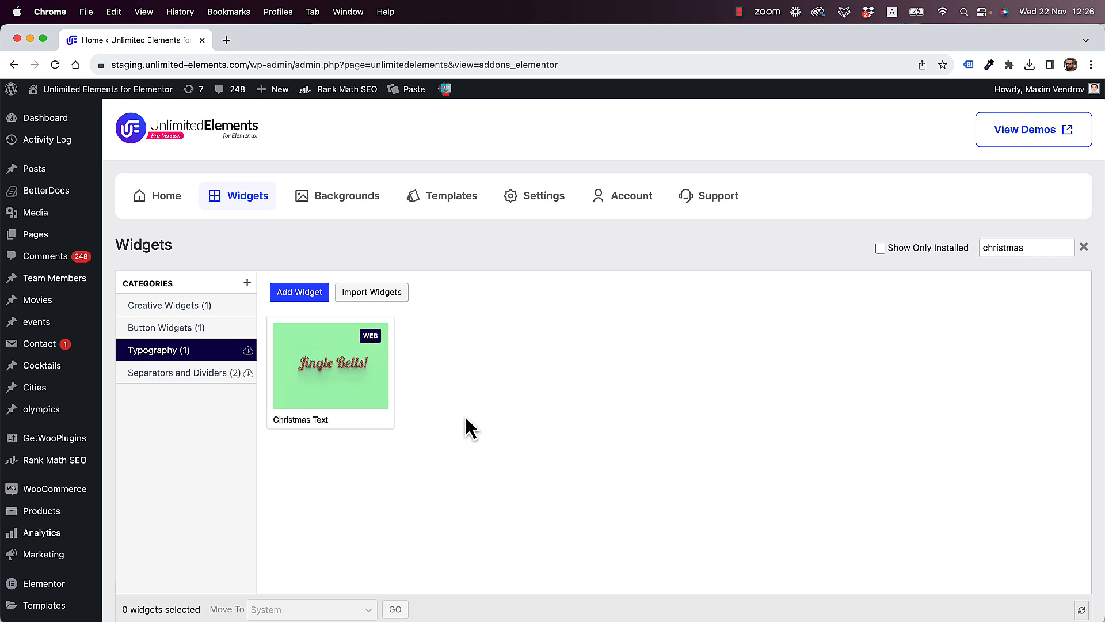
mouse_move(325, 397)
click(304, 381)
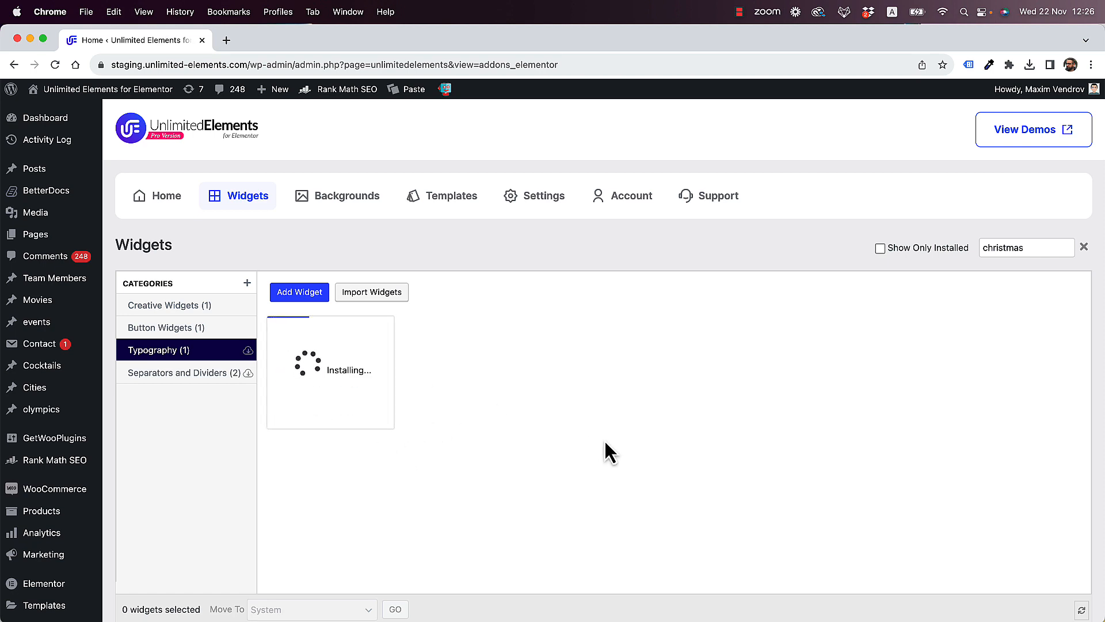
Install the Christmas Candy Separator and Christmas Lights widgets from the Separators and Dividers category
click(176, 375)
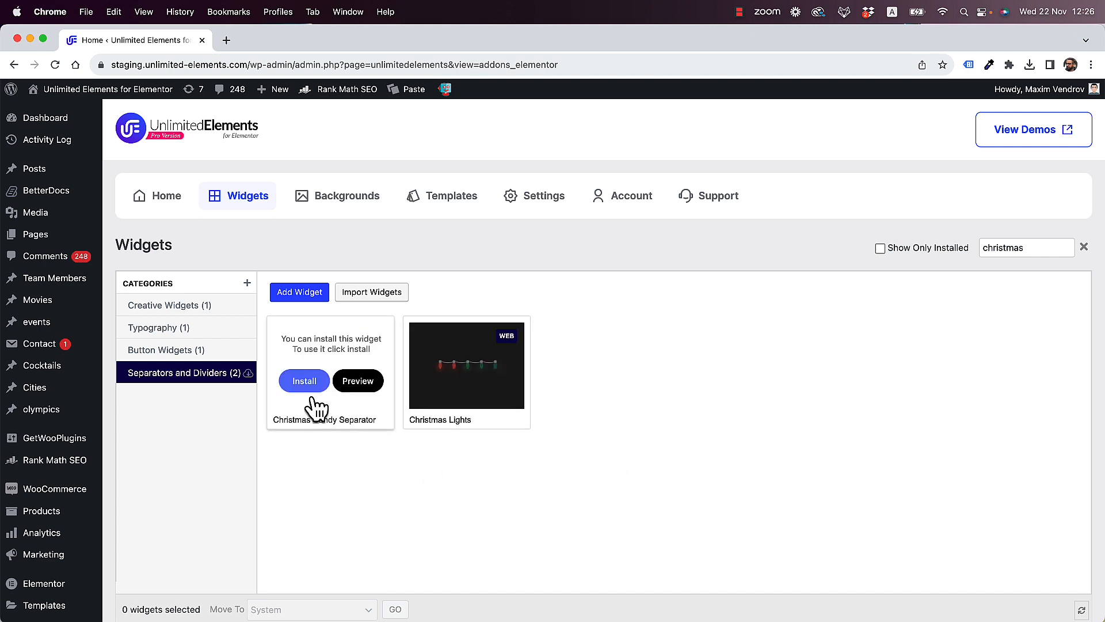
click(303, 382)
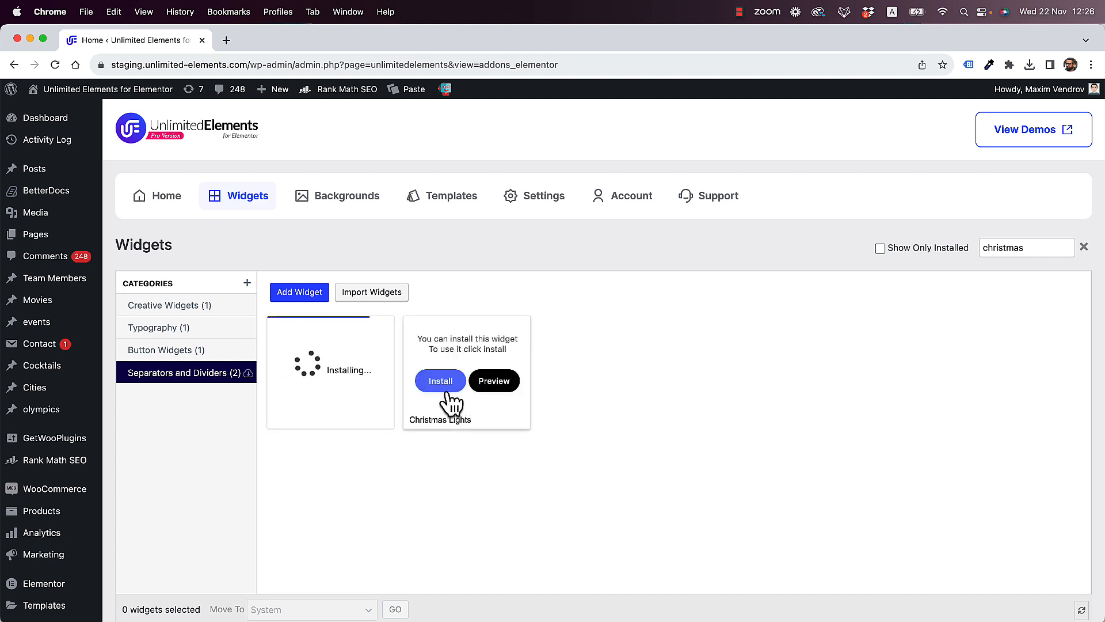
click(436, 383)
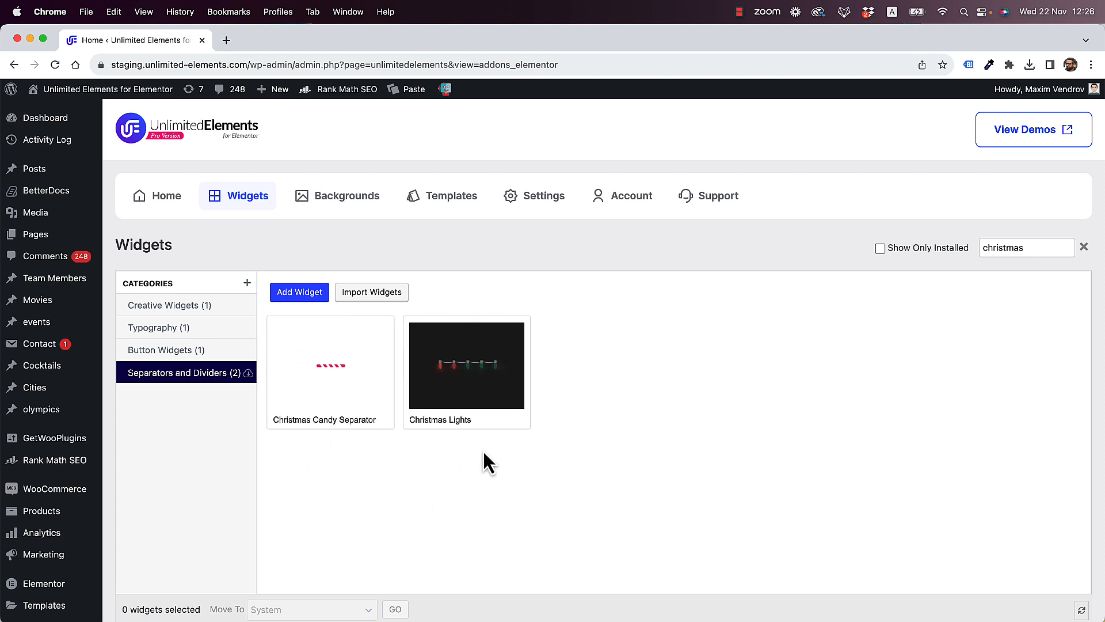
Install the Snow Background and Moving Stripes widgets from the Unlimited Elements background catalogue
click(338, 199)
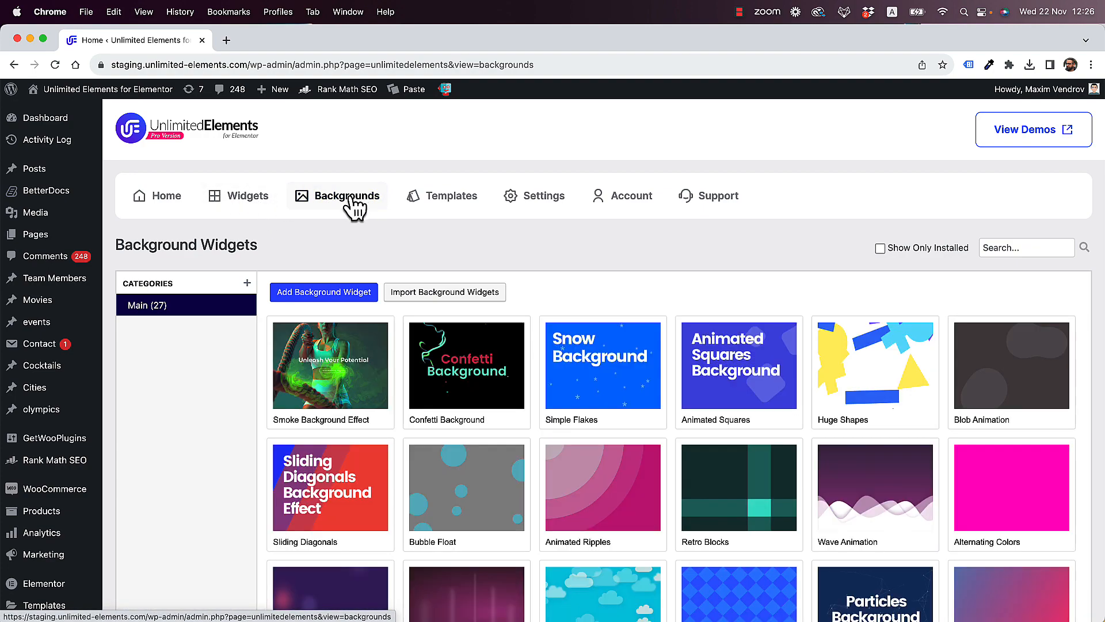
scroll(740, 350, down, 6)
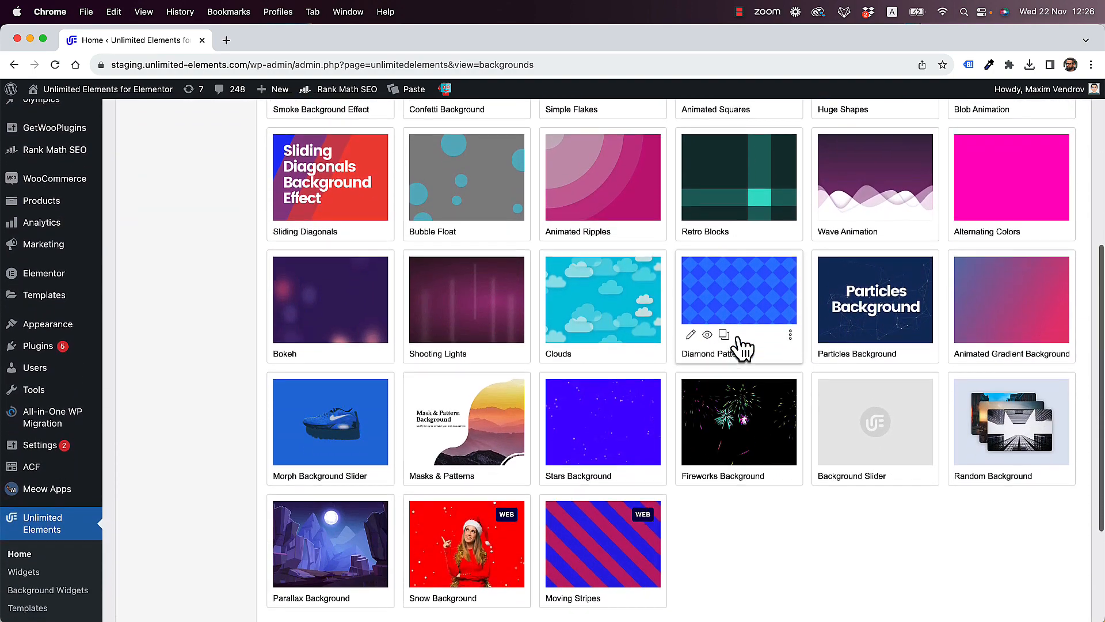
scroll(742, 348, down, 1)
mouse_move(590, 498)
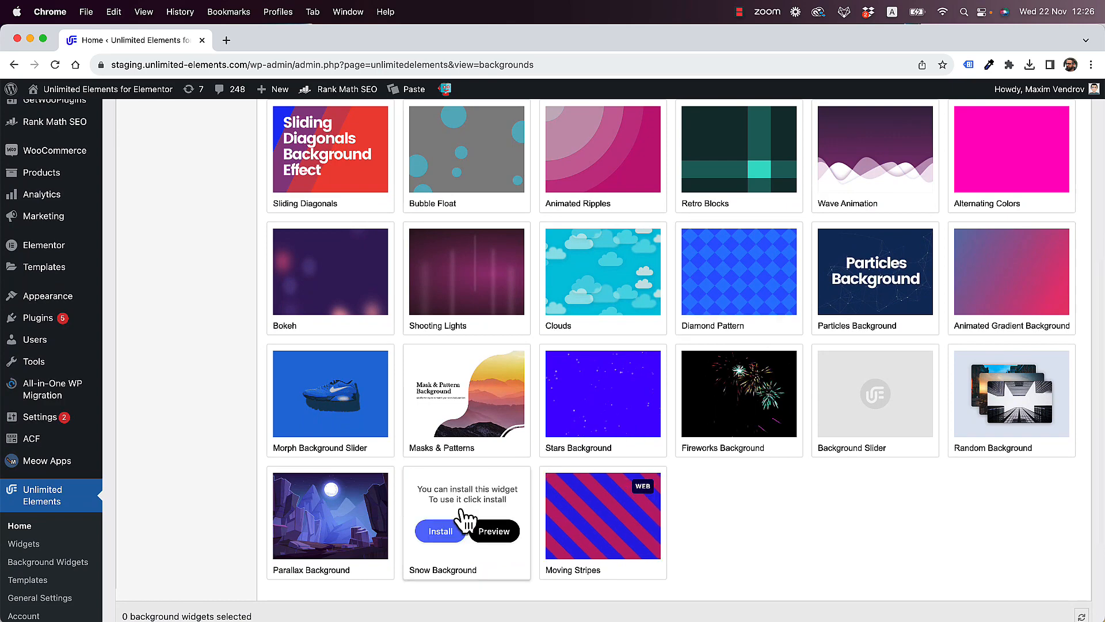
click(441, 531)
click(580, 532)
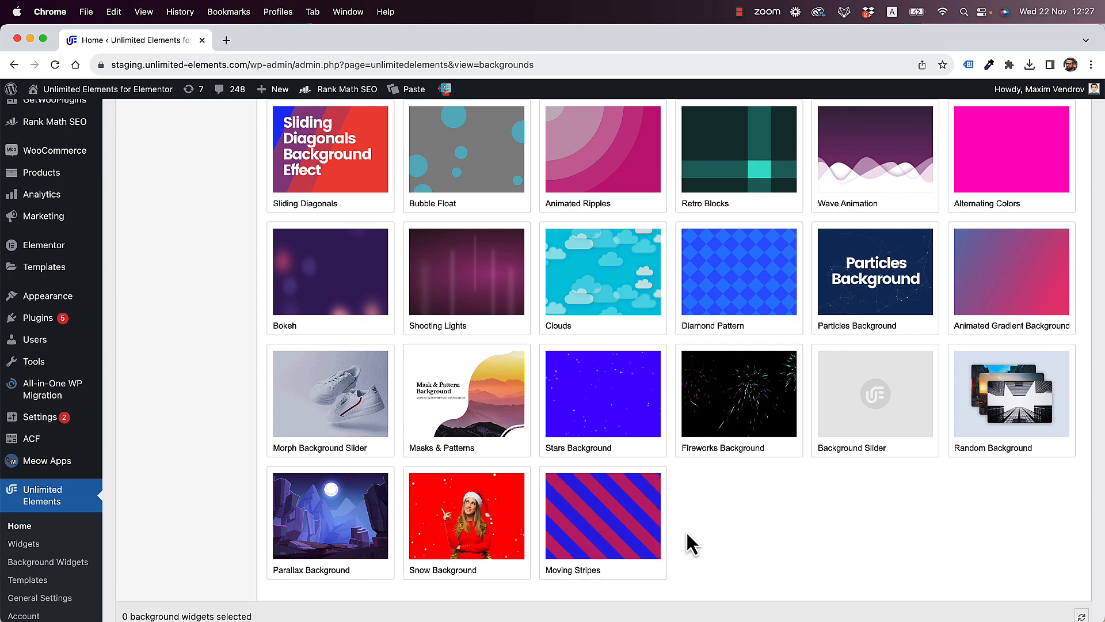
Create a new WordPress page titled "Christmas Sale" and publish it
scroll(763, 553, up, 5)
scroll(764, 554, up, 1)
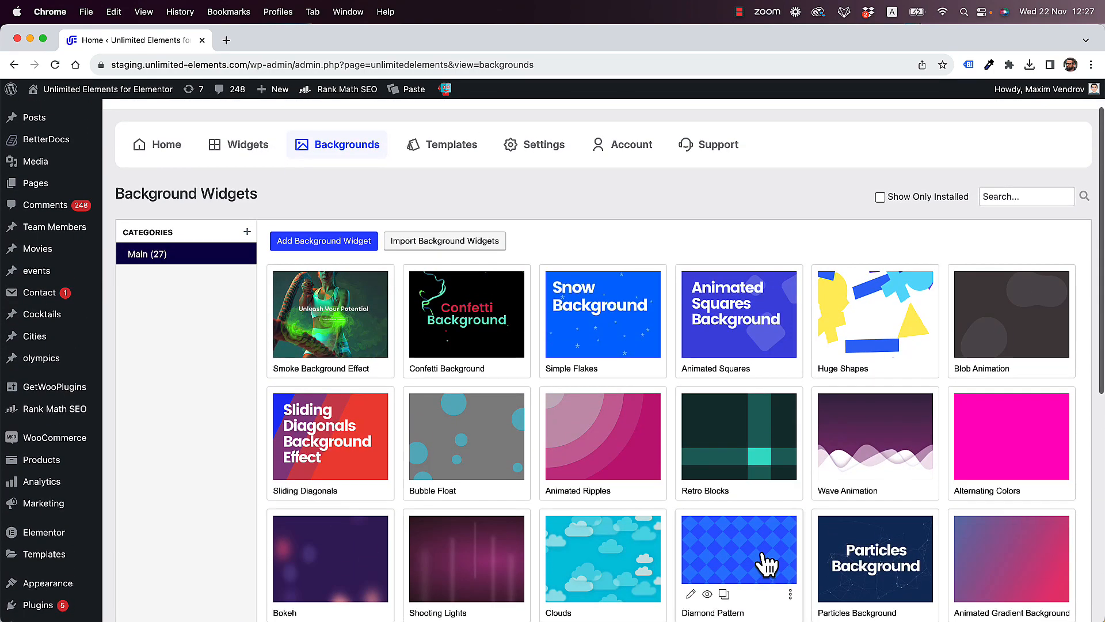
click(42, 188)
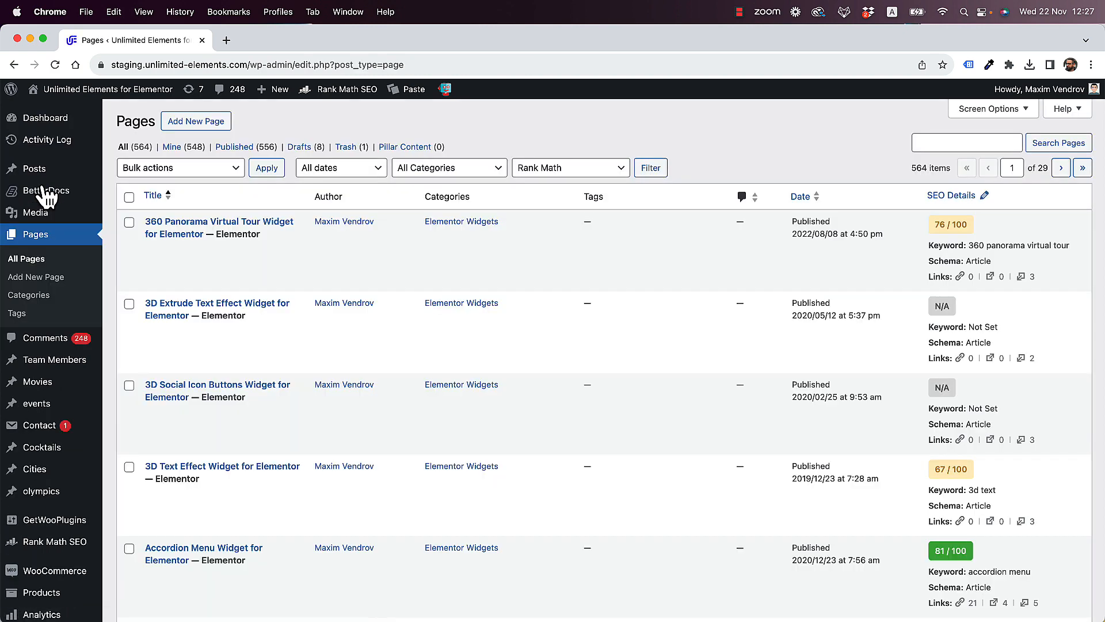
click(212, 122)
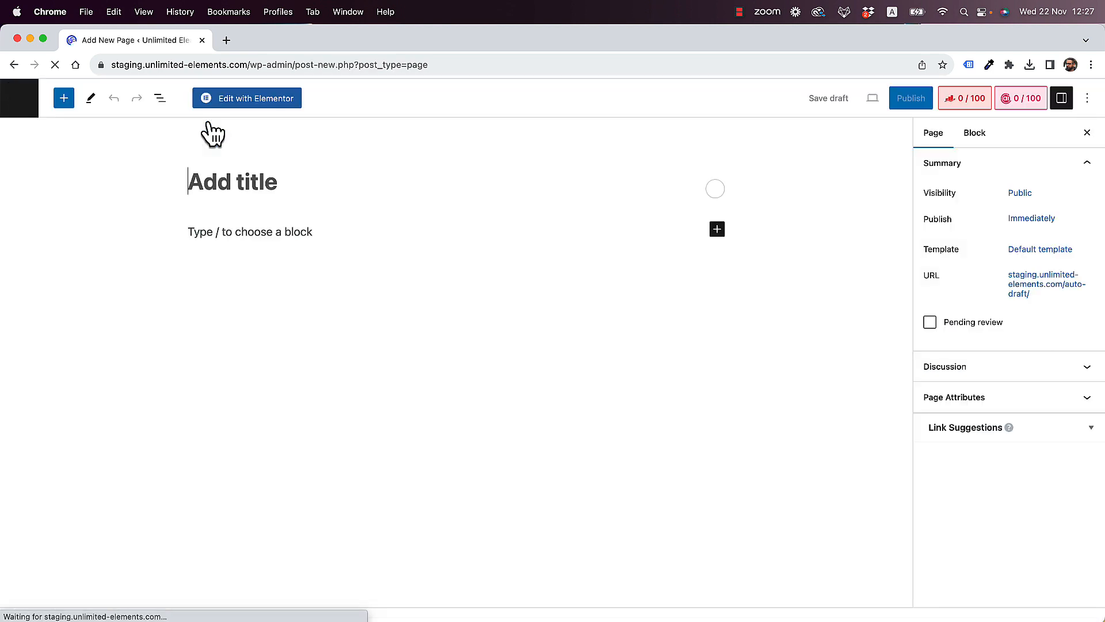
text(Ch)
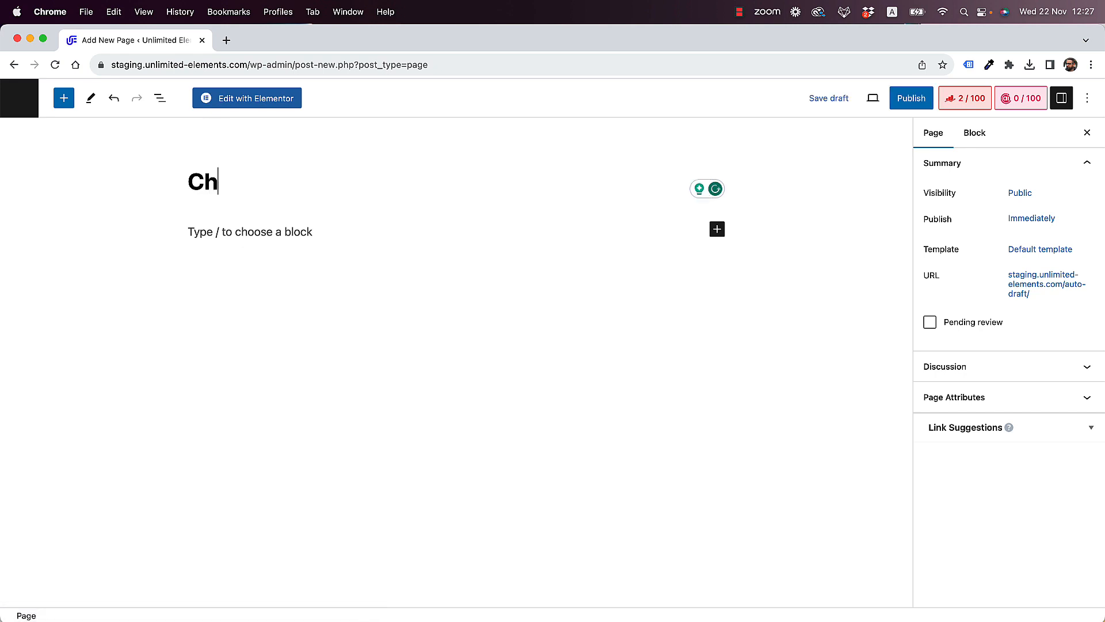
text(ristmas Sale)
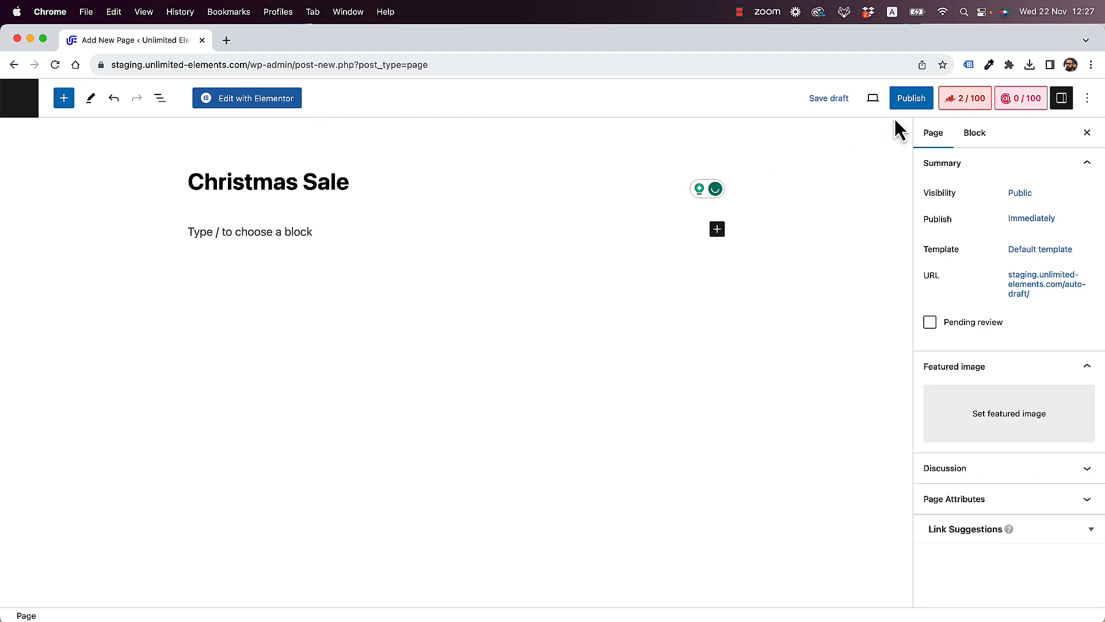
click(914, 102)
click(987, 102)
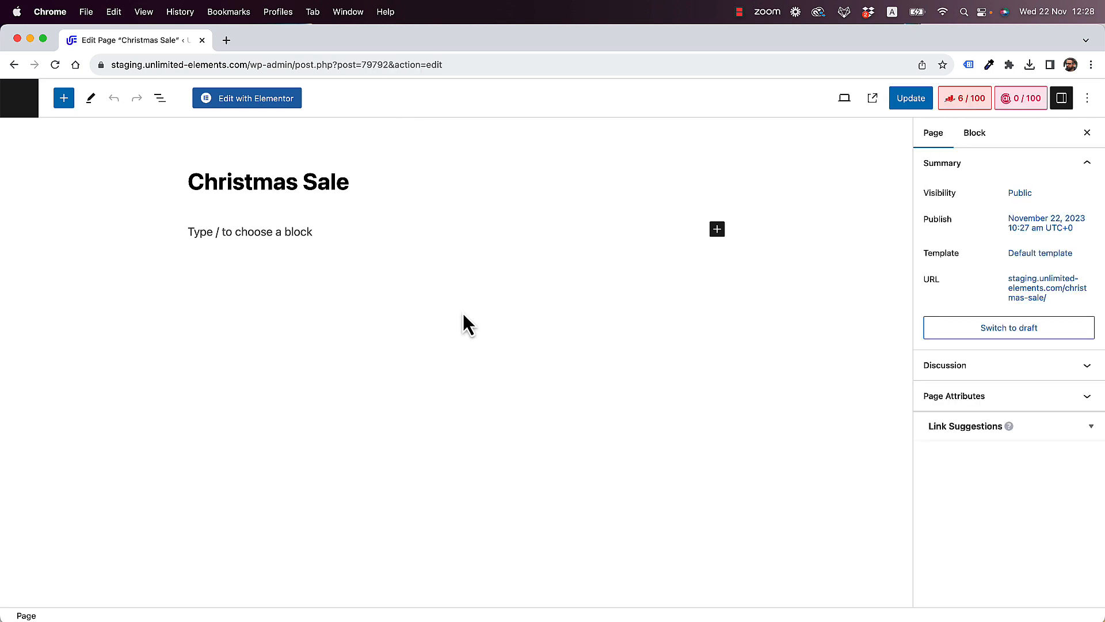
Open the Christmas Sale page in the Elementor editor and add a container with two equal columns
click(262, 103)
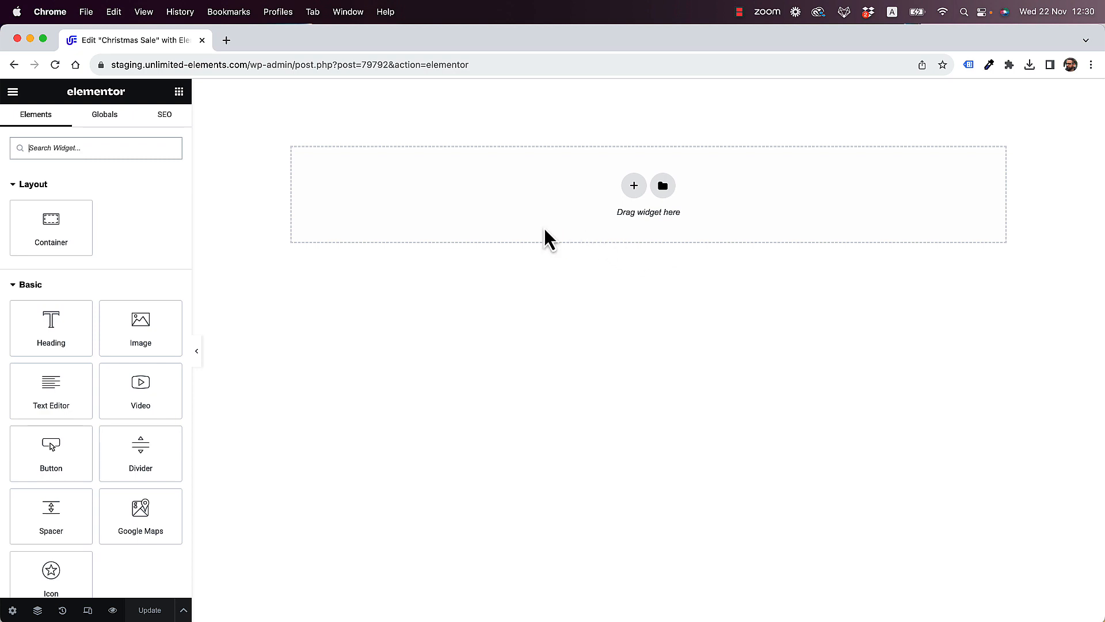
click(634, 185)
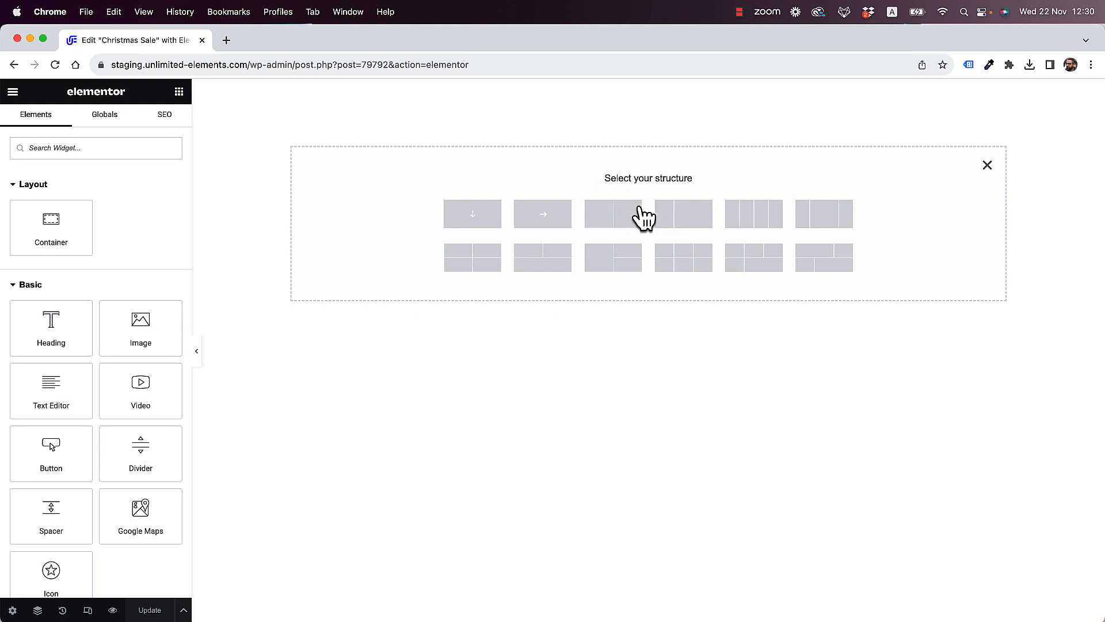
click(615, 220)
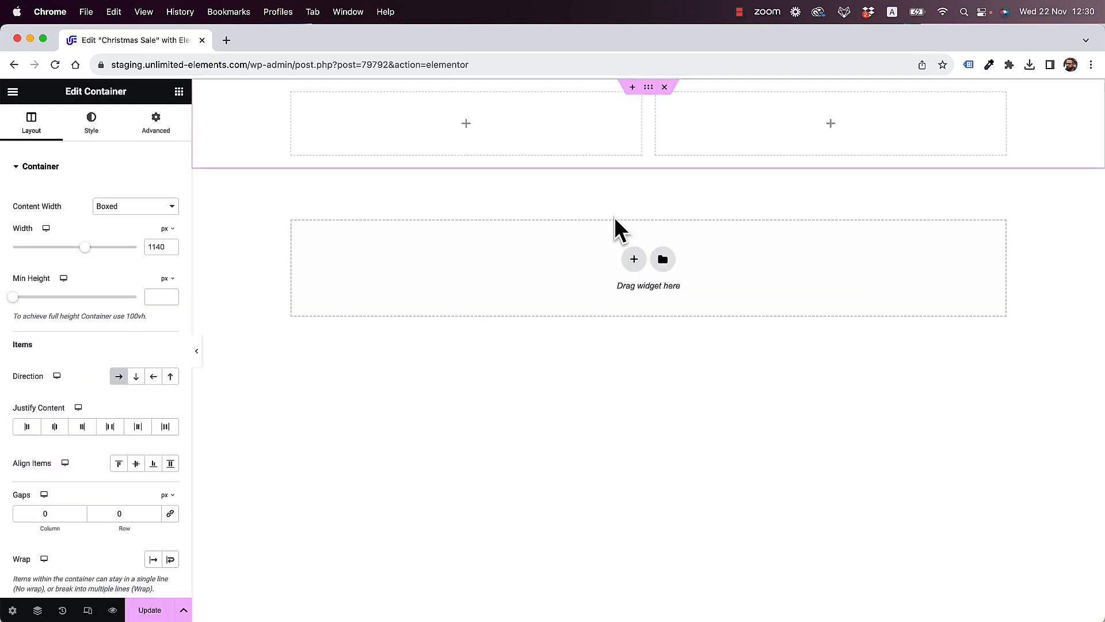
Place an Image widget in the container's right column showing hero.png, uploaded together with trees.png from the Desktop
click(179, 93)
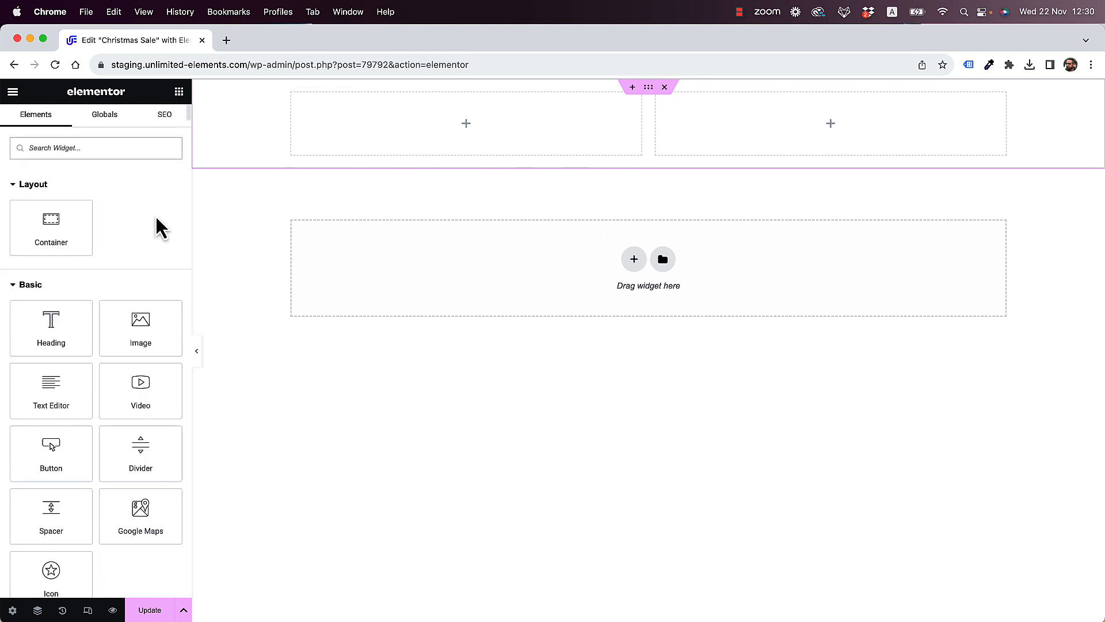
drag(128, 311, 876, 146)
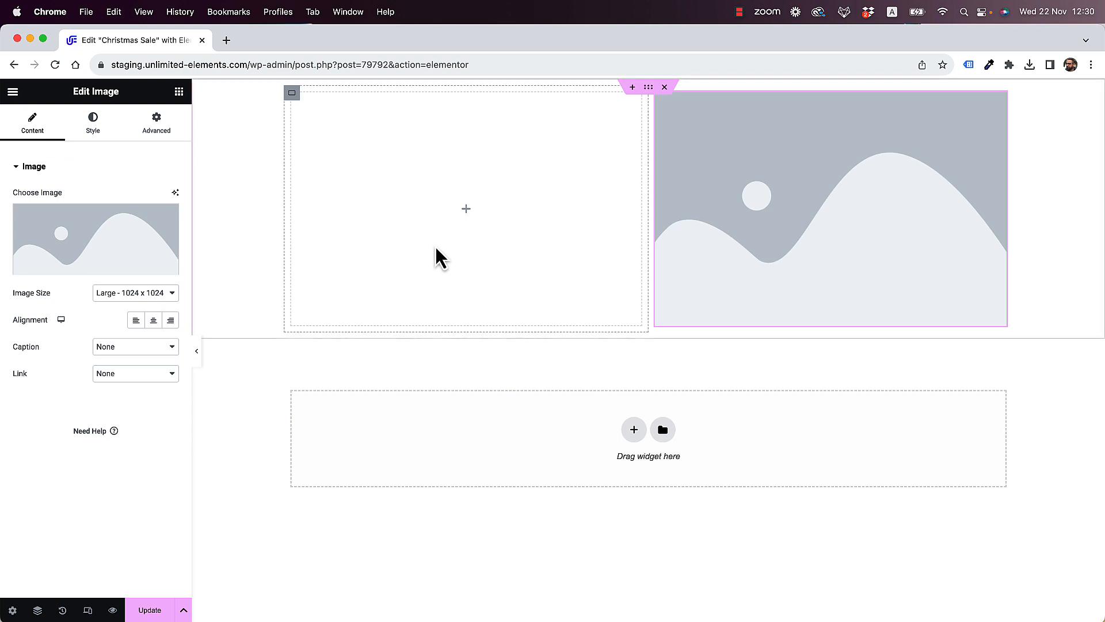
click(117, 236)
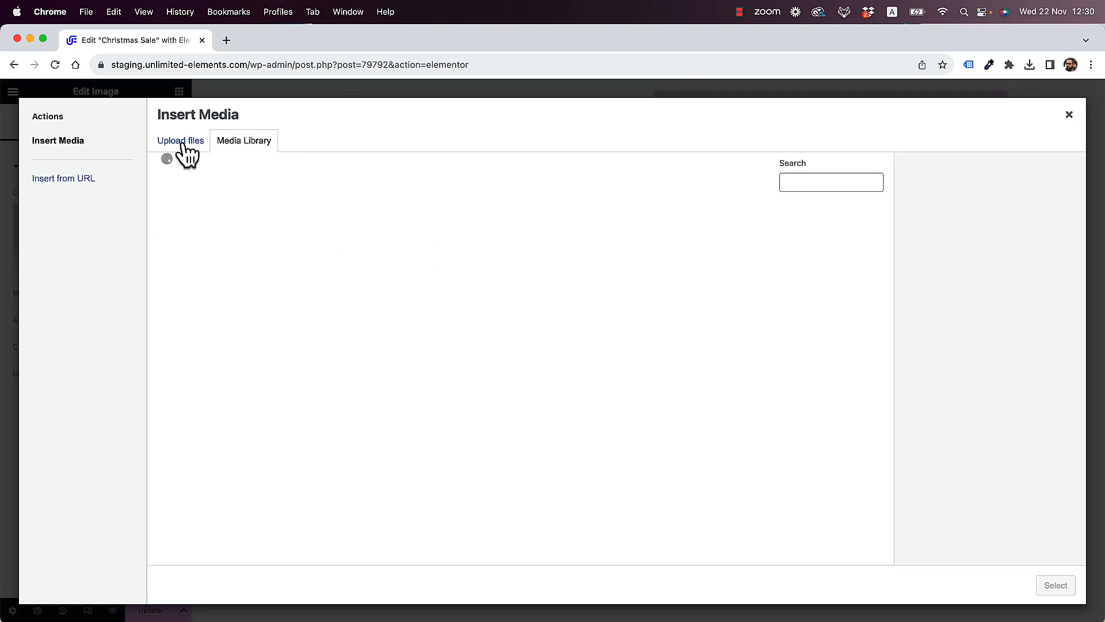
click(180, 144)
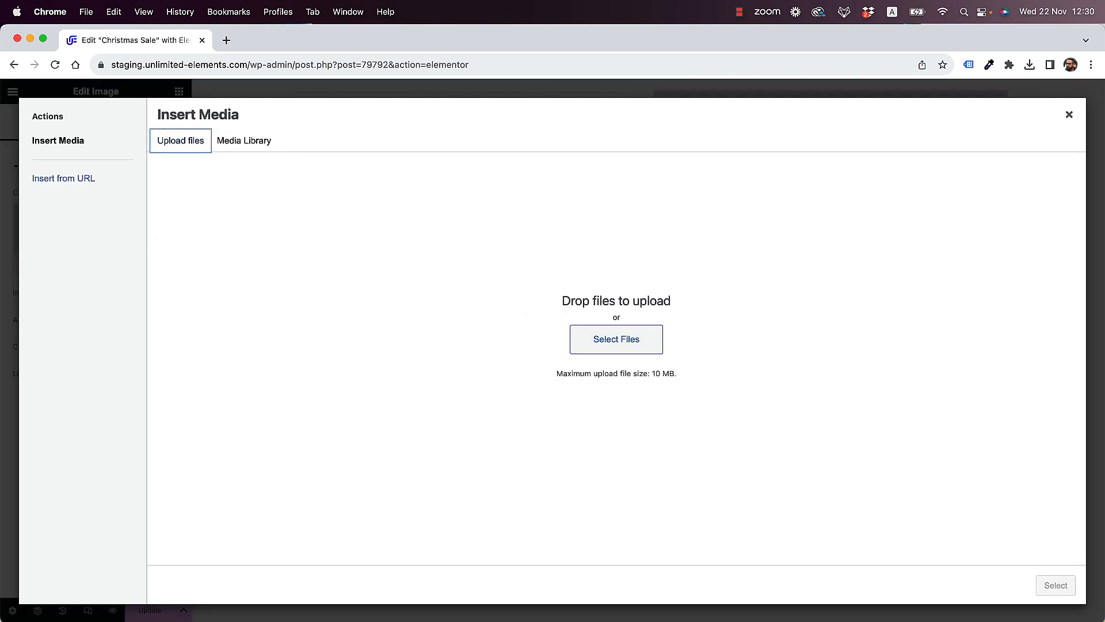
click(606, 348)
click(339, 264)
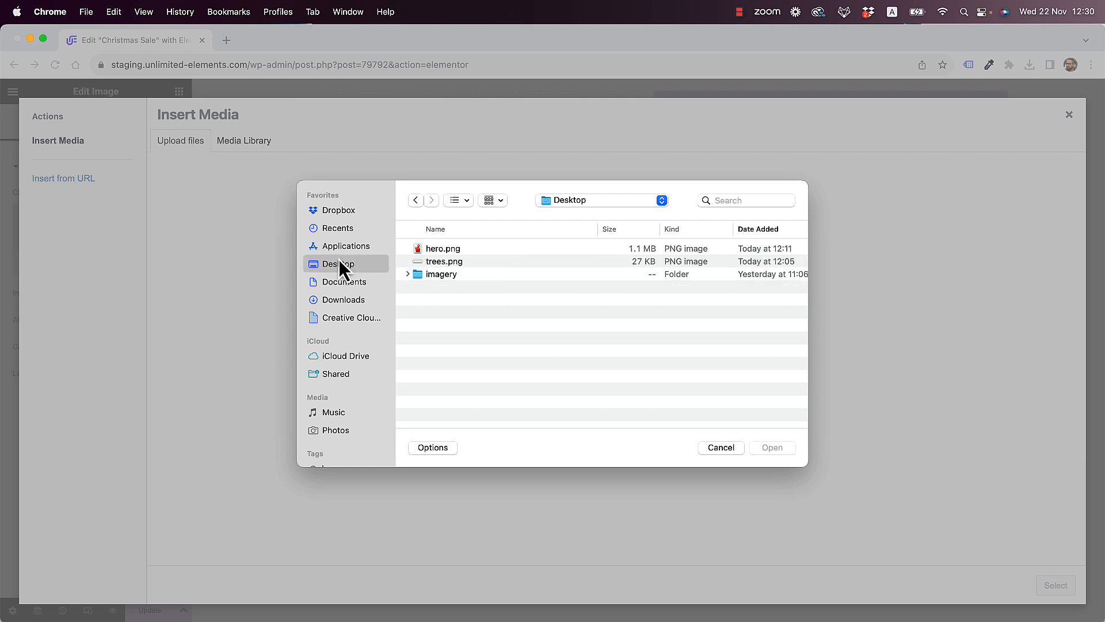
click(454, 263)
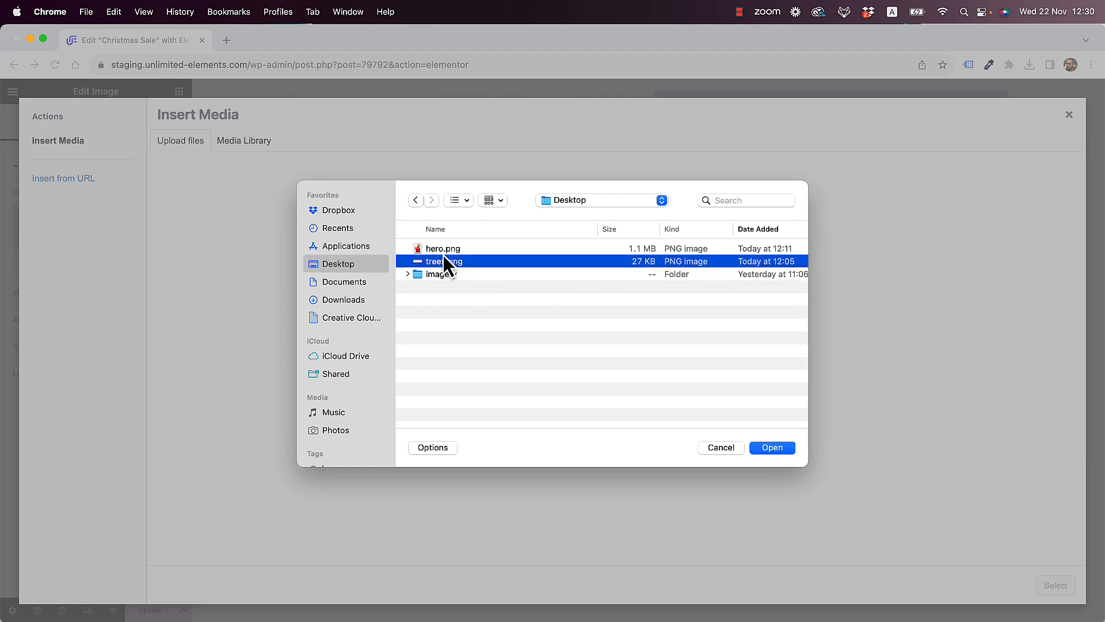
shift+click(441, 250)
key(Return)
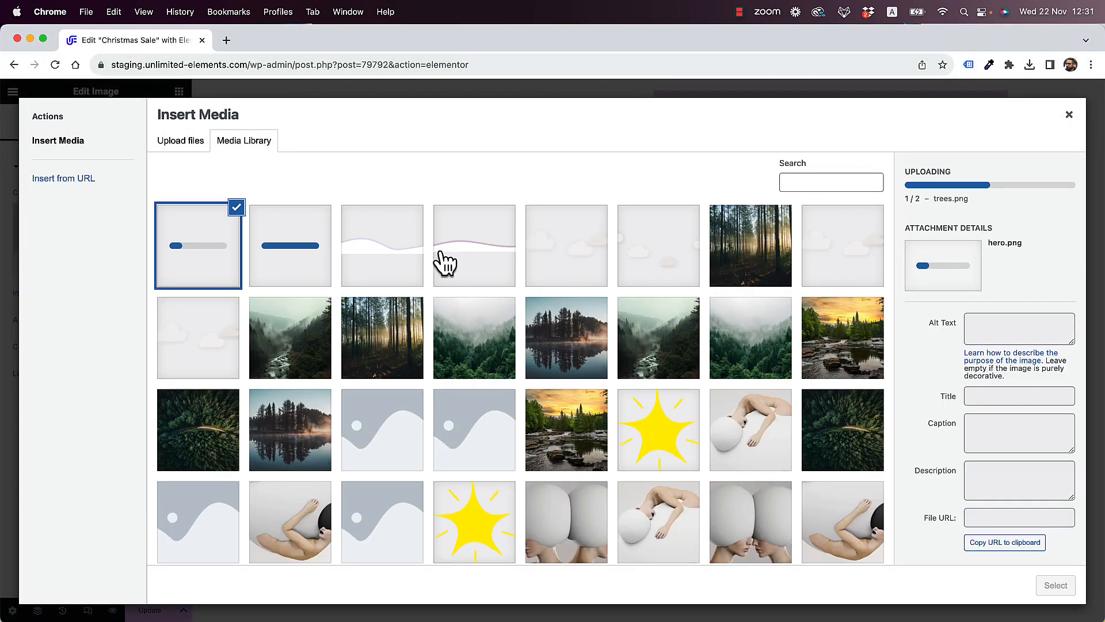
click(1058, 586)
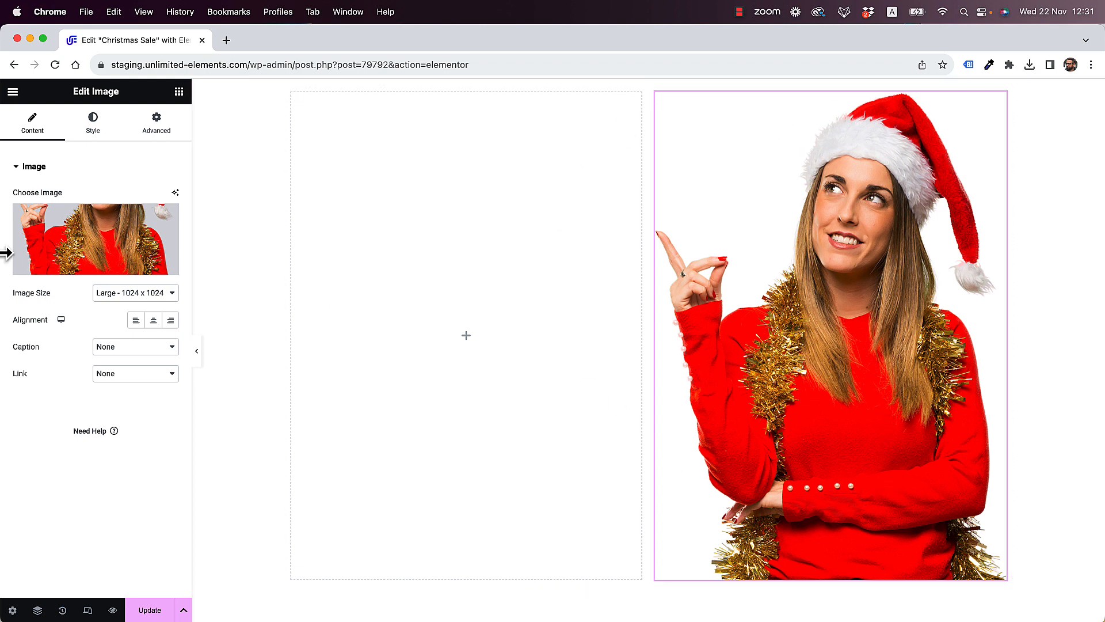
Set the hero image's width to 70%
click(93, 128)
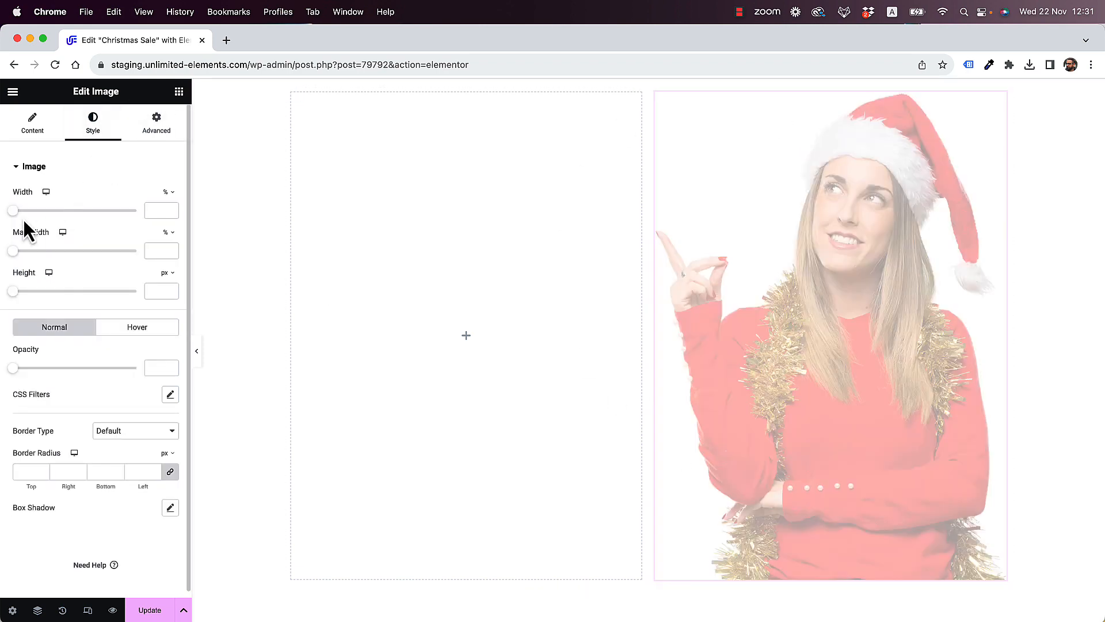
drag(14, 211, 99, 211)
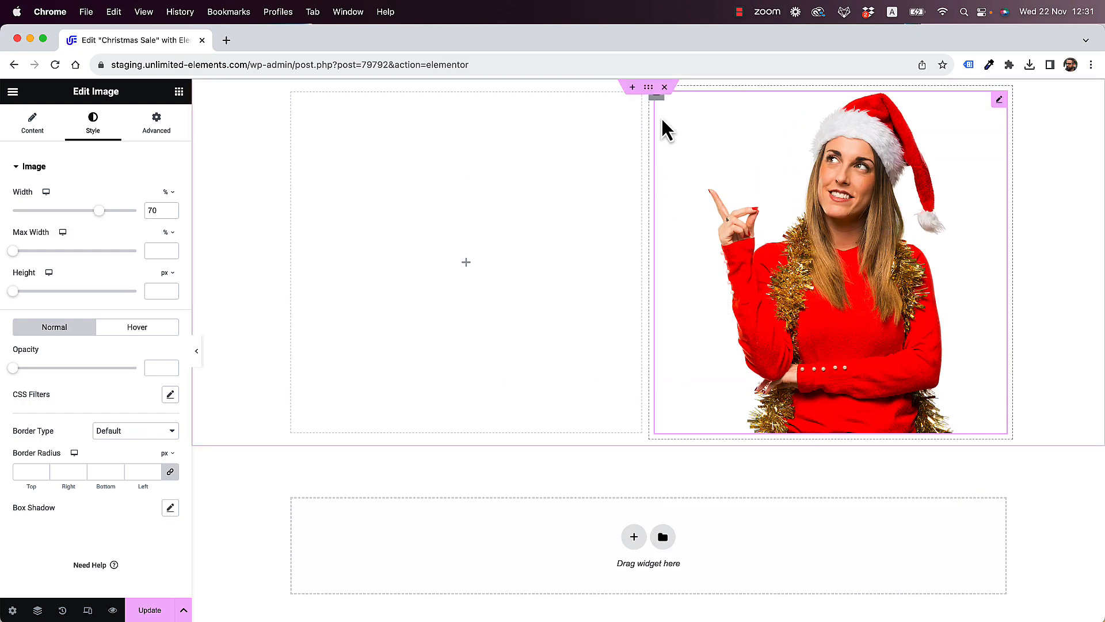
Give the hero container a classic solid background in pure red, #FF0000
click(648, 88)
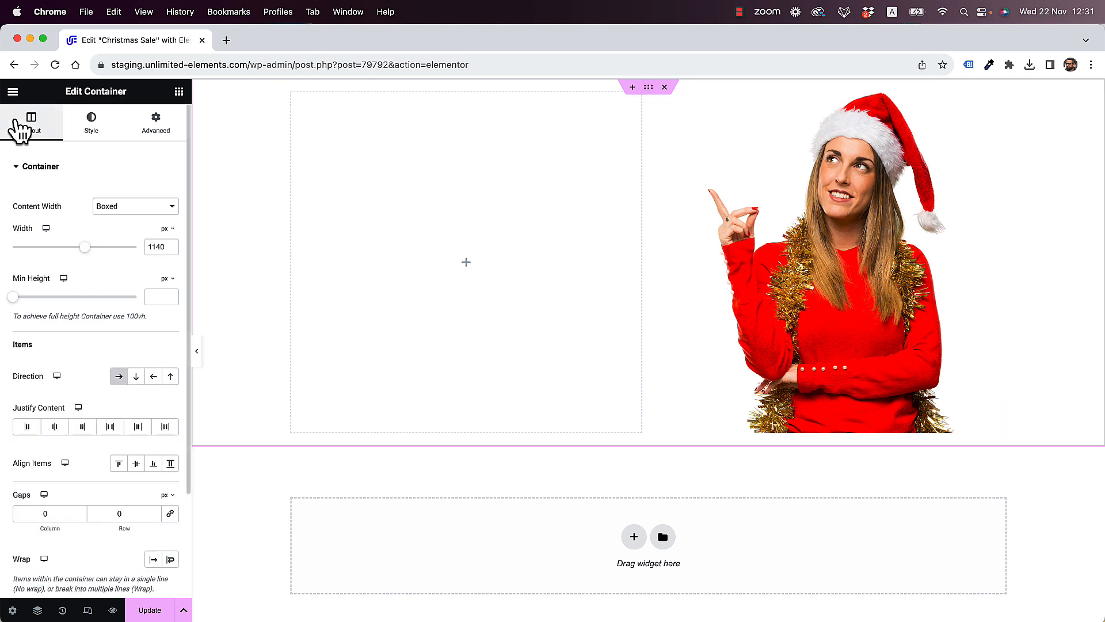
click(110, 128)
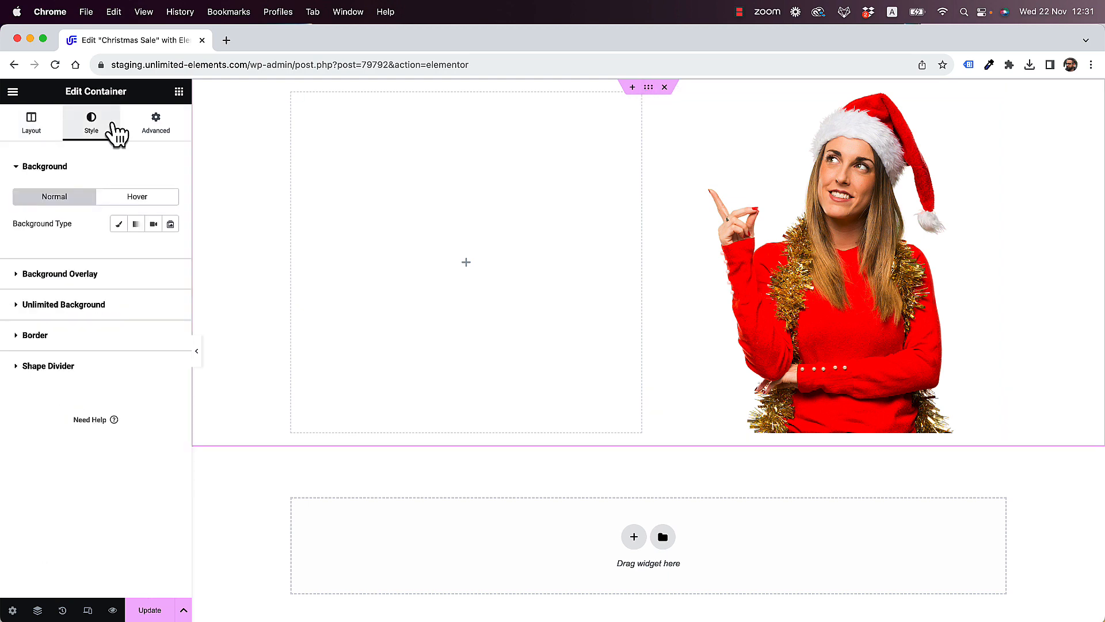
click(119, 225)
click(170, 250)
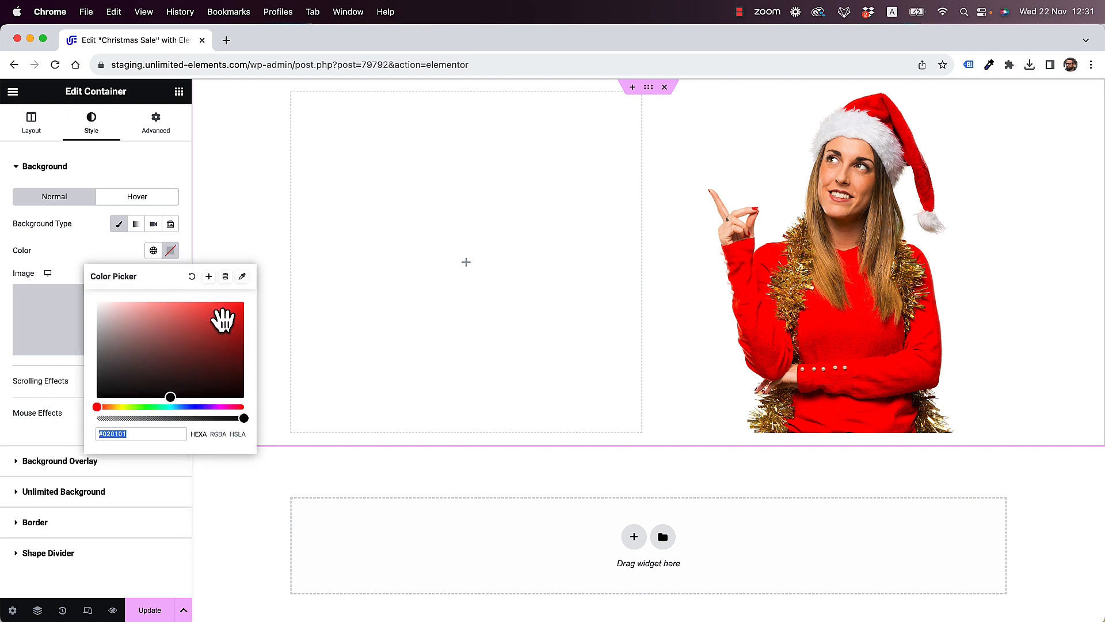
drag(222, 319, 244, 305)
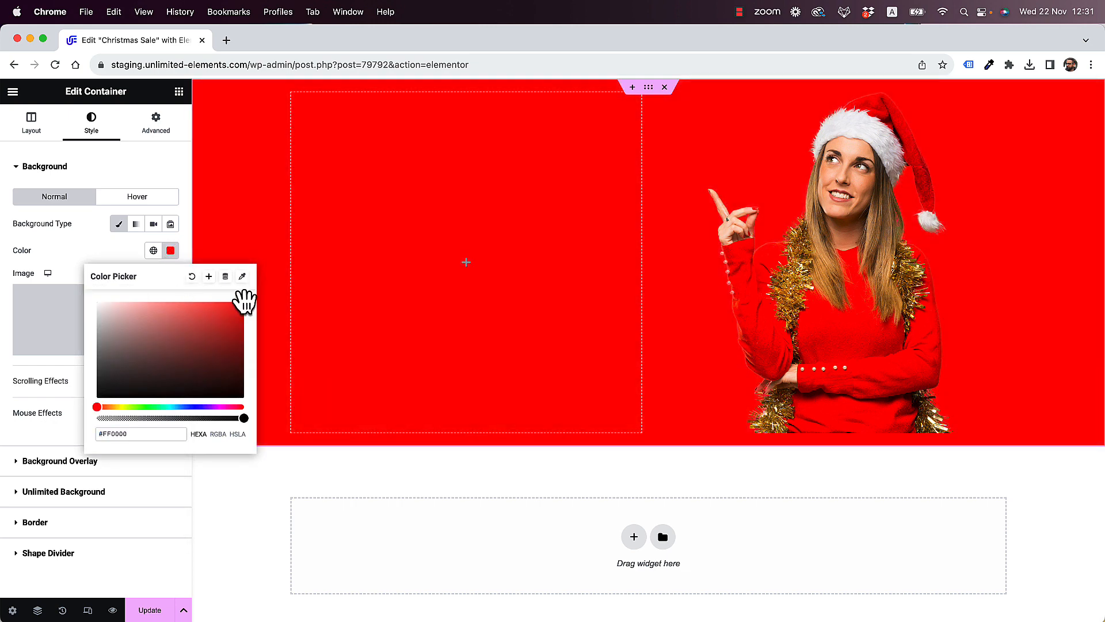
click(98, 250)
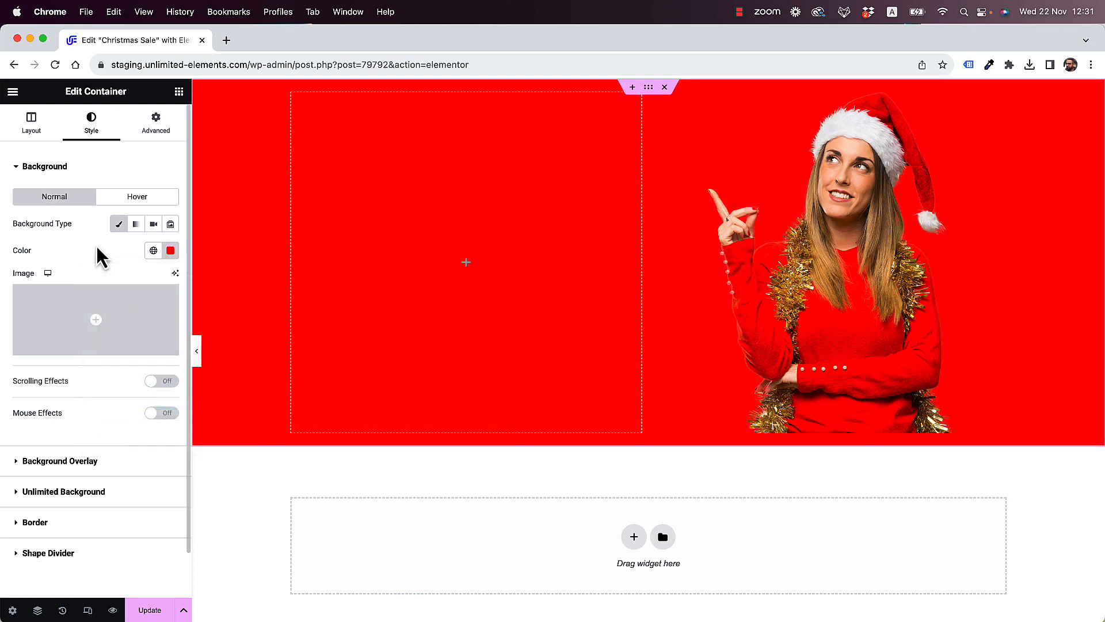
Add a Heading widget to the hero's empty left column with the title "Christmas Sale!"
click(179, 92)
drag(51, 328, 439, 306)
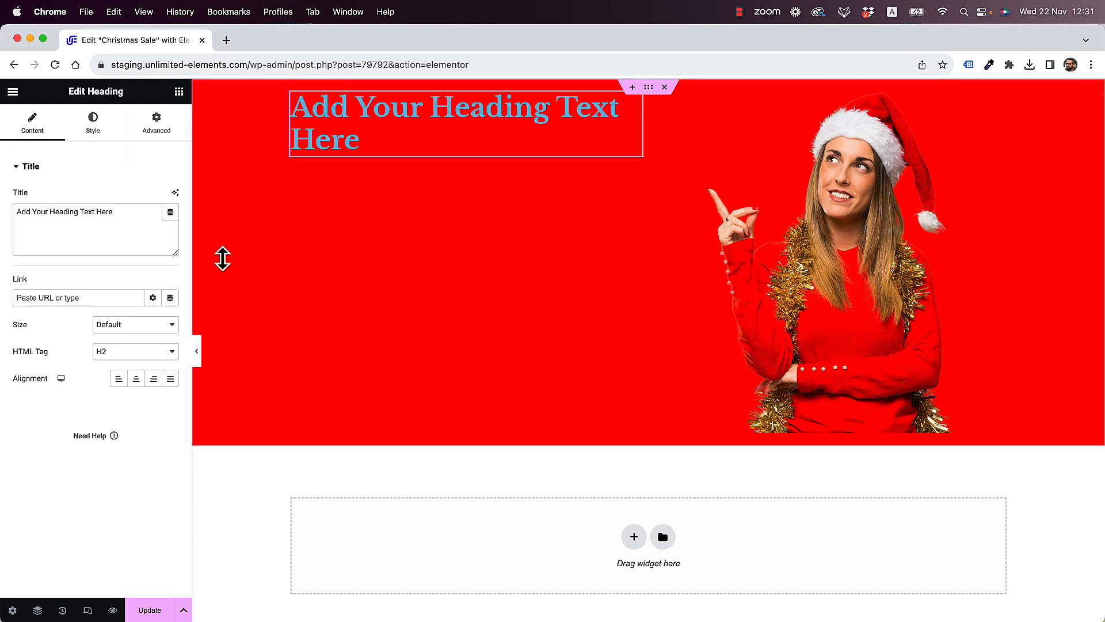
click(123, 234)
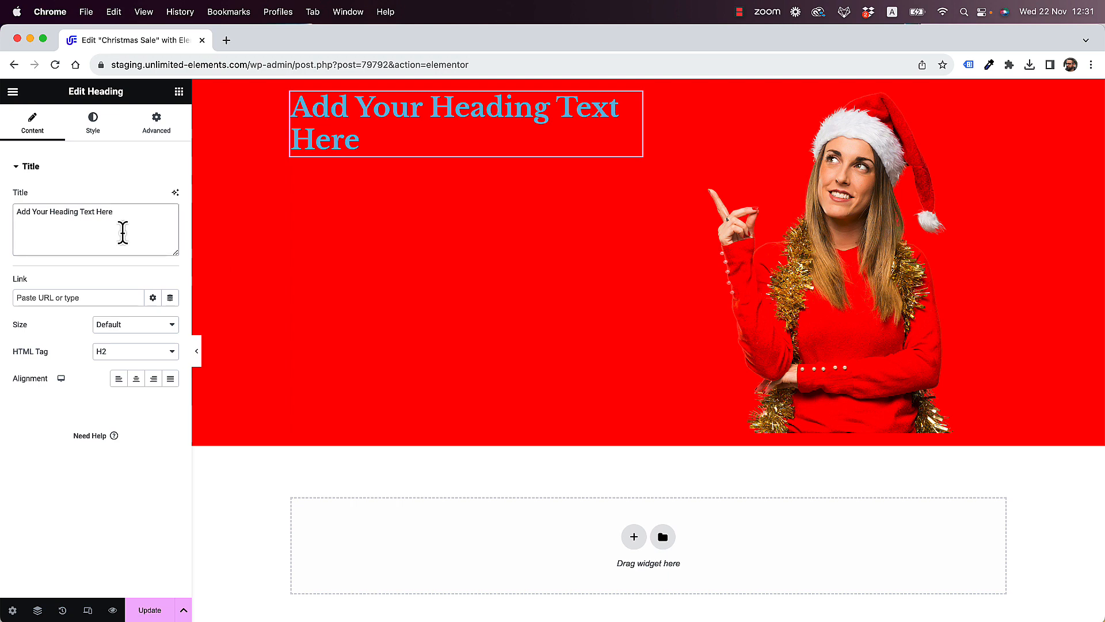
key(super+a)
text(C)
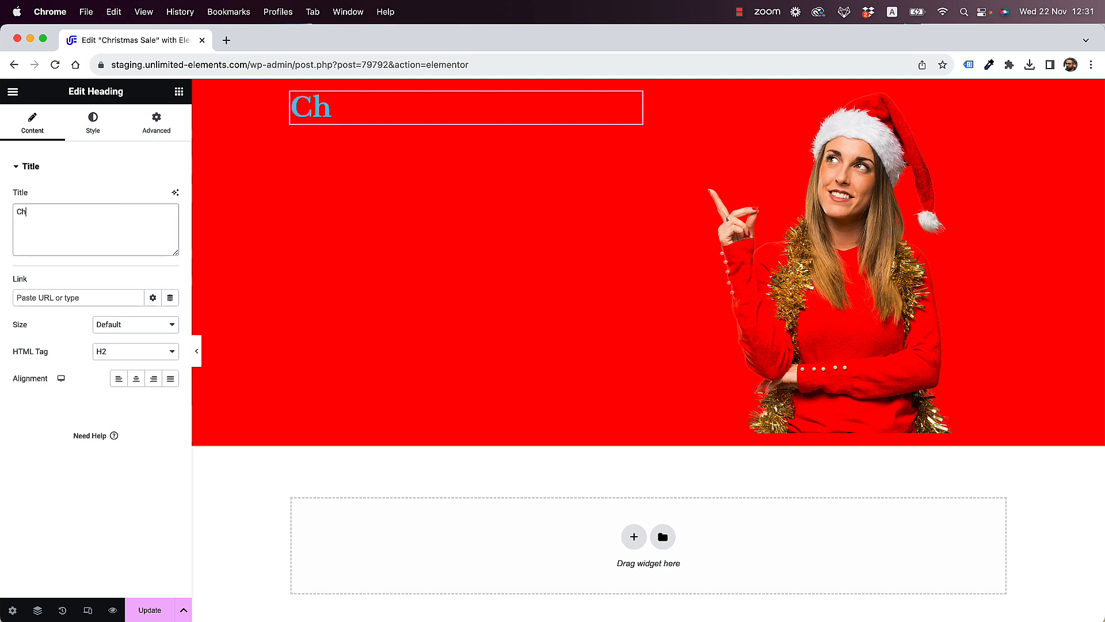
text(hristmas Sale!)
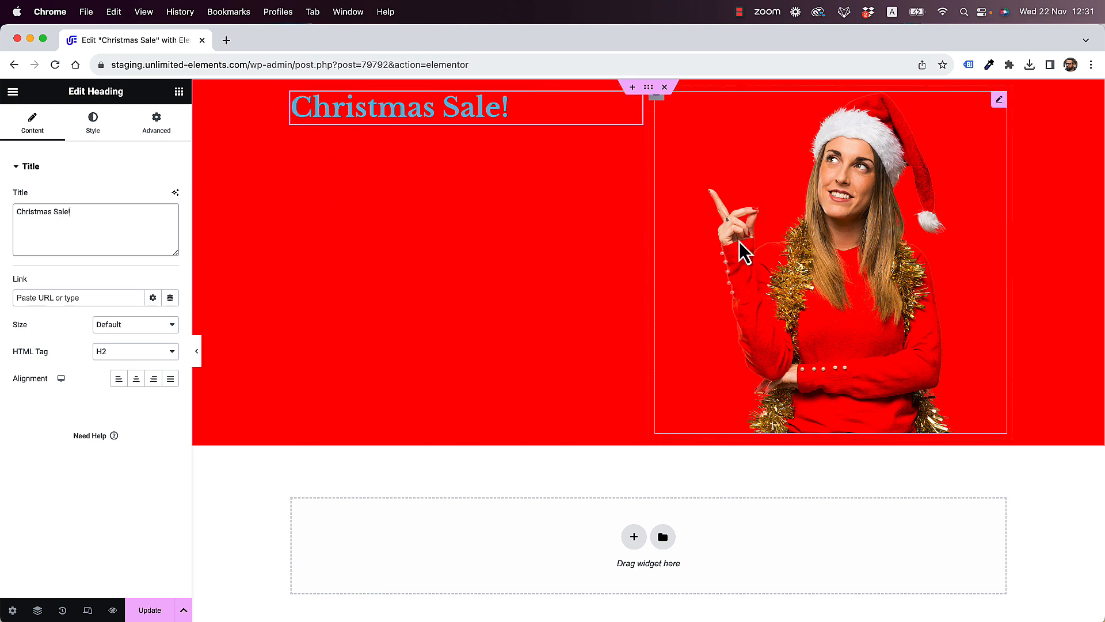
Centre the left column's content vertically and place a Text Editor widget below the Christmas Sale! heading
click(291, 94)
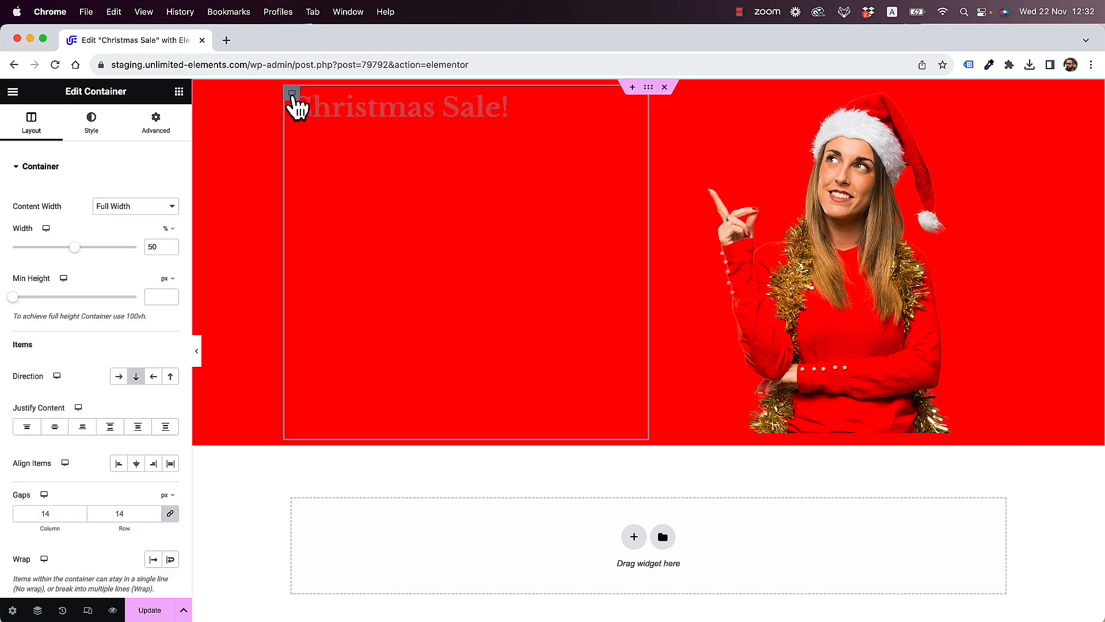
click(54, 427)
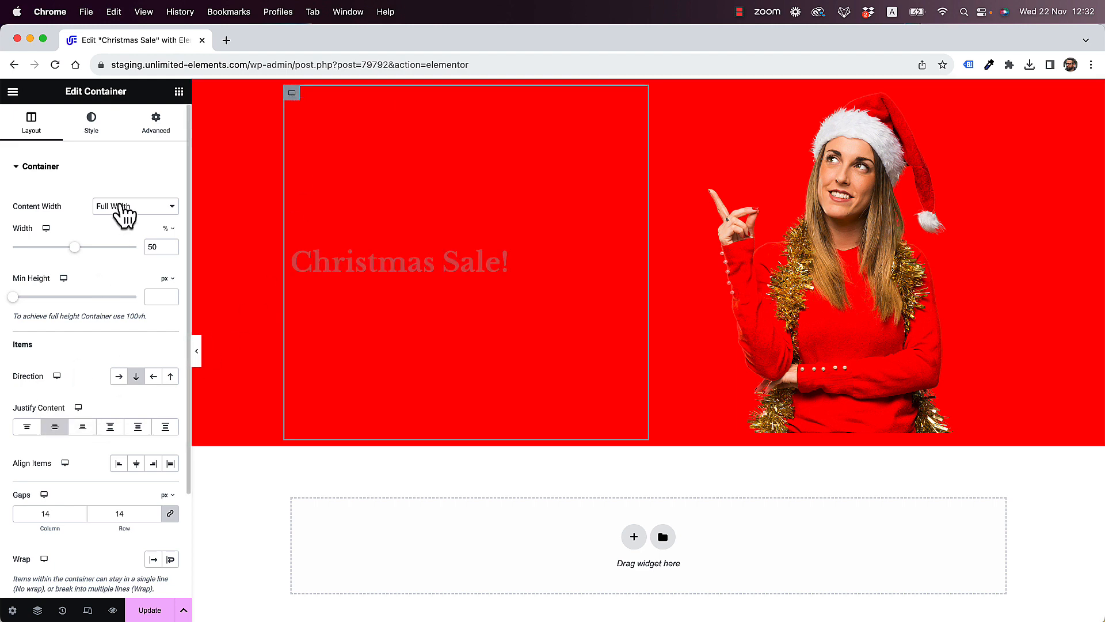
click(179, 91)
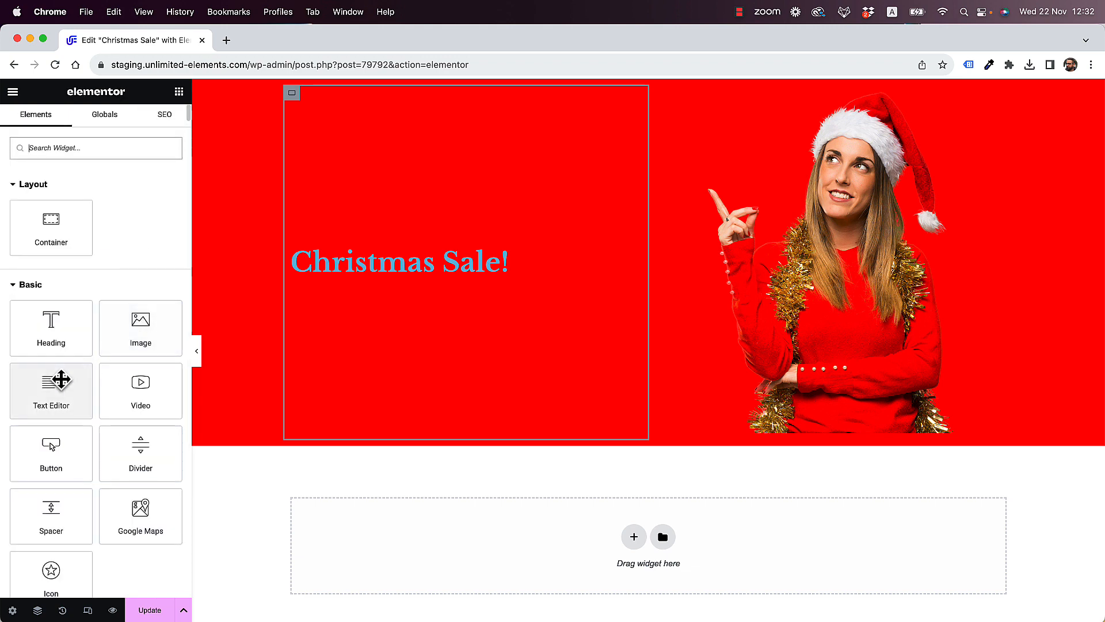
drag(59, 380, 390, 261)
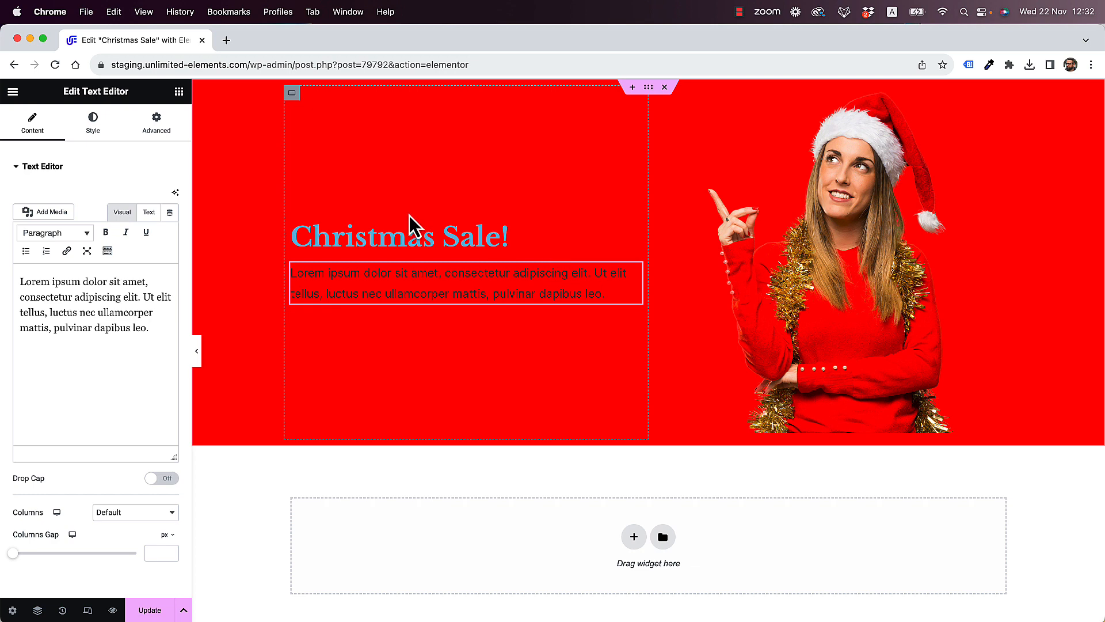
Find the Christmas Button widget, place it under the paragraph in the left column and align it left
click(179, 92)
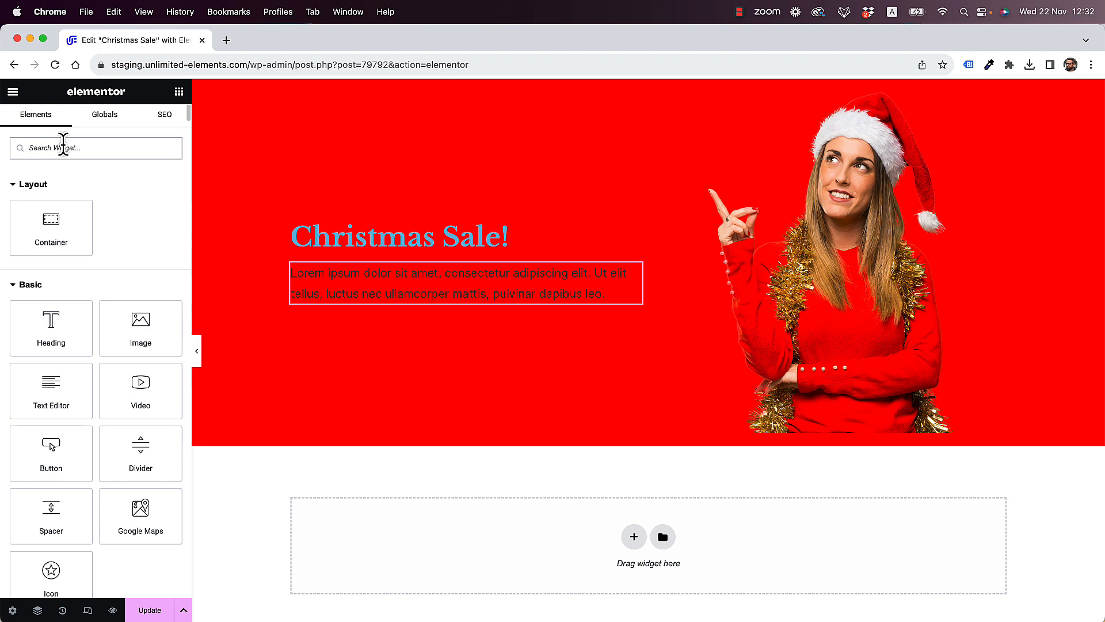
text(christmas)
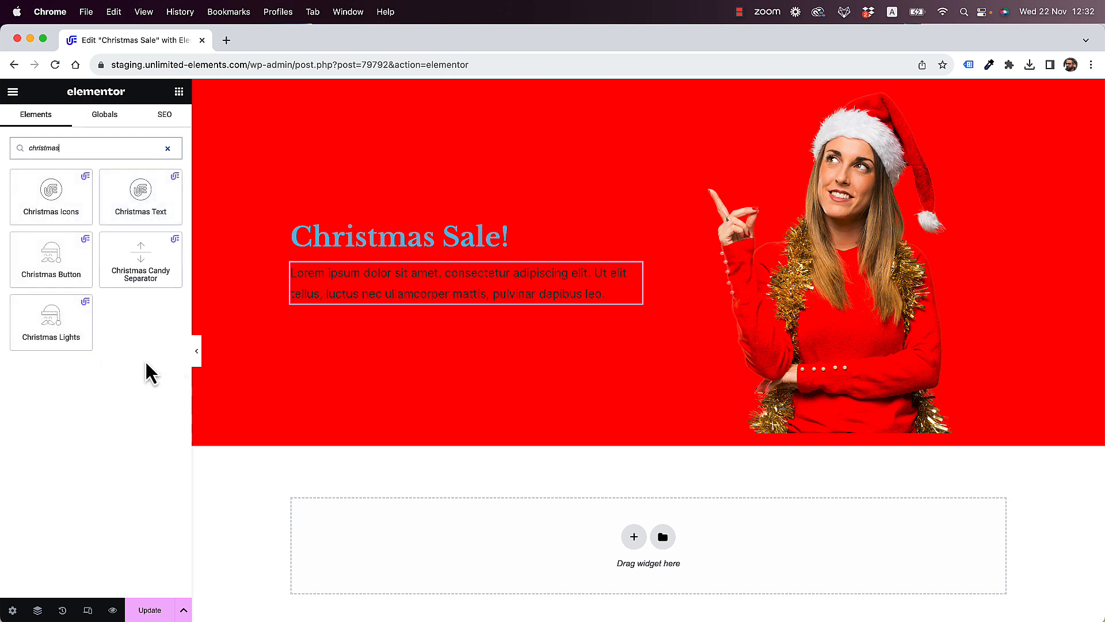
drag(46, 270, 375, 287)
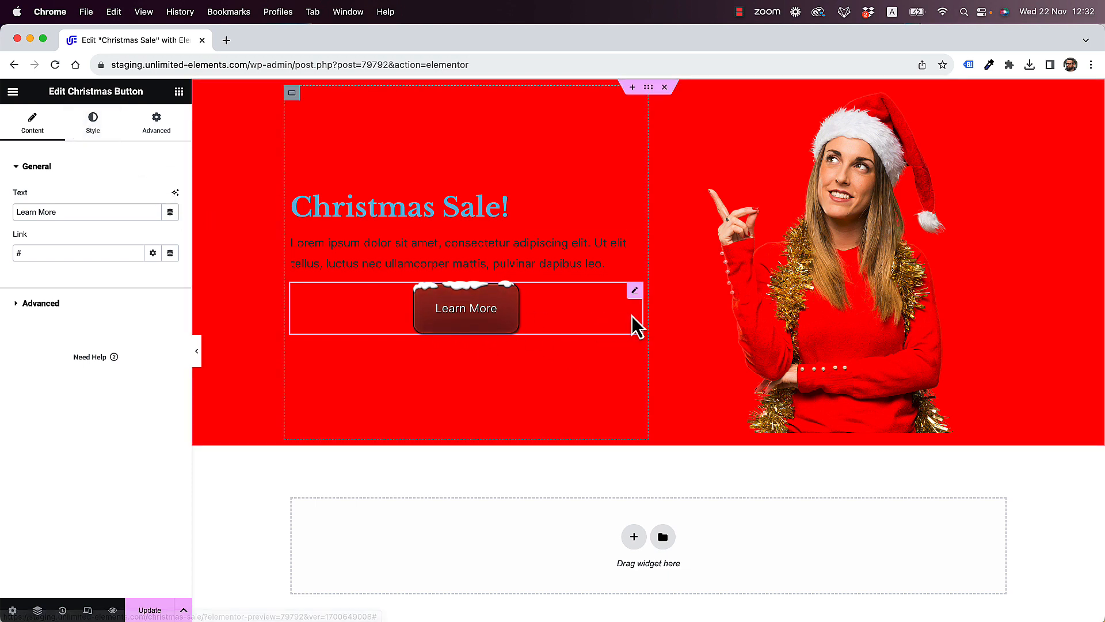
click(105, 137)
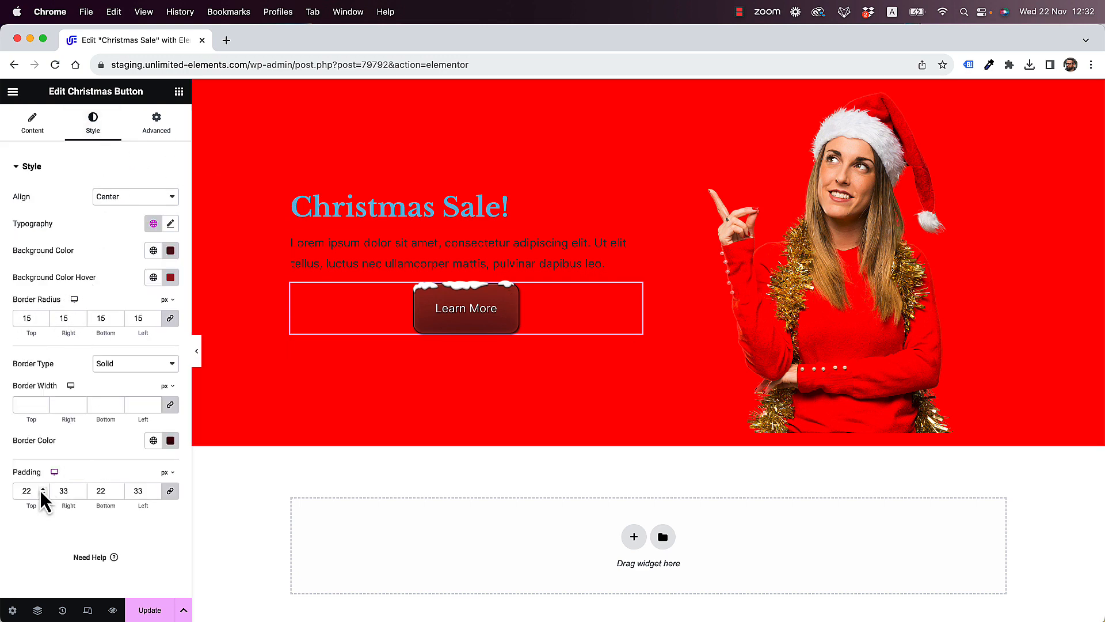
click(129, 197)
click(136, 183)
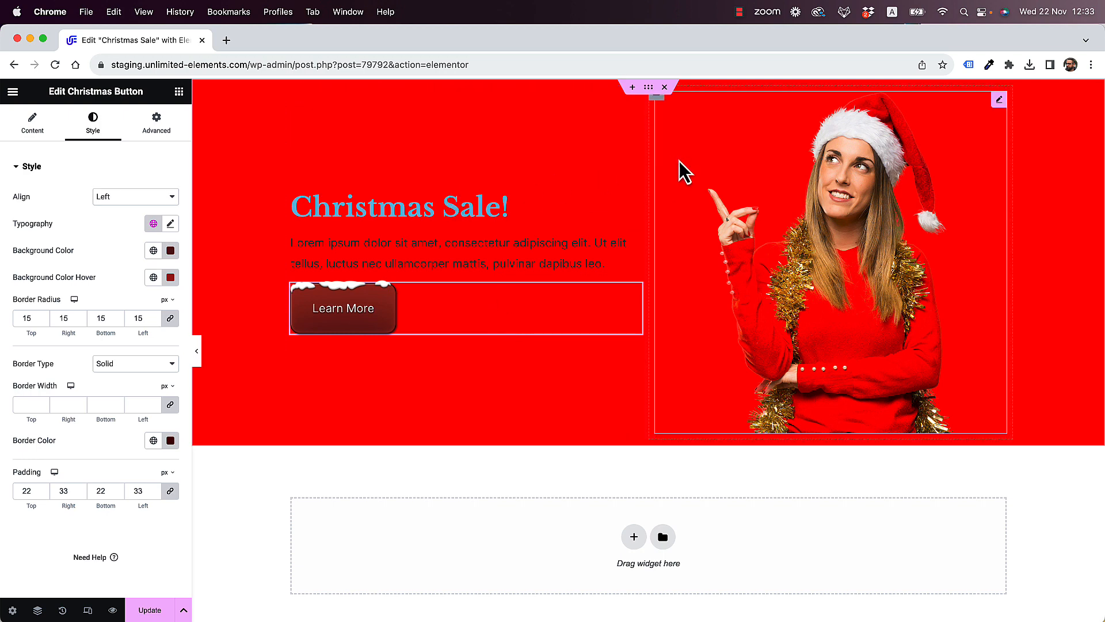
Set the text color of the Christmas Sale! heading to white, #FFFFFF
click(445, 209)
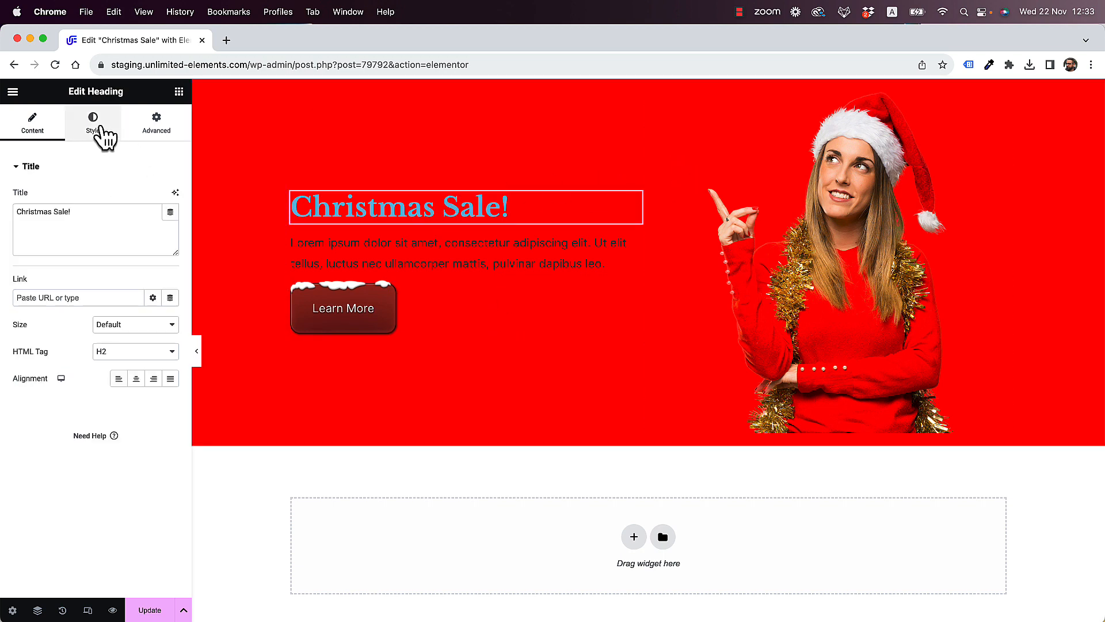
click(98, 130)
click(171, 197)
text(#FFFFFF)
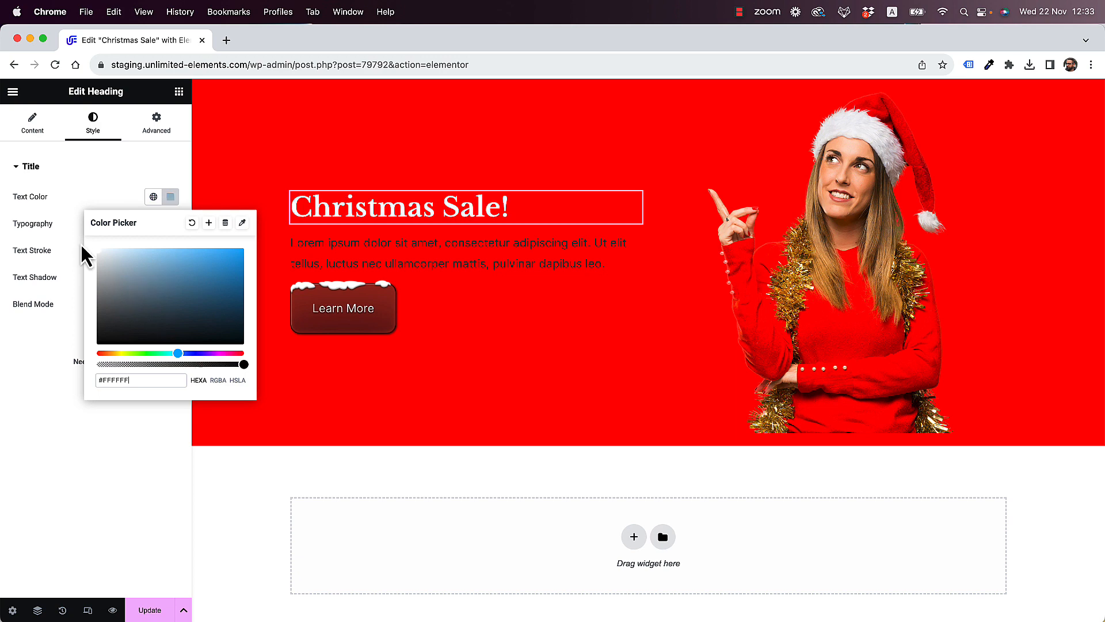
click(74, 197)
Set the text color of the paragraph below the heading to white, #FFFFFF
click(299, 263)
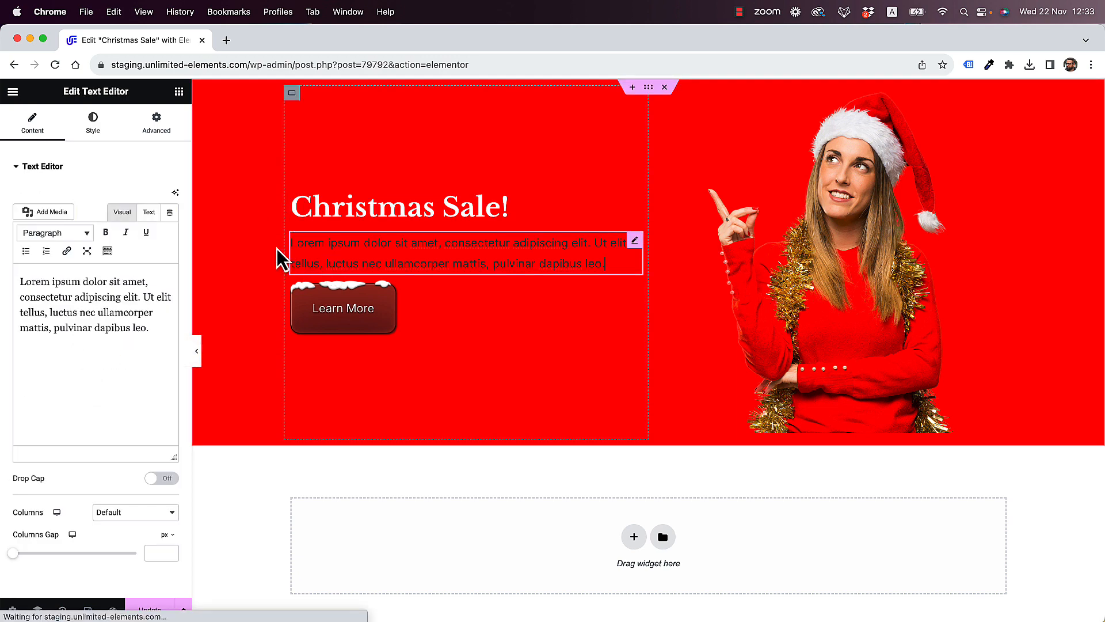
click(96, 124)
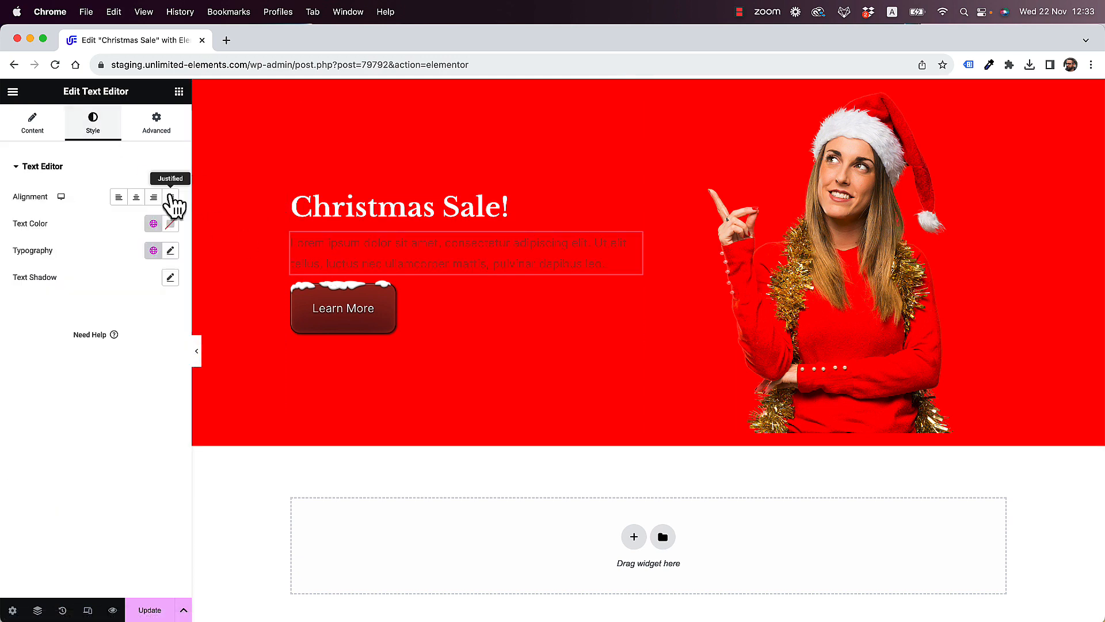
click(171, 224)
text(#FFF3F3)
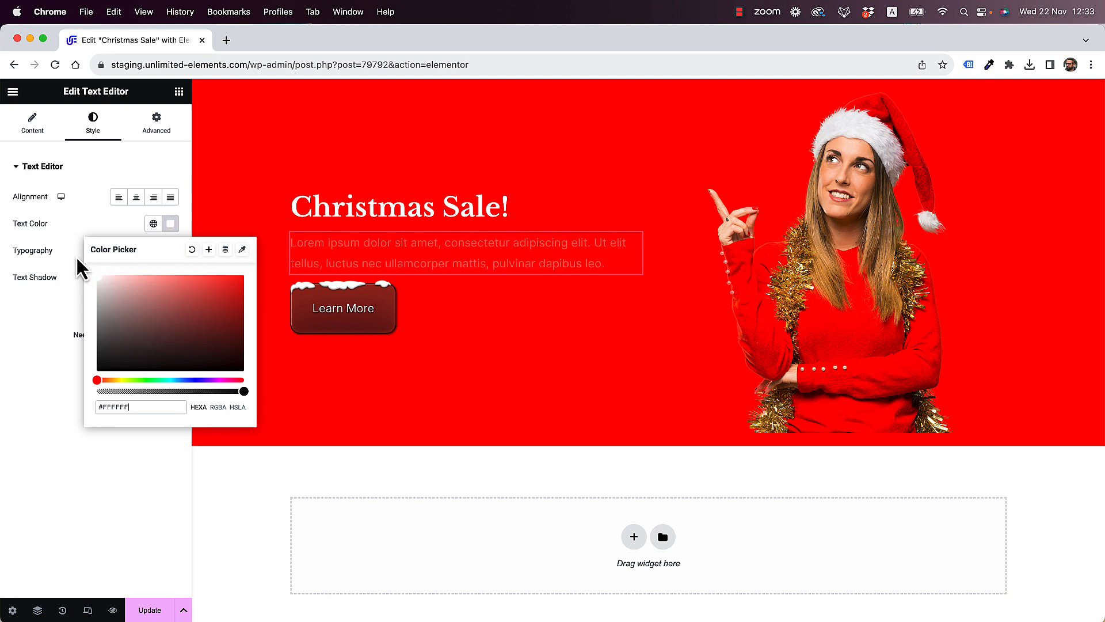
click(40, 351)
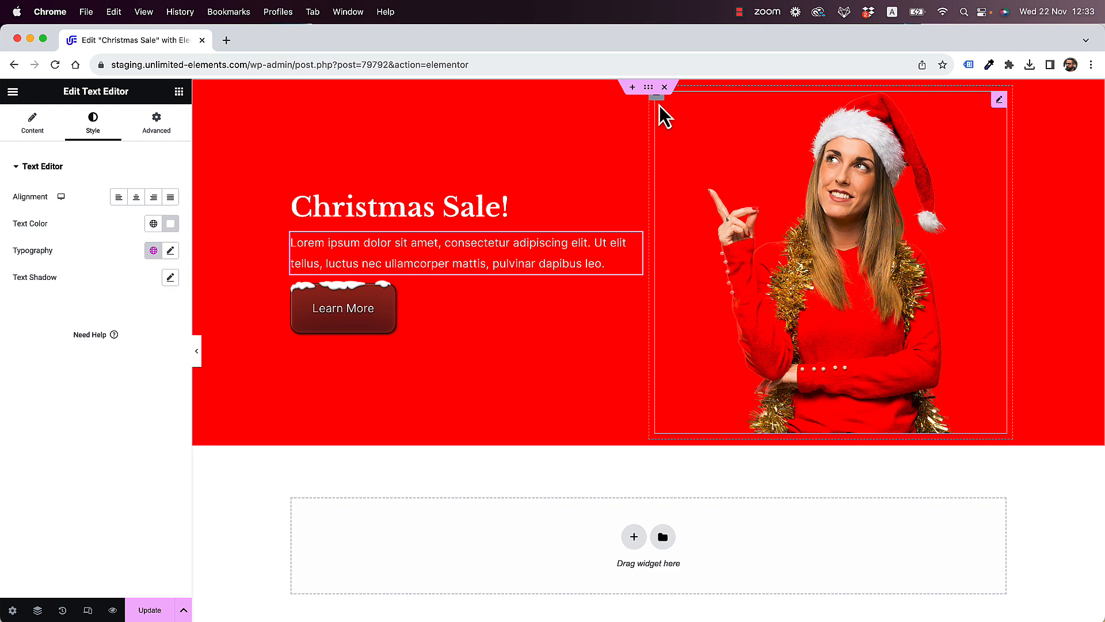
Apply the Snow Background type from Unlimited Background to the whole hero container
click(649, 88)
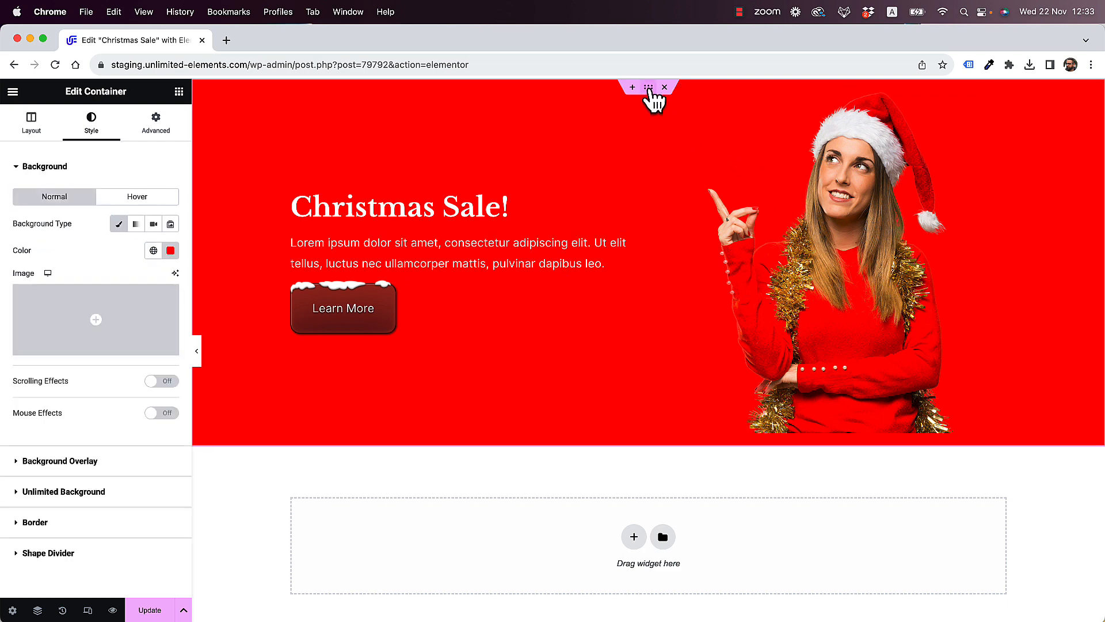
click(61, 166)
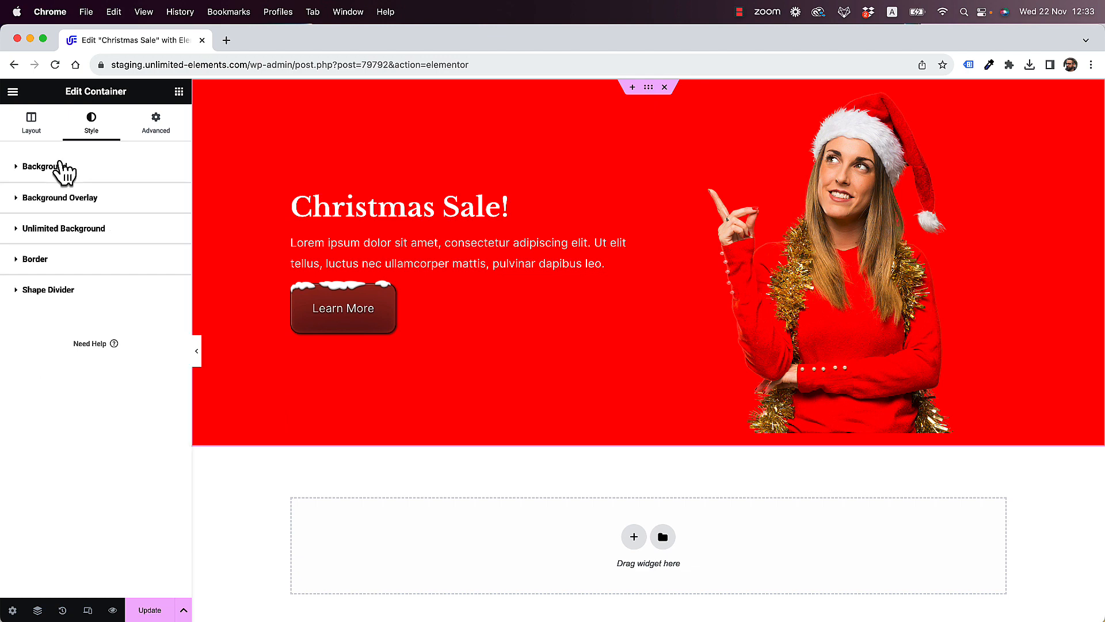
click(65, 244)
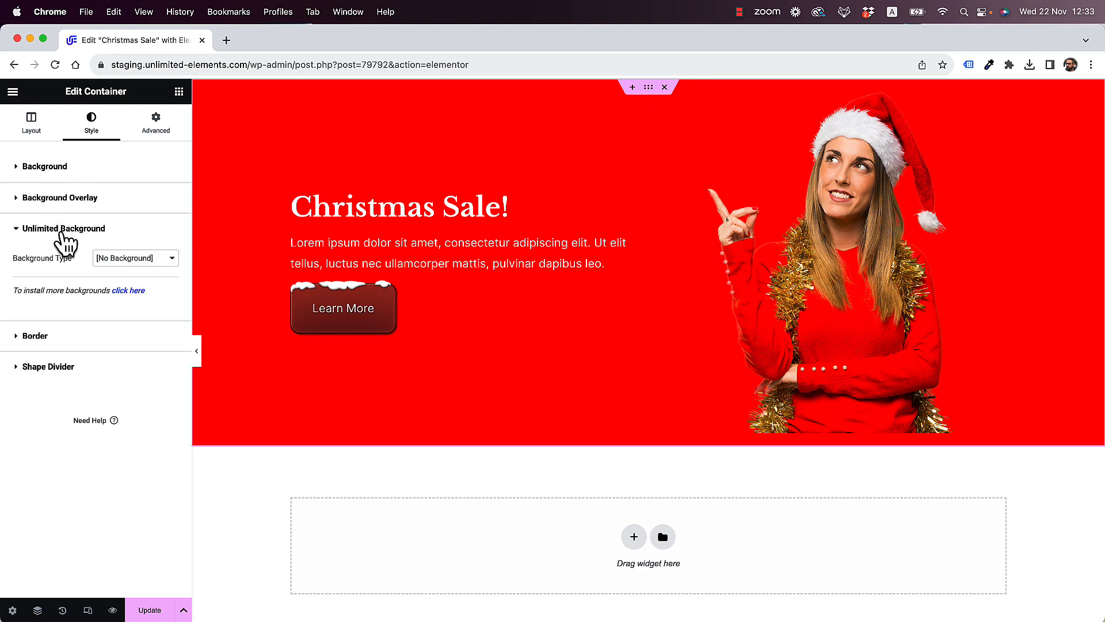
click(133, 259)
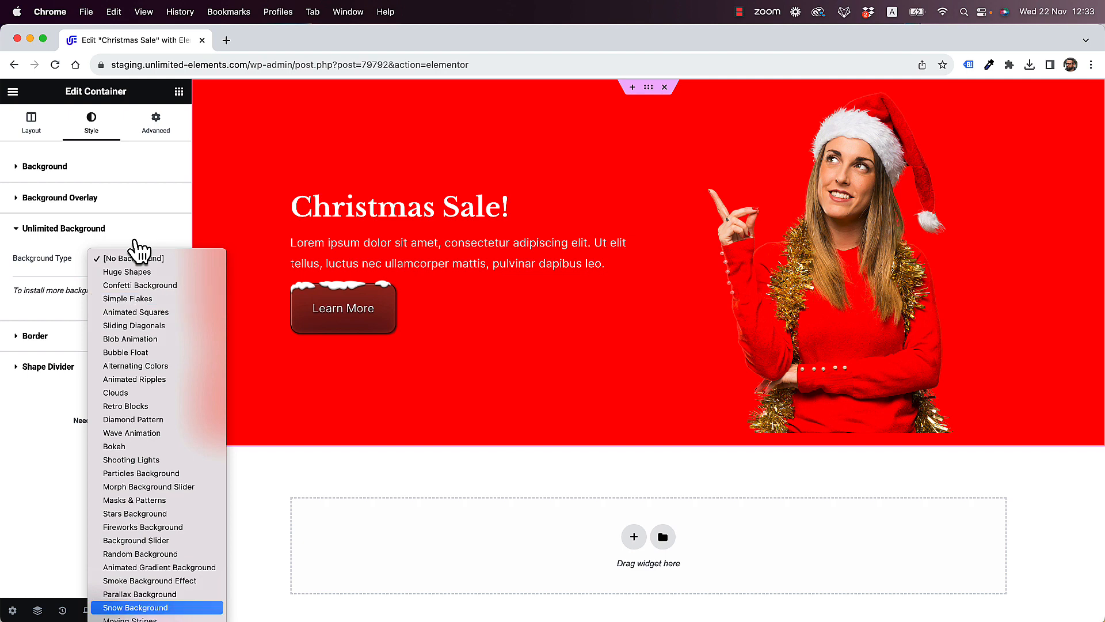
key(Return)
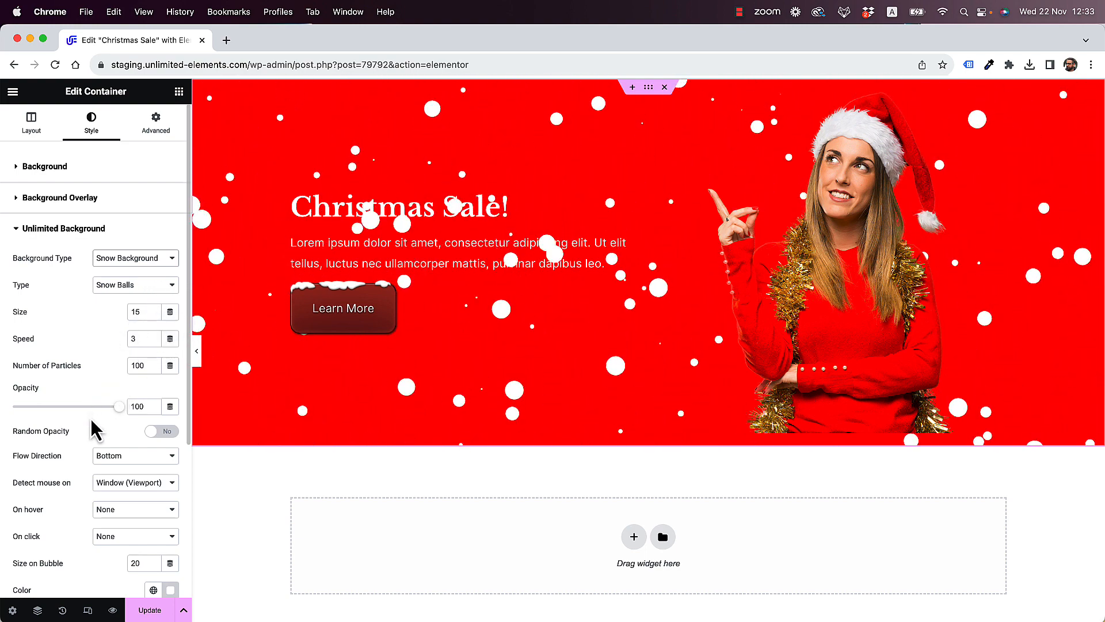
Set the snow background's number of particles to 50
scroll(109, 474, down, 3)
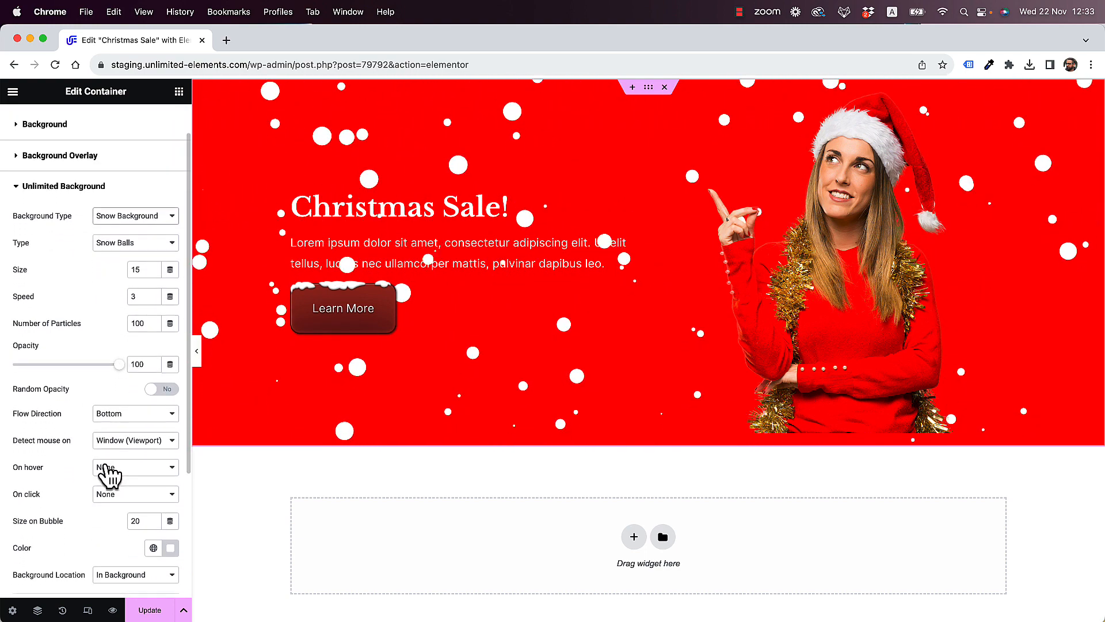
scroll(108, 475, up, 2)
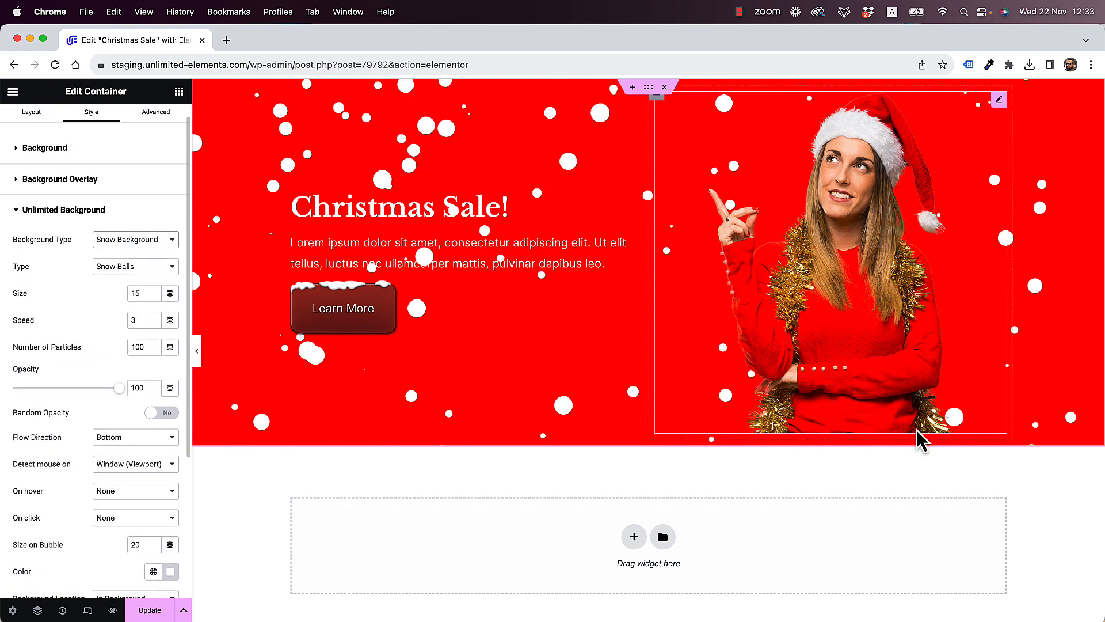
double_click(142, 346)
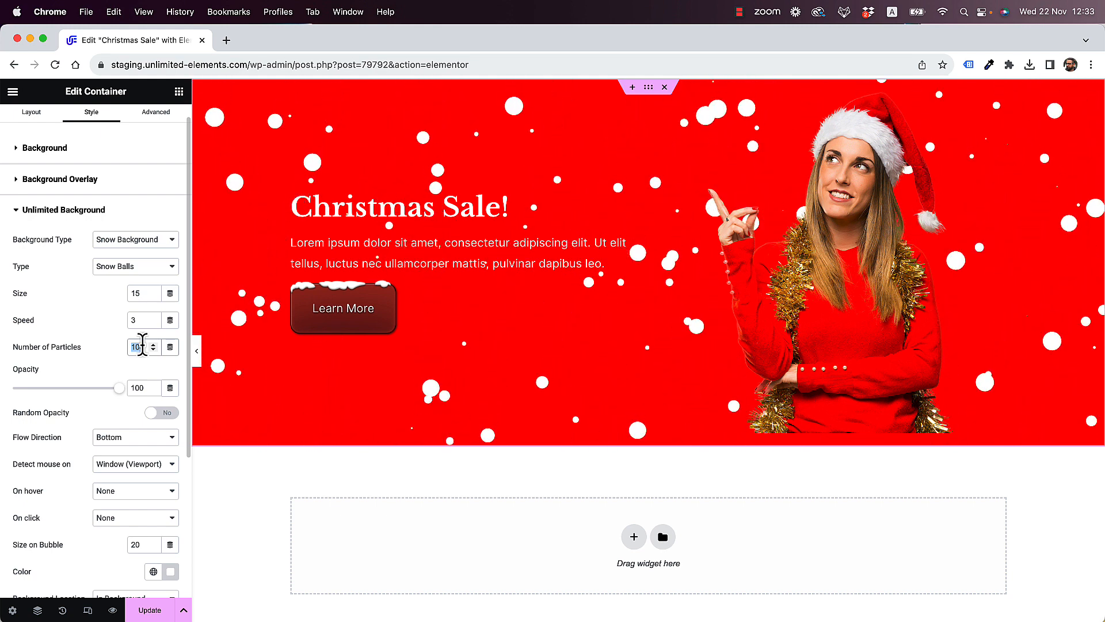
text(50)
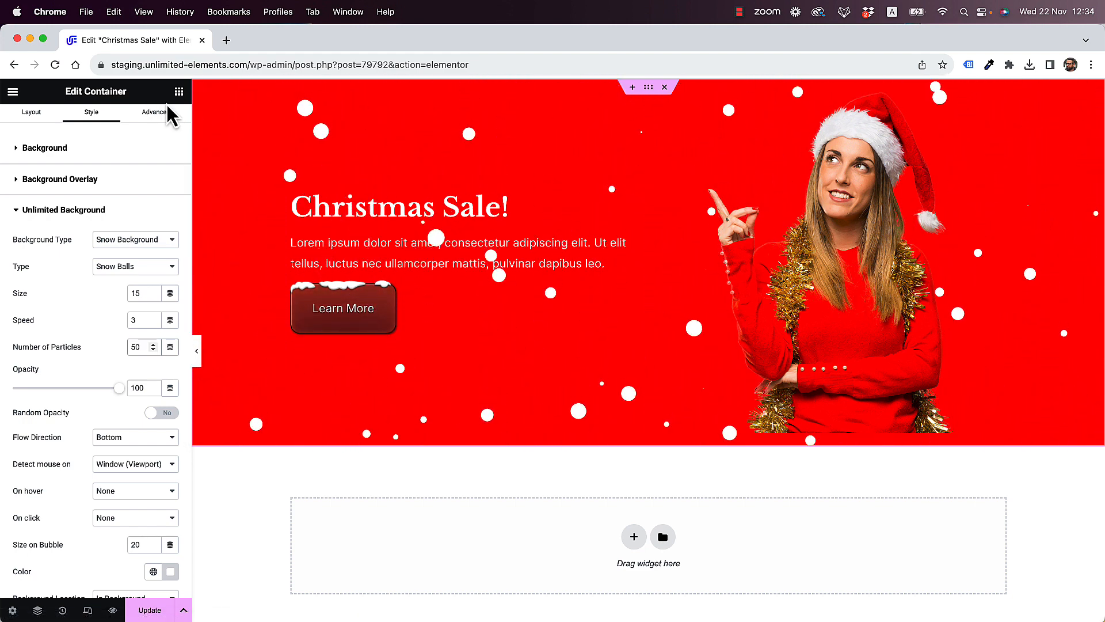
Insert a Spacer widget between the paragraph and the Learn More button in the left column
click(179, 92)
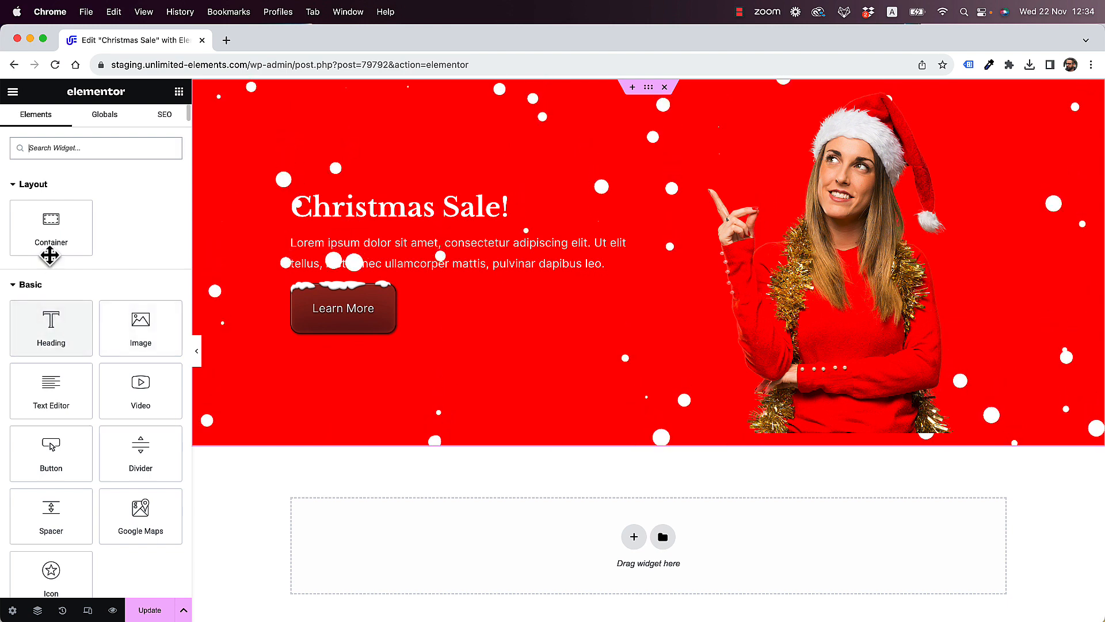
drag(80, 520, 345, 254)
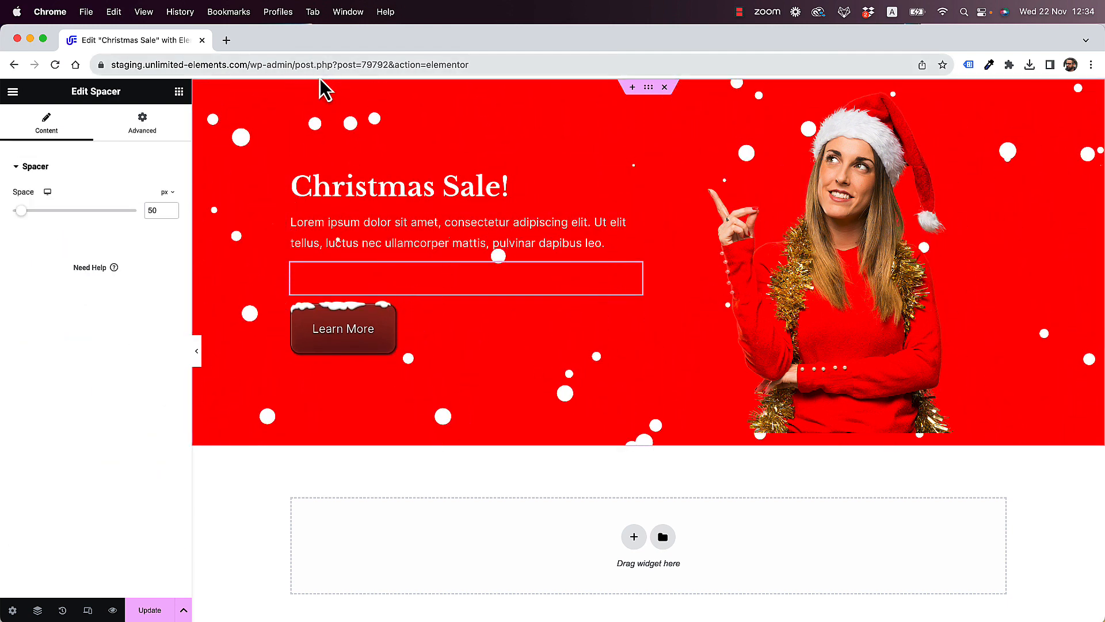
Set the height of the spacer above the Learn More button to 20 px
text(2)
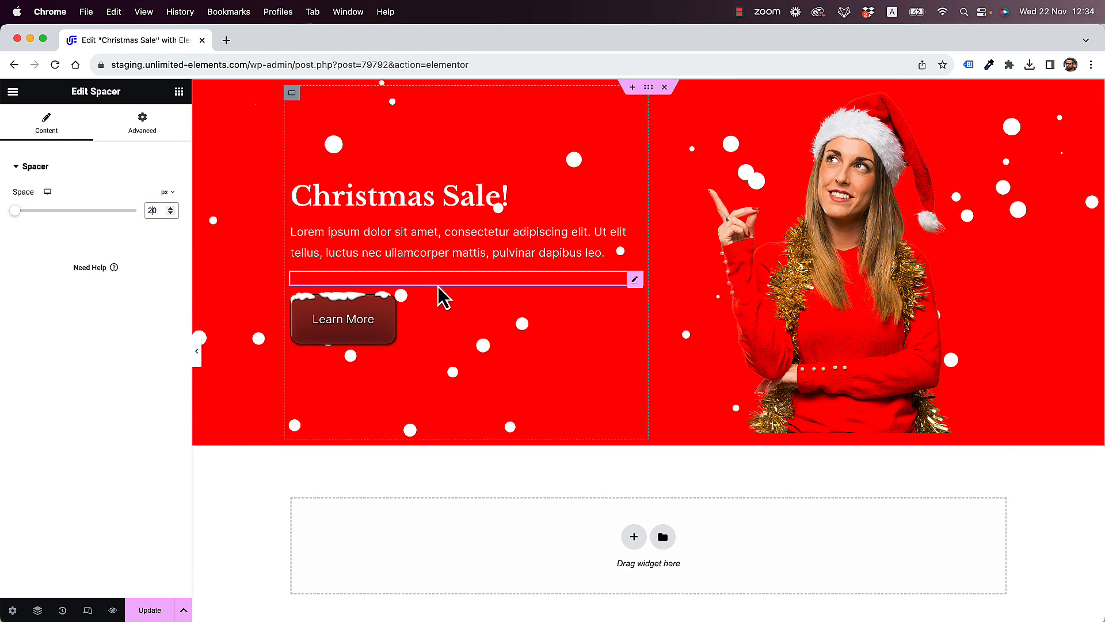
Unlink the Learn More button's padding values and set its top and bottom padding to 12 px
click(485, 327)
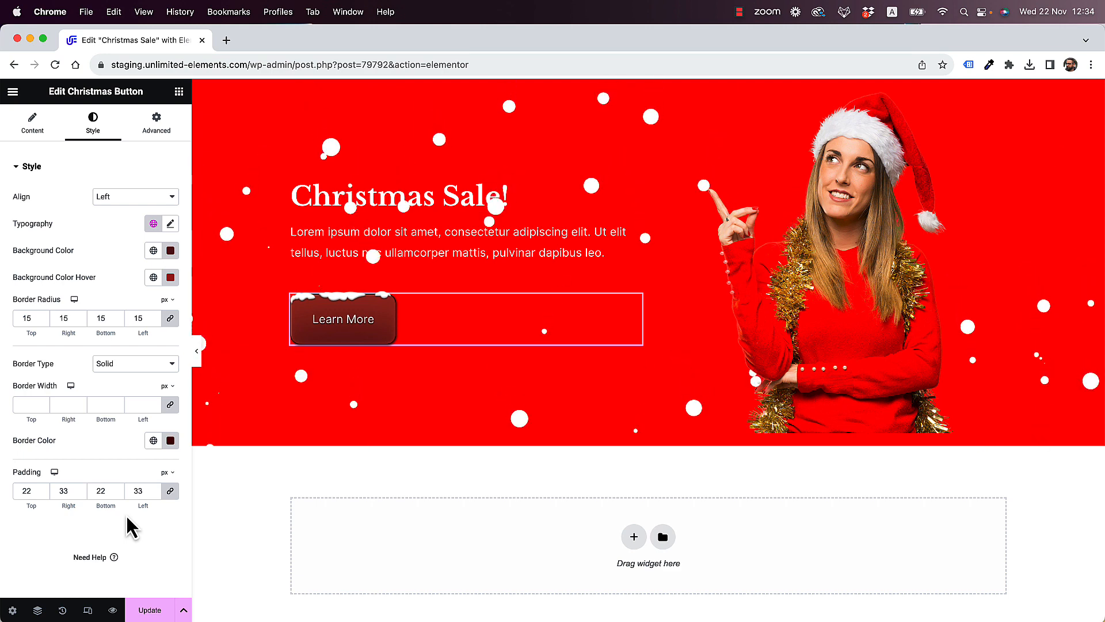
drag(27, 492, 10, 494)
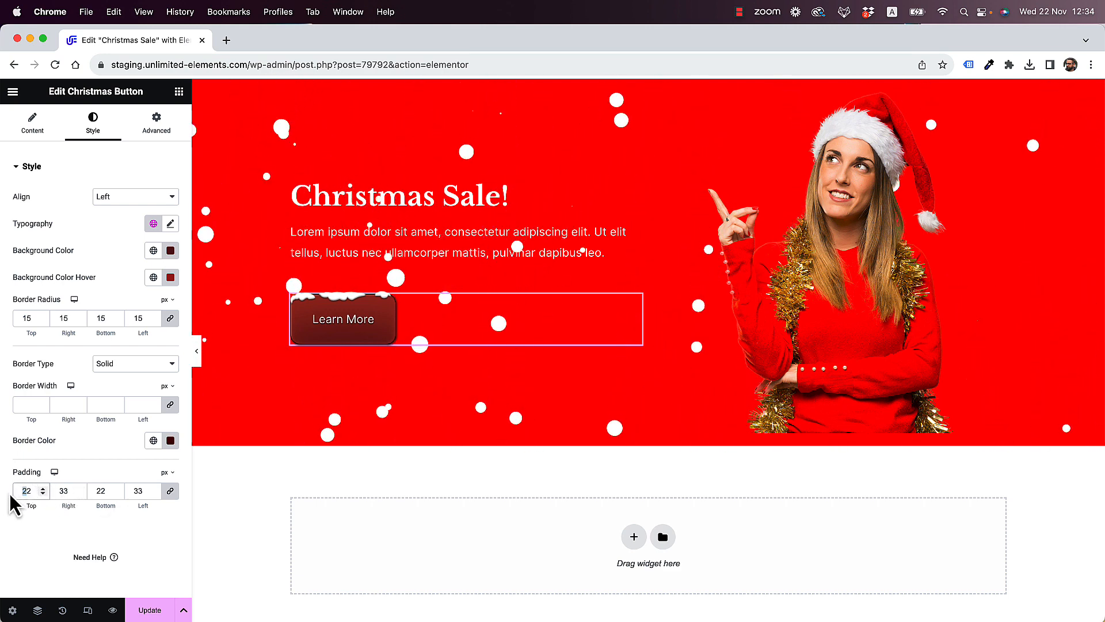
click(171, 492)
drag(27, 494, 6, 493)
text(1)
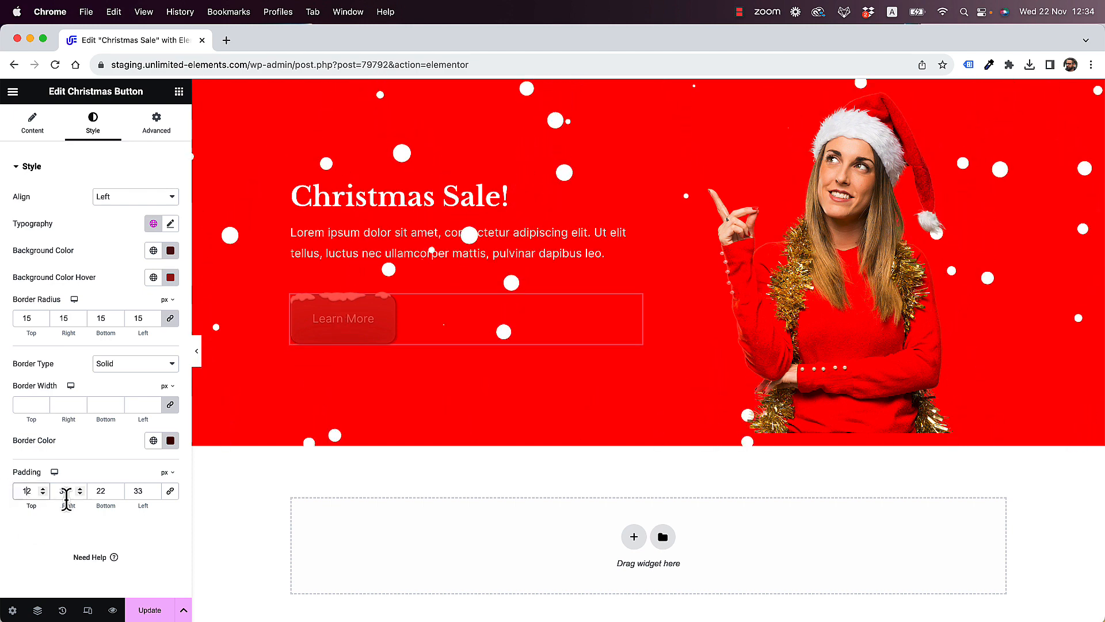
drag(102, 493, 80, 493)
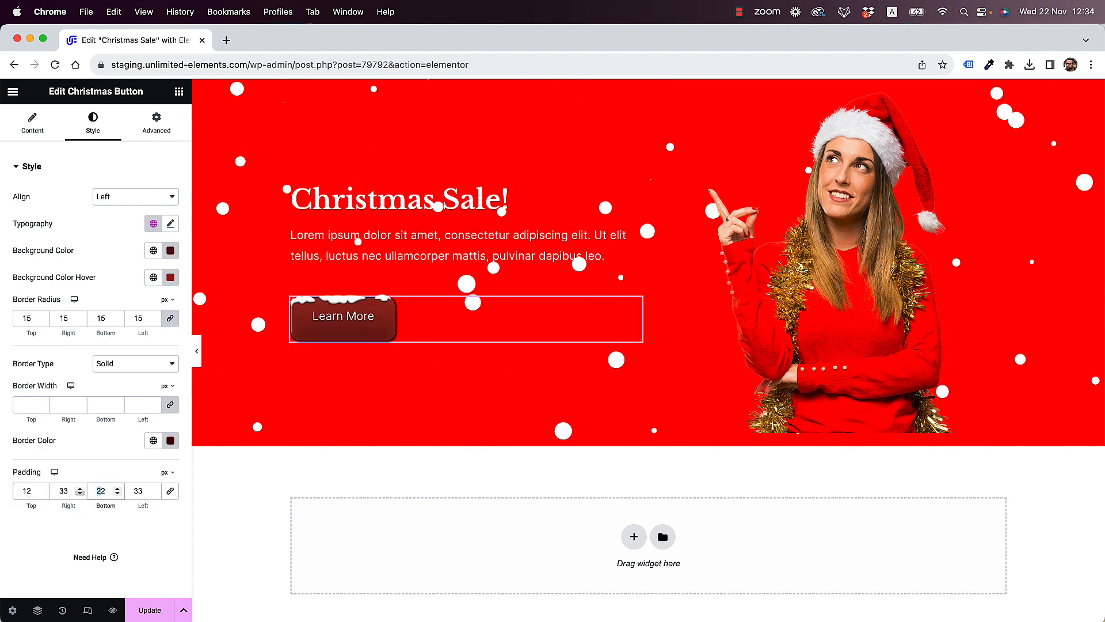
text(1)
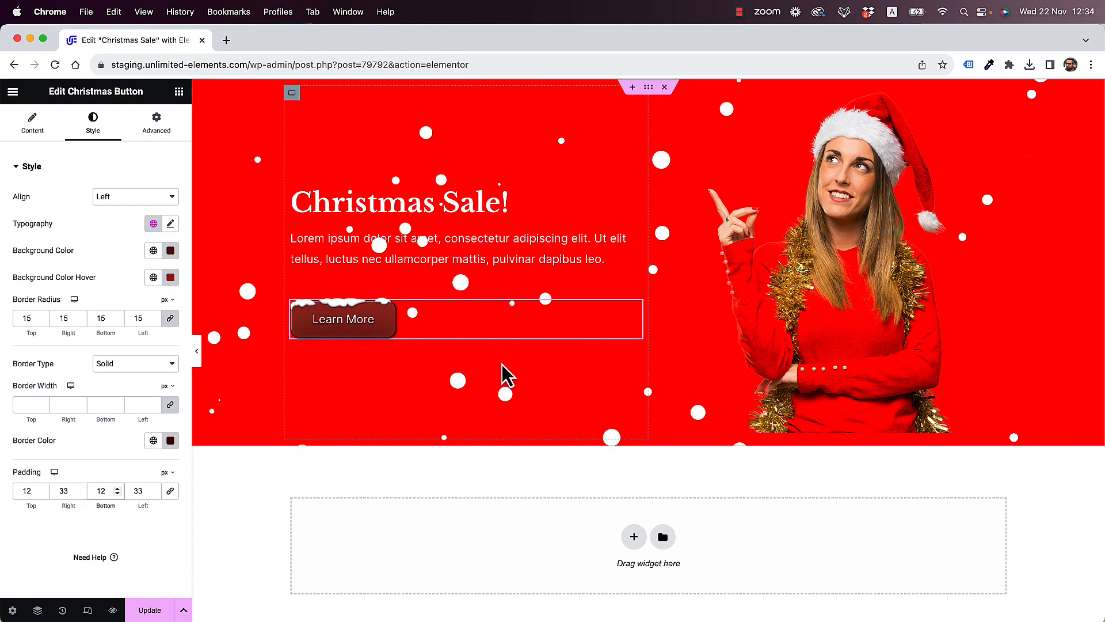
Set the Learn More button's background color to bright red, #EE0300, and its hover background color to #FF0400
click(171, 251)
mouse_move(245, 316)
mouse_down()
mouse_move(205, 185)
mouse_move(135, 213)
mouse_move(259, 271)
mouse_move(247, 311)
mouse_up()
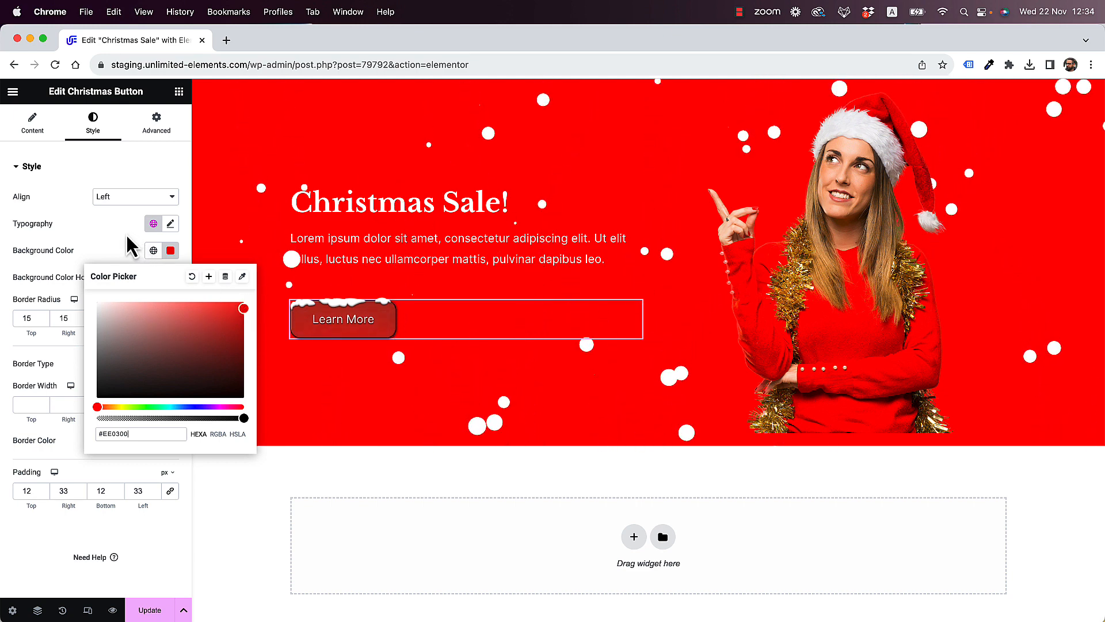
click(133, 257)
click(171, 278)
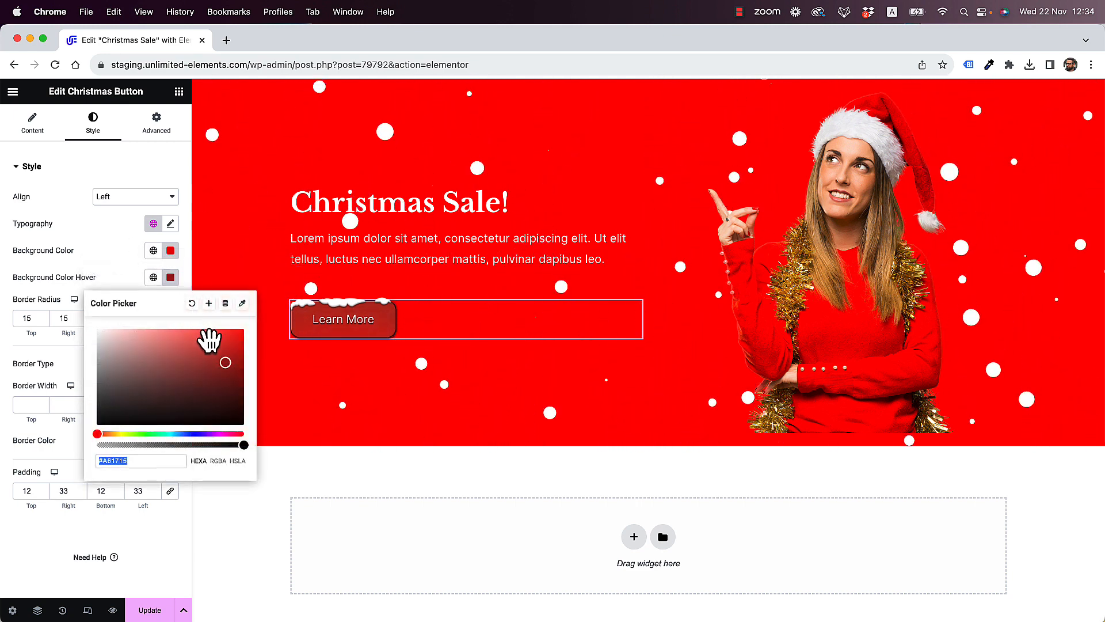
mouse_move(243, 331)
mouse_down()
mouse_move(249, 313)
mouse_move(255, 333)
mouse_up()
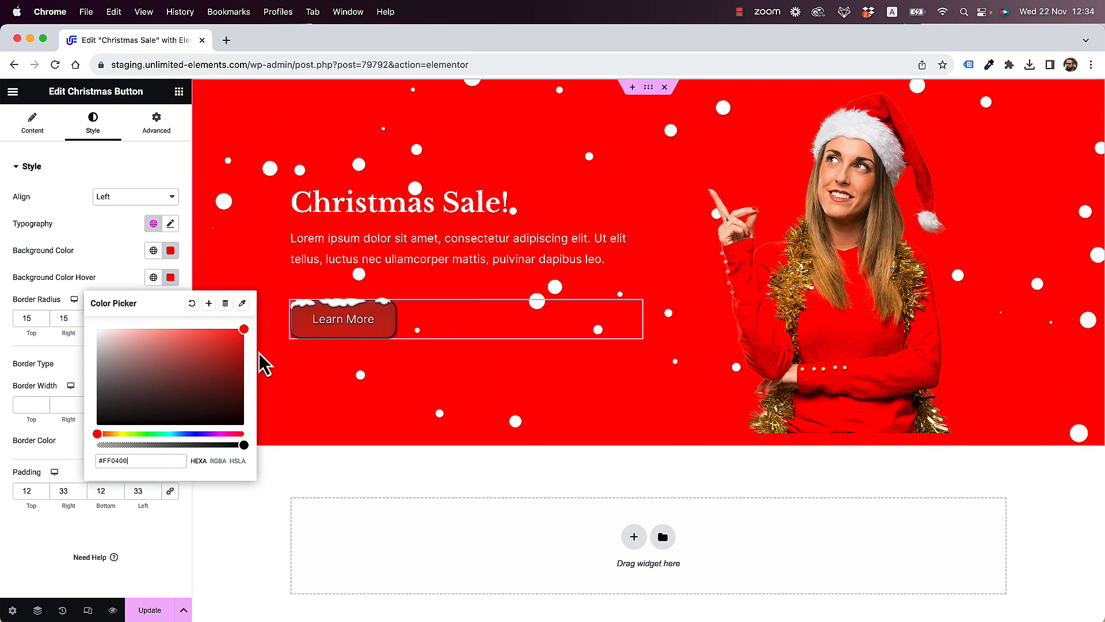
click(127, 279)
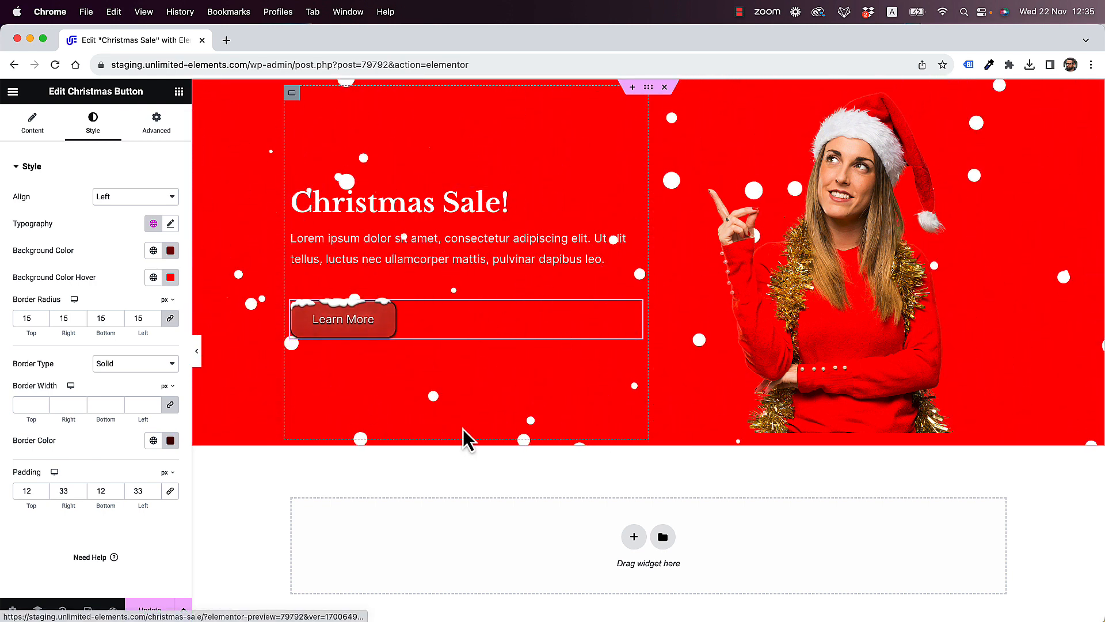
Unlink the padding values of the container holding the woman's image so all four sides are 0 px
scroll(520, 323, down, 1)
scroll(521, 324, up, 1)
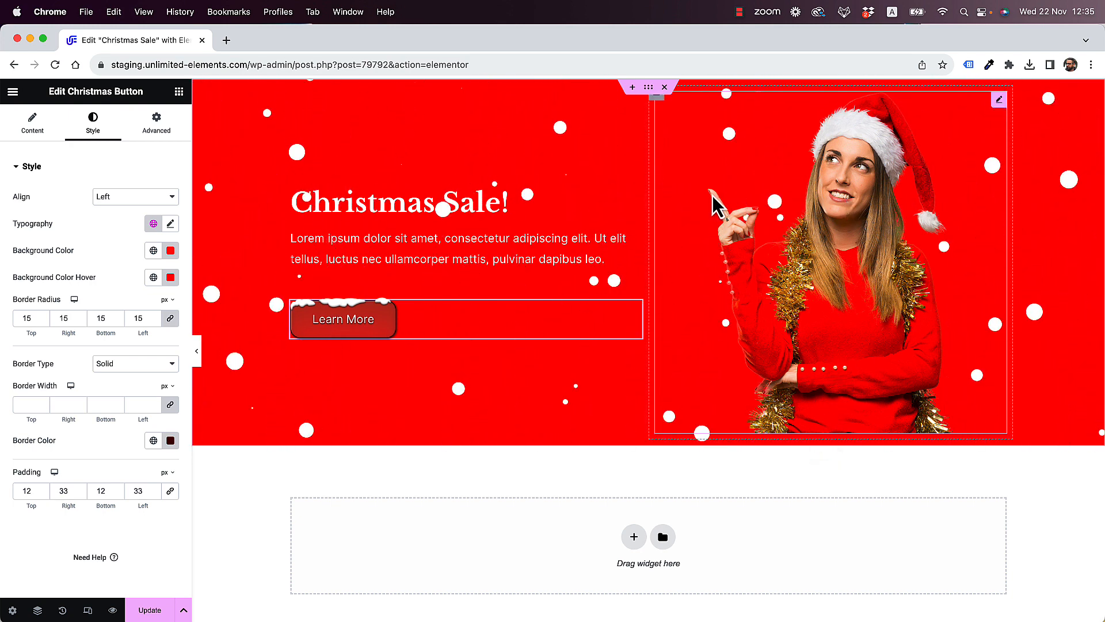
click(662, 104)
click(150, 130)
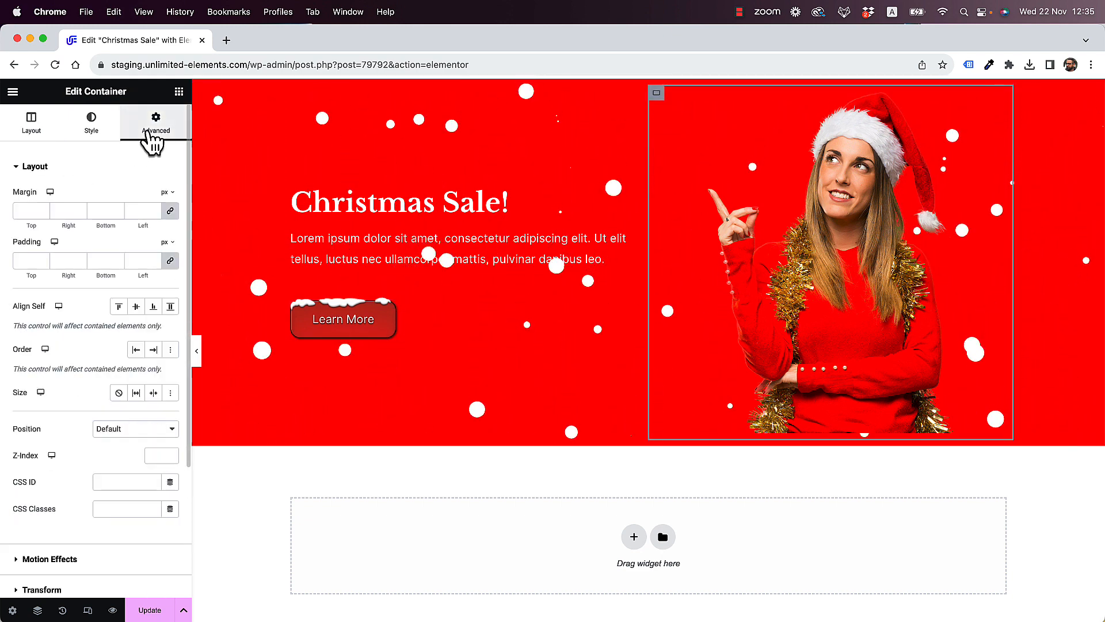
click(171, 261)
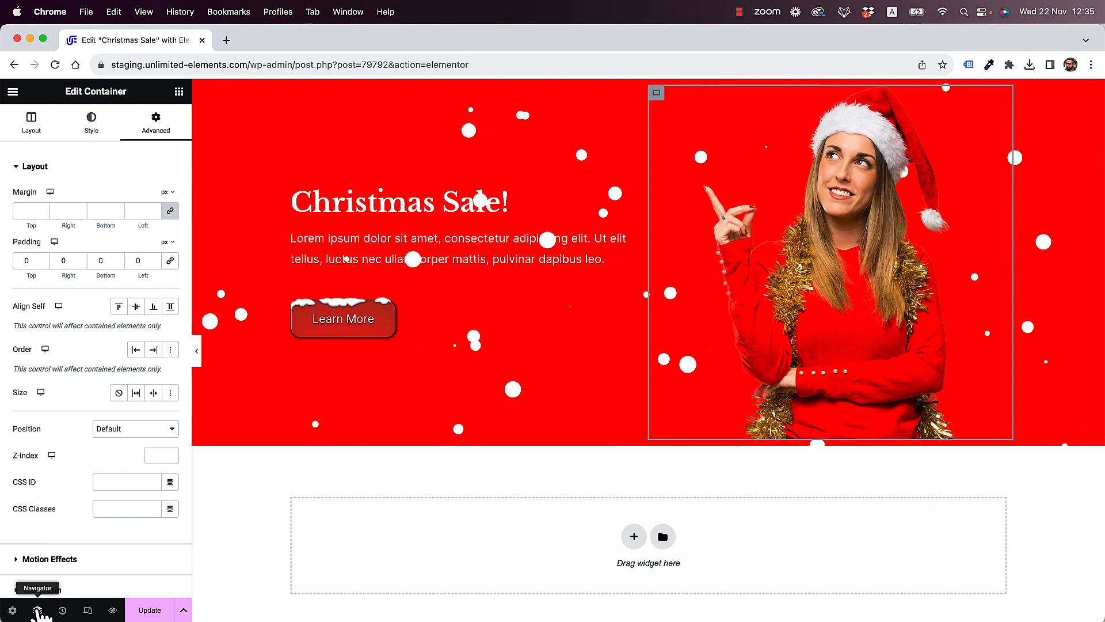
Select the outermost hero container in the Navigator and unlink its padding values so all four sides are 0 px
click(38, 611)
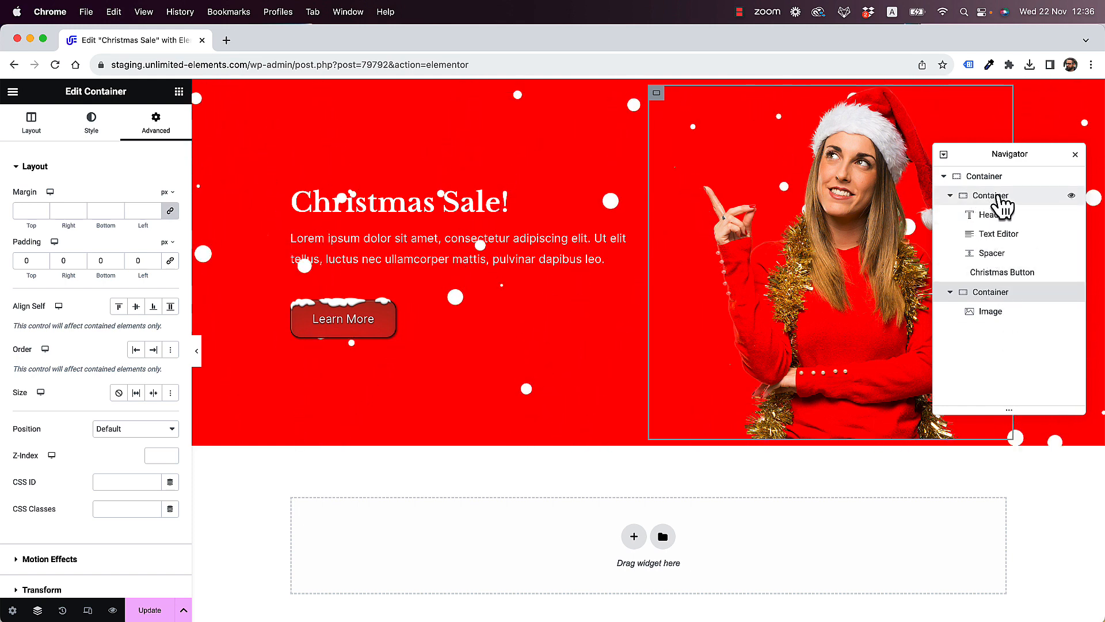
click(951, 195)
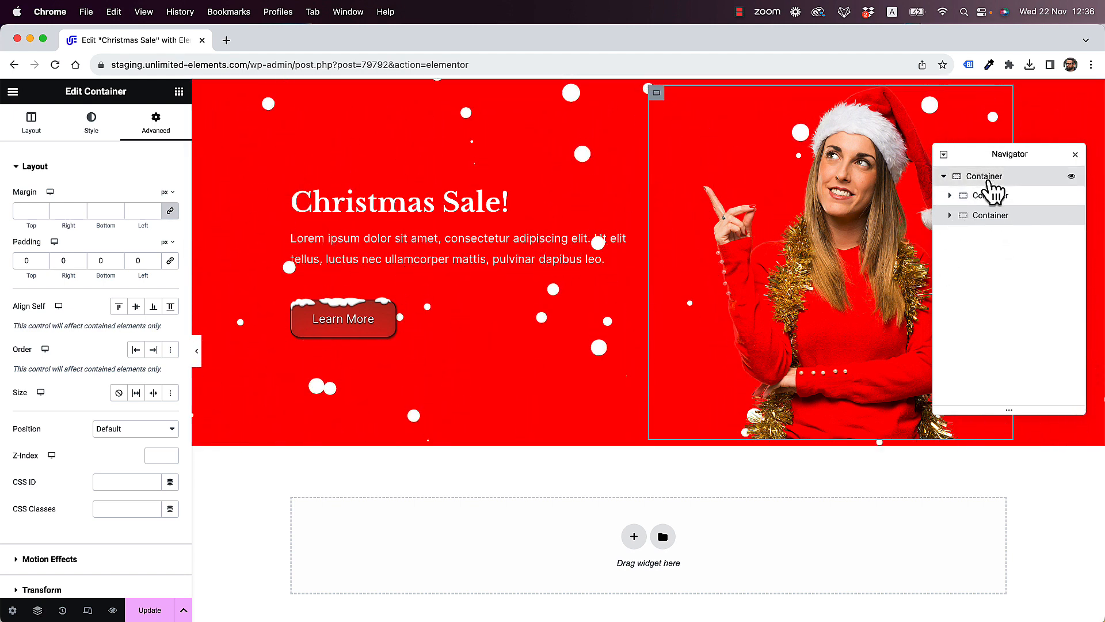
click(990, 182)
click(155, 129)
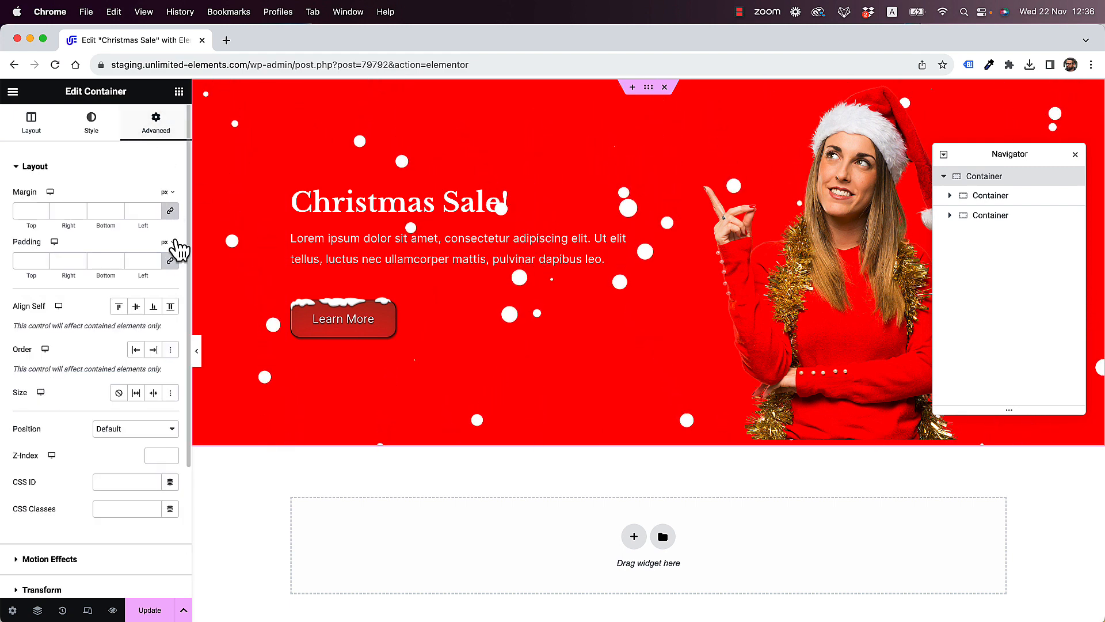
click(171, 262)
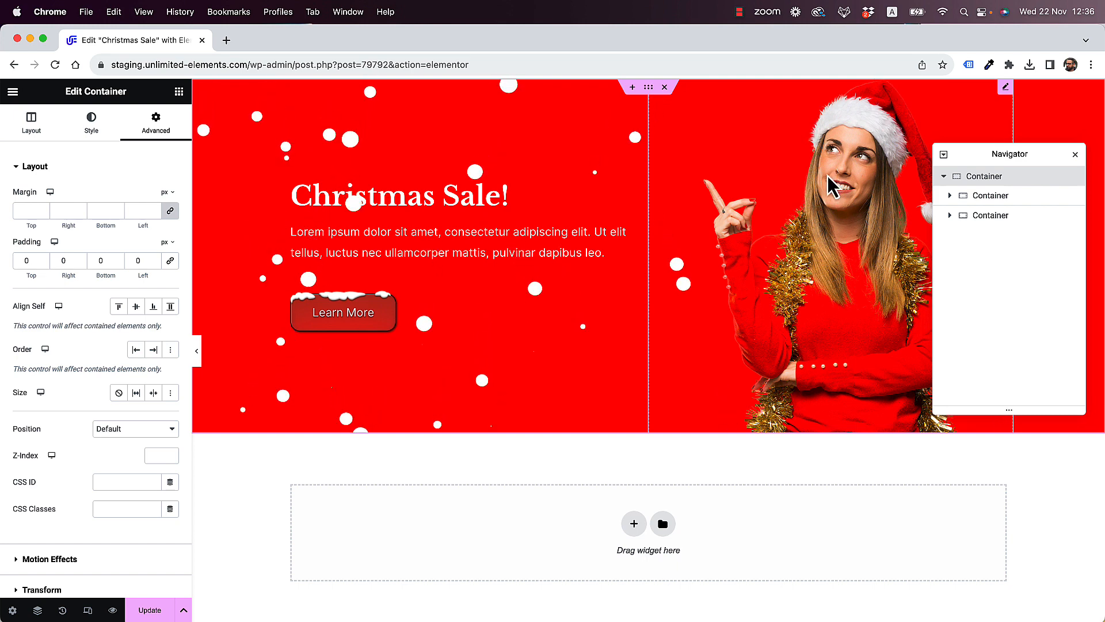
Set the top padding of the woman's image to 100 px
click(860, 186)
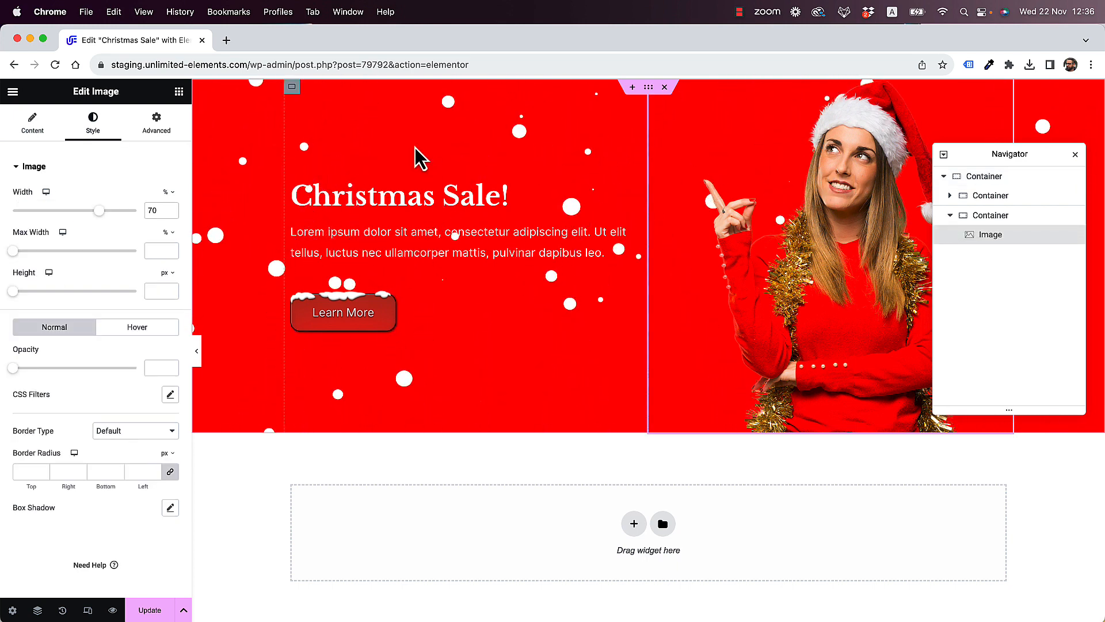
click(161, 128)
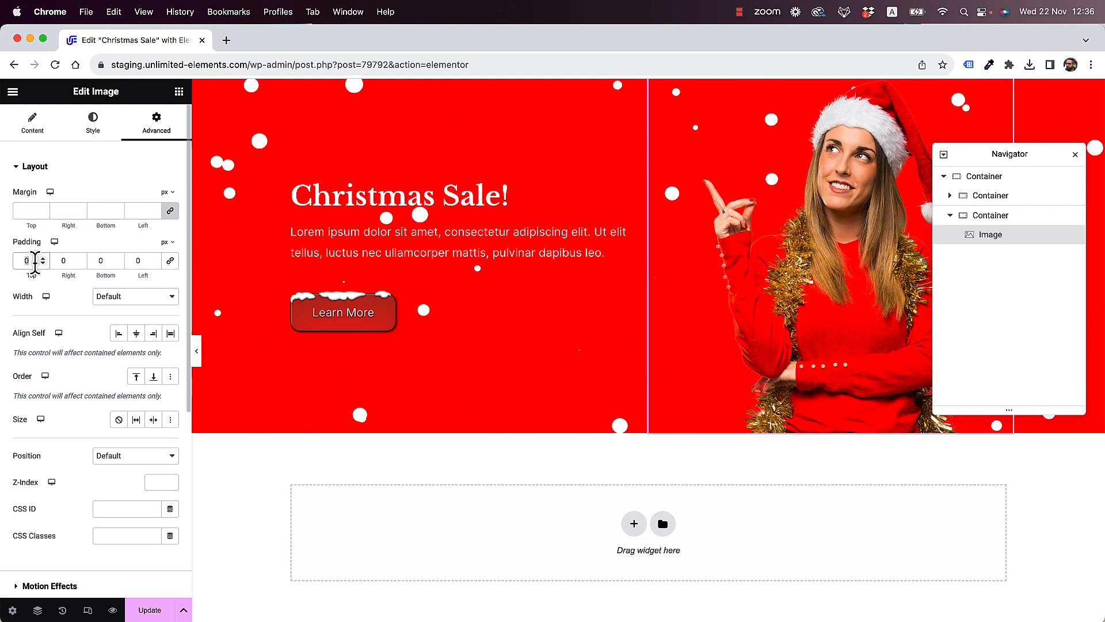
text(100)
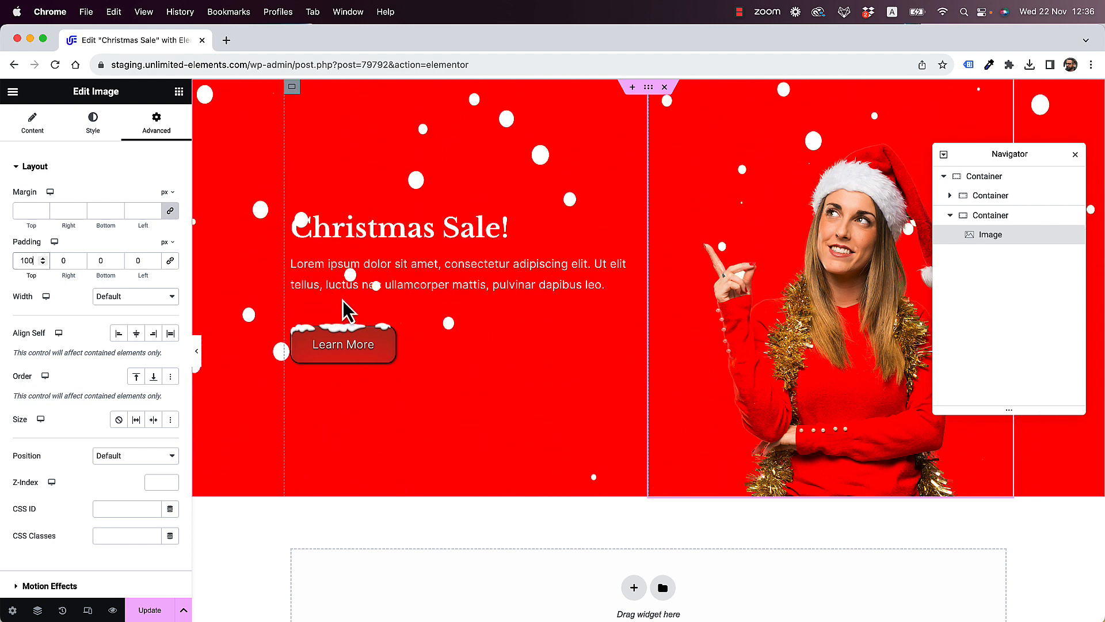
Find the Timer Countdown widget by searching for "timer" and insert it between the paragraph and the spacer
click(179, 91)
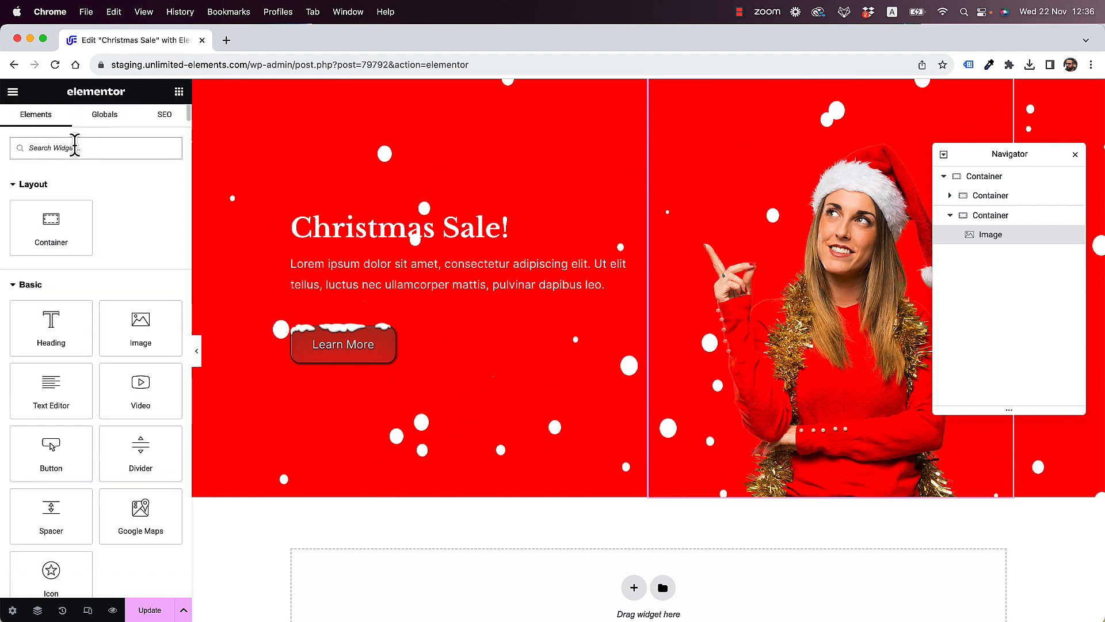
text(timer)
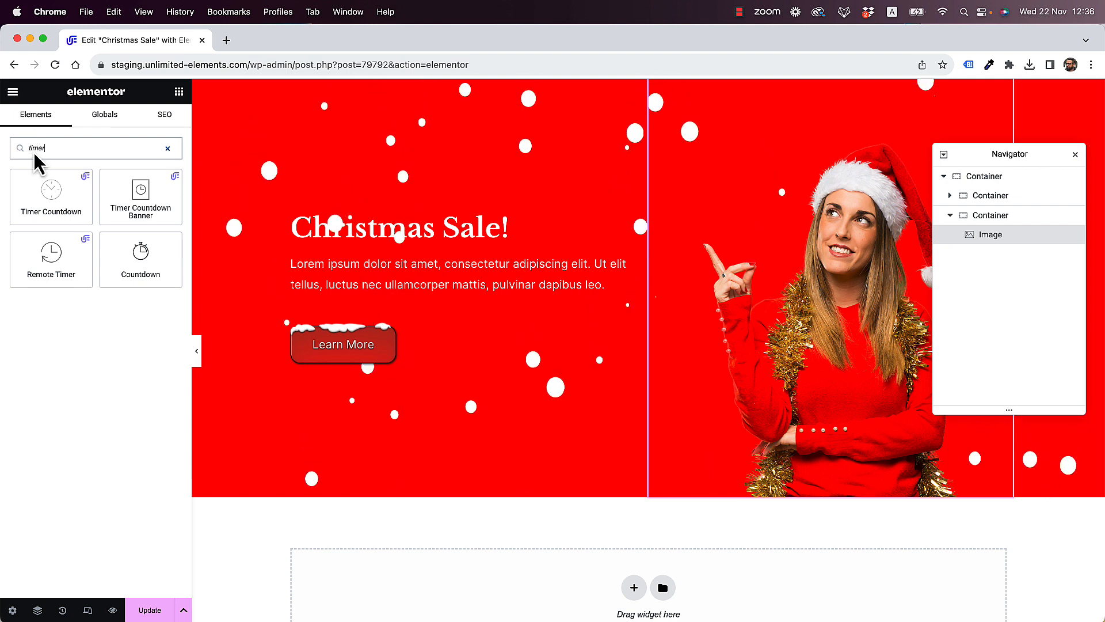
mouse_move(42, 184)
drag(44, 196, 338, 299)
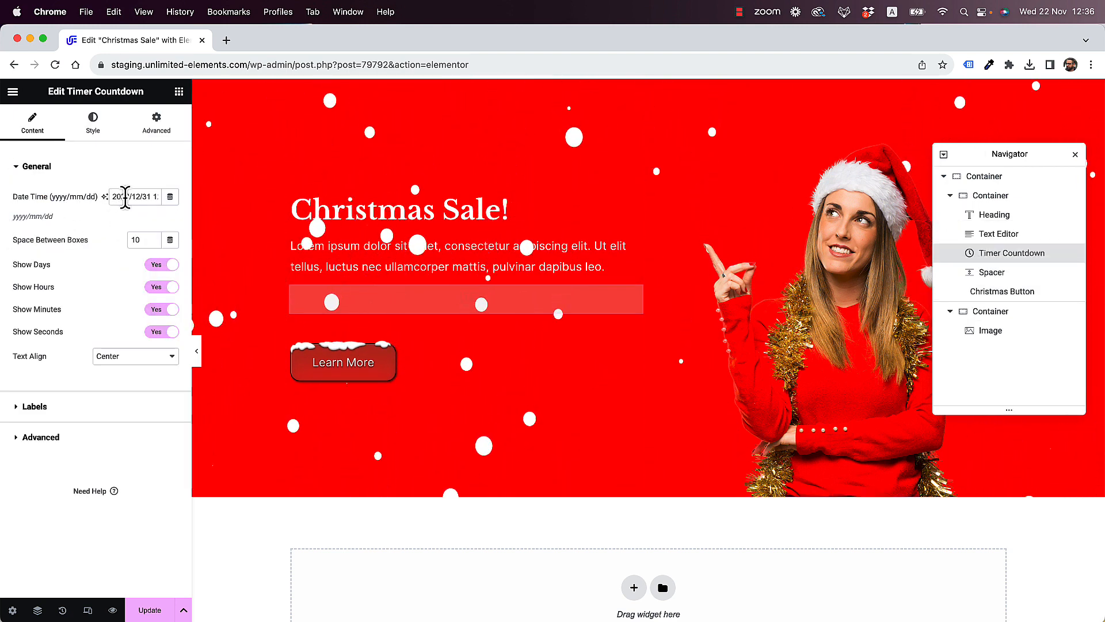
Change the year of the countdown's target date so it ends on 2023/12/31
click(125, 196)
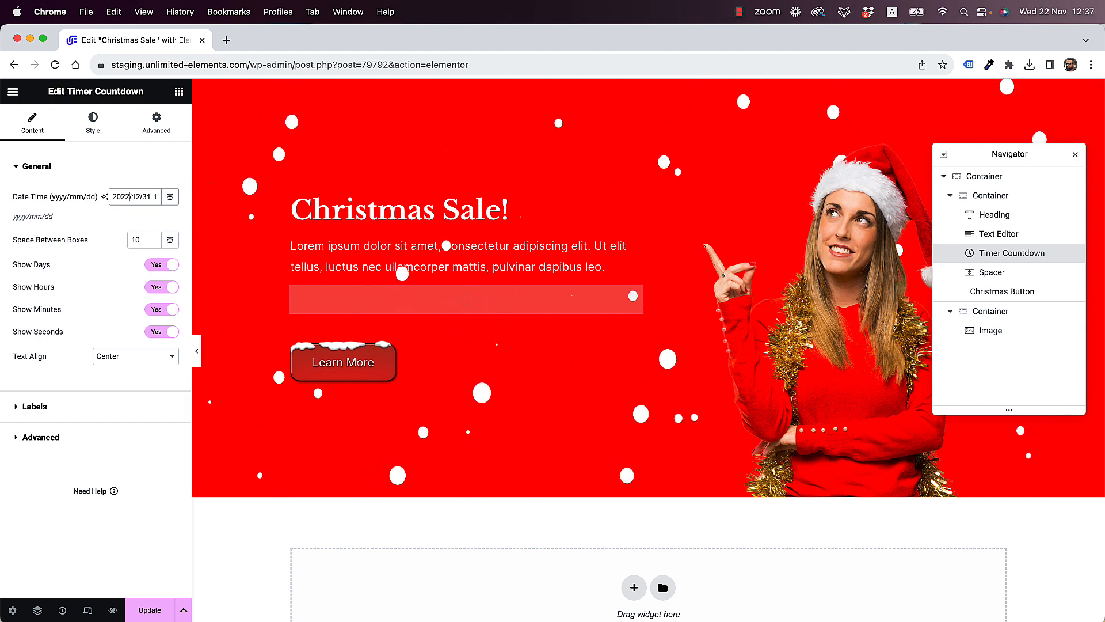
key(BackSpace)
text(3)
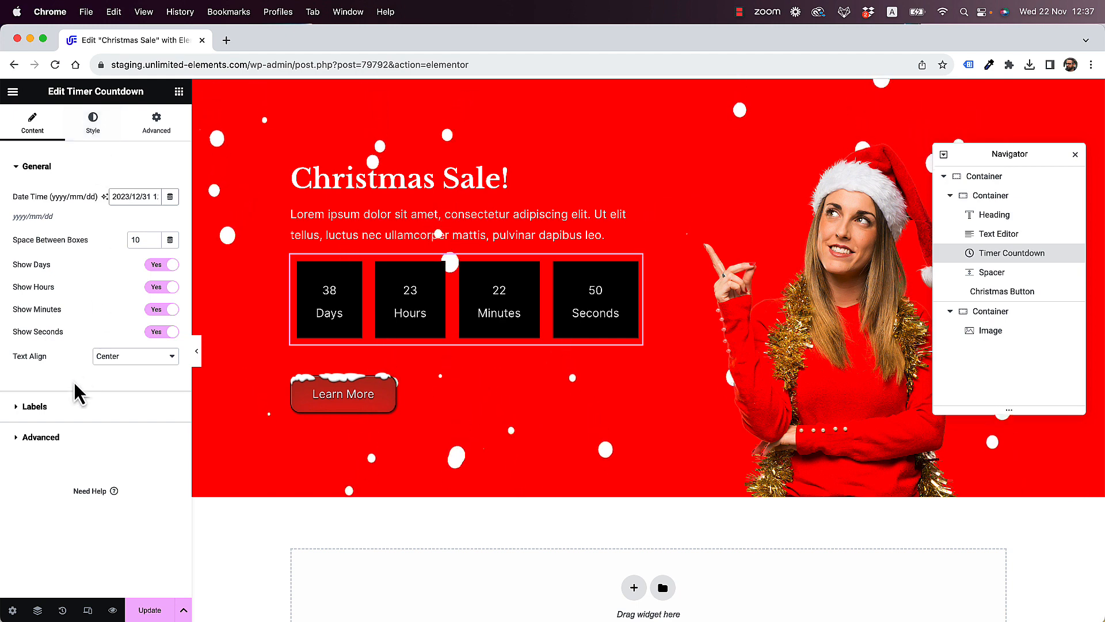
Shorten the countdown's minutes label to "Min" and its seconds label to "Sec"
click(49, 410)
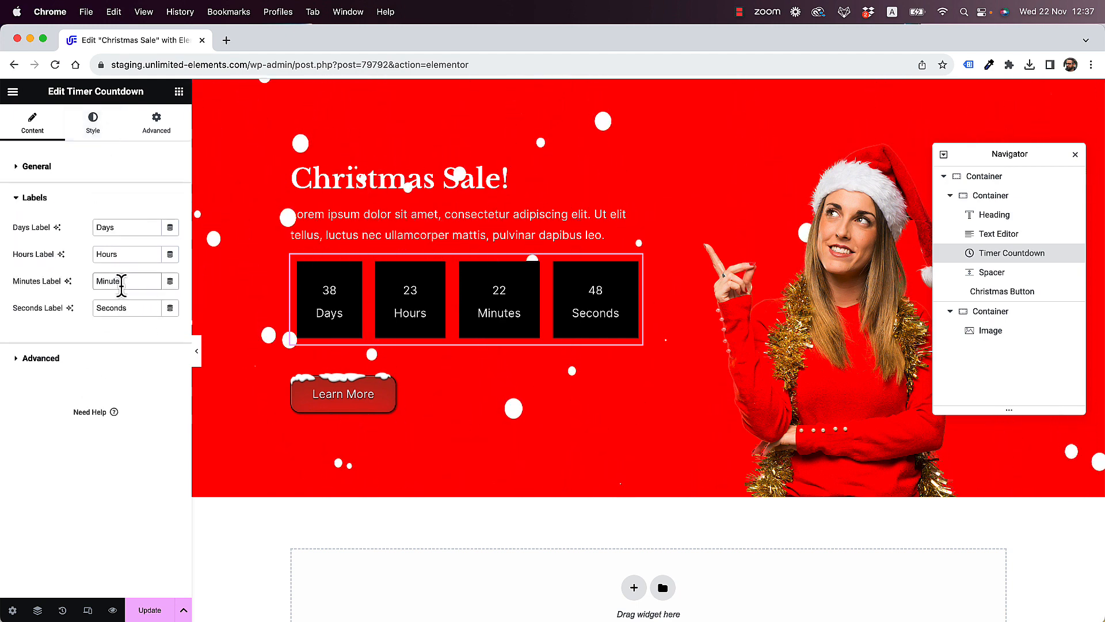
text(Min)
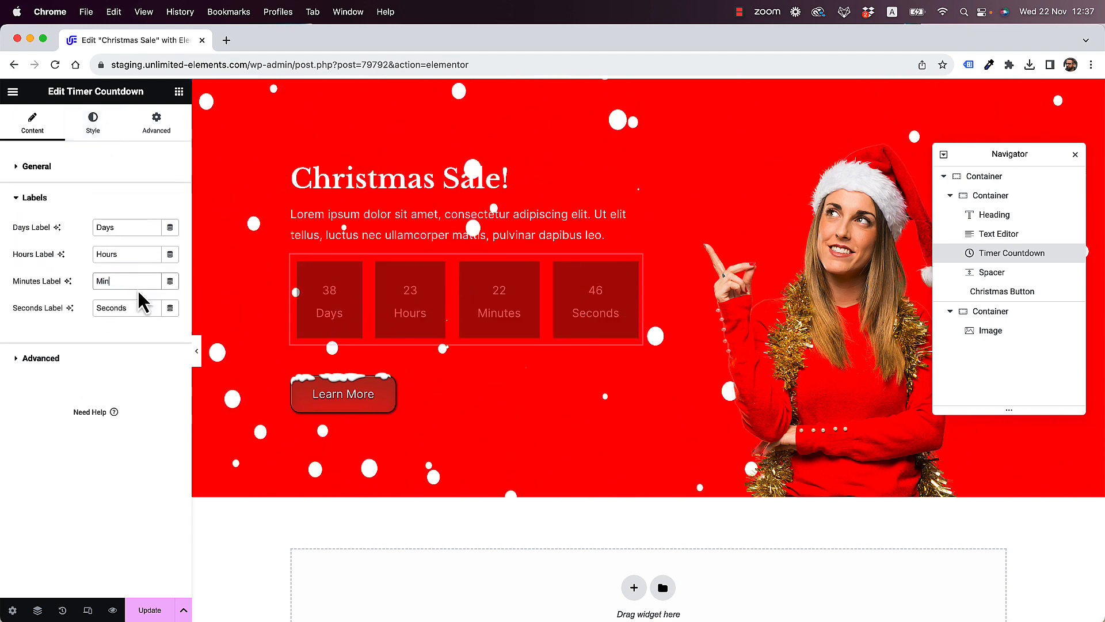
double_click(136, 309)
text(Sec)
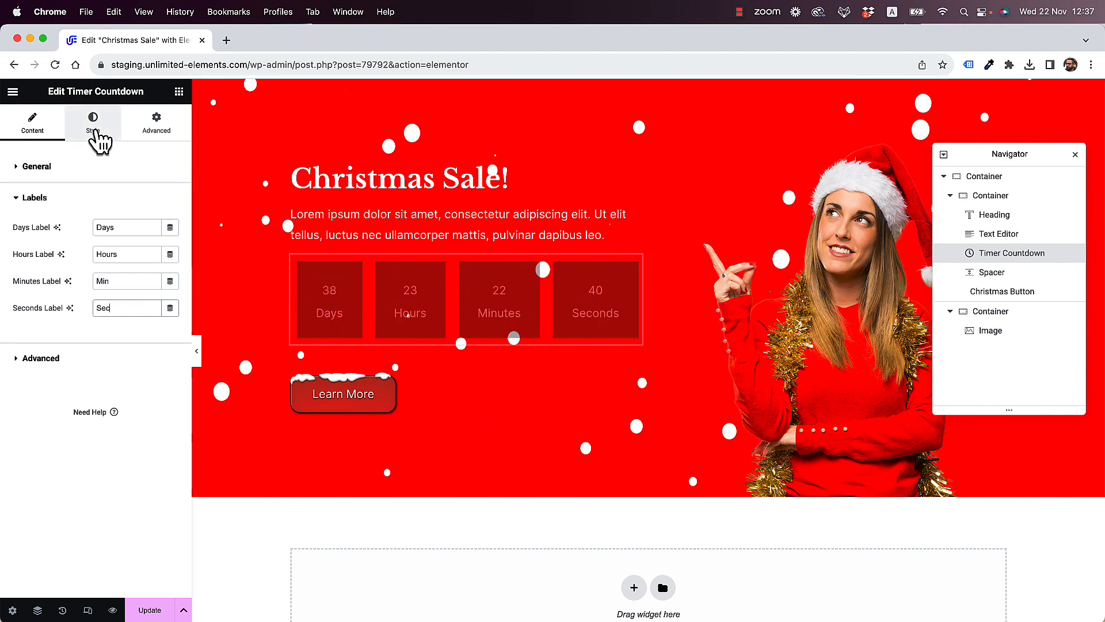
Set the countdown boxes' padding to 20 and their background color to white
click(94, 133)
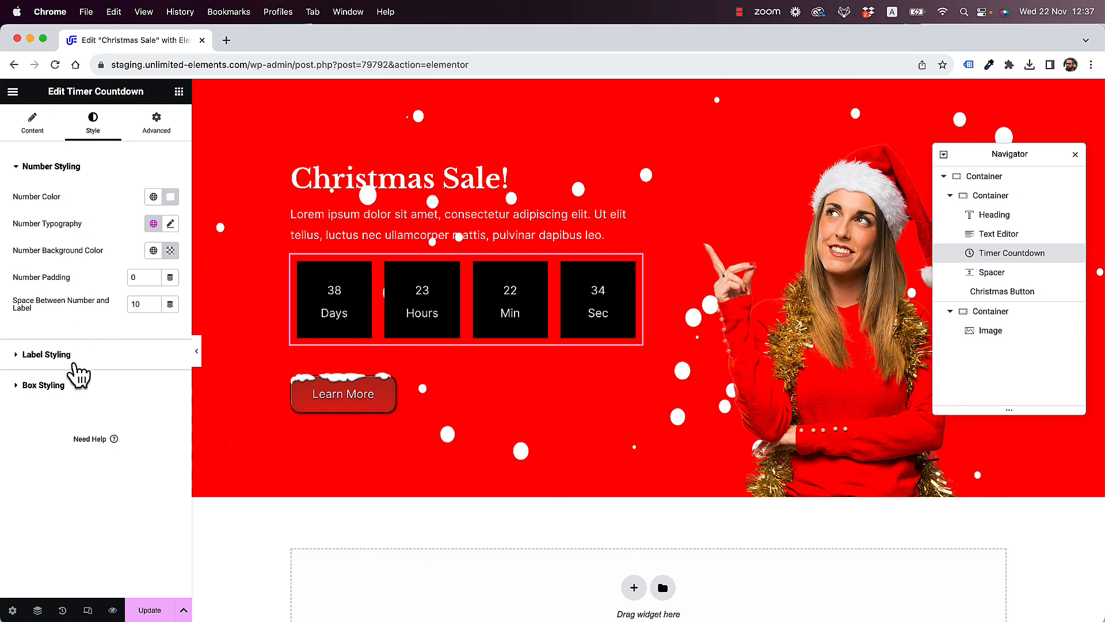
click(44, 385)
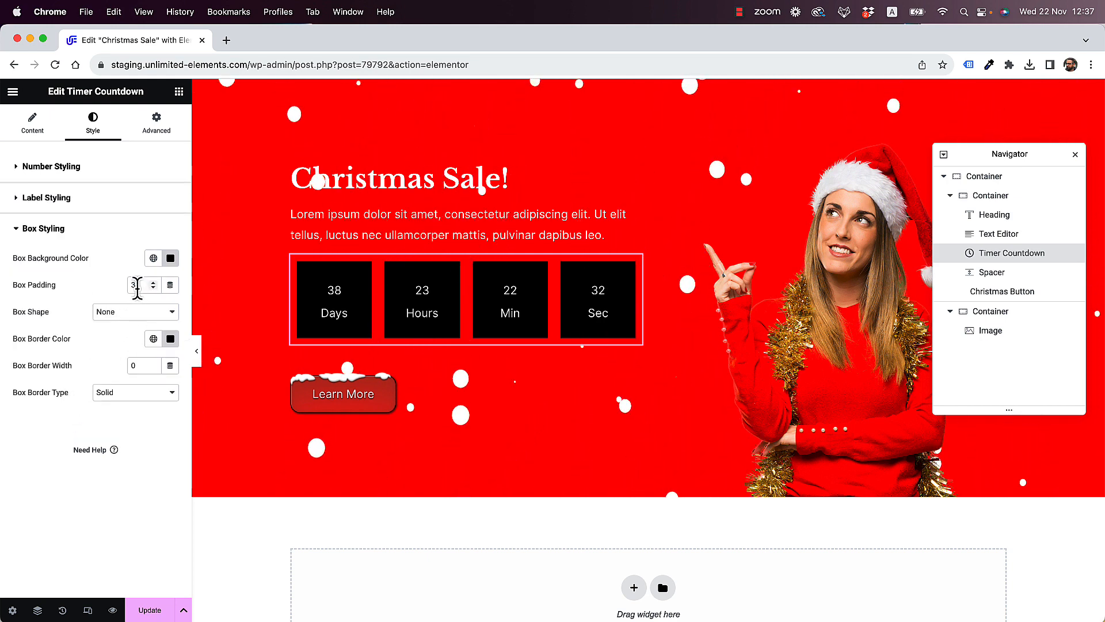
drag(139, 286, 109, 287)
text(20)
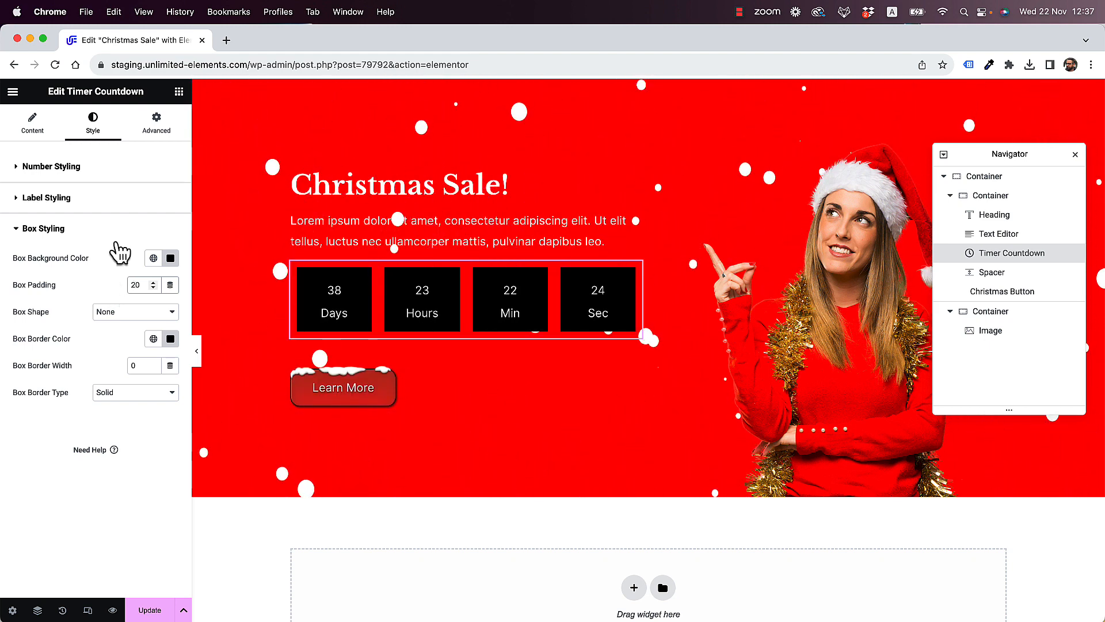
click(170, 258)
click(105, 311)
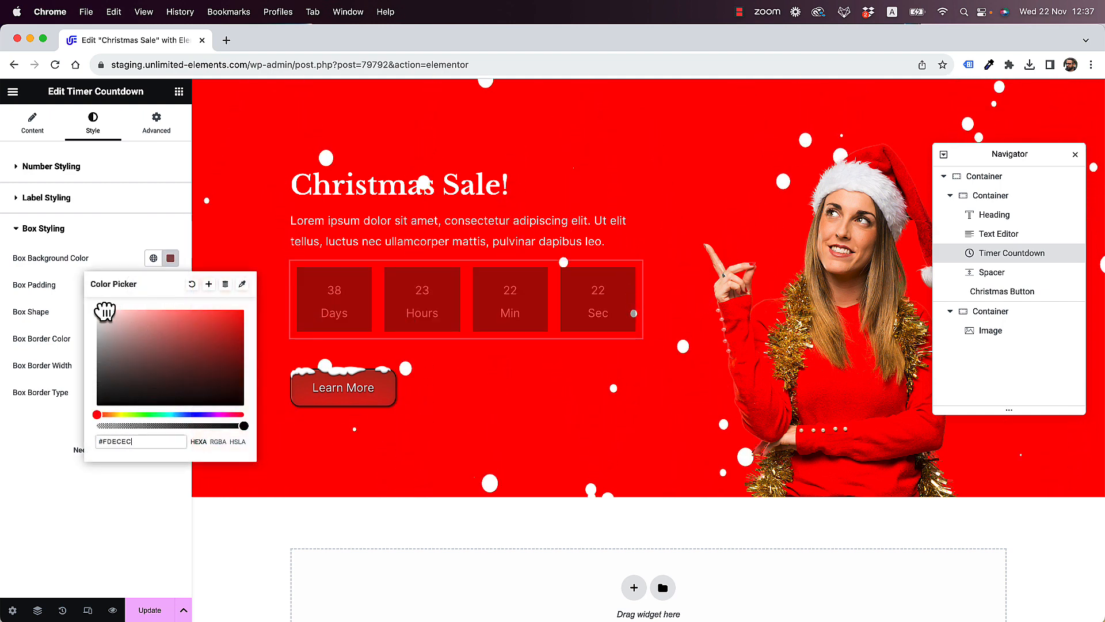
click(20, 431)
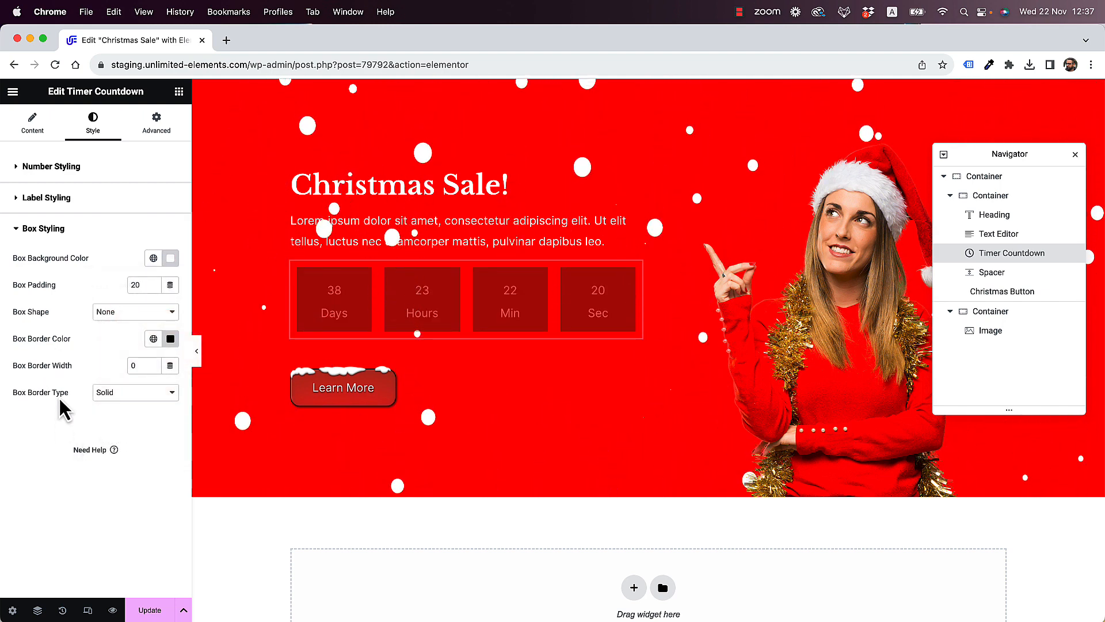
Set the countdown's label color to red (#FF0202)
click(58, 198)
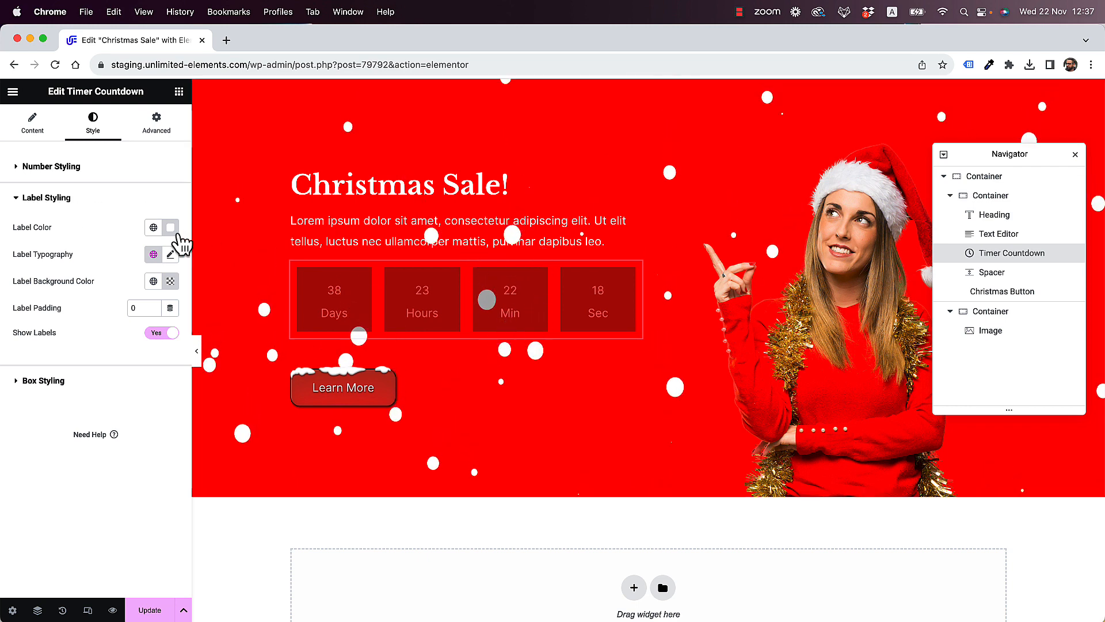
click(170, 227)
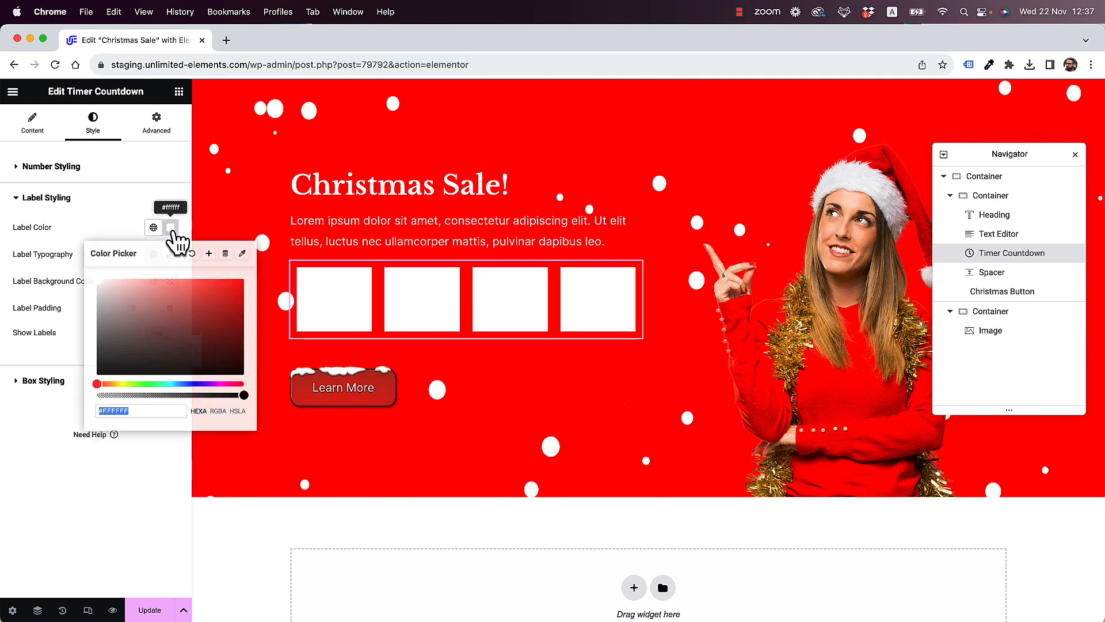
click(143, 346)
mouse_move(204, 330)
mouse_down()
mouse_move(284, 278)
mouse_move(227, 281)
mouse_up()
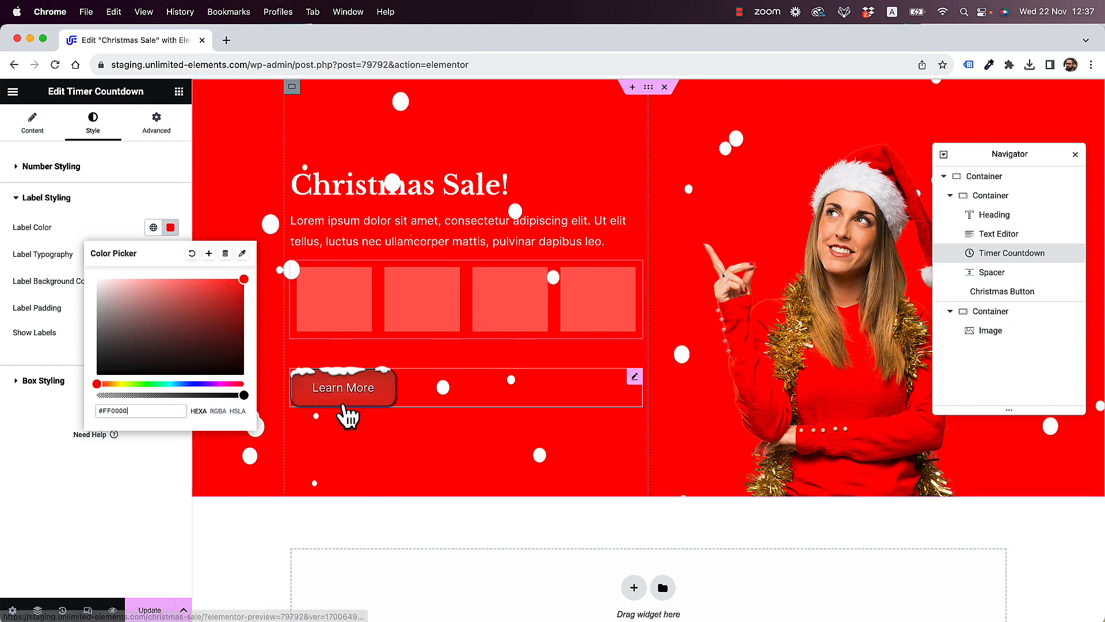
click(168, 531)
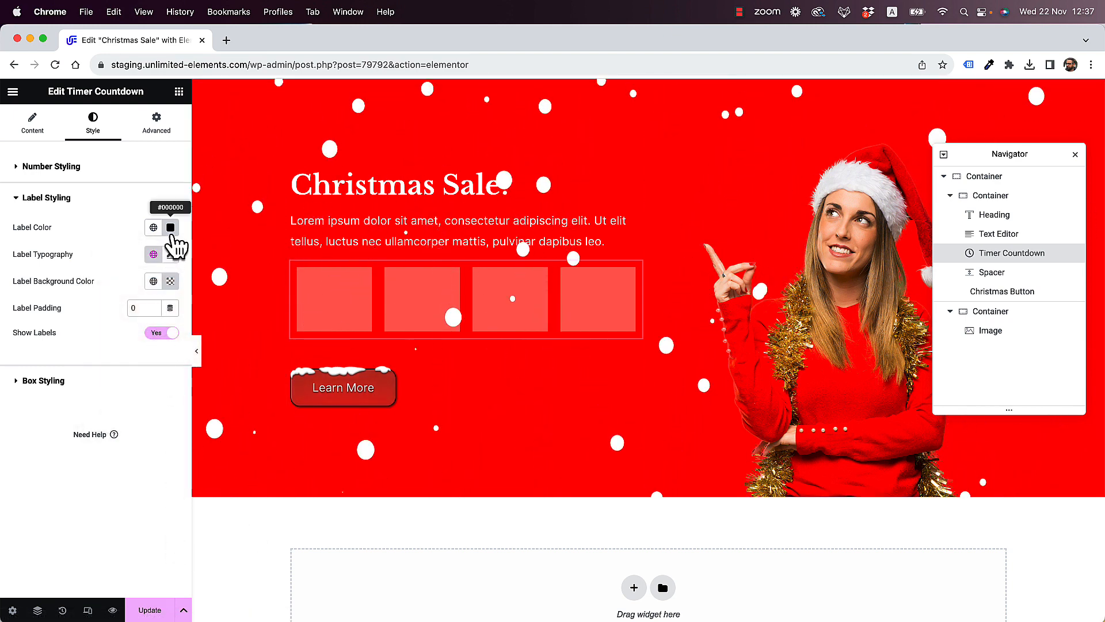
click(171, 227)
click(244, 281)
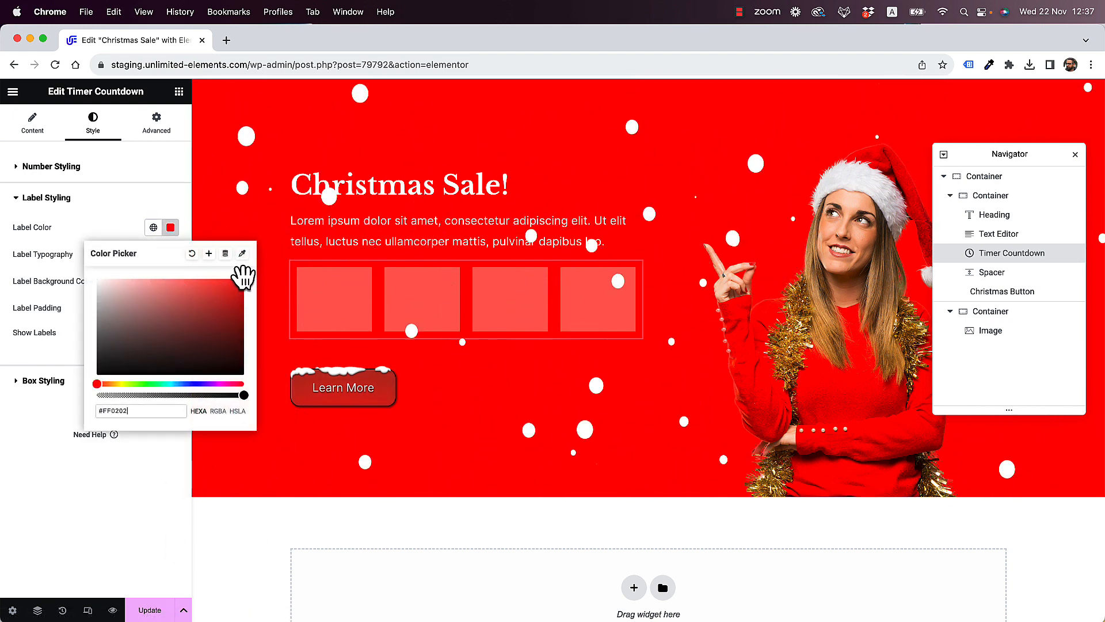
Set the countdown's number color to black and apply the Secondary Heading global font to the numbers
click(56, 167)
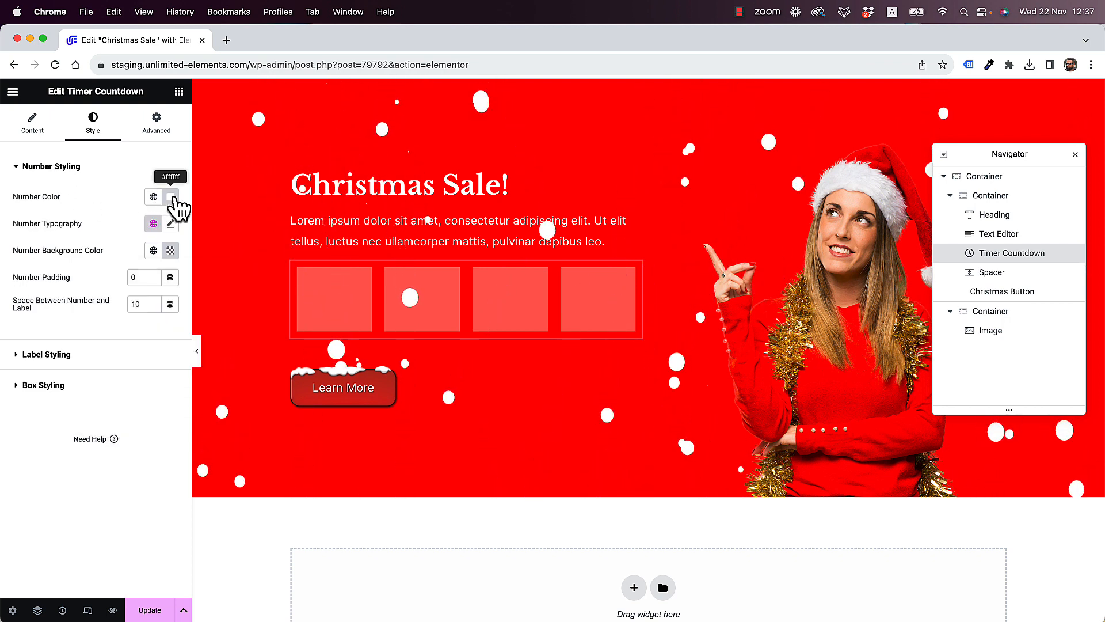
click(170, 197)
drag(201, 285, 249, 365)
click(163, 507)
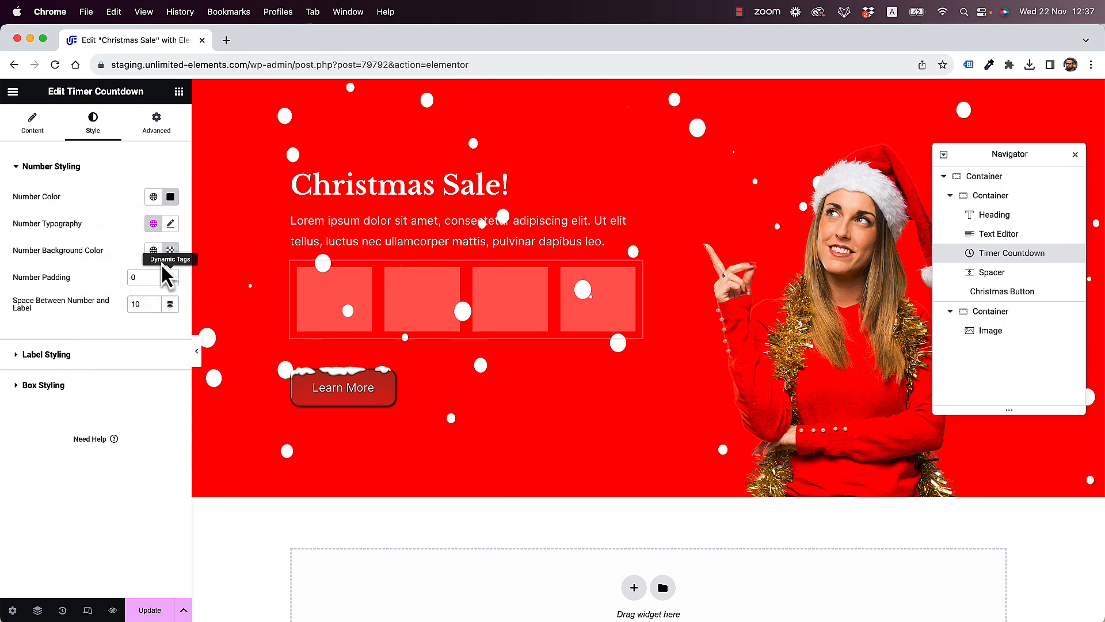
click(154, 226)
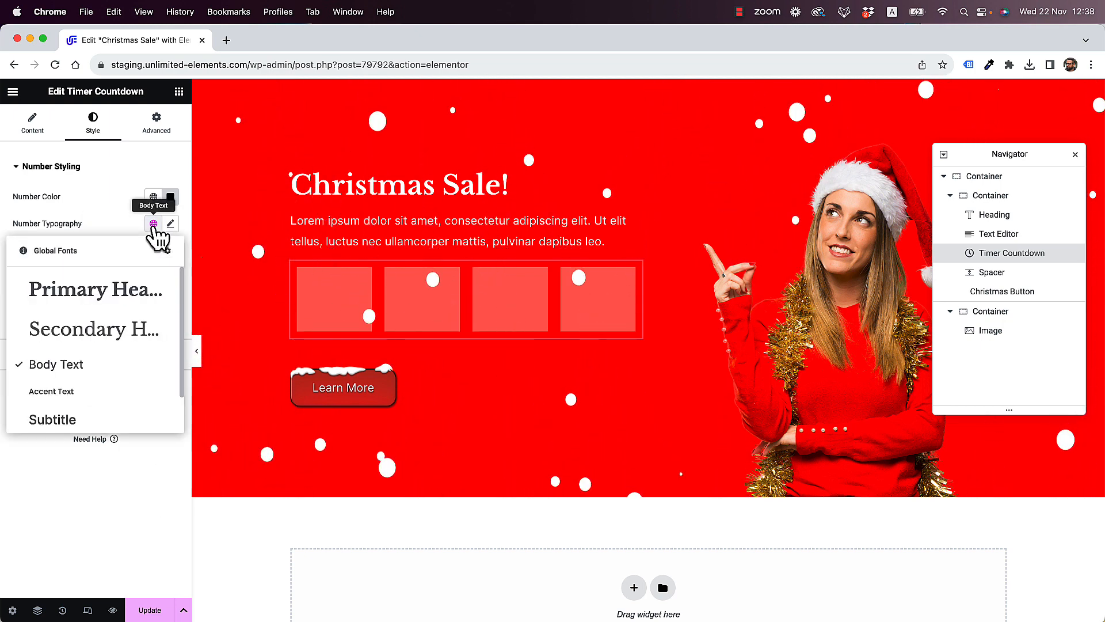
click(111, 328)
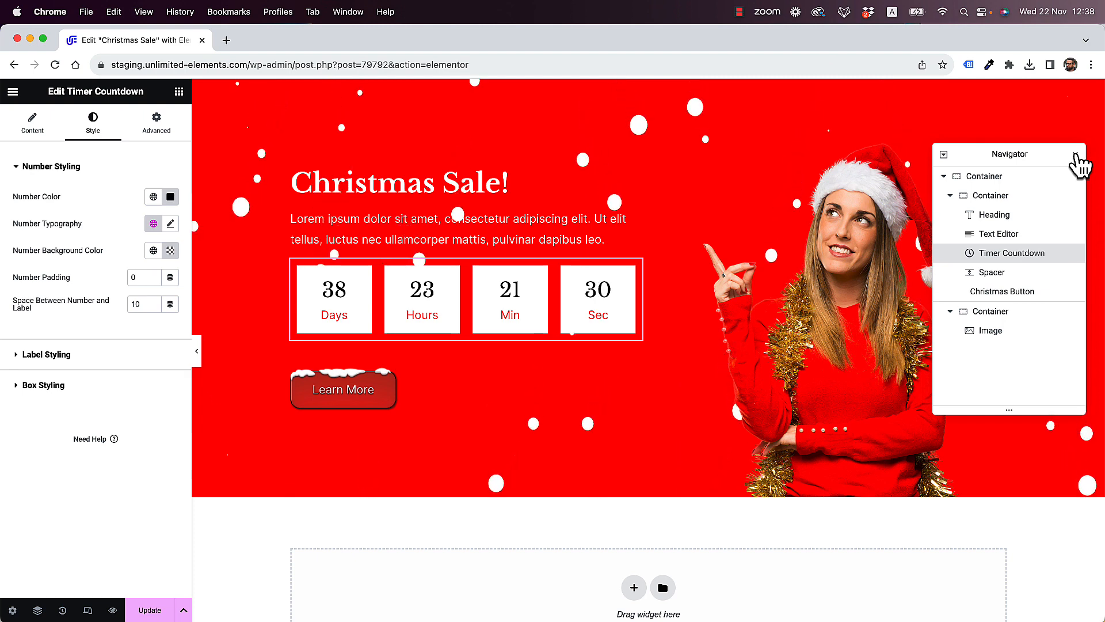
Close the Navigator and add a Waves Brush shape divider to the bottom of the hero's outer container
click(1076, 155)
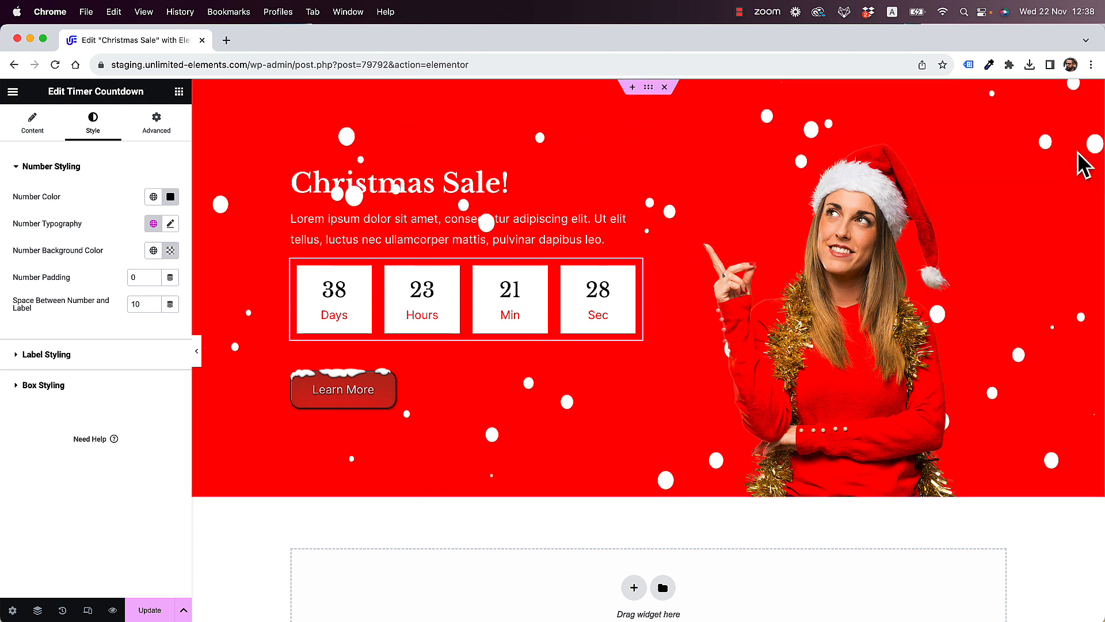
click(648, 88)
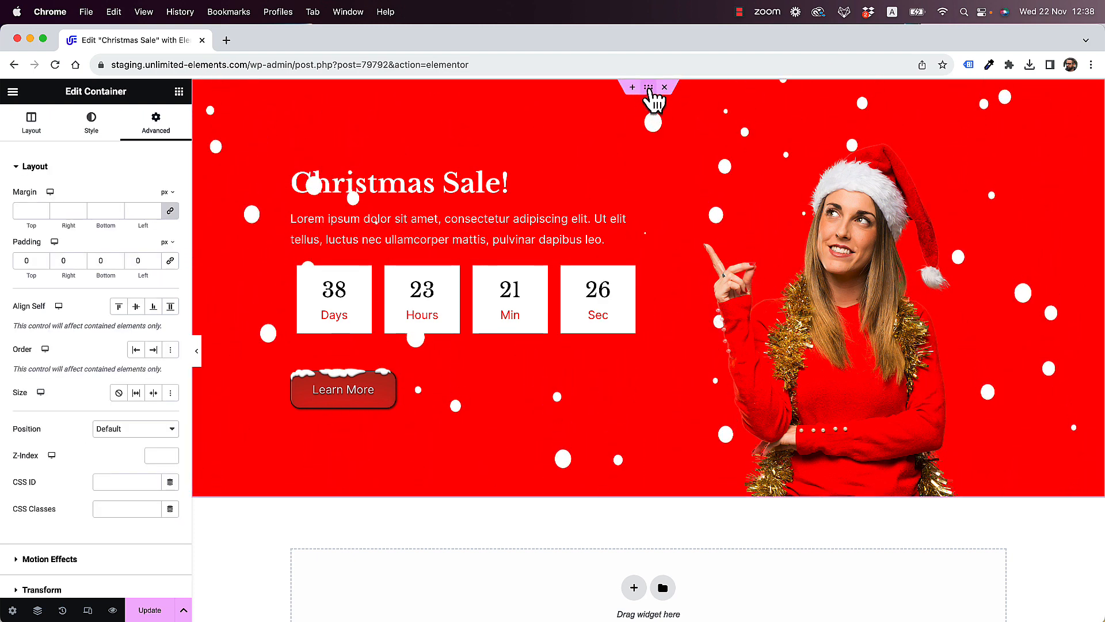
click(90, 124)
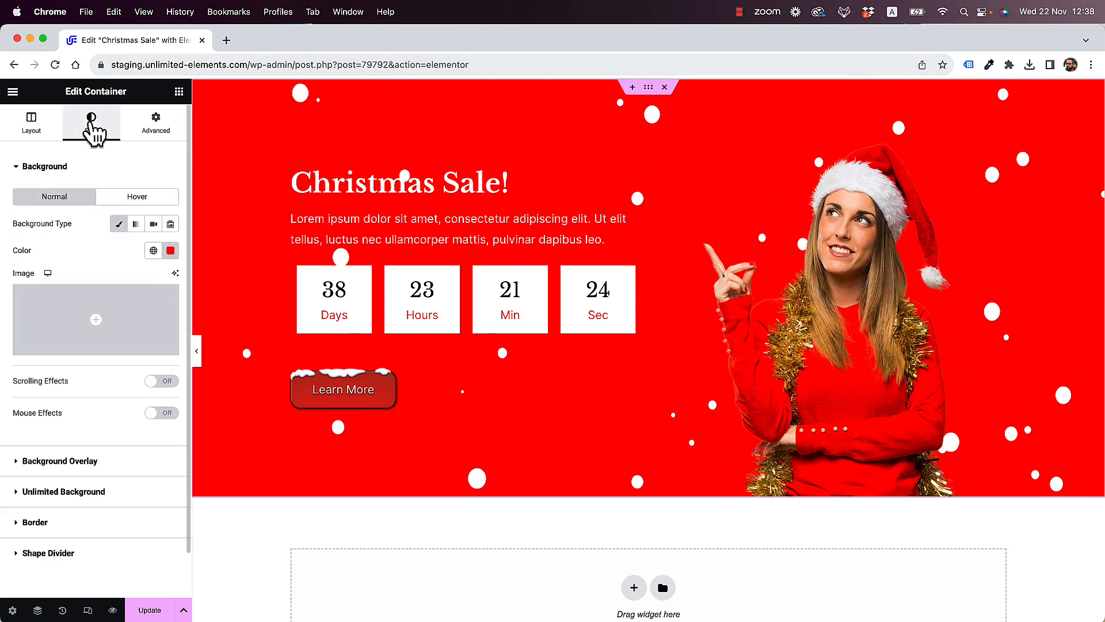
click(110, 558)
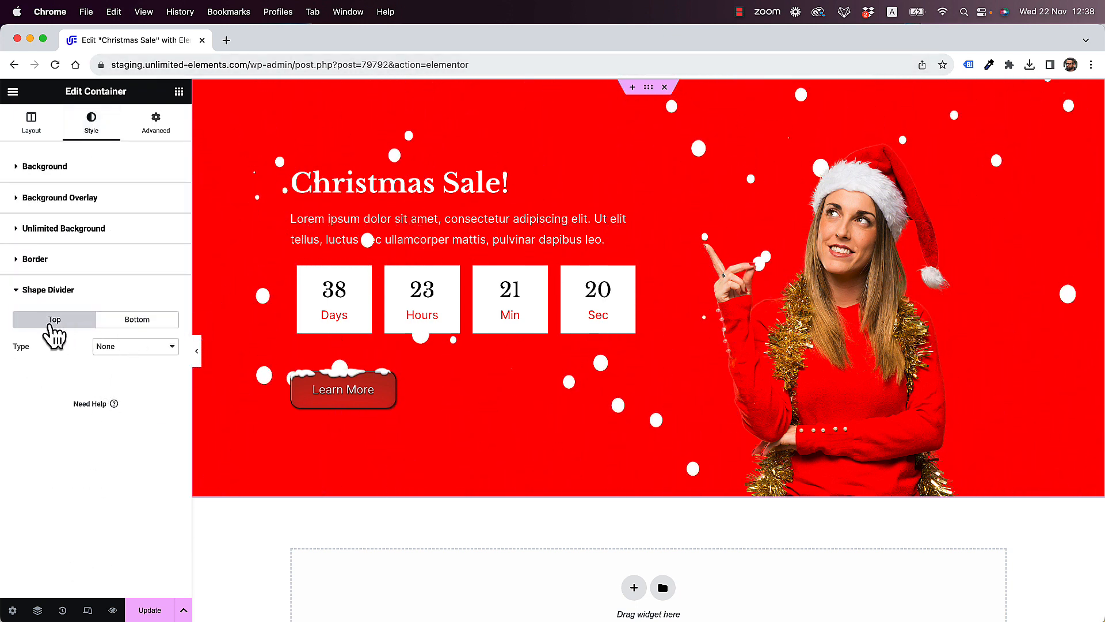
click(140, 323)
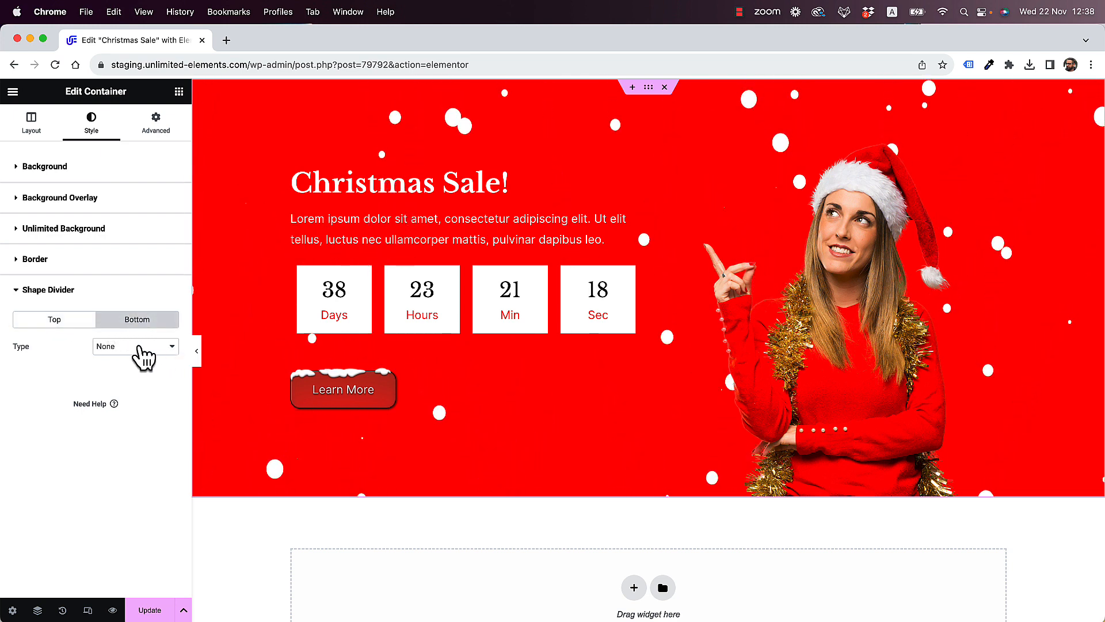
click(138, 348)
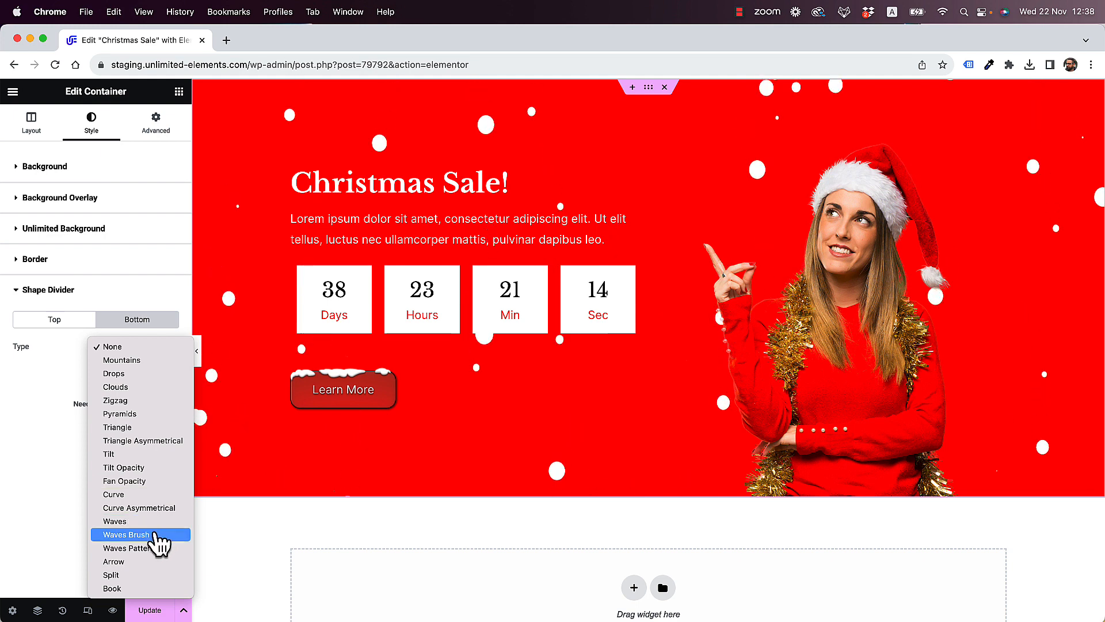
click(156, 534)
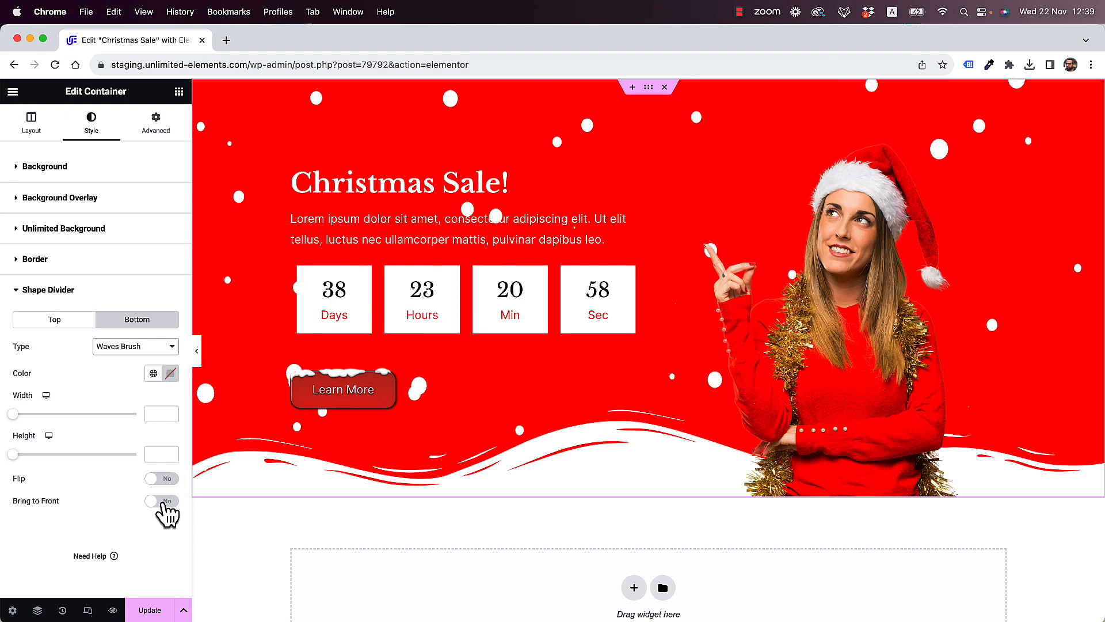
Bring the hero container's bottom shape divider to the front so it overlaps the woman's image
click(166, 501)
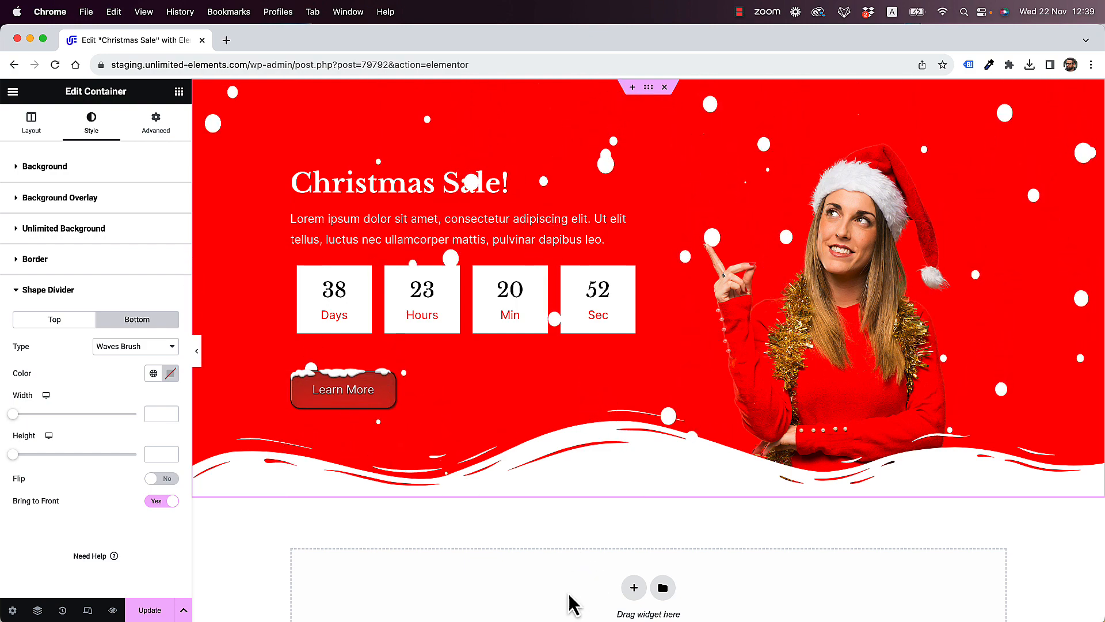
scroll(821, 502, down, 3)
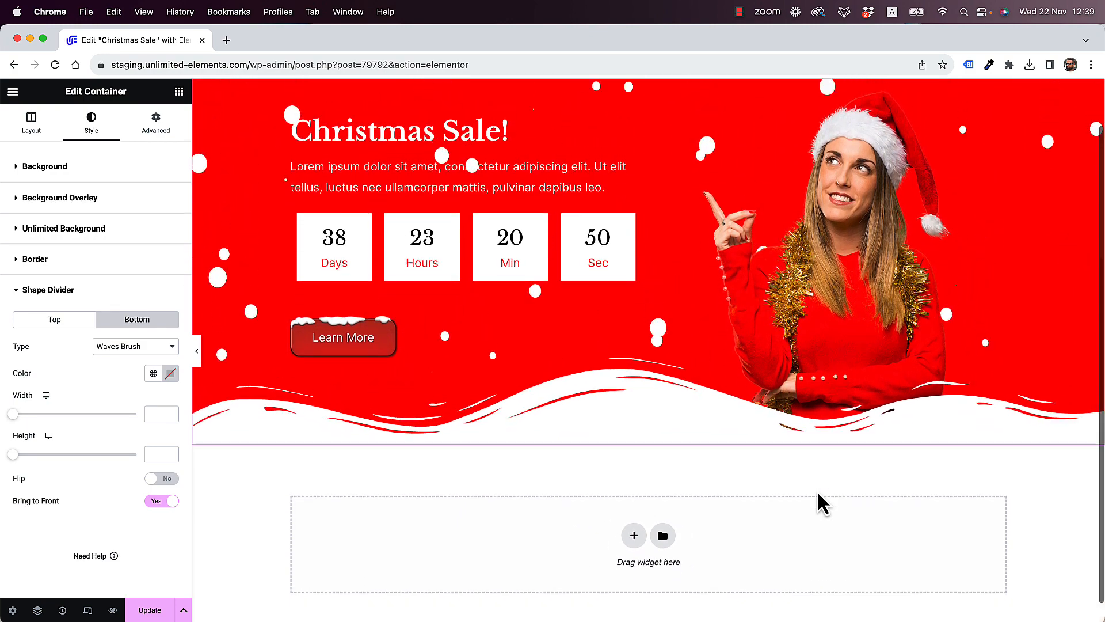
scroll(823, 503, up, 3)
scroll(823, 504, down, 3)
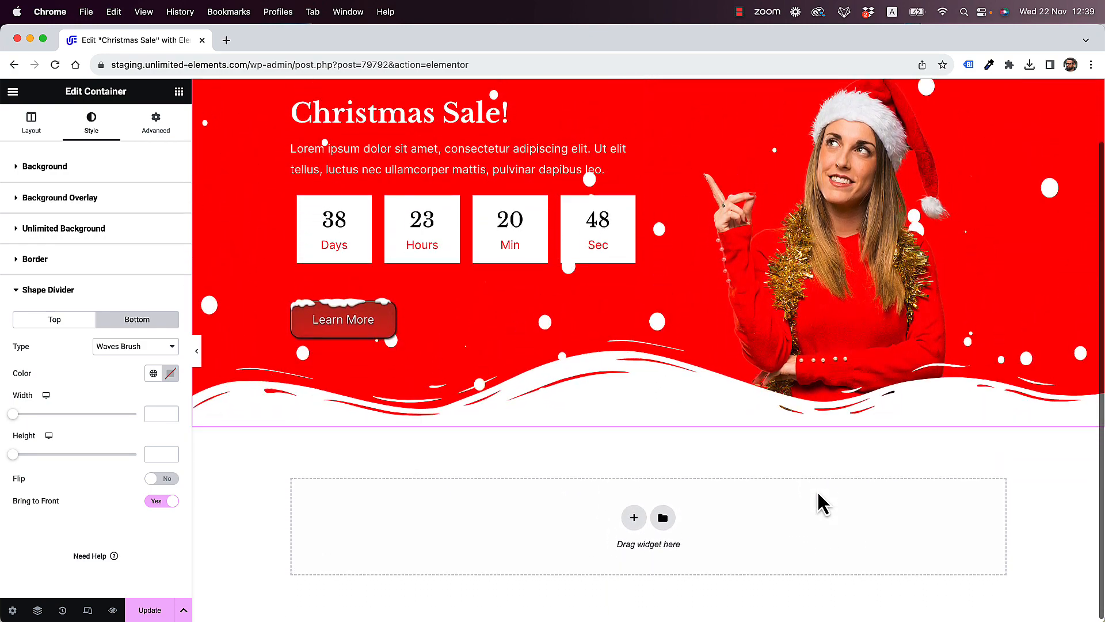
scroll(823, 504, up, 3)
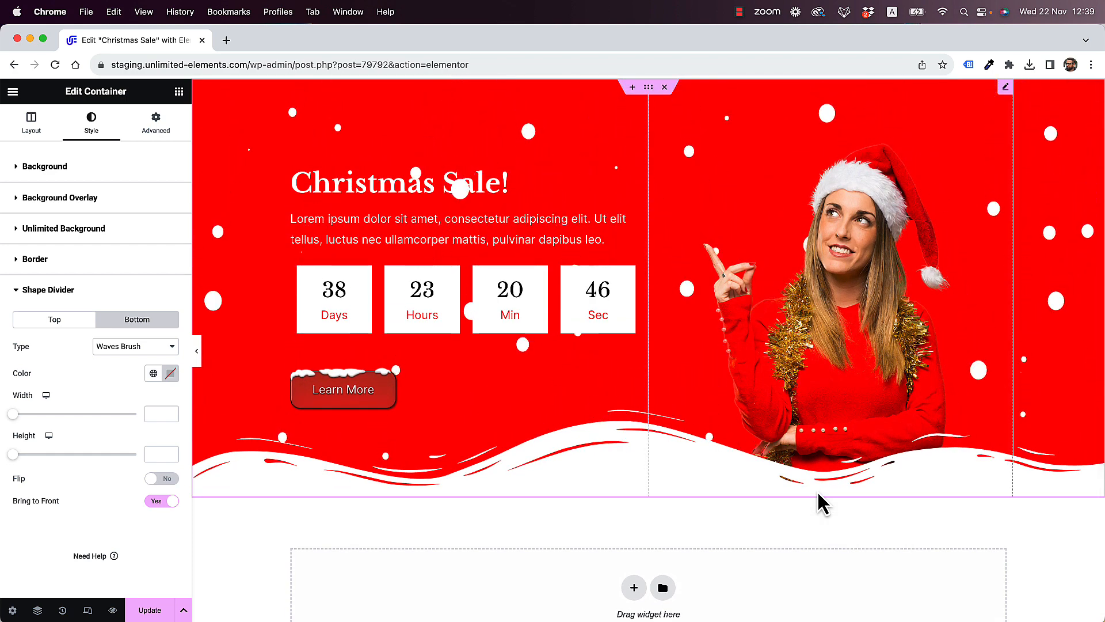
Add a new single-column container with downward direction below the hero section
scroll(892, 337, down, 3)
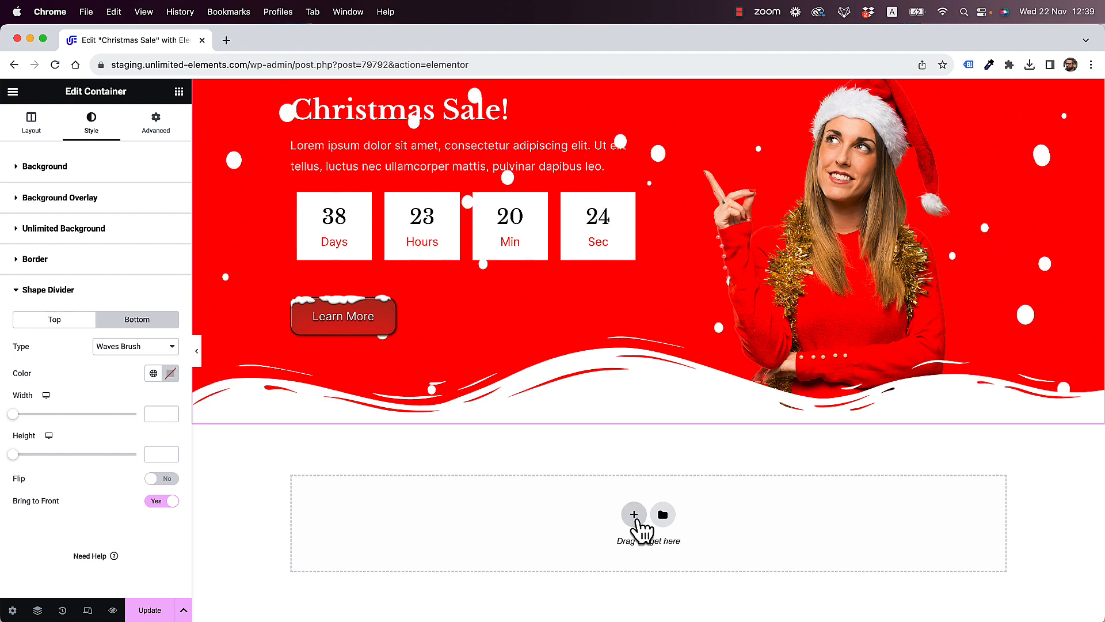
click(636, 515)
scroll(865, 455, down, 2)
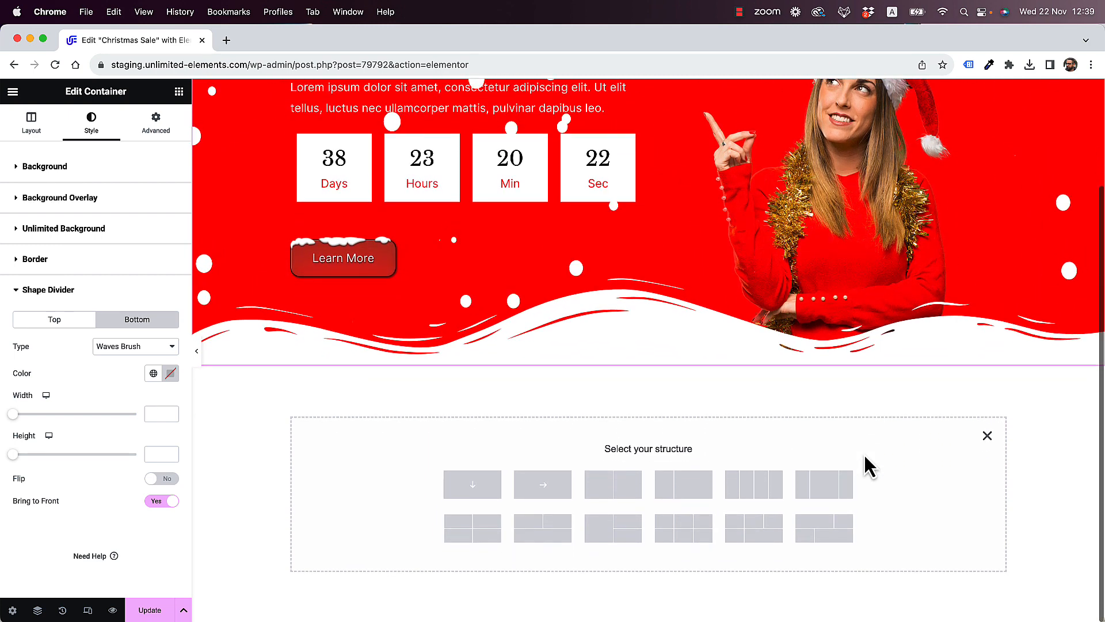
click(473, 489)
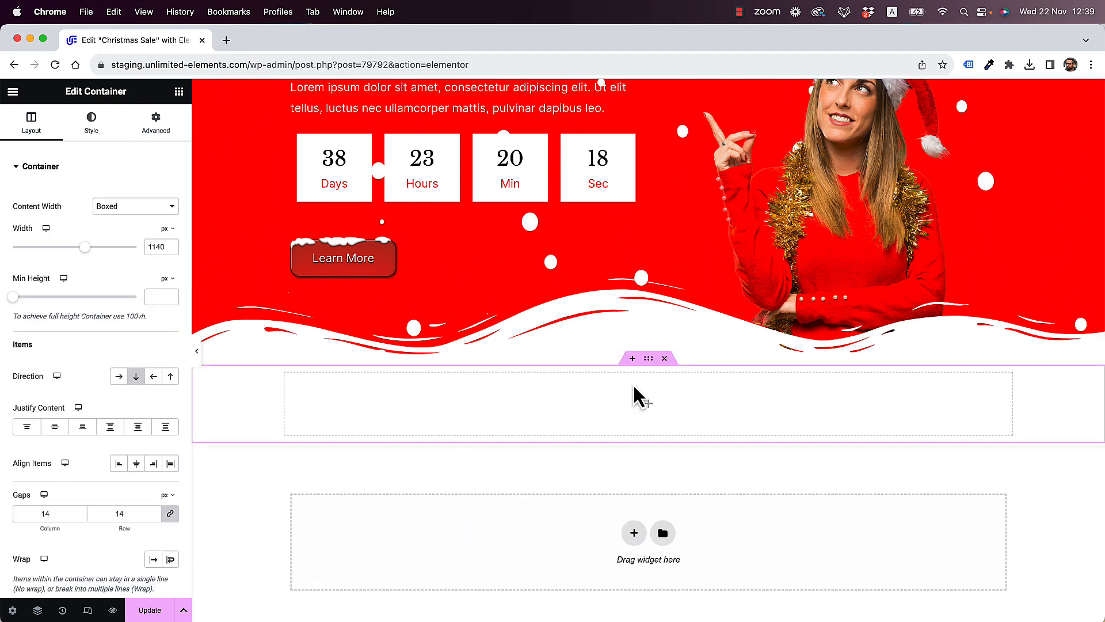
Find the Christmas Text widget by searching for "christ" and insert it into the new empty container
click(181, 92)
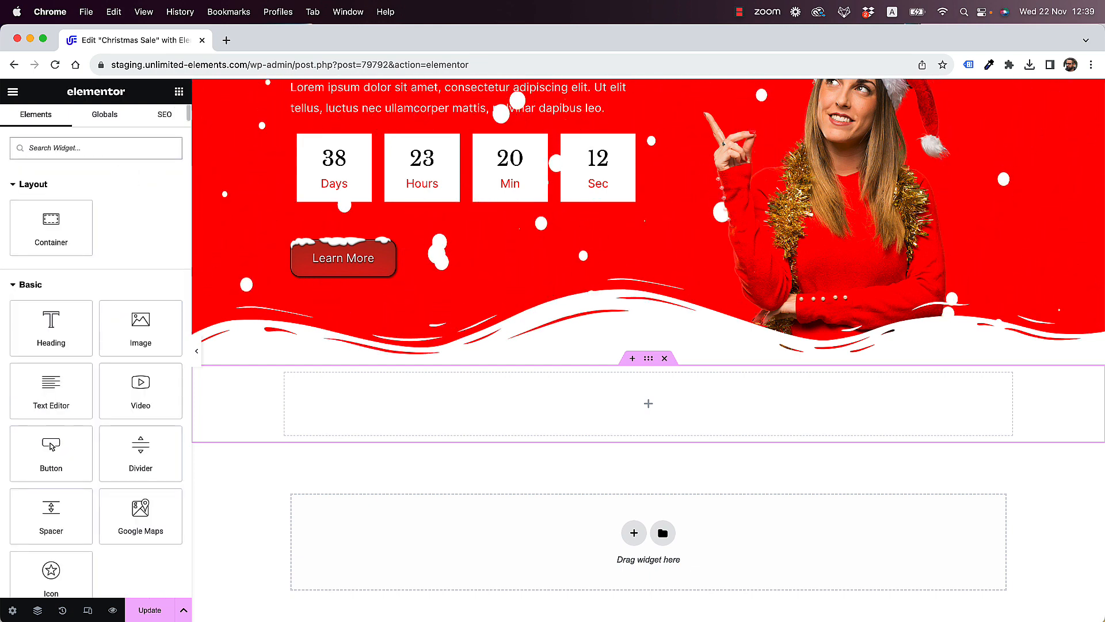
text(christ)
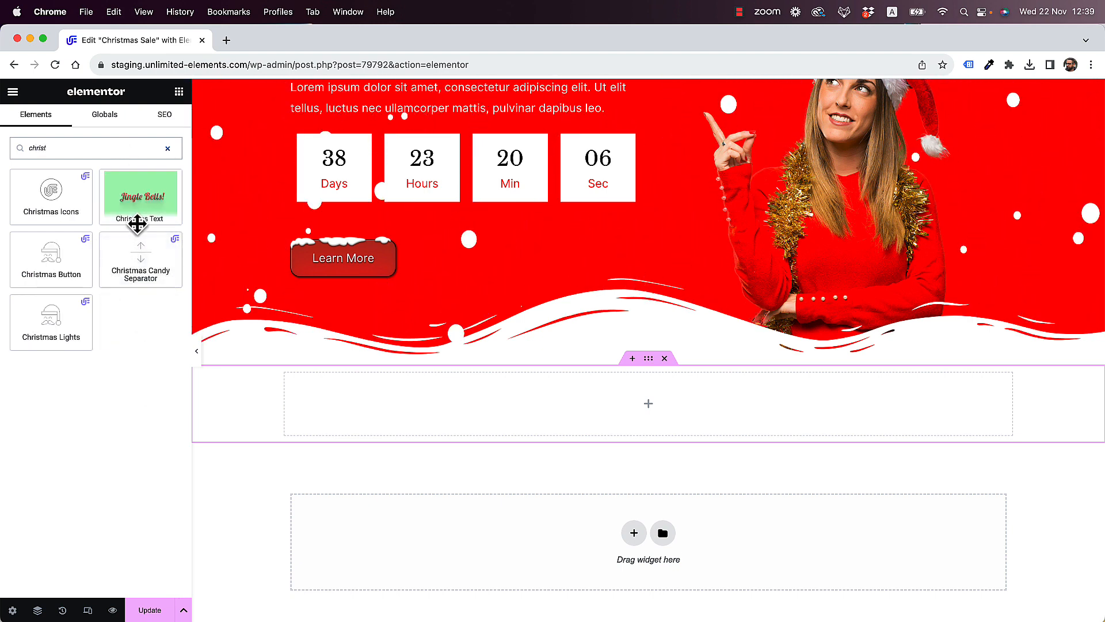
drag(142, 216, 557, 400)
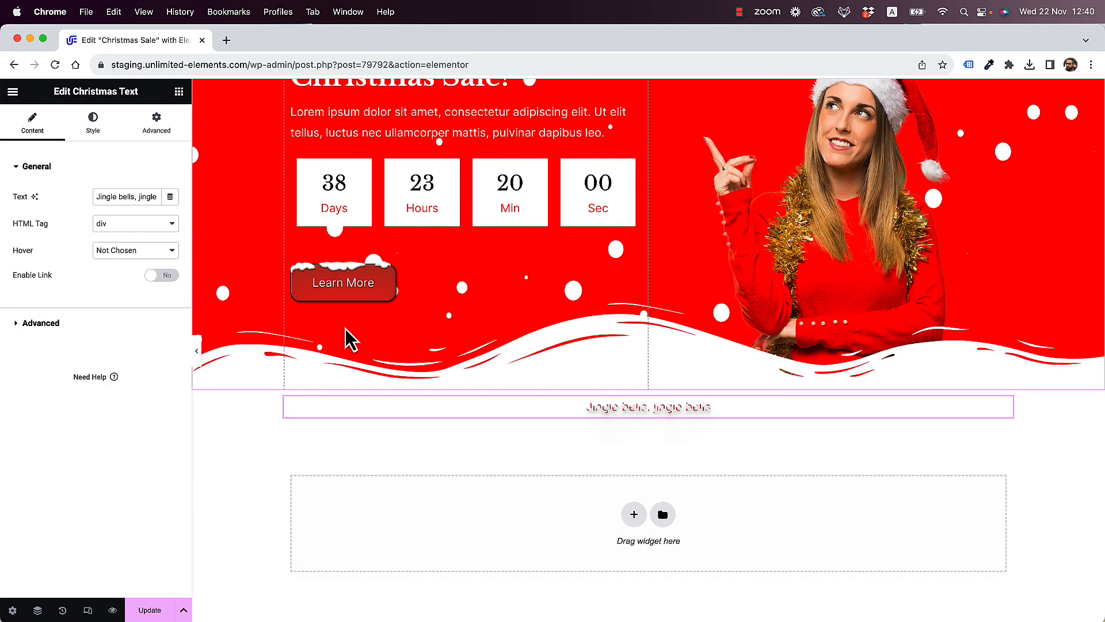
Set the Christmas text's font size to 48 px and its weight to 800 (Extra Bold)
click(94, 130)
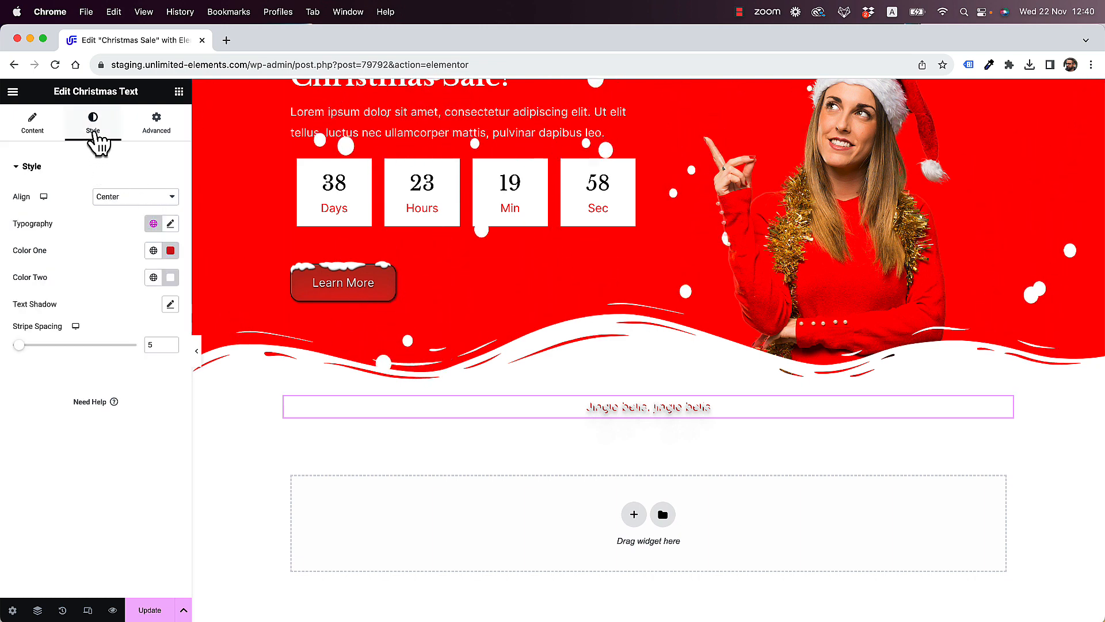
click(170, 223)
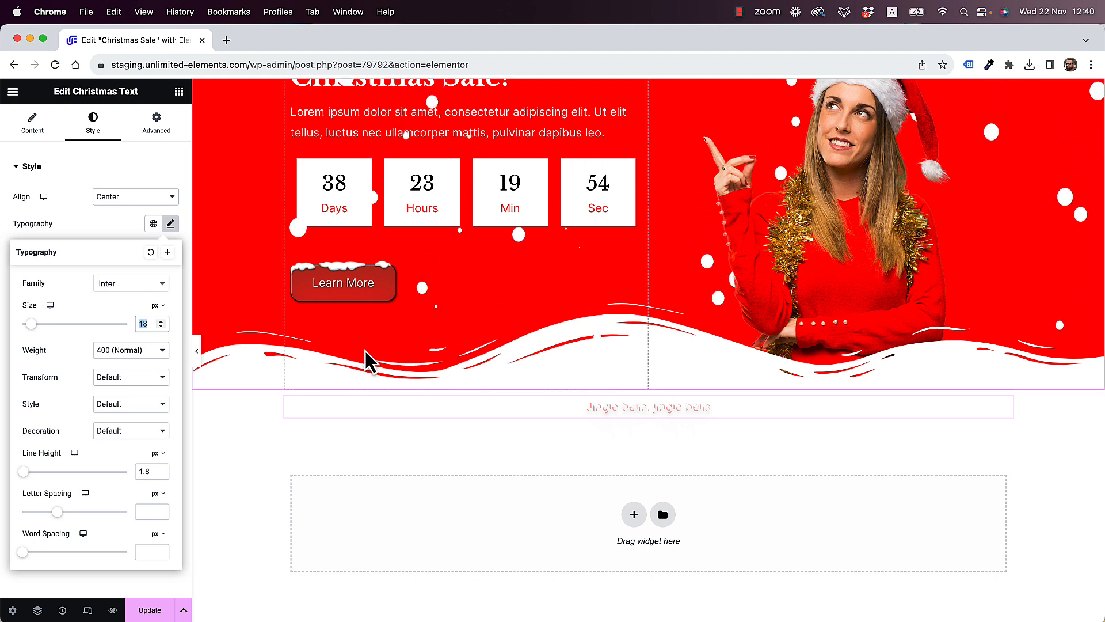
text(48)
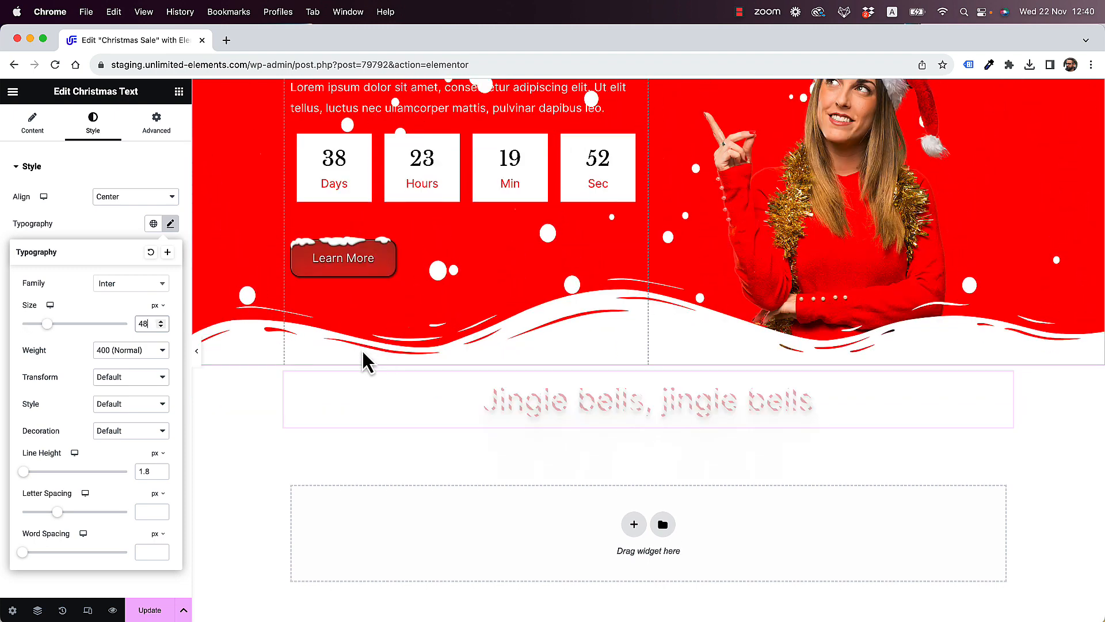
click(120, 352)
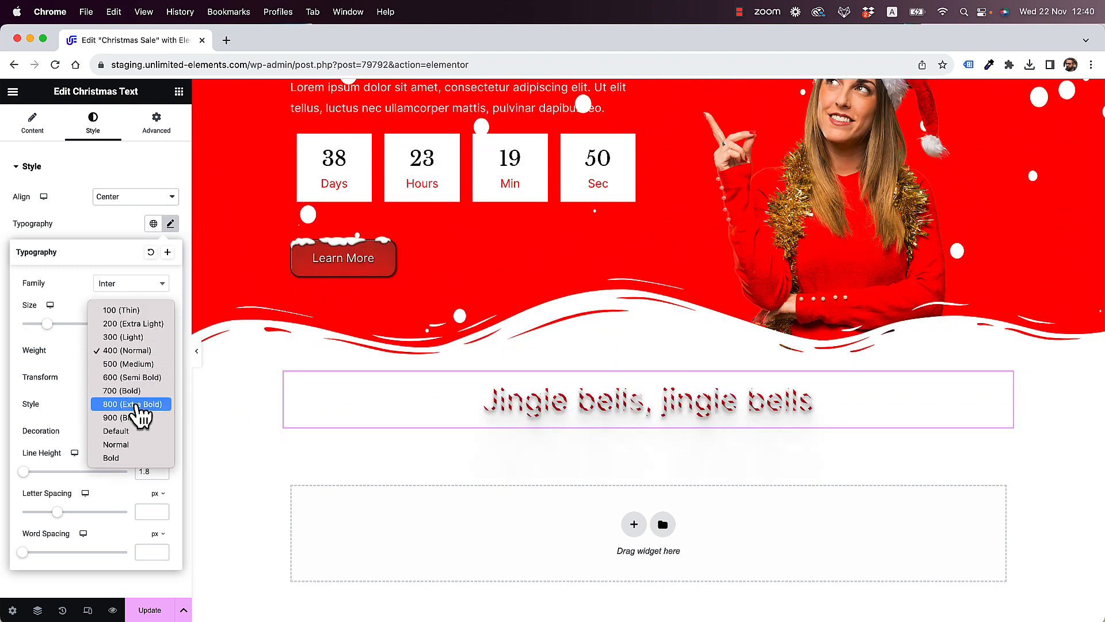
click(137, 405)
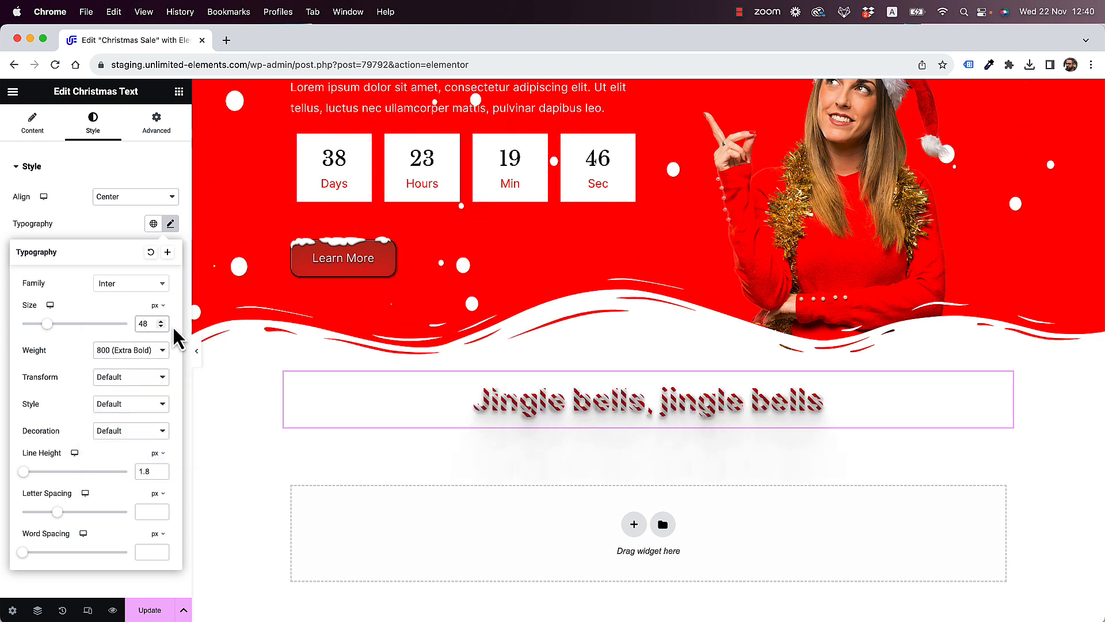
Enlarge the Christmas text's font size to 87 px and close its typography settings
key(Up)
key(Up)
key(Up)
key(Up)
key(Up)
key(Up)
key(Up)
key(Up)
key(Up)
key(Up)
key(Up)
key(Up)
key(Up)
key(Up)
key(Up)
key(Up)
key(Up)
key(Up)
key(Up)
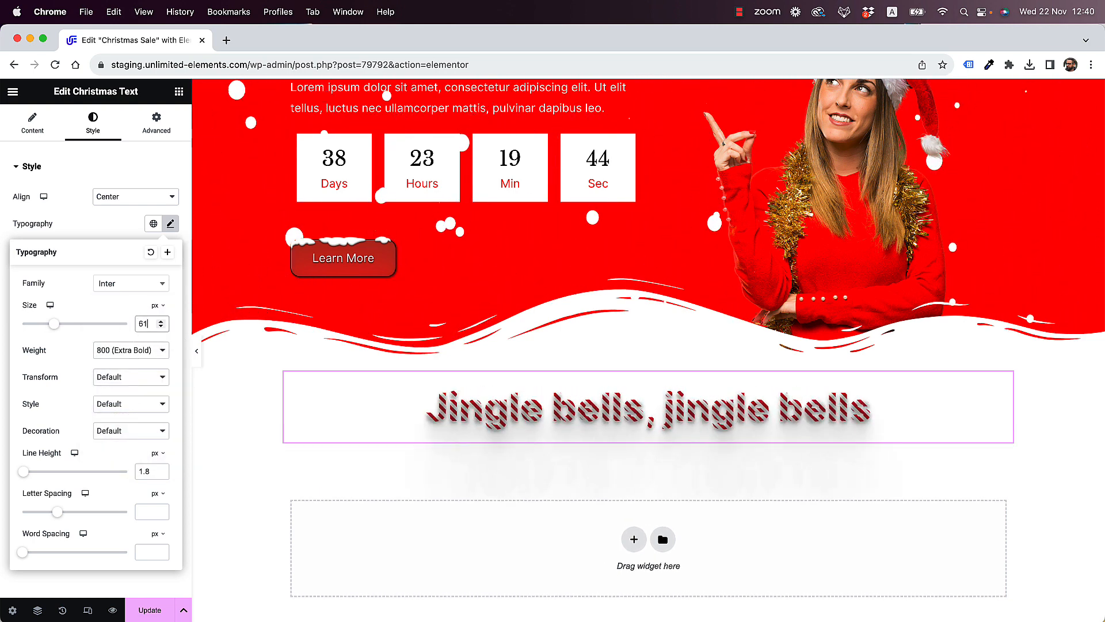
key(Up)
key(Up)
key(Up)
key(Up)
key(Up)
key(Up)
key(Up)
key(Up)
key(Up)
key(Up)
key(Up)
key(Up)
key(Up)
key(Up)
key(Up)
key(Up)
key(Up)
key(Up)
key(Up)
key(Up)
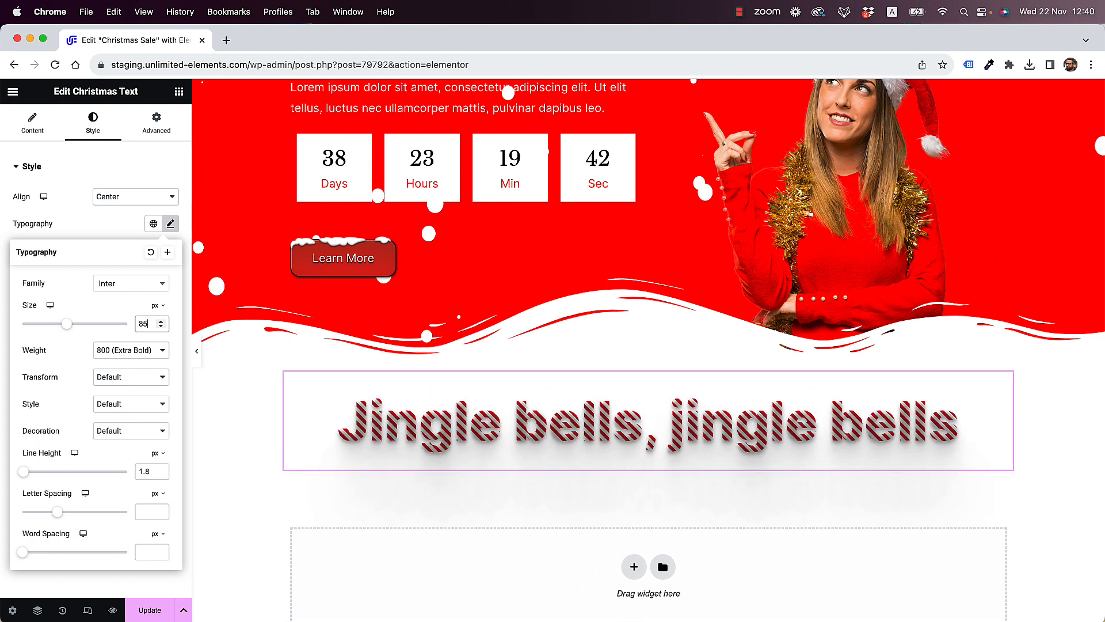
key(Down)
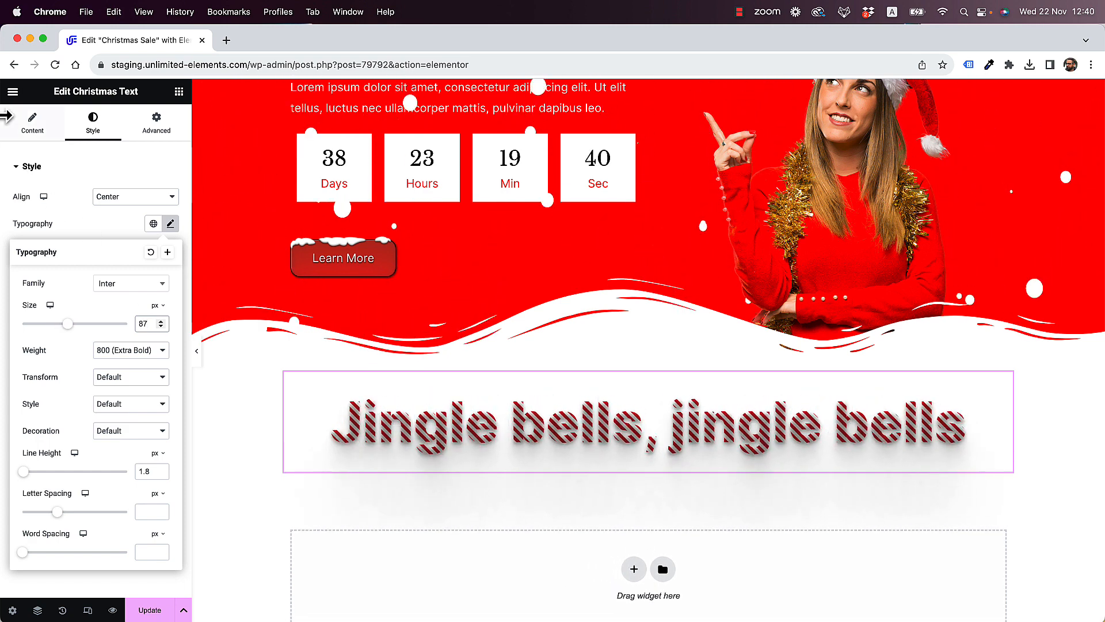
click(31, 124)
click(93, 124)
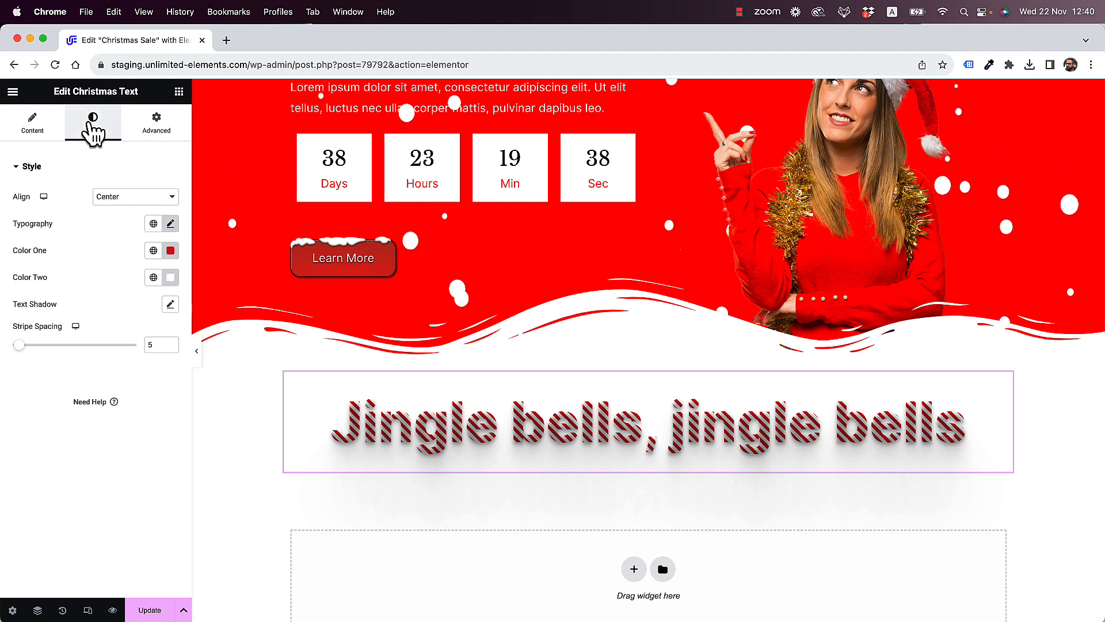
Reduce the Christmas text's stripe spacing to 2
click(154, 344)
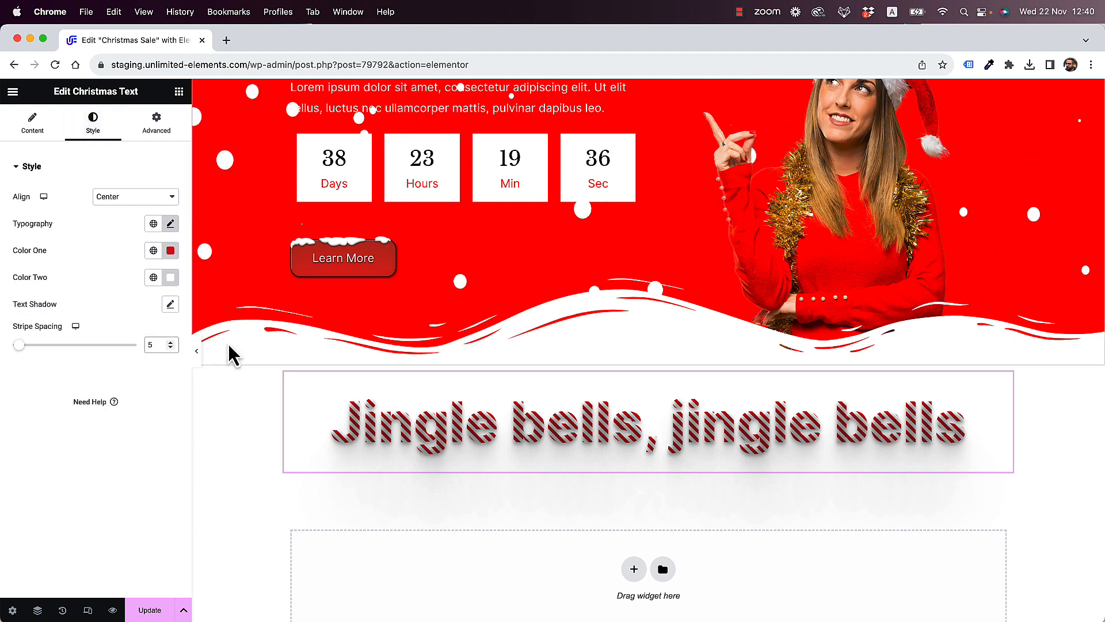
key(Down)
key(Down)
key(Down)
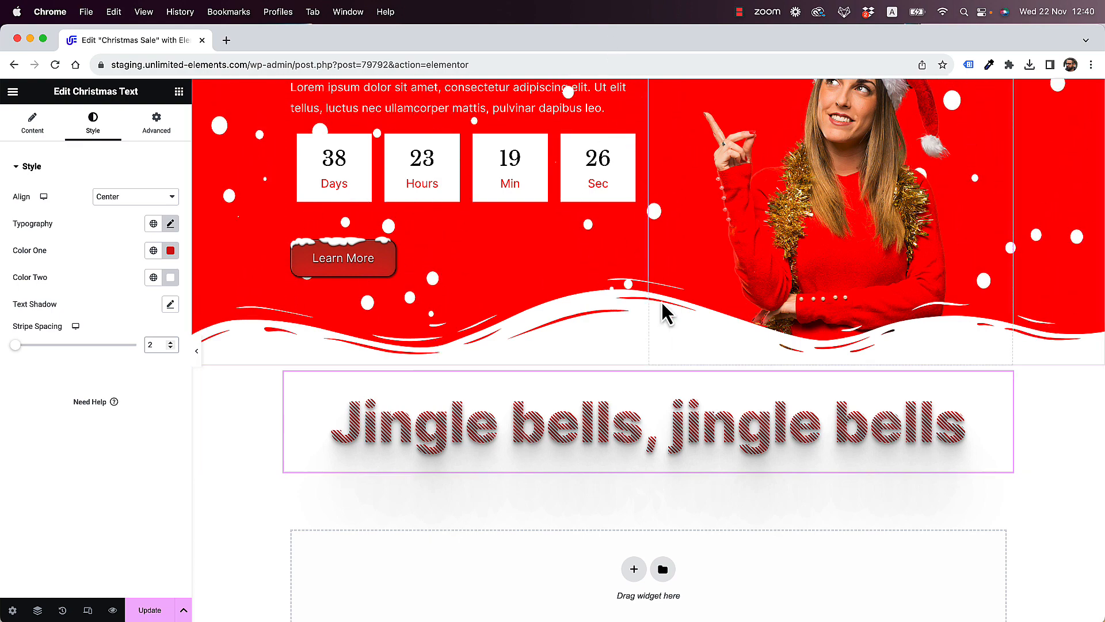
Find the Christmas Lights widget by searching for "christ" and insert it directly below the Christmas text
scroll(661, 309, up, 1)
scroll(662, 308, down, 2)
scroll(665, 313, down, 1)
scroll(665, 314, up, 2)
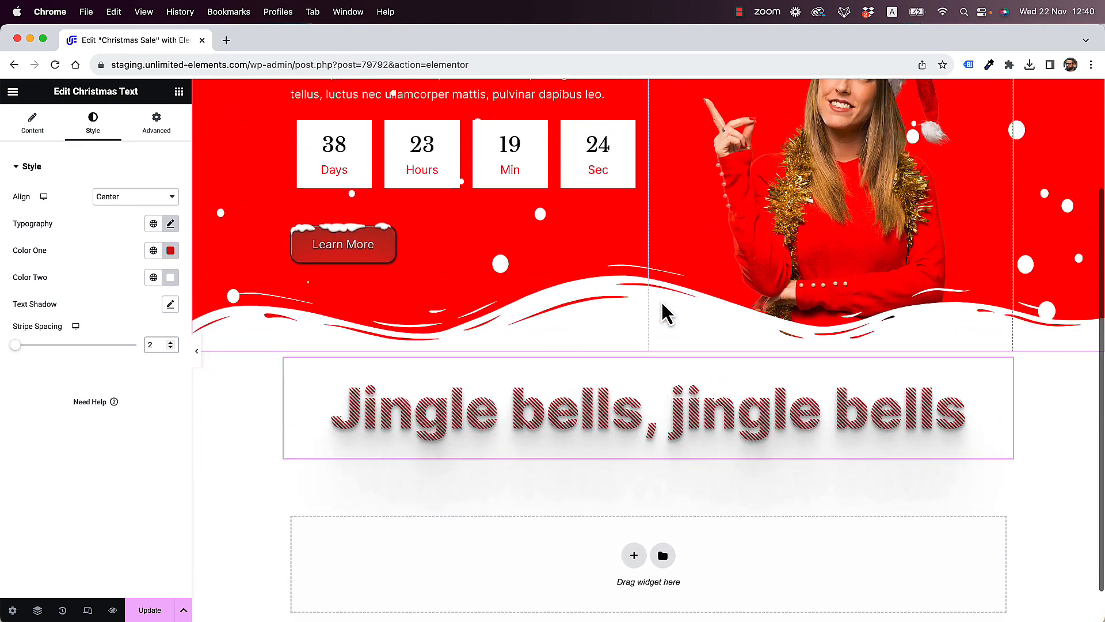
scroll(664, 313, down, 2)
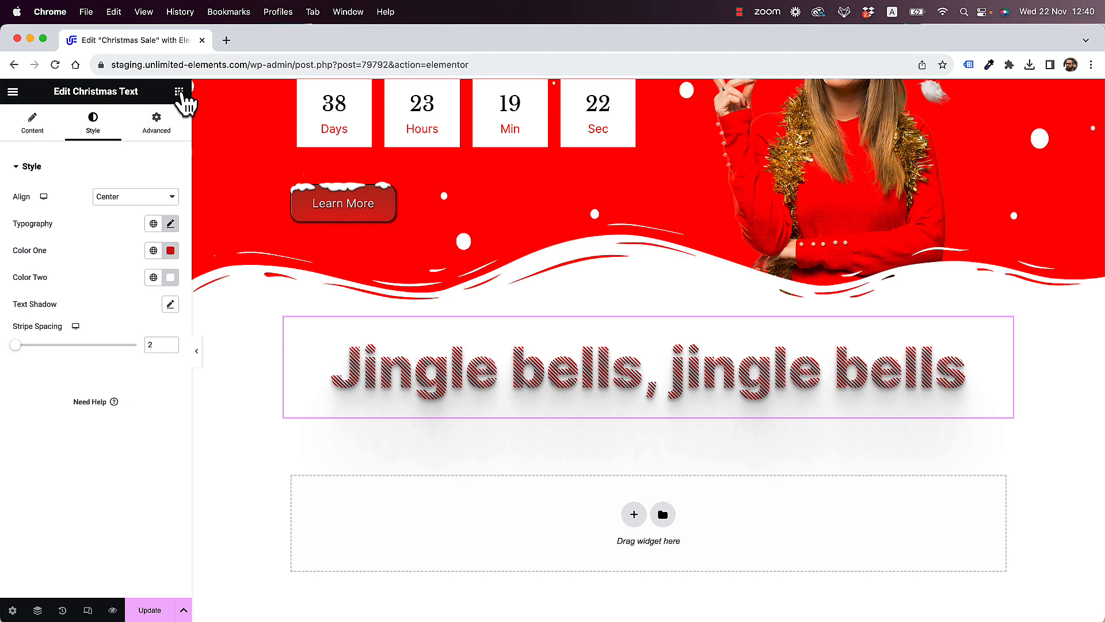
click(179, 92)
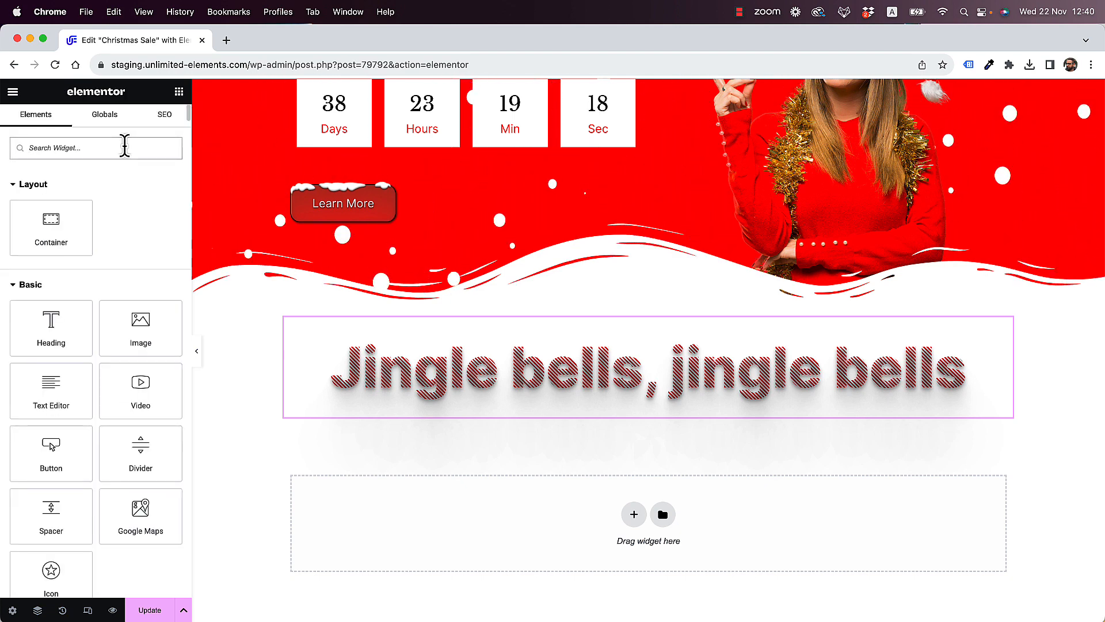
text(christ)
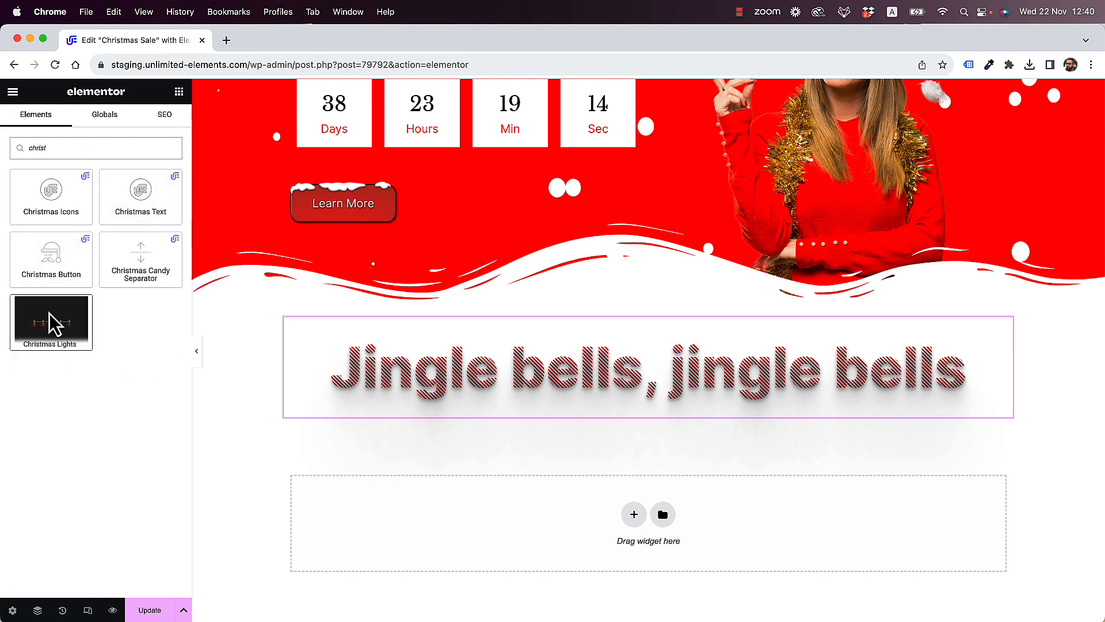
drag(51, 322, 582, 395)
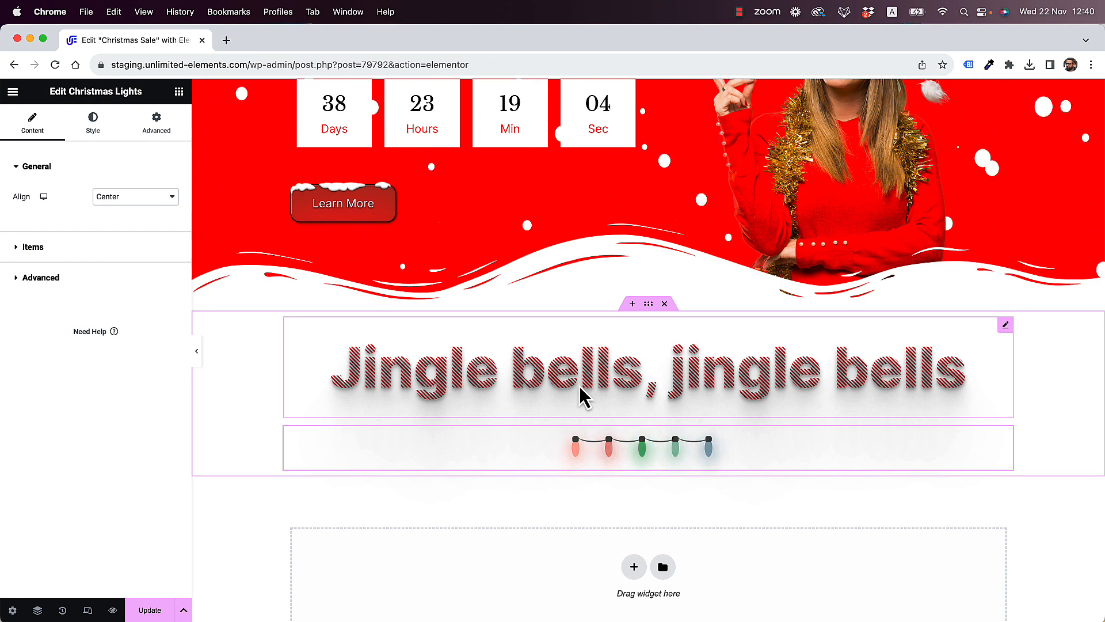
Duplicate the Christmas Lights item "Five" and move the copy between items "Three" and "Four"
click(56, 252)
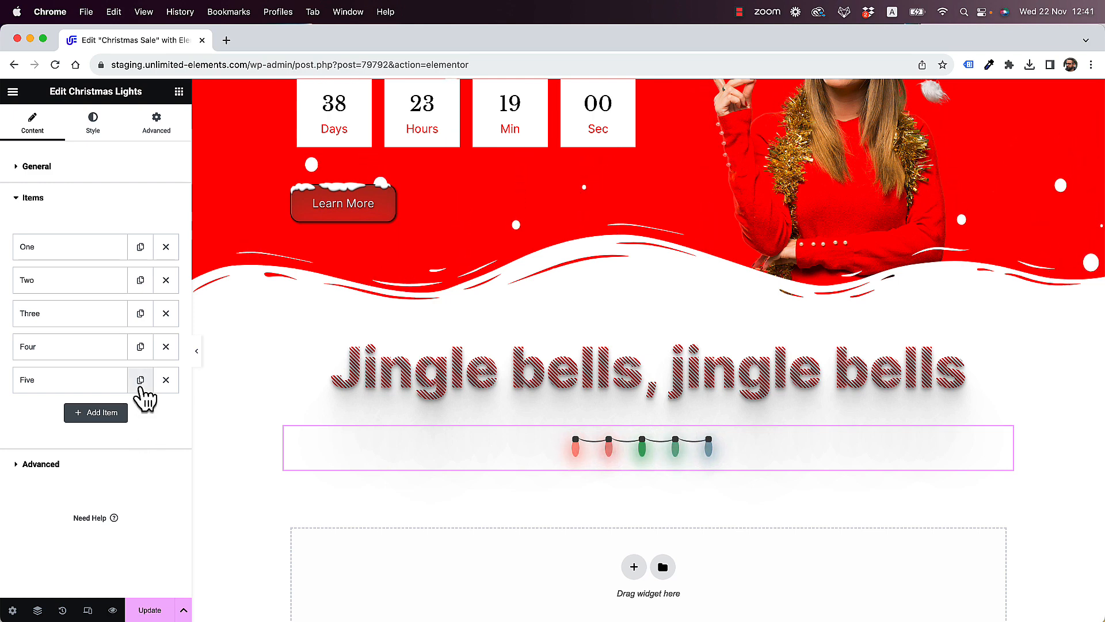
click(140, 380)
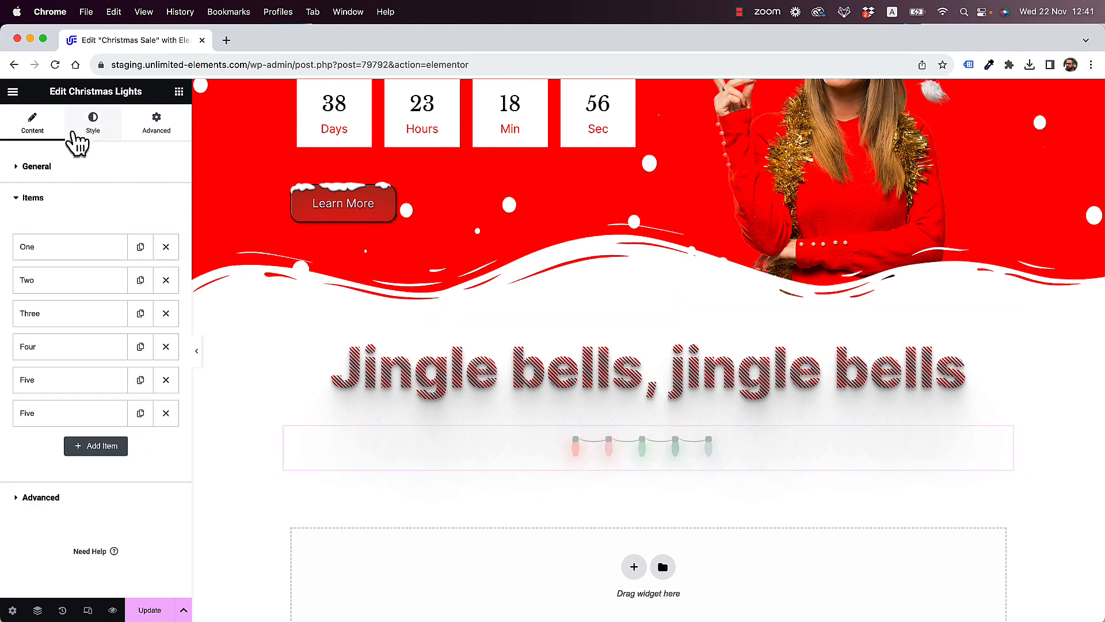
click(77, 141)
click(34, 127)
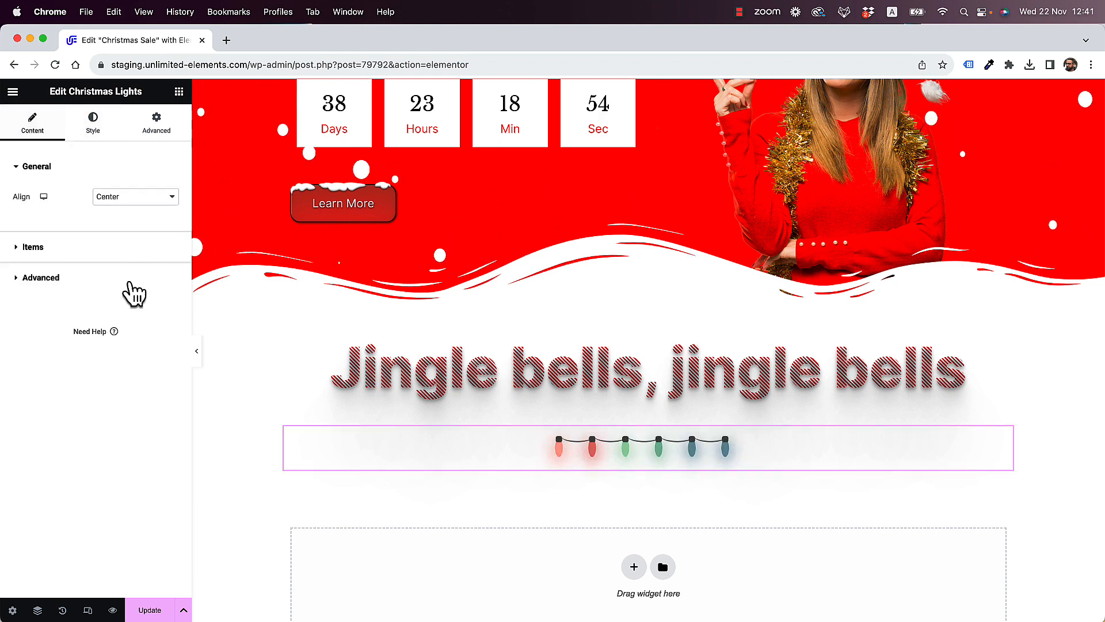
click(35, 247)
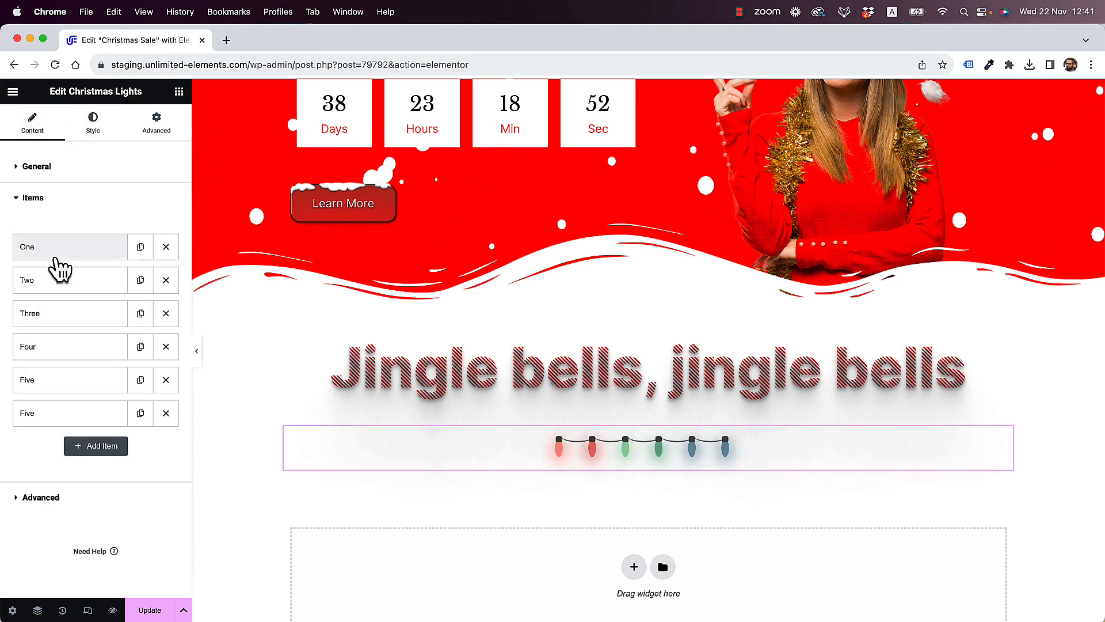
click(60, 254)
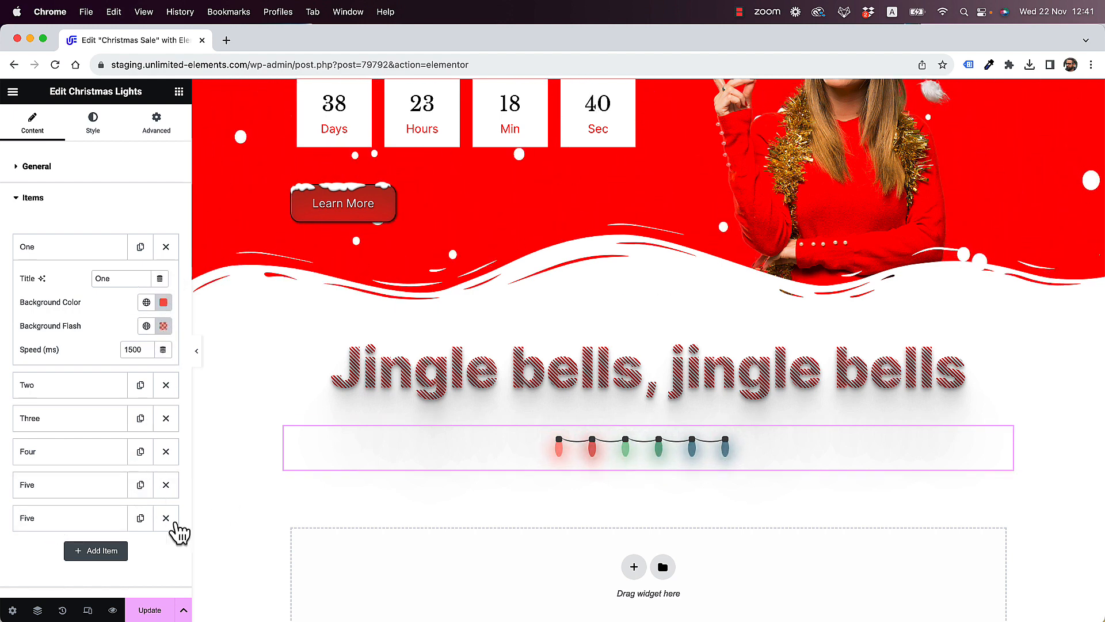
drag(29, 524, 81, 433)
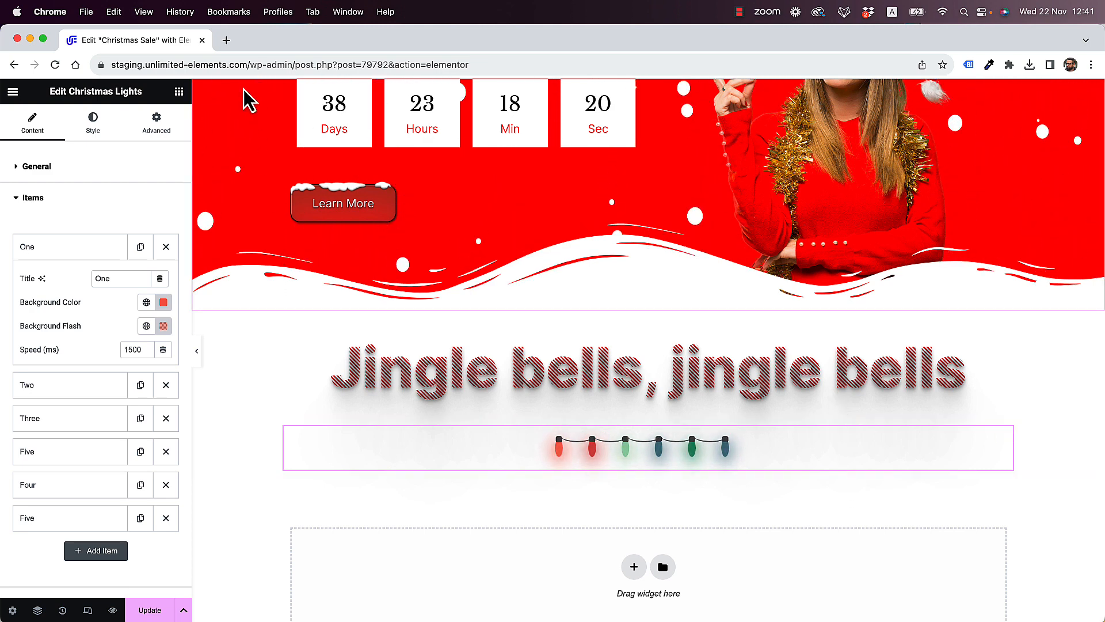
Add a container below the Christmas lights and nest a second container inside it
click(179, 93)
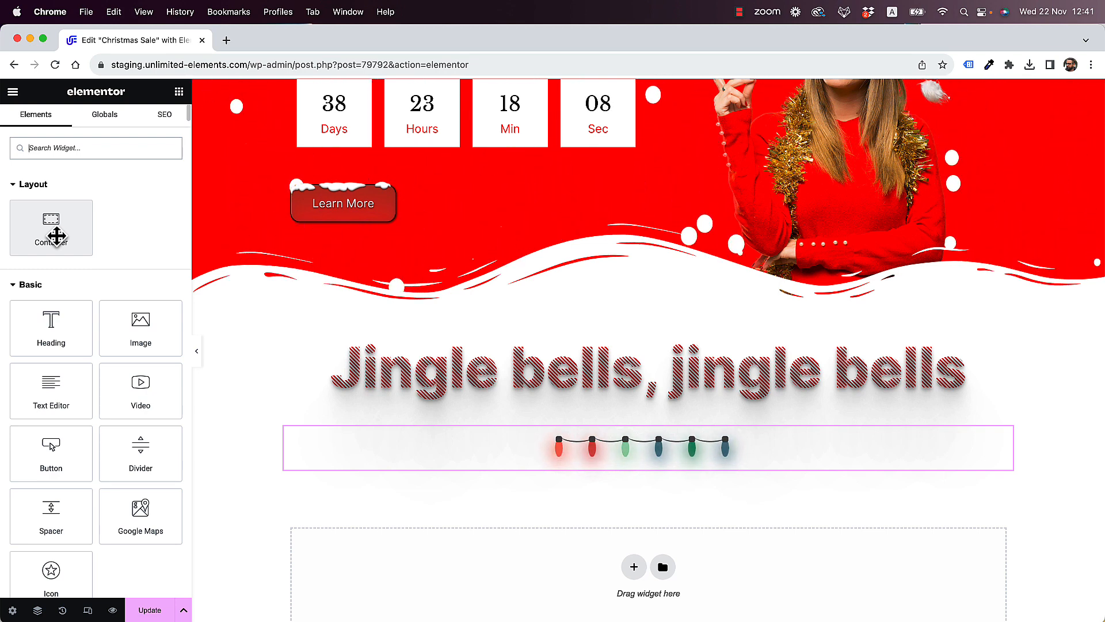
drag(56, 236, 584, 454)
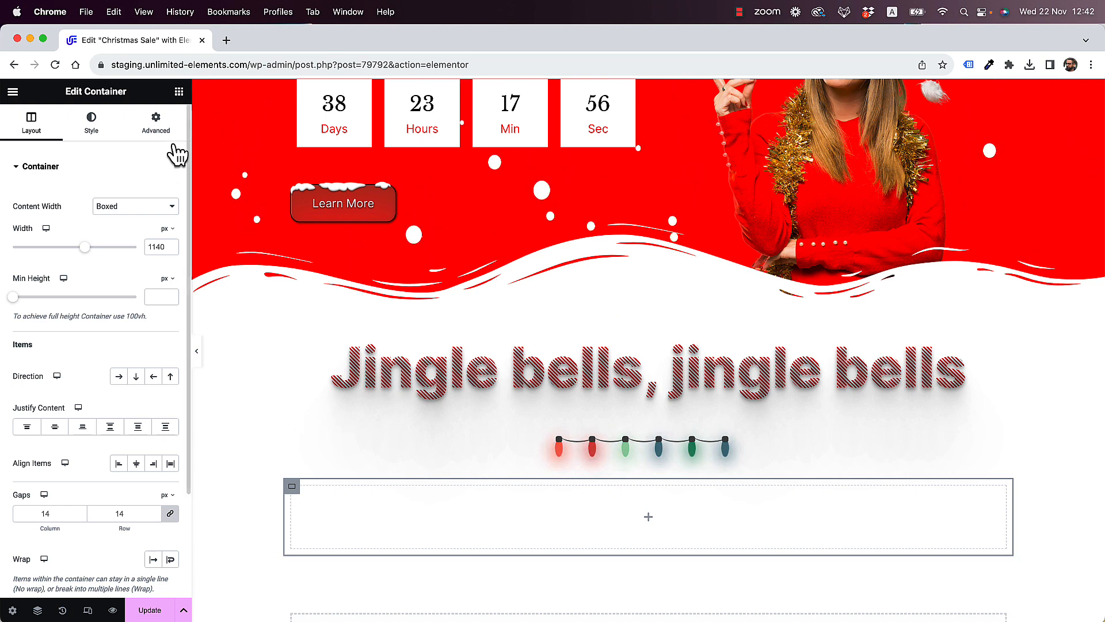
click(179, 92)
drag(51, 225, 440, 508)
Duplicate the nested container twice and set the parent container's direction to a horizontal row, forming three columns
right_click(299, 489)
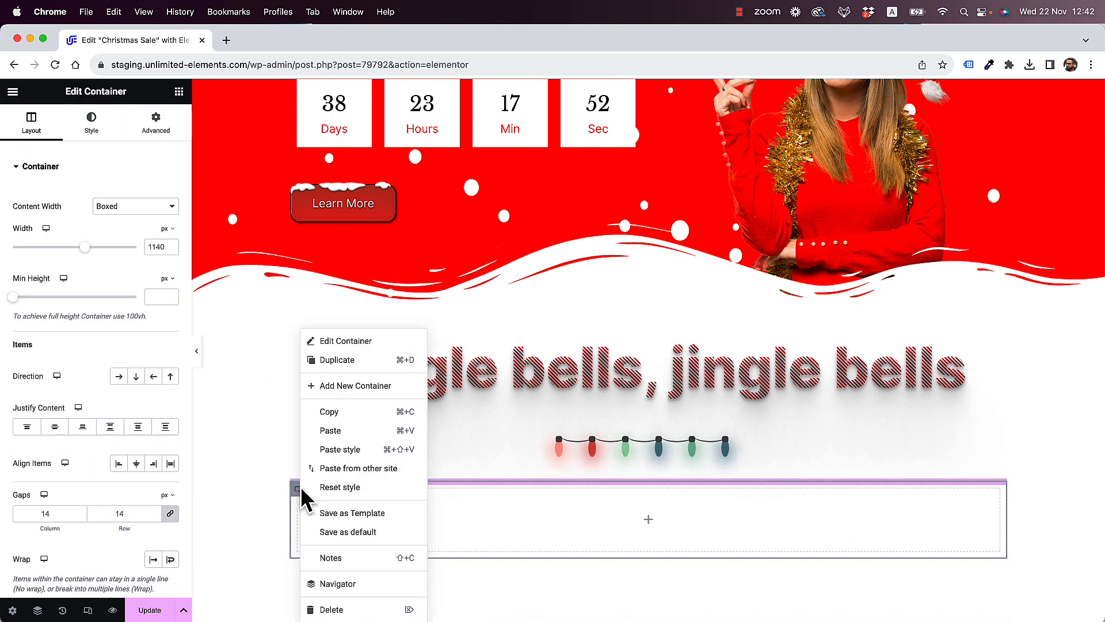
click(344, 357)
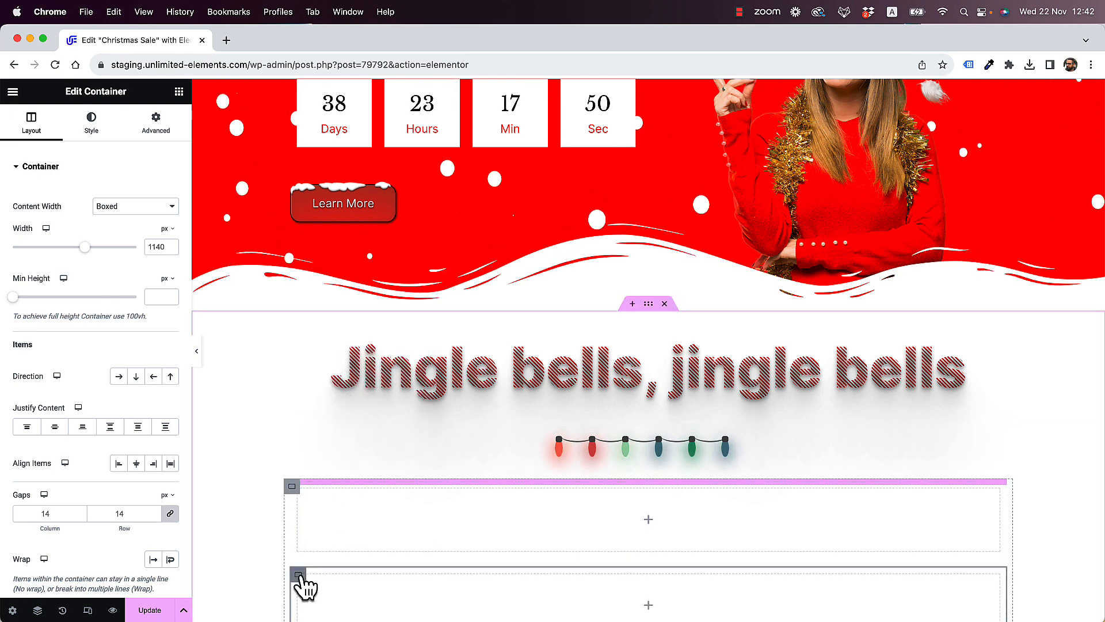
right_click(299, 574)
click(343, 360)
scroll(415, 509, down, 4)
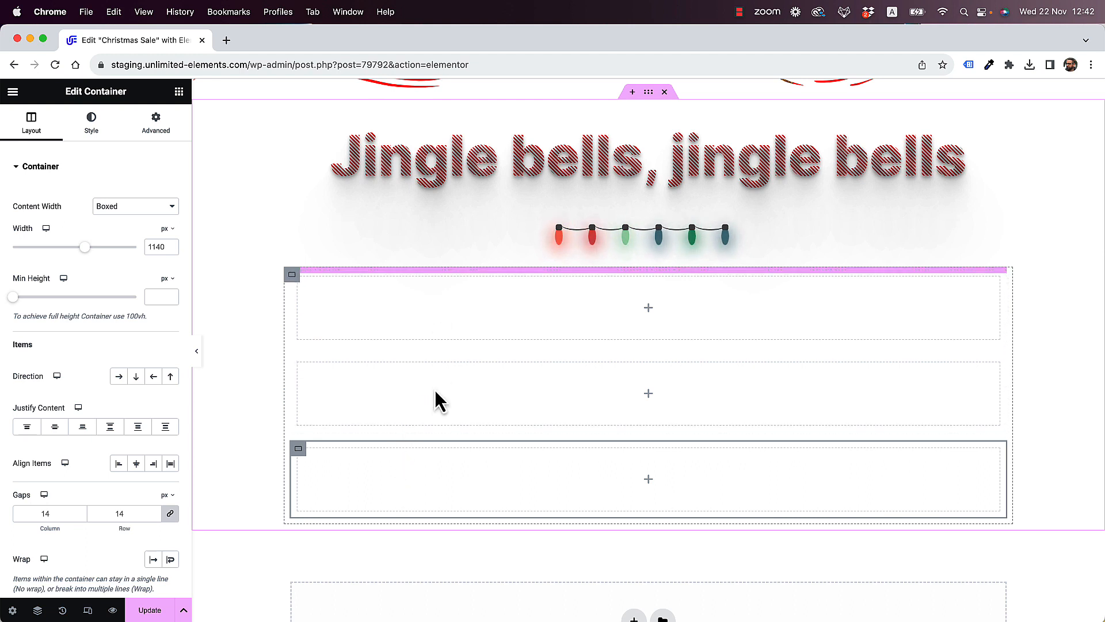
click(291, 277)
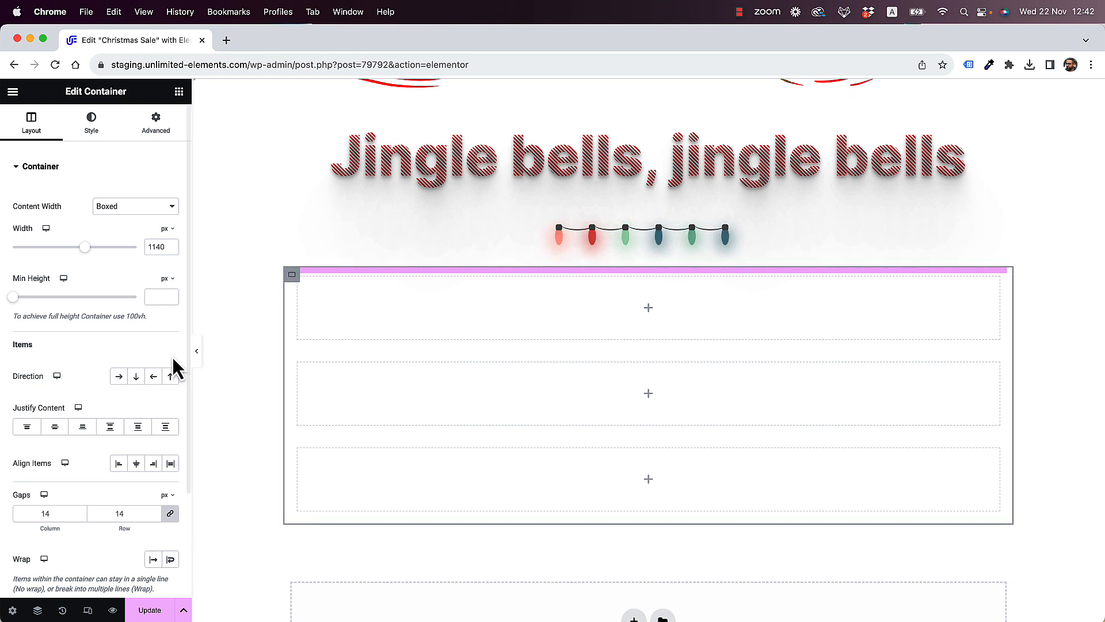
click(119, 377)
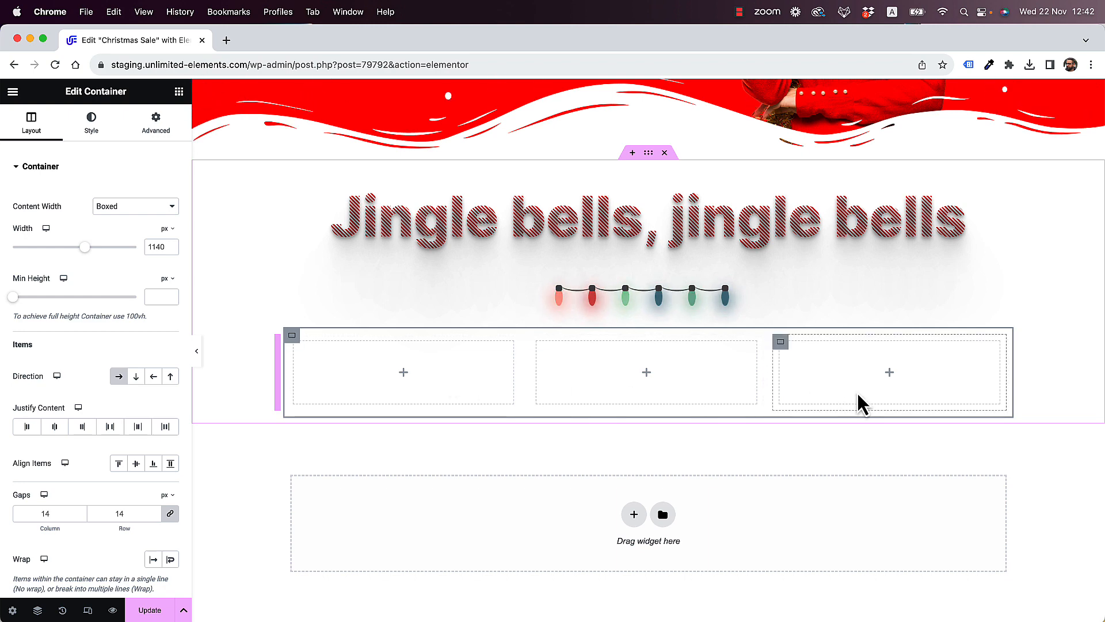
Find the Christmas Icons widget by searching for "chri" and insert it into the first of the three columns
click(179, 92)
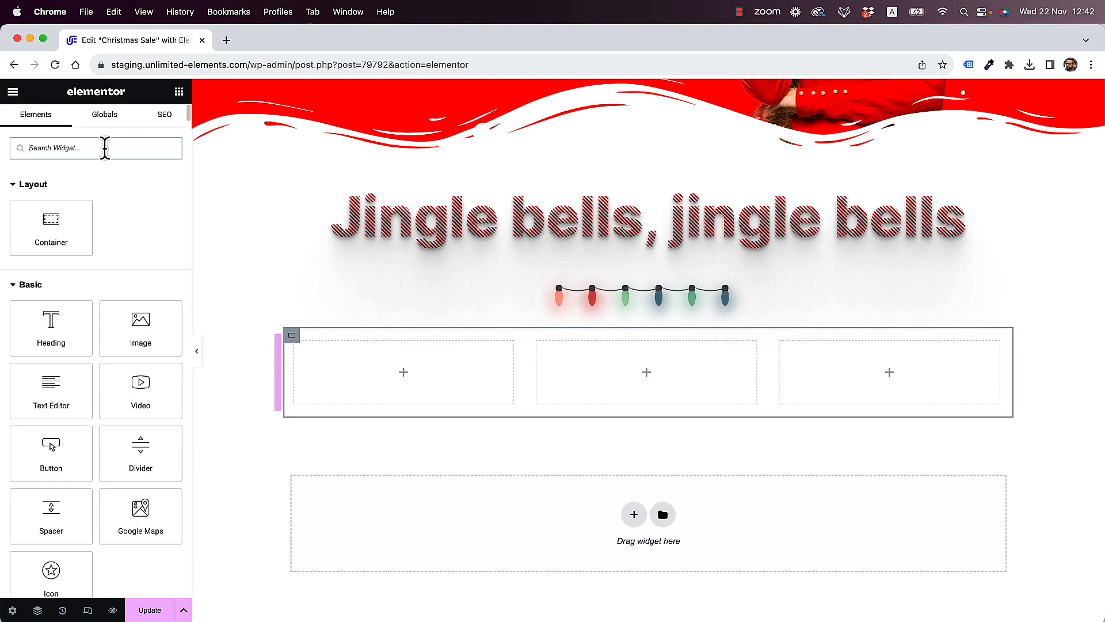
click(105, 148)
text(chri)
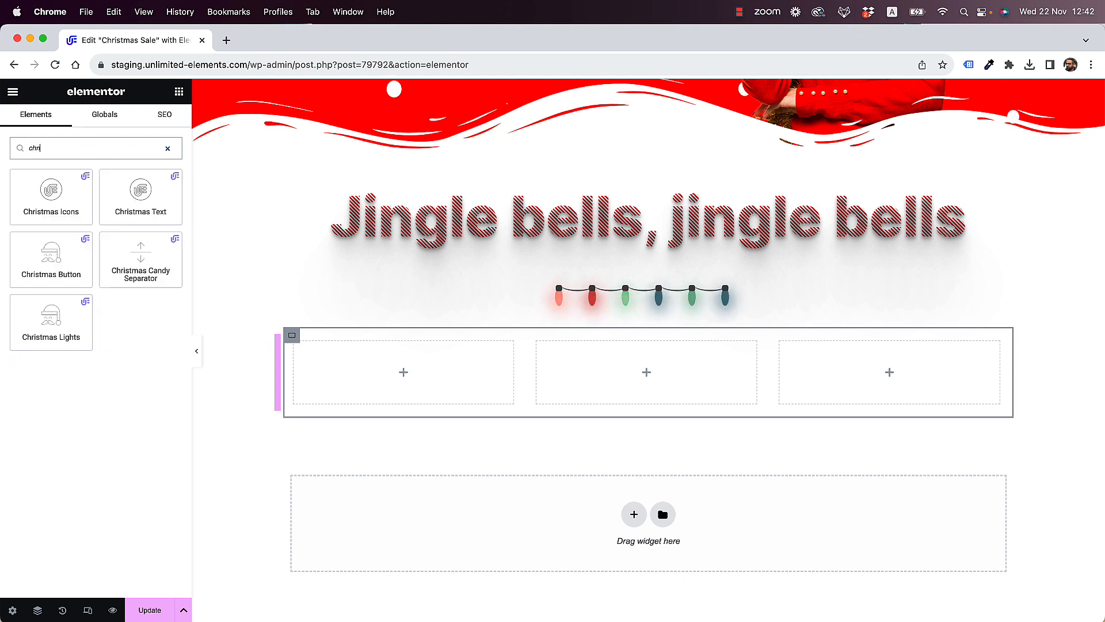
drag(51, 190, 406, 379)
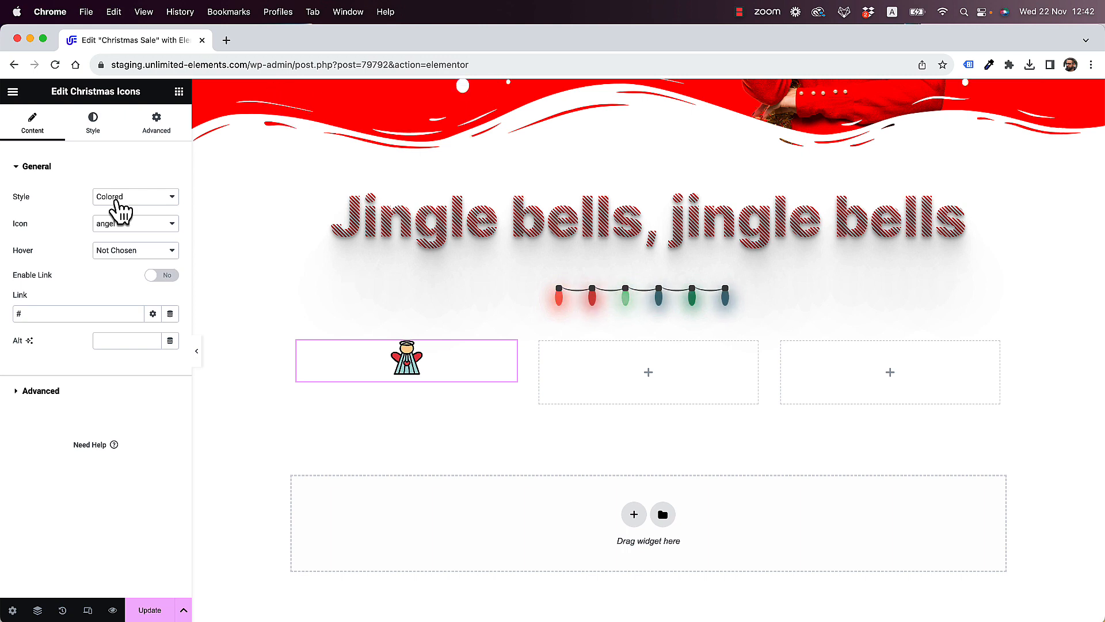
Preview the angel icon in the Line and Background styles and restore the Colored style
click(120, 201)
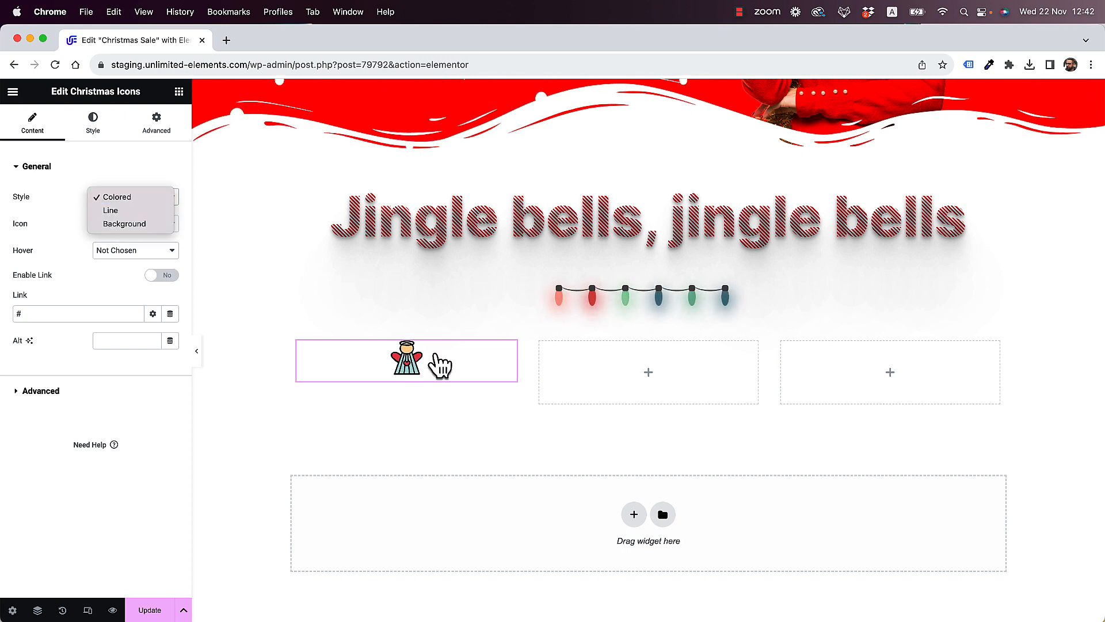
click(120, 211)
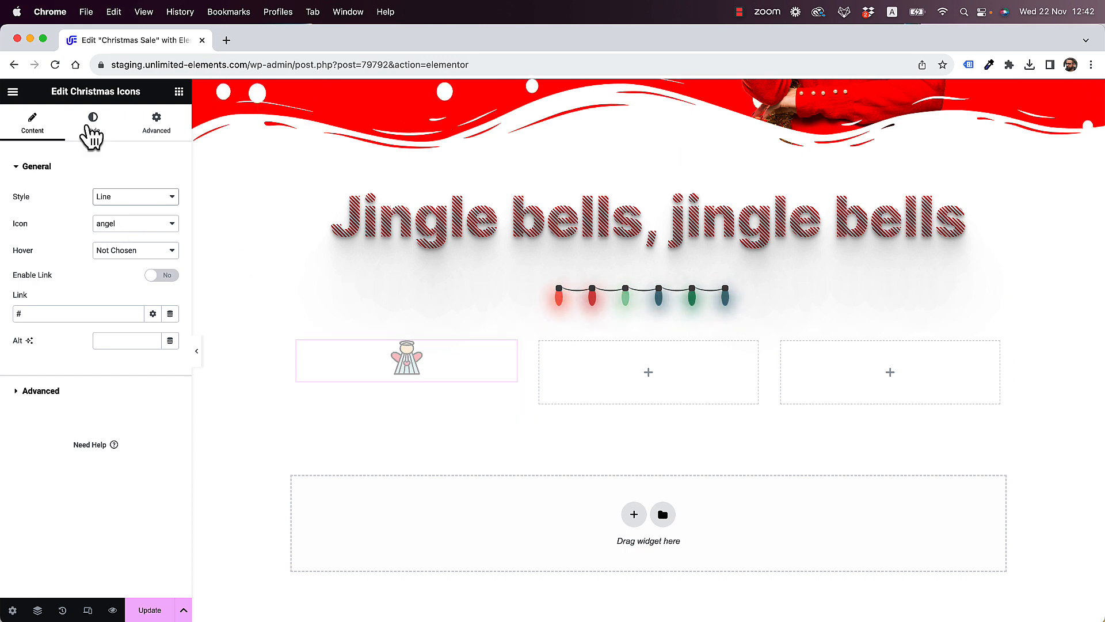
click(144, 198)
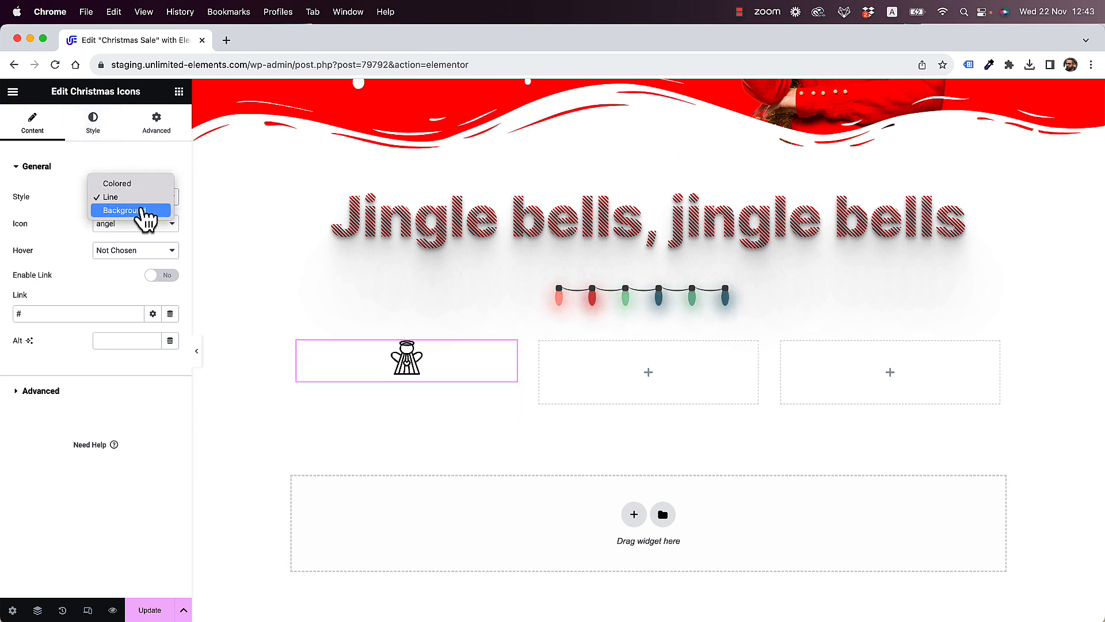
click(145, 214)
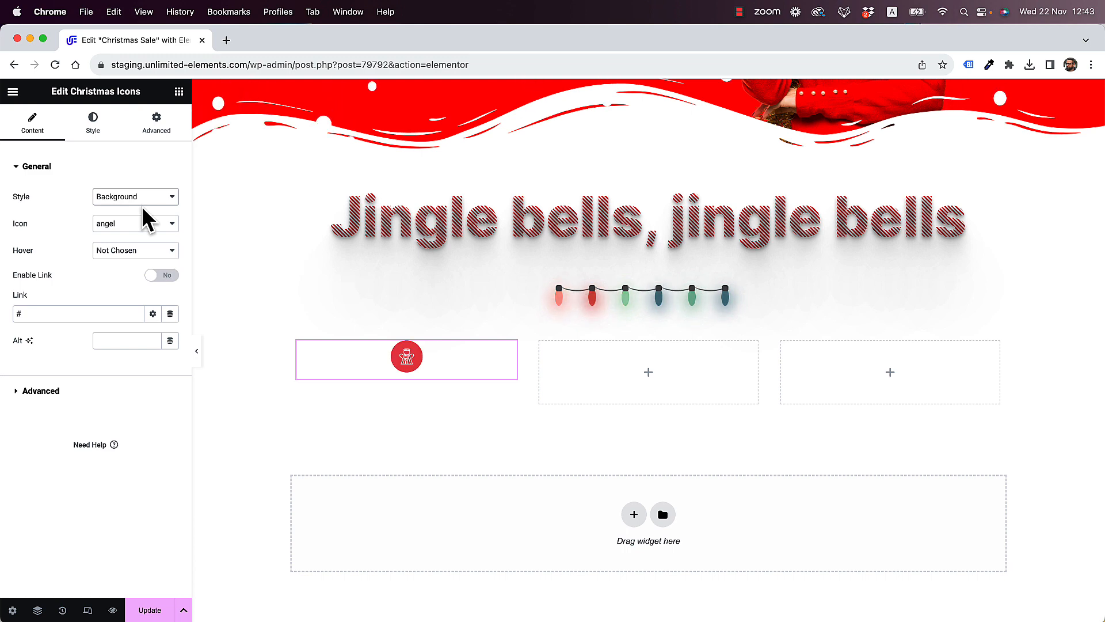
click(121, 196)
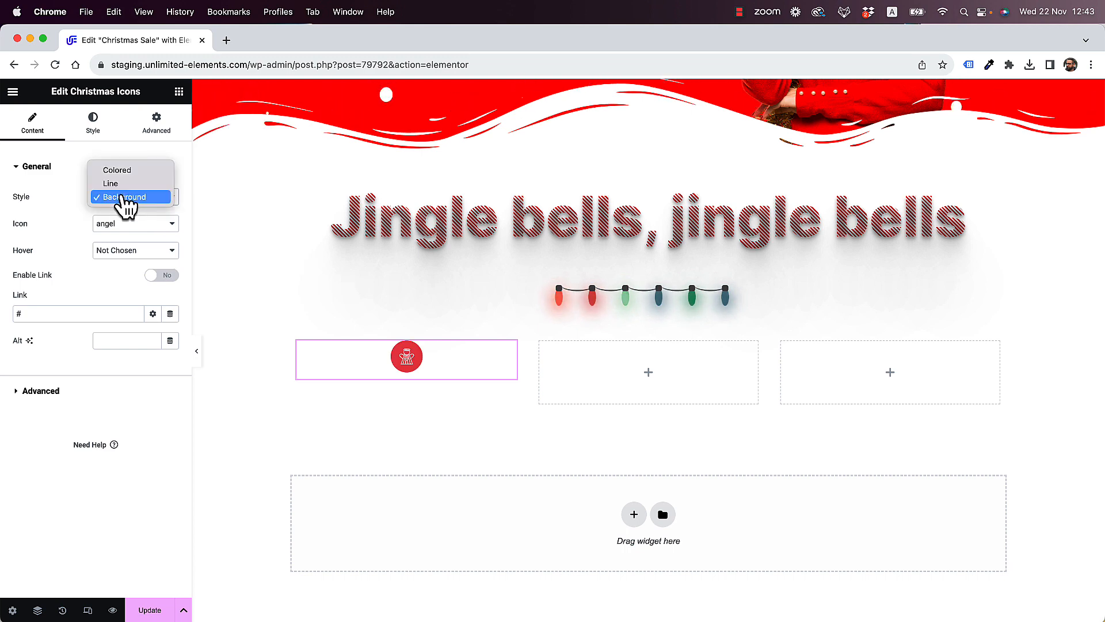
click(119, 172)
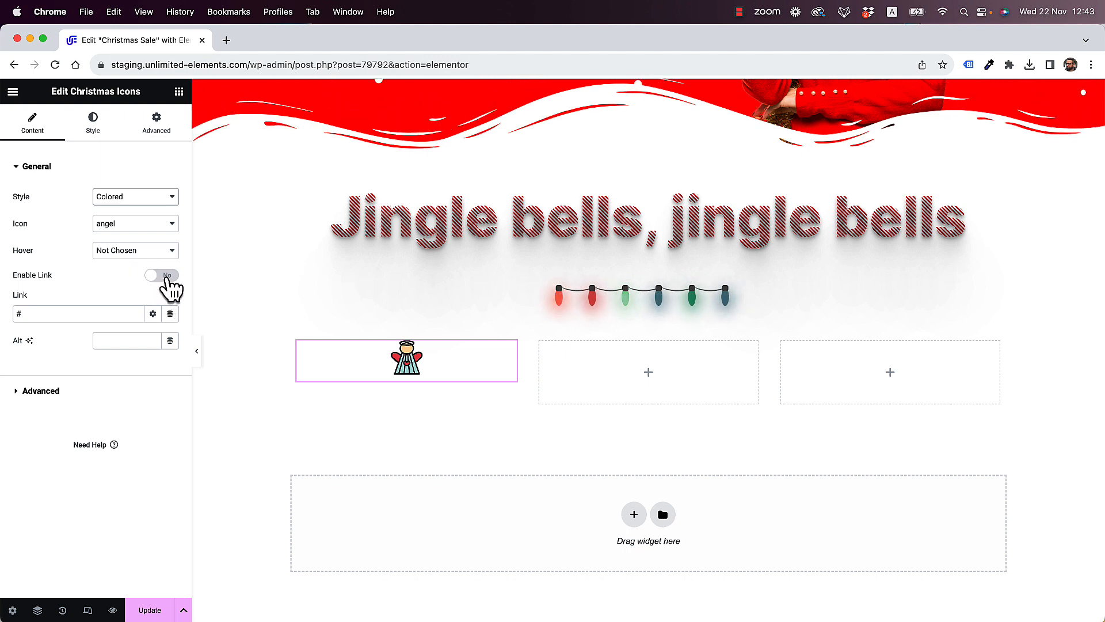
Set the angel icon's width to 72 px and its alignment to Start, and return to the widget list
click(96, 127)
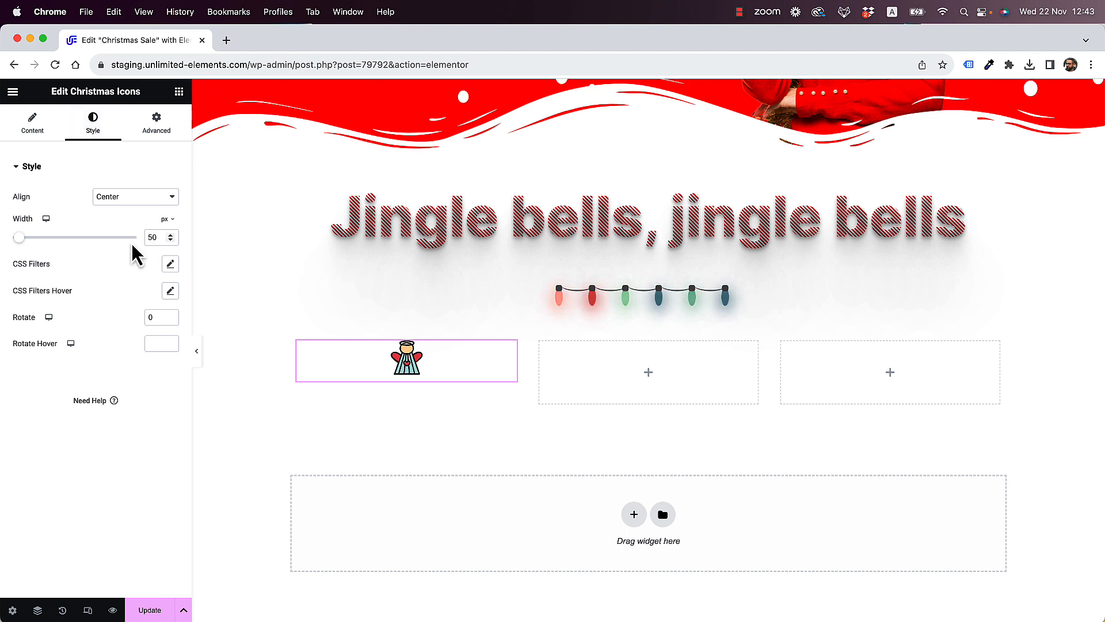
drag(23, 239, 25, 239)
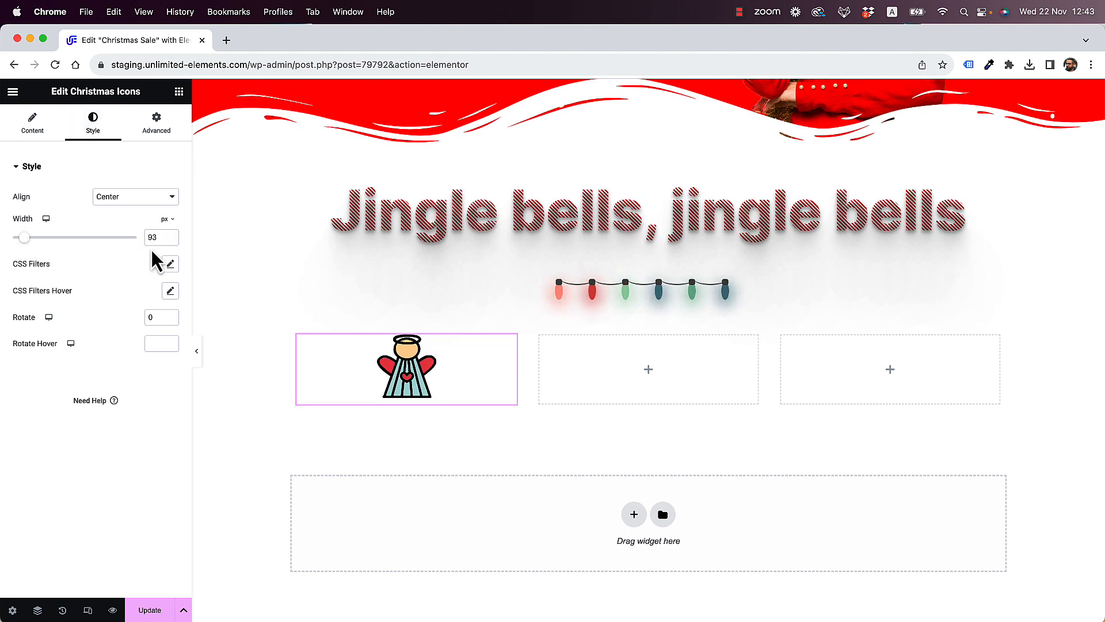
text(72)
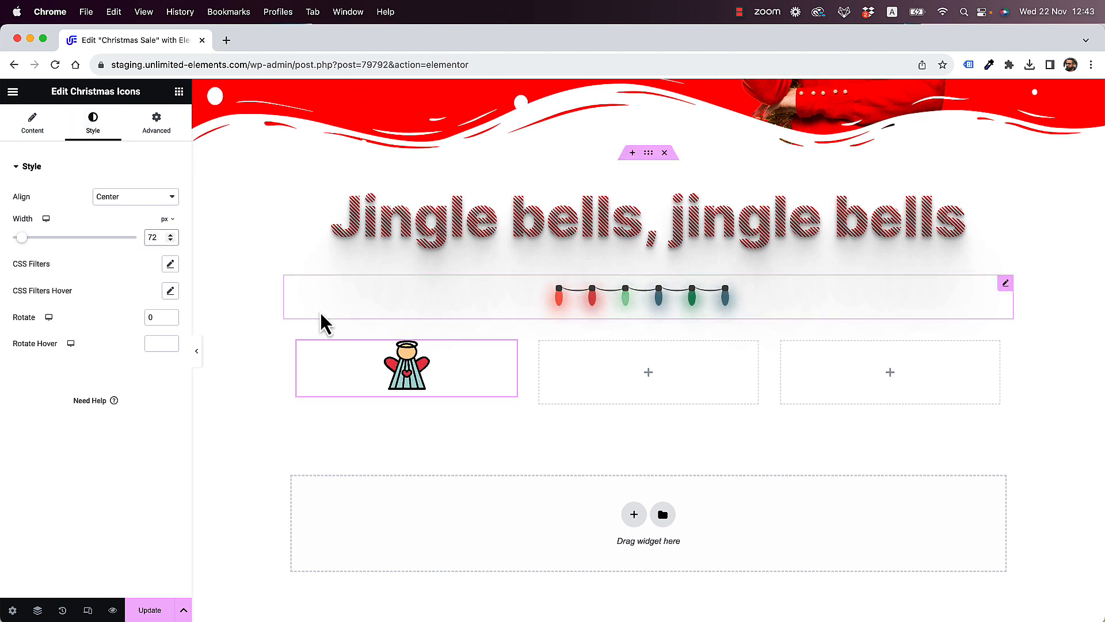
click(133, 199)
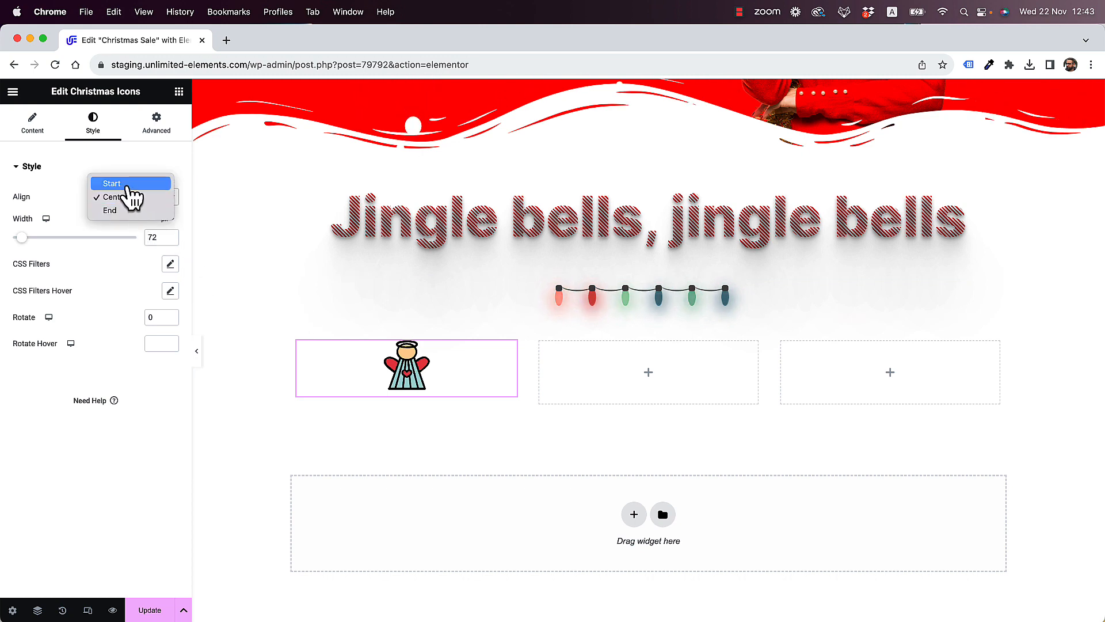
click(130, 184)
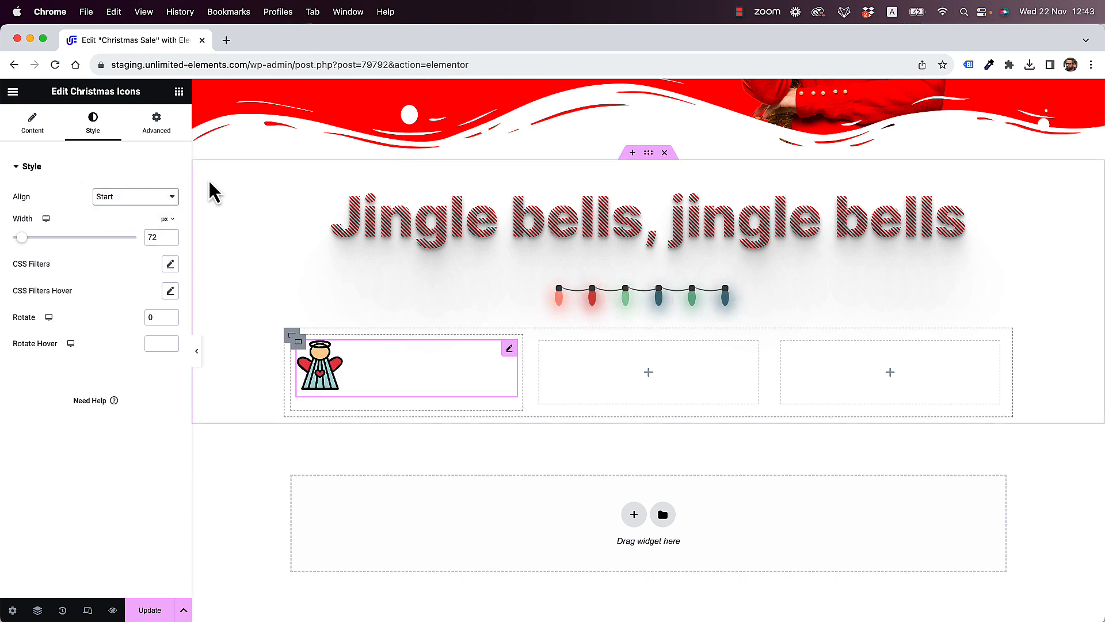
click(183, 93)
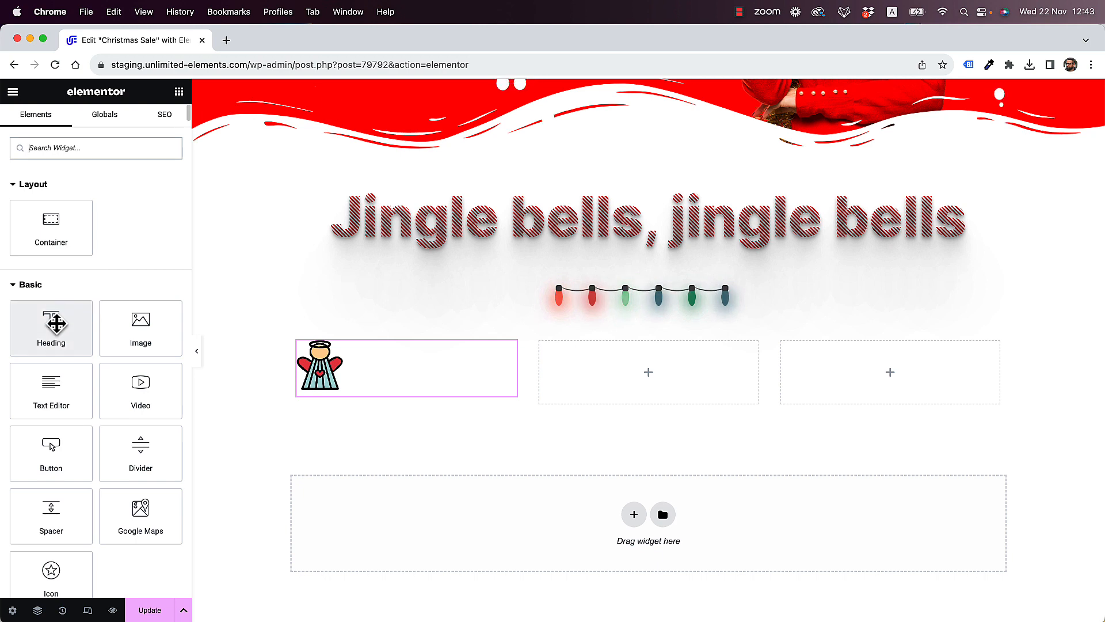
Add a Heading widget below the angel icon in the first column with the title "Free Shipping"
drag(51, 325, 336, 378)
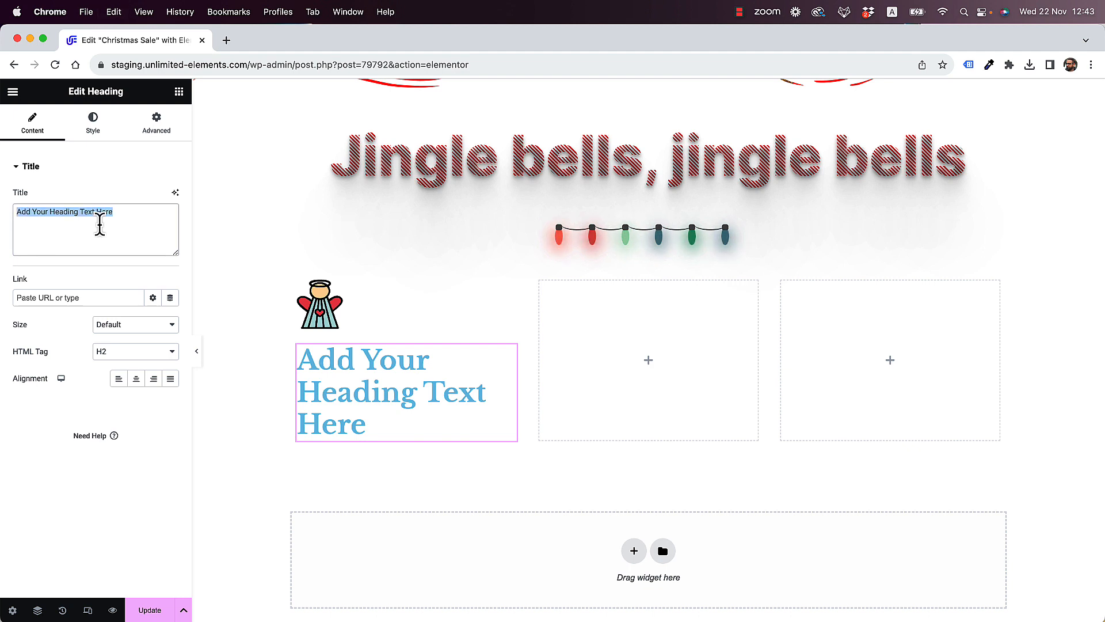
text(Free Sh)
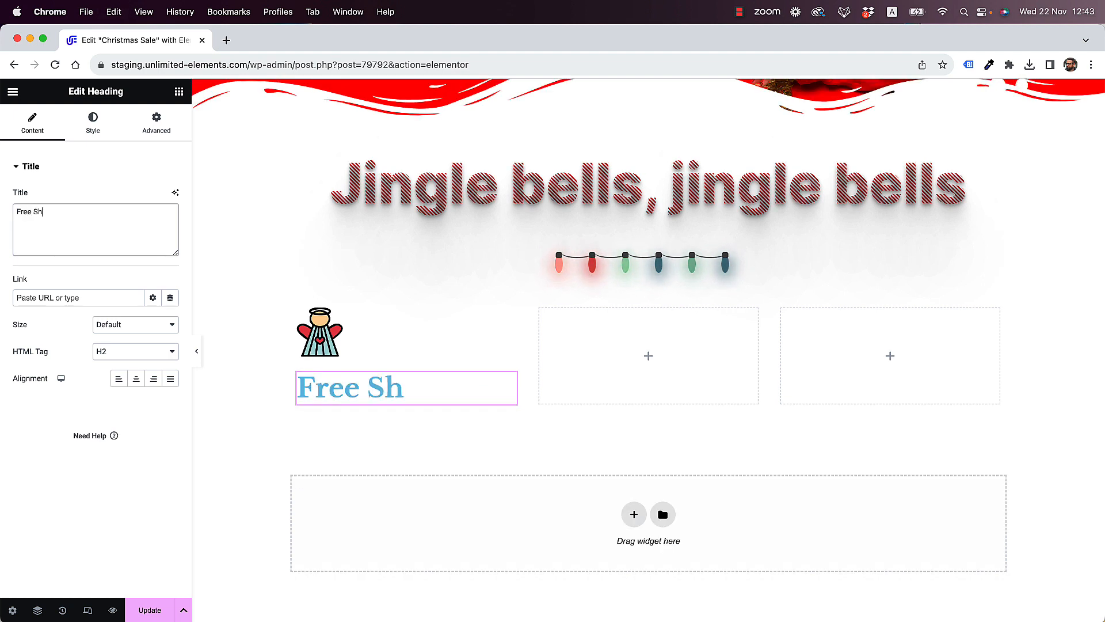
text(ipping)
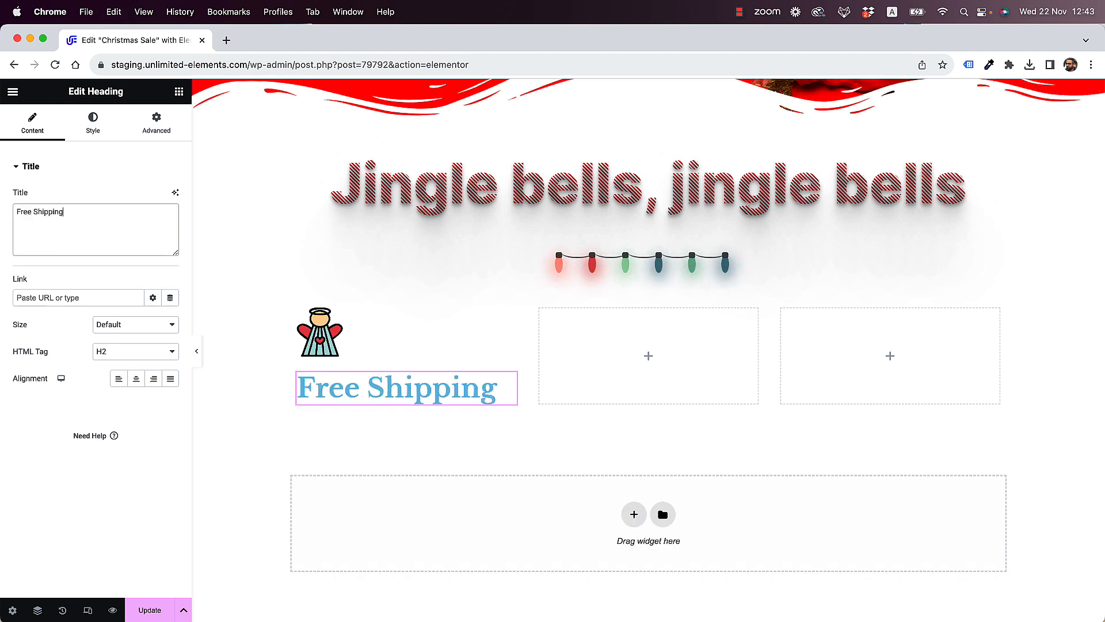
Set the "Free Shipping" heading's text color to #000000 and its typography to the secondary headline global font
click(92, 124)
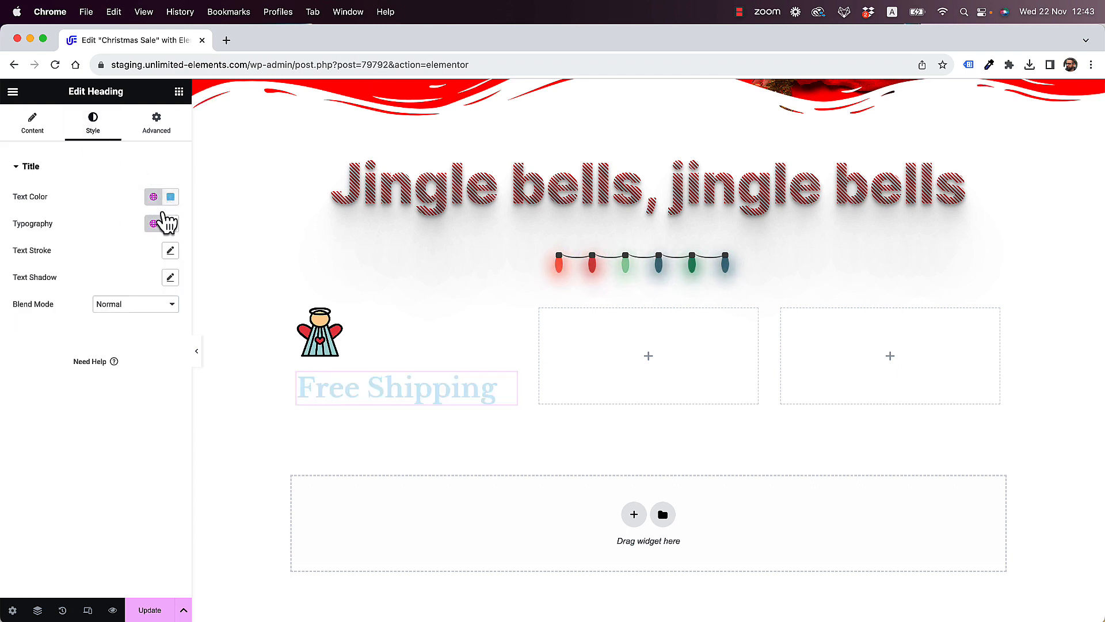
click(170, 196)
drag(154, 278, 86, 377)
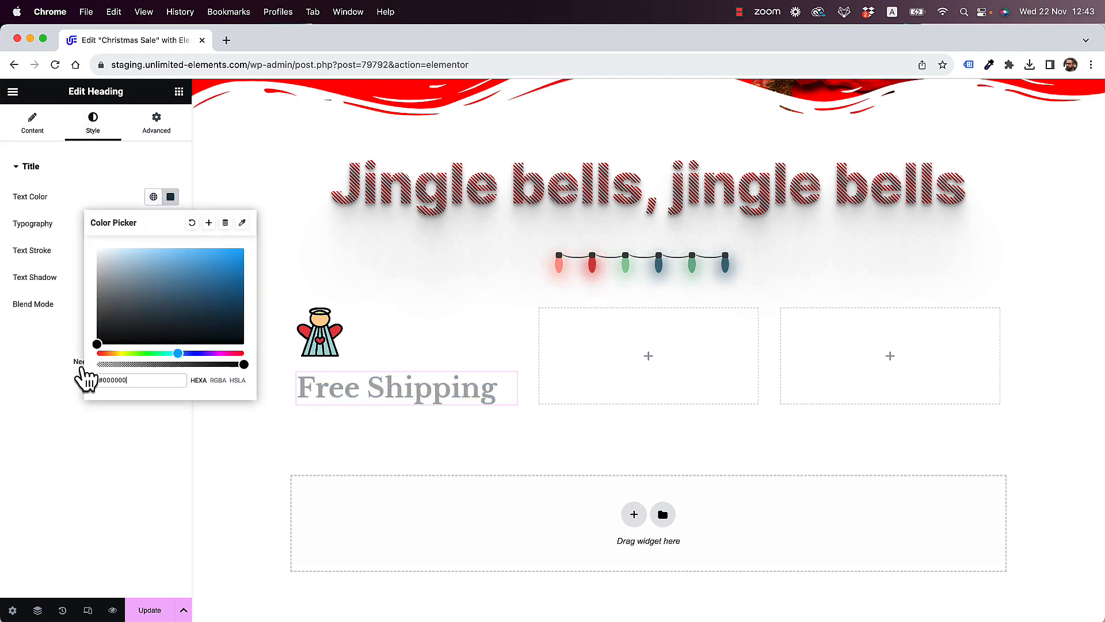
click(68, 454)
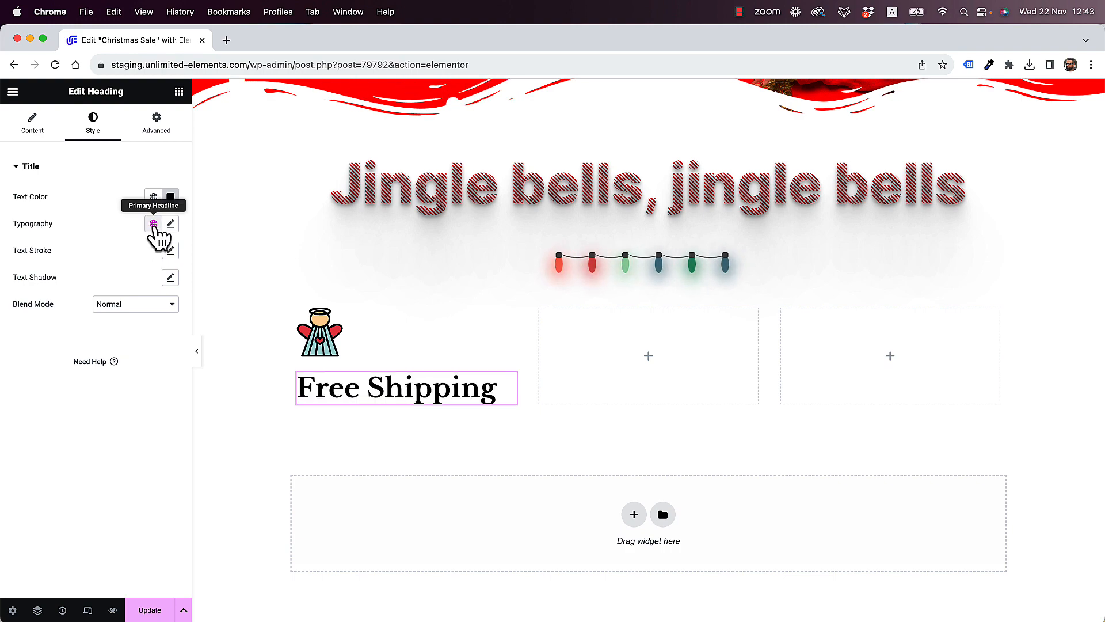
scroll(529, 342, up, 3)
scroll(530, 343, down, 2)
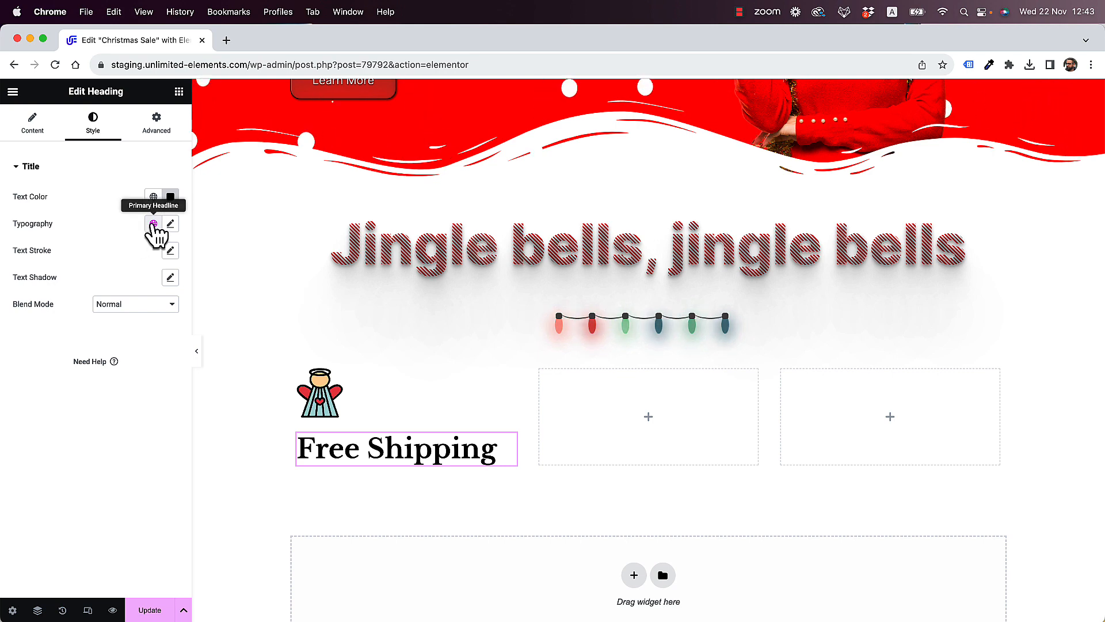
click(154, 224)
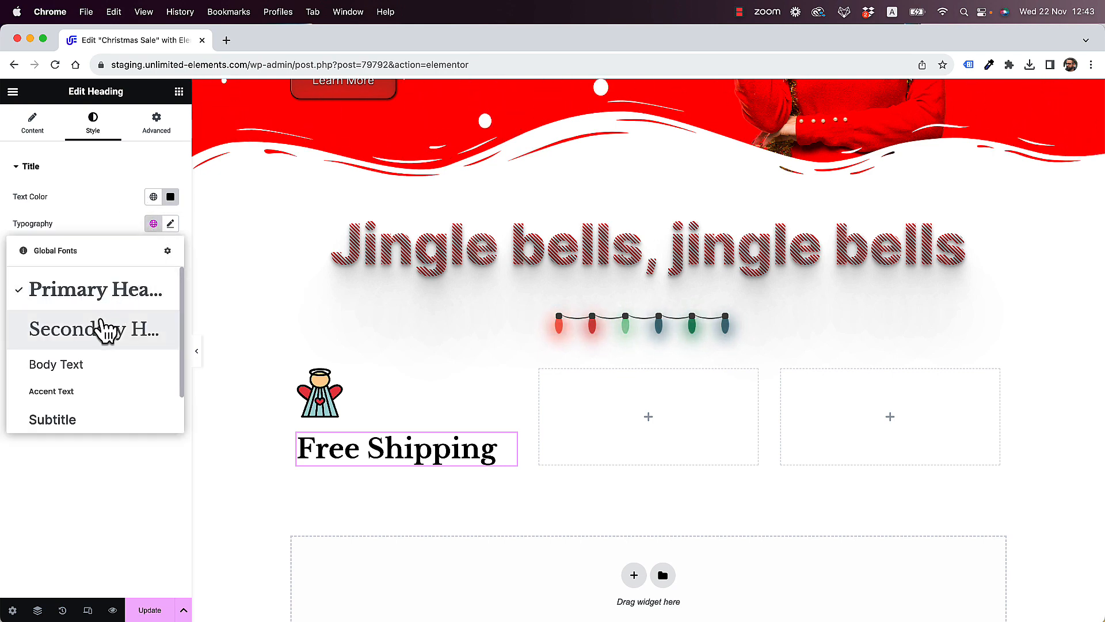
click(105, 328)
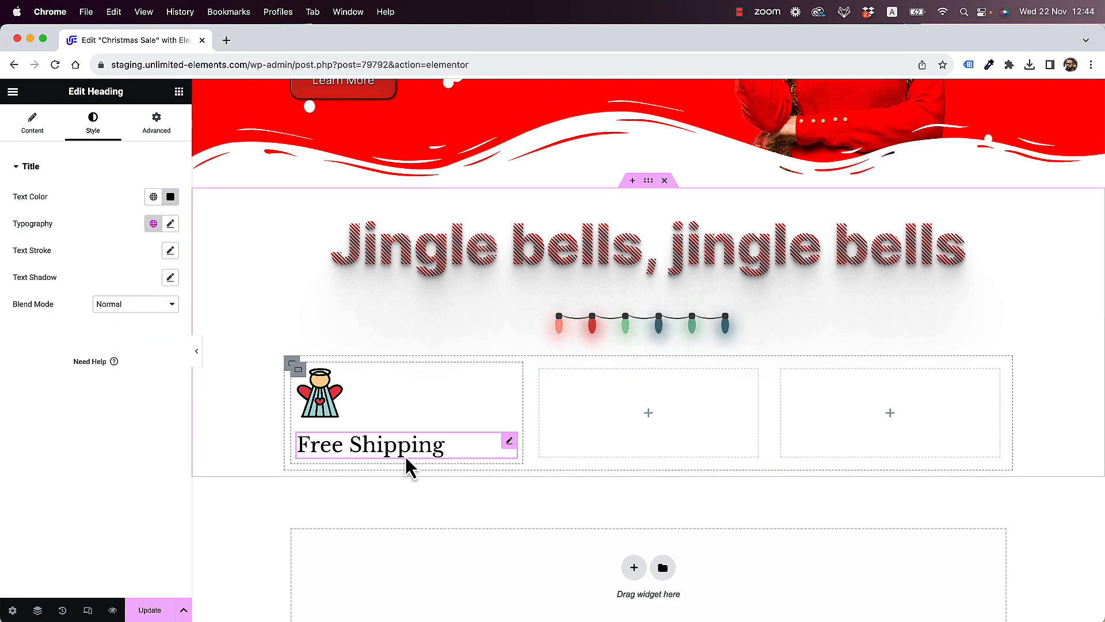
Find the Christmas Candy separator by searching for "candy", insert it below the "Free Shipping" heading and align it Left
click(179, 91)
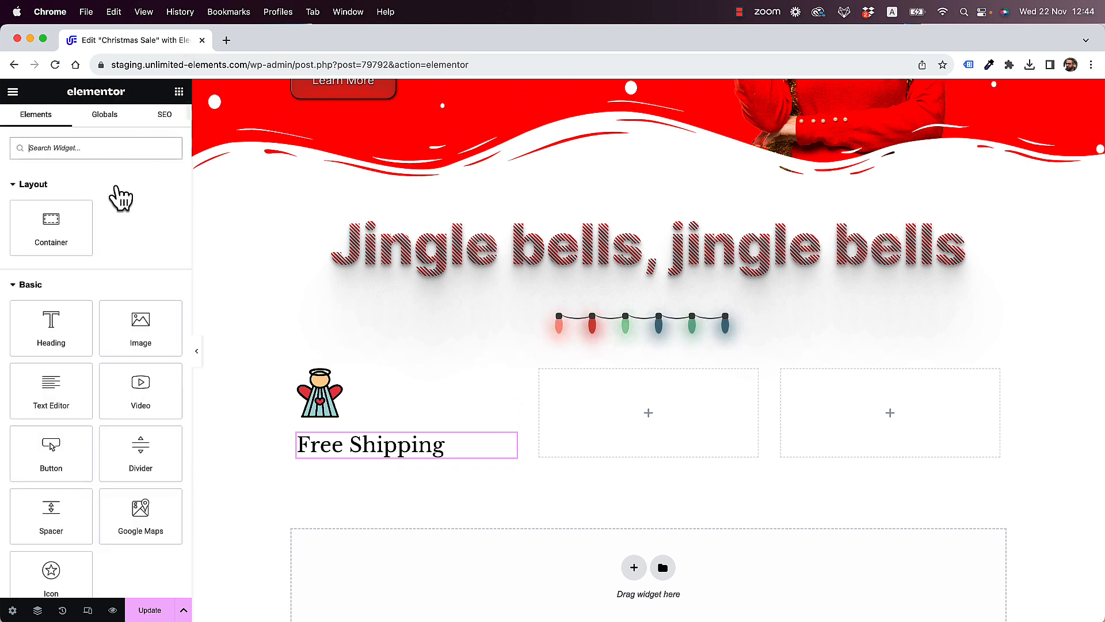
click(76, 148)
text(candy)
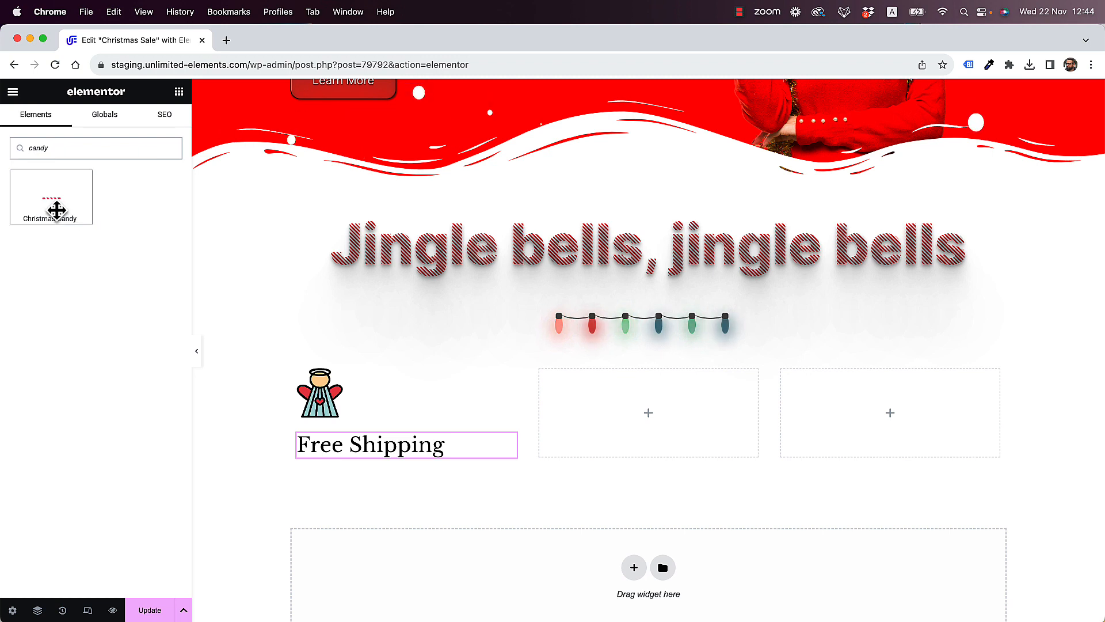
drag(56, 210, 383, 463)
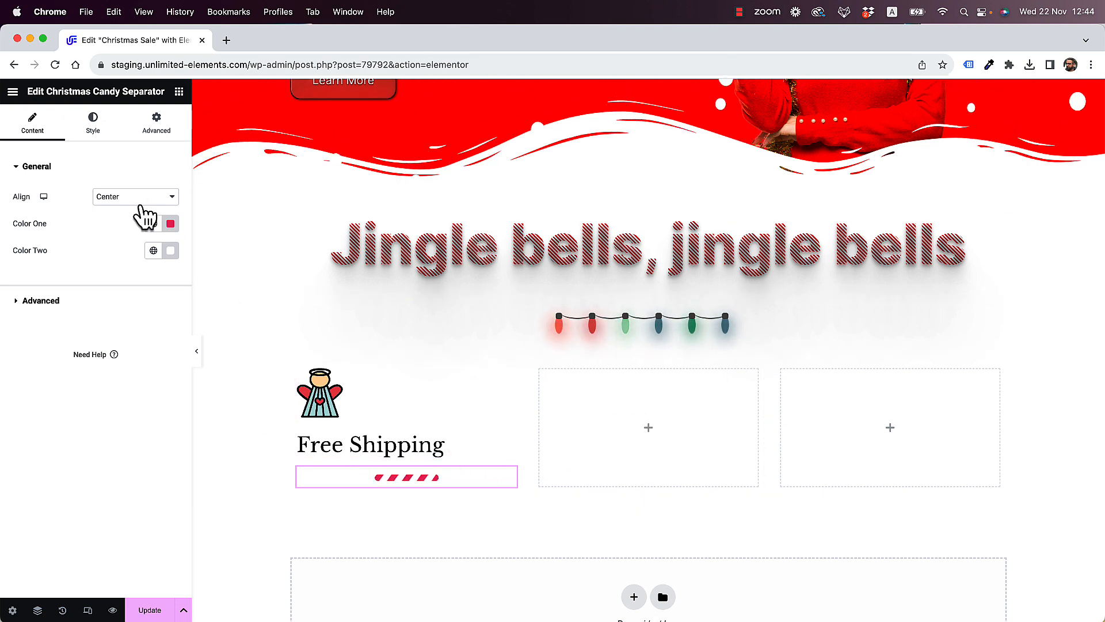
click(143, 199)
click(130, 225)
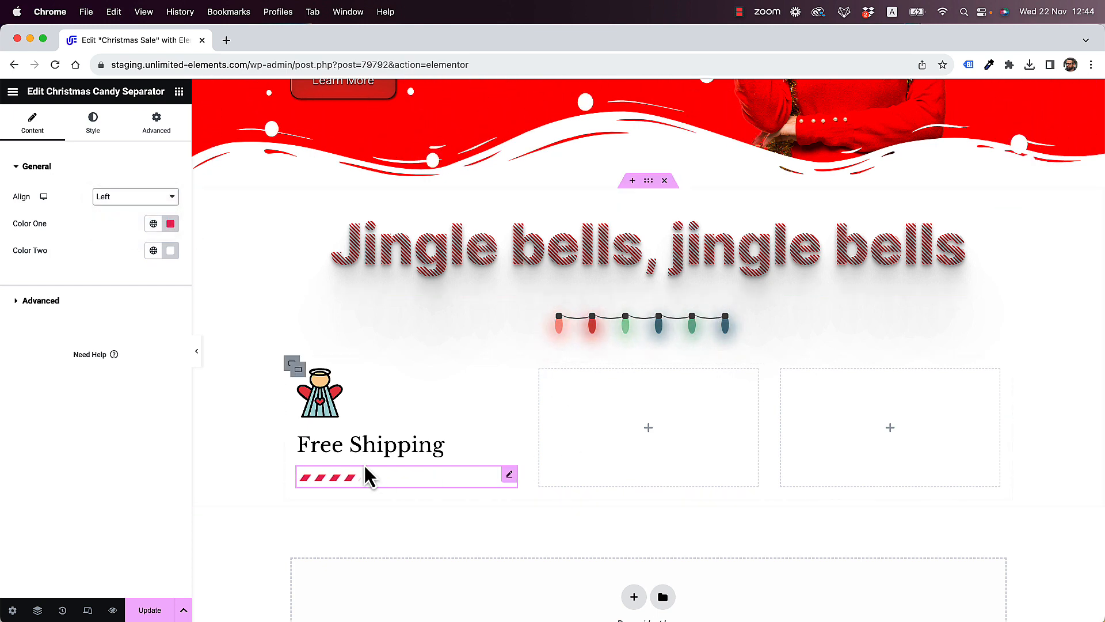
Add a Text Editor widget with the default Lorem ipsum text below the candy separator in the first column
click(179, 92)
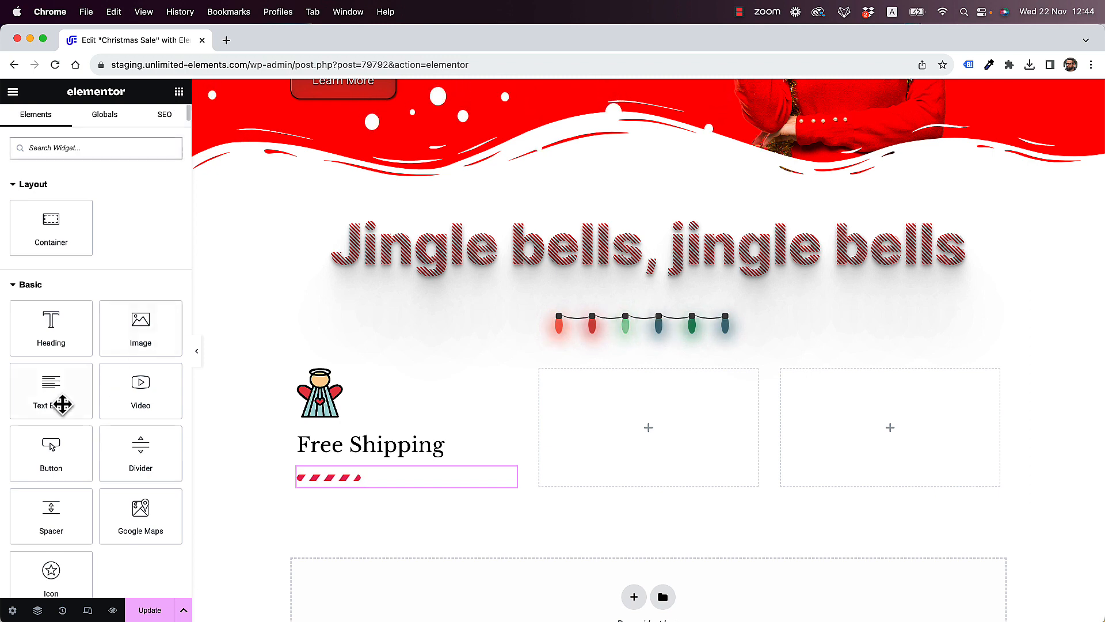
drag(62, 404, 355, 476)
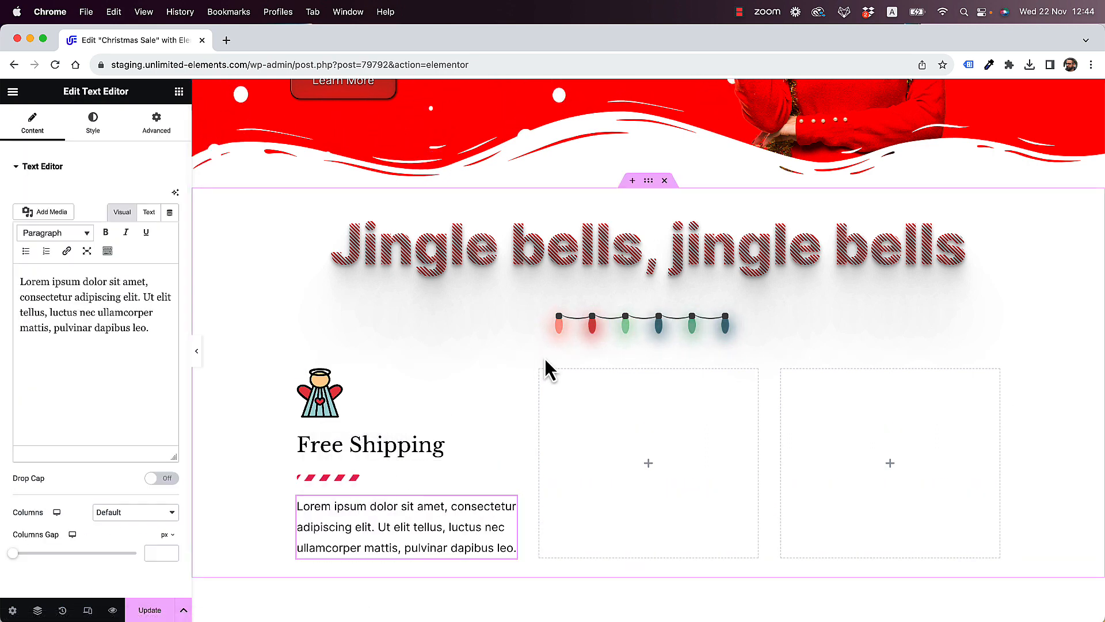
scroll(544, 360, down, 3)
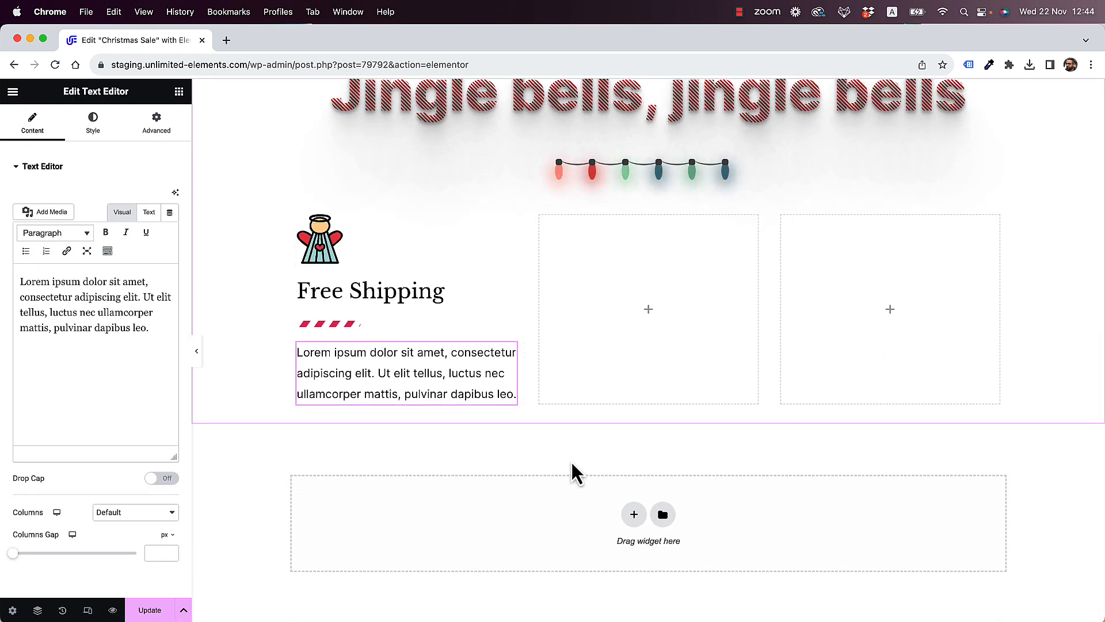
Change the first column's Christmas icon from angel to dear
click(320, 257)
click(109, 197)
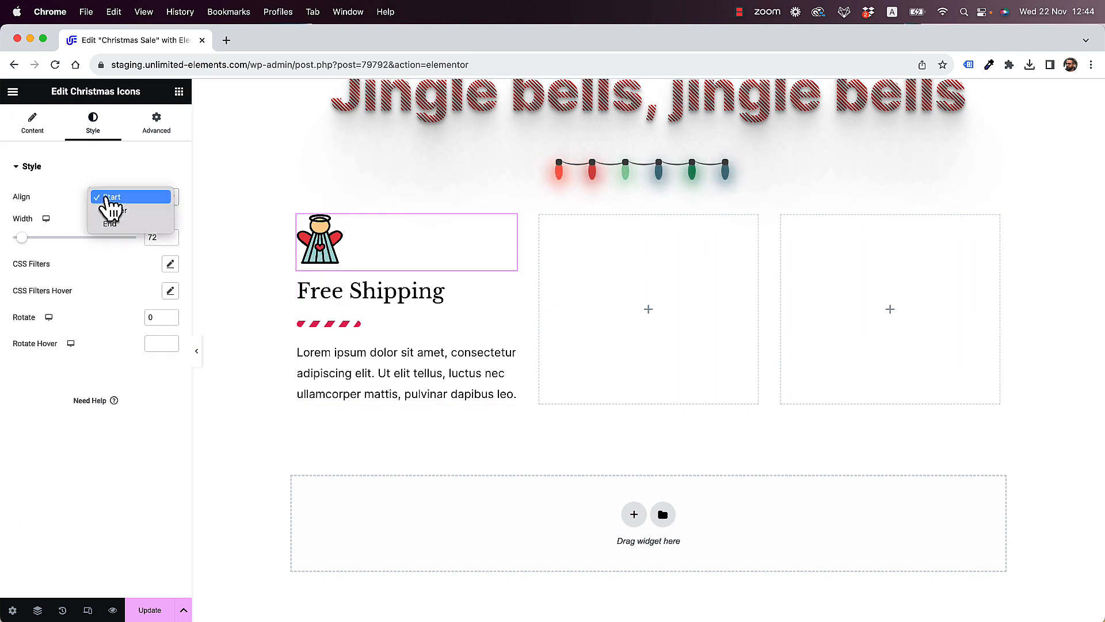
click(42, 192)
click(32, 123)
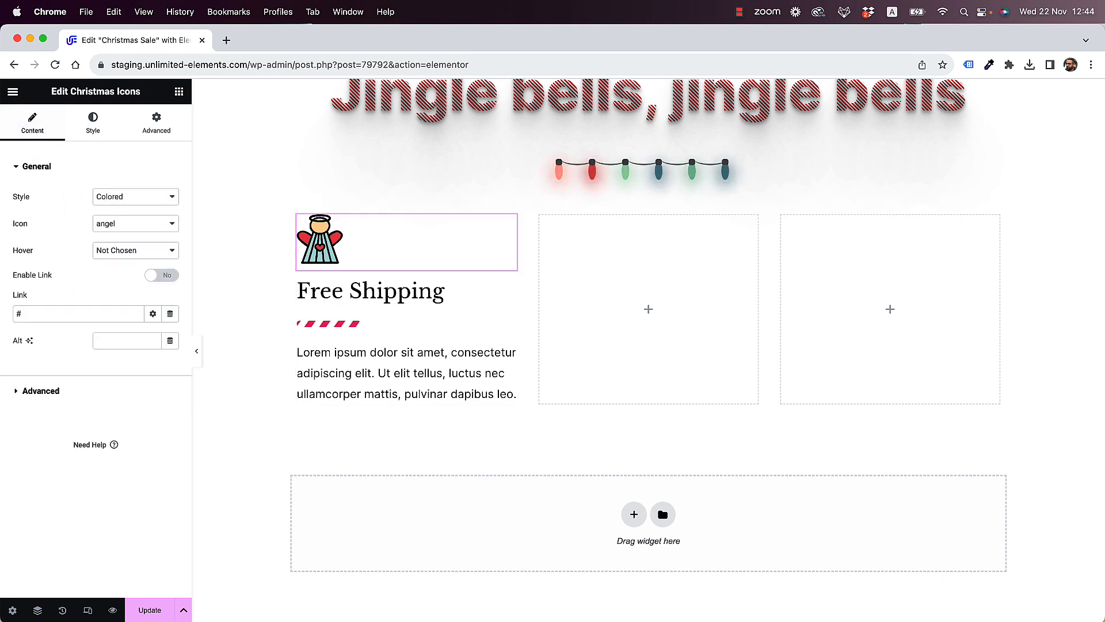
click(109, 198)
click(71, 191)
click(120, 226)
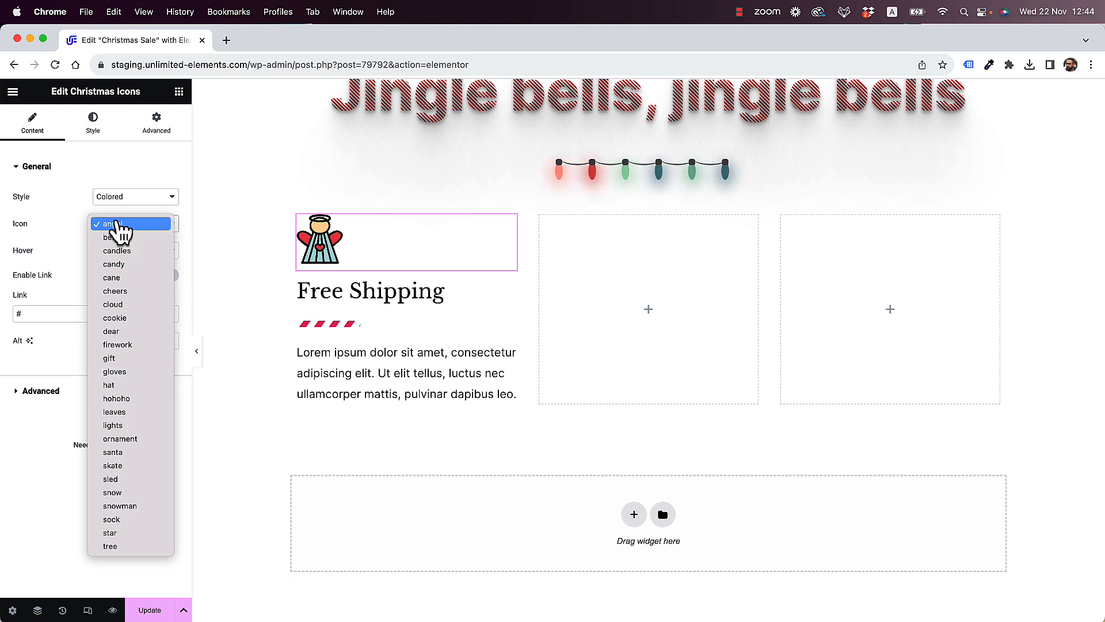
click(149, 335)
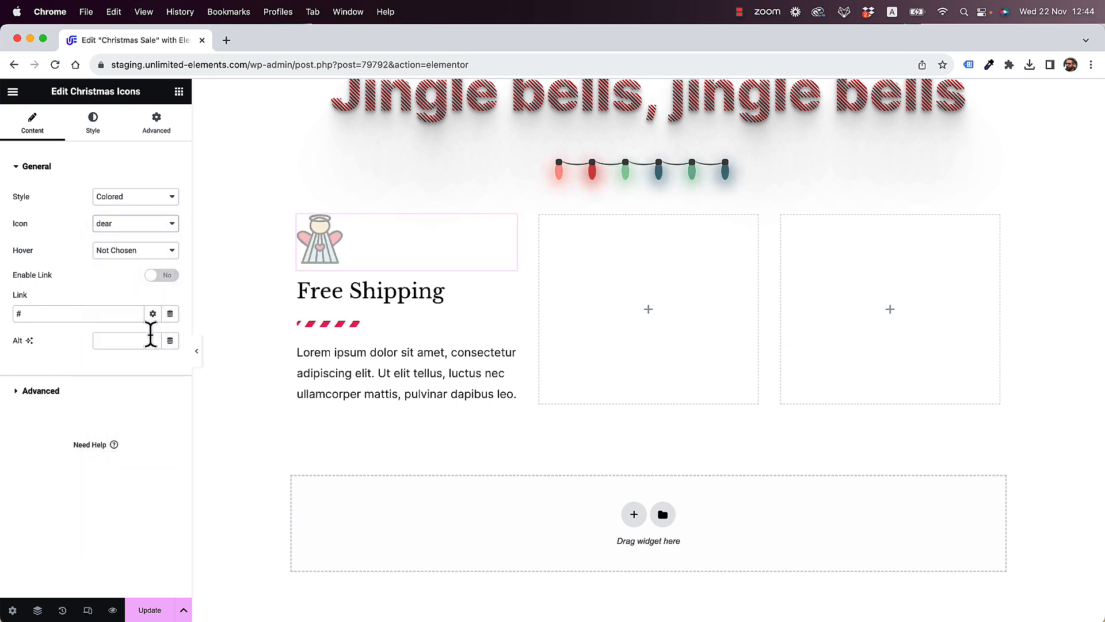
Set the candy separator's height to 5 and its width to 50 px
click(401, 334)
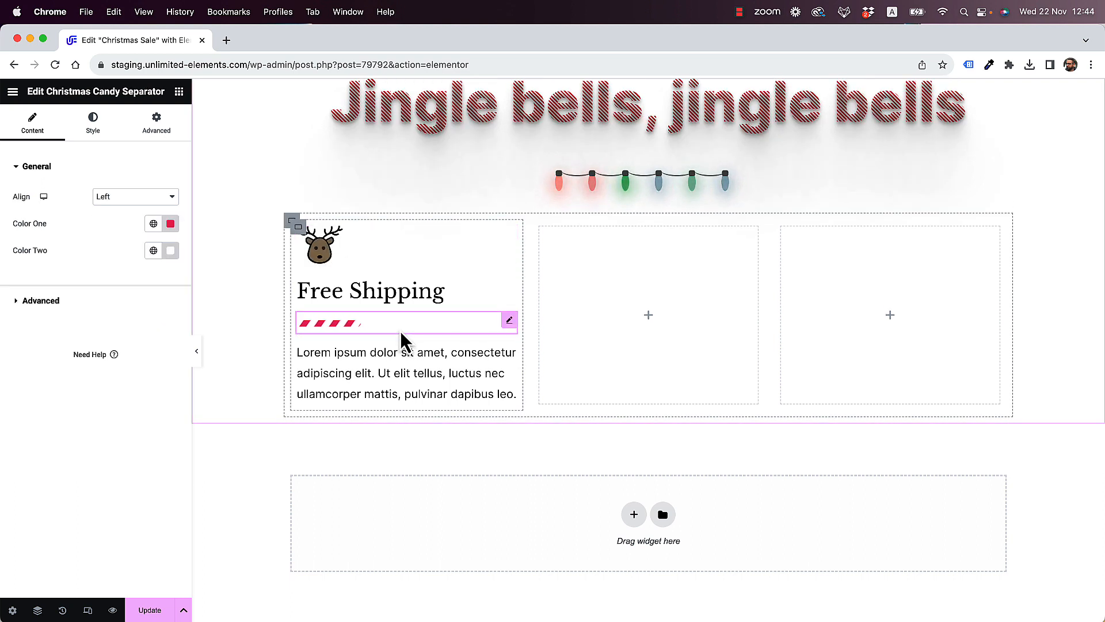
click(103, 127)
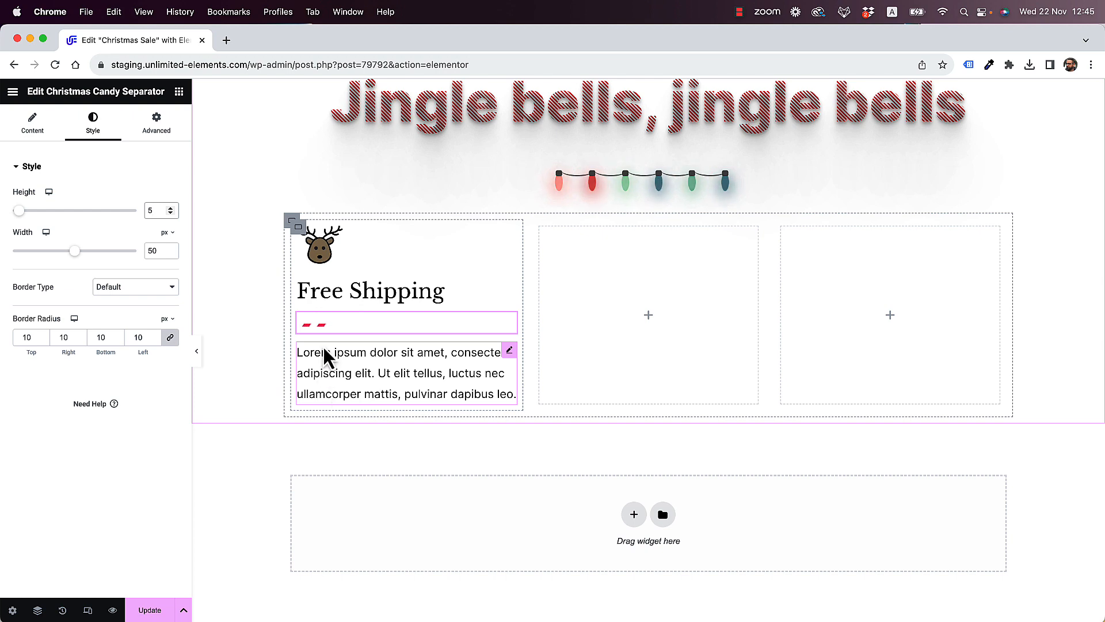
Duplicate the filled "Free Shipping" column three times and delete the two empty columns, forming a row of four
scroll(325, 343, up, 3)
scroll(326, 341, down, 2)
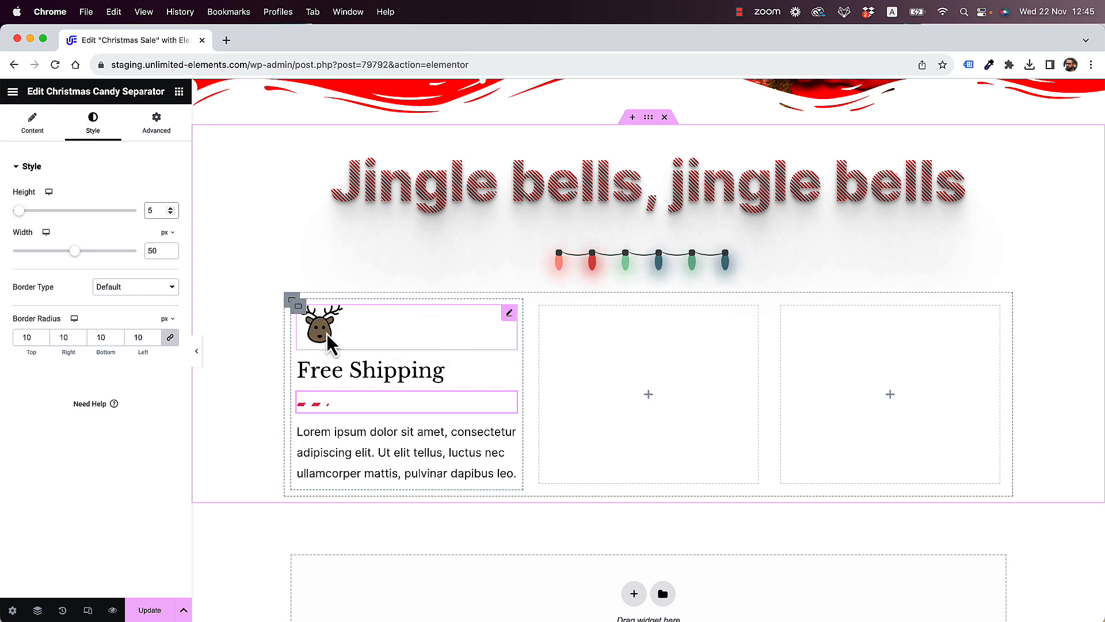
right_click(302, 311)
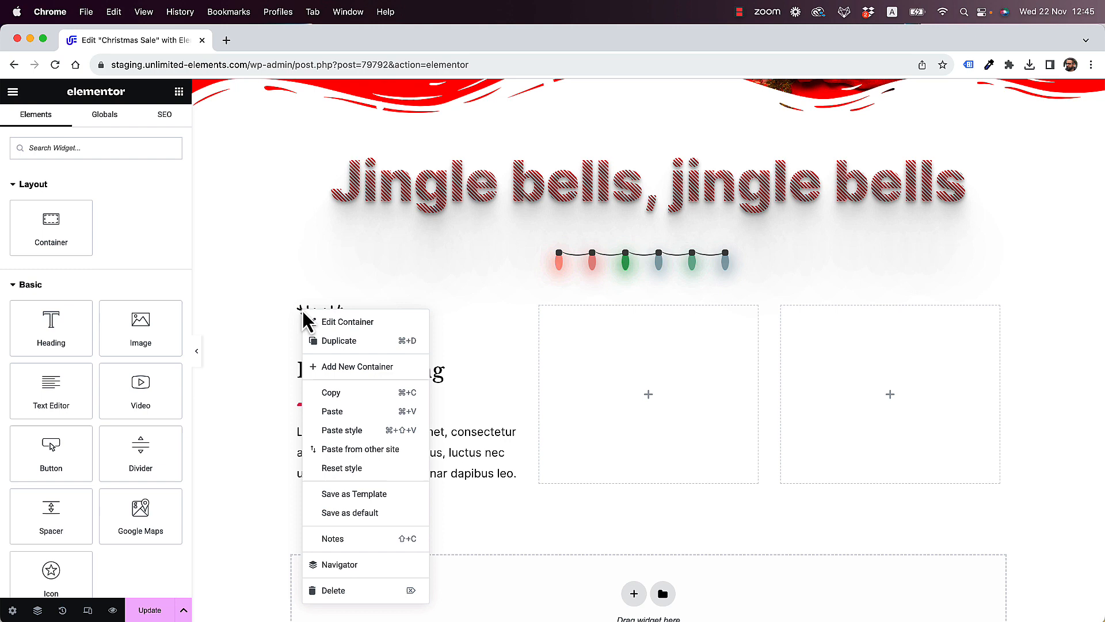
click(357, 342)
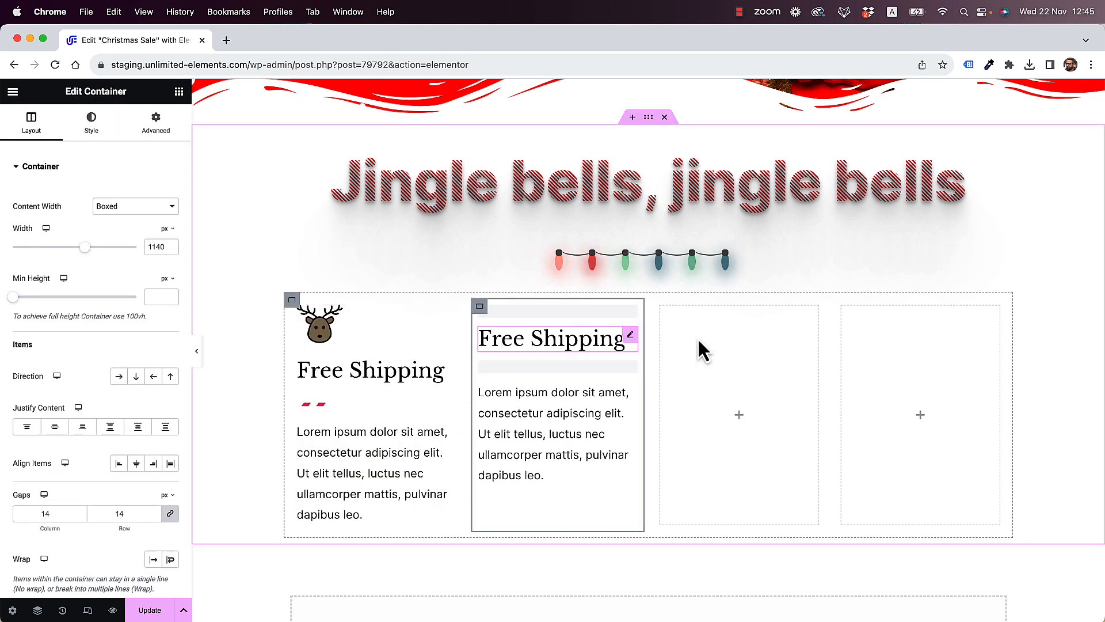
right_click(662, 313)
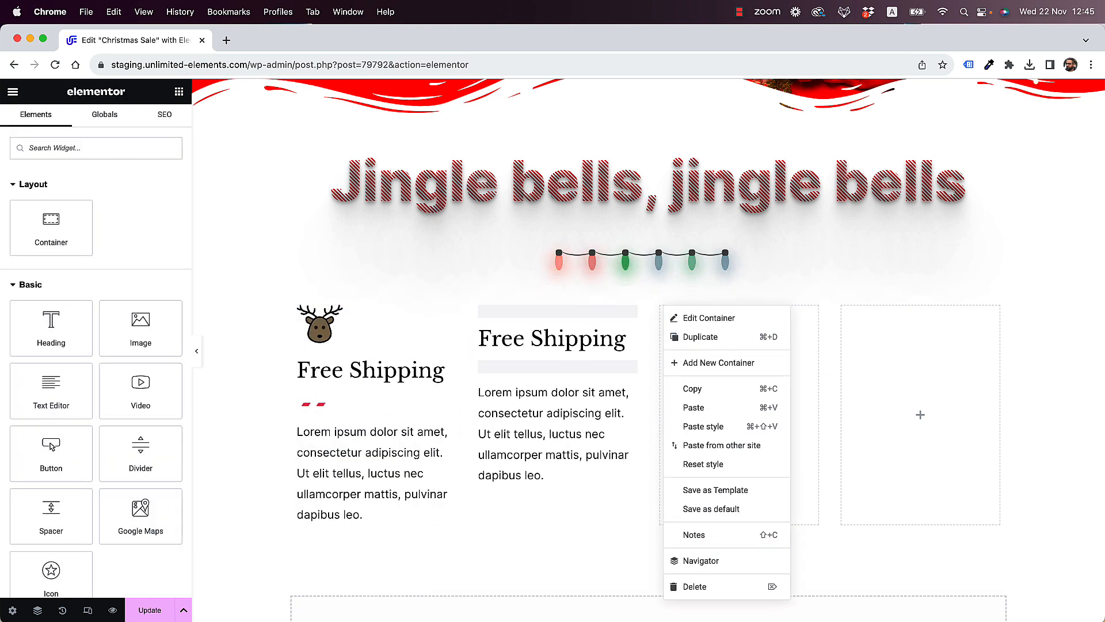
click(695, 586)
right_click(544, 315)
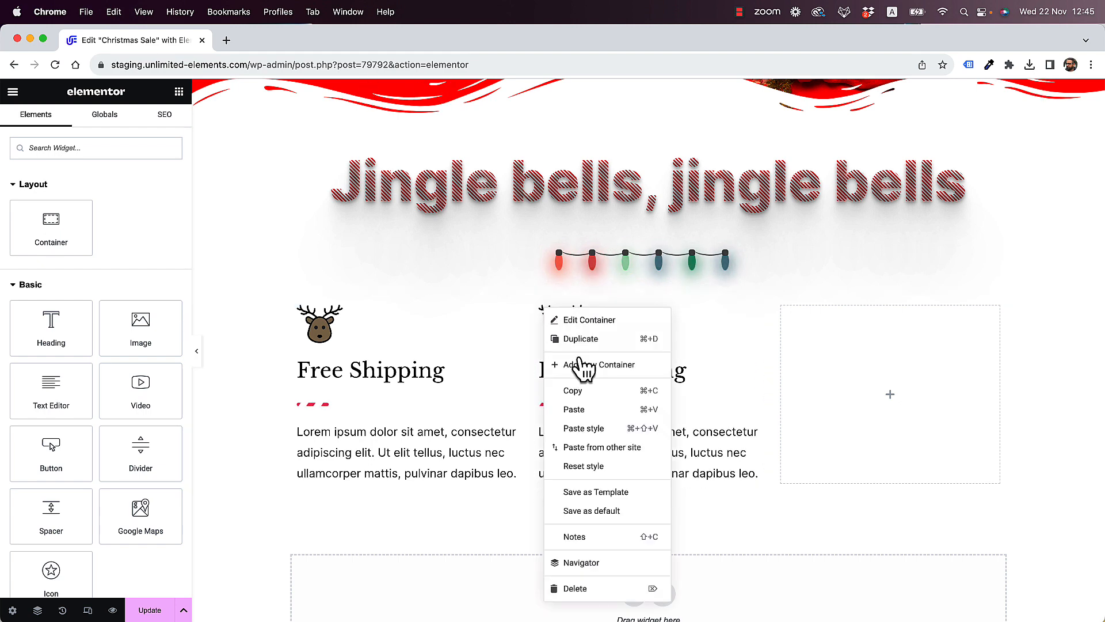
click(586, 339)
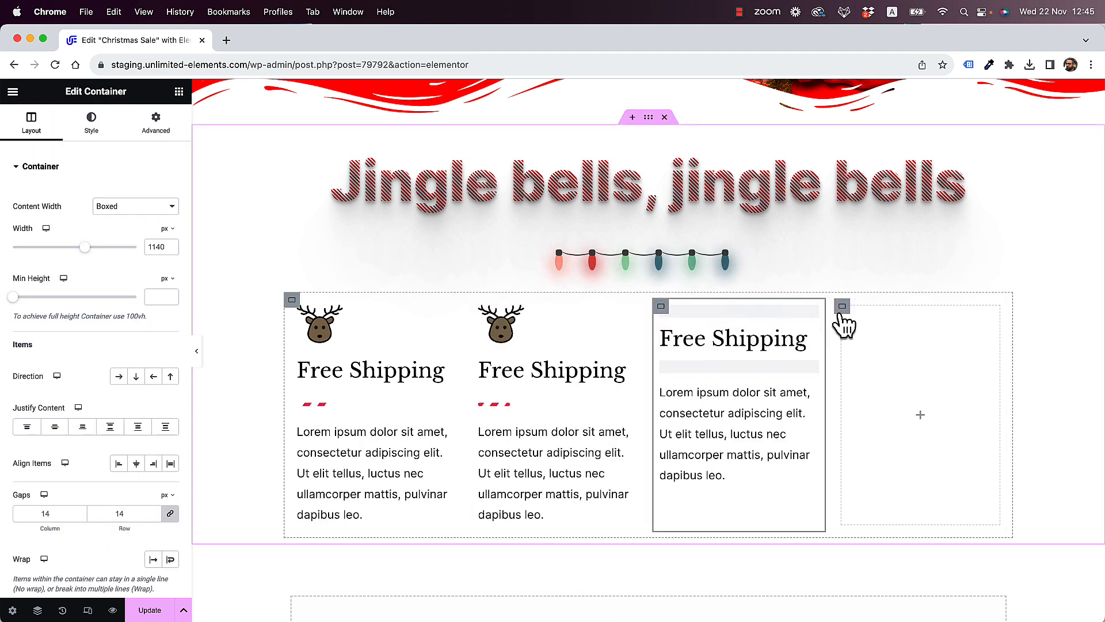
right_click(846, 314)
click(885, 590)
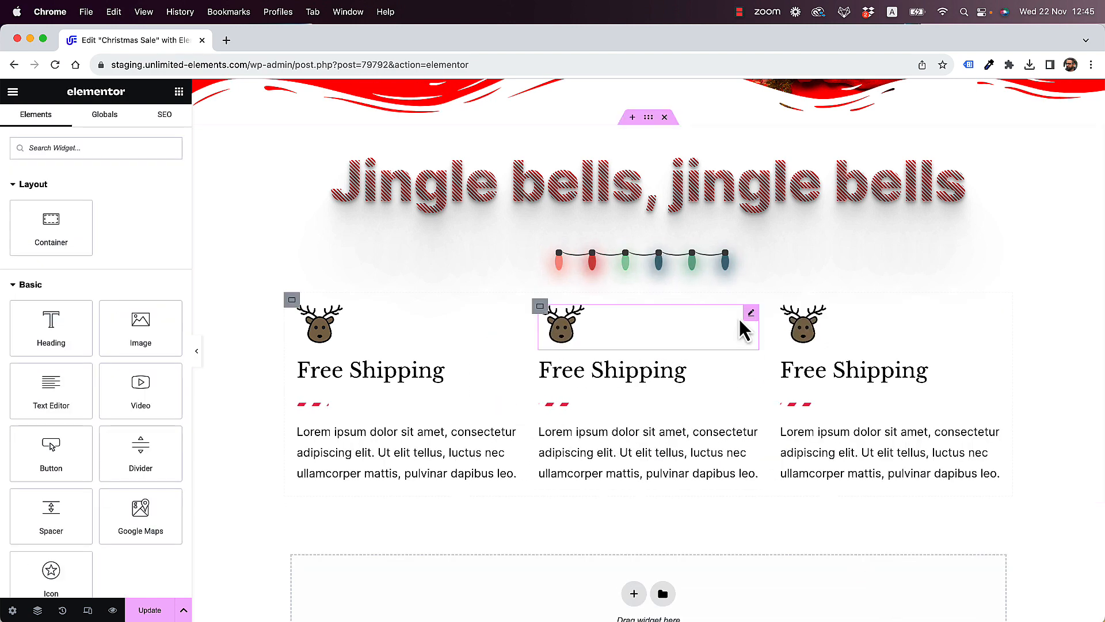
right_click(785, 314)
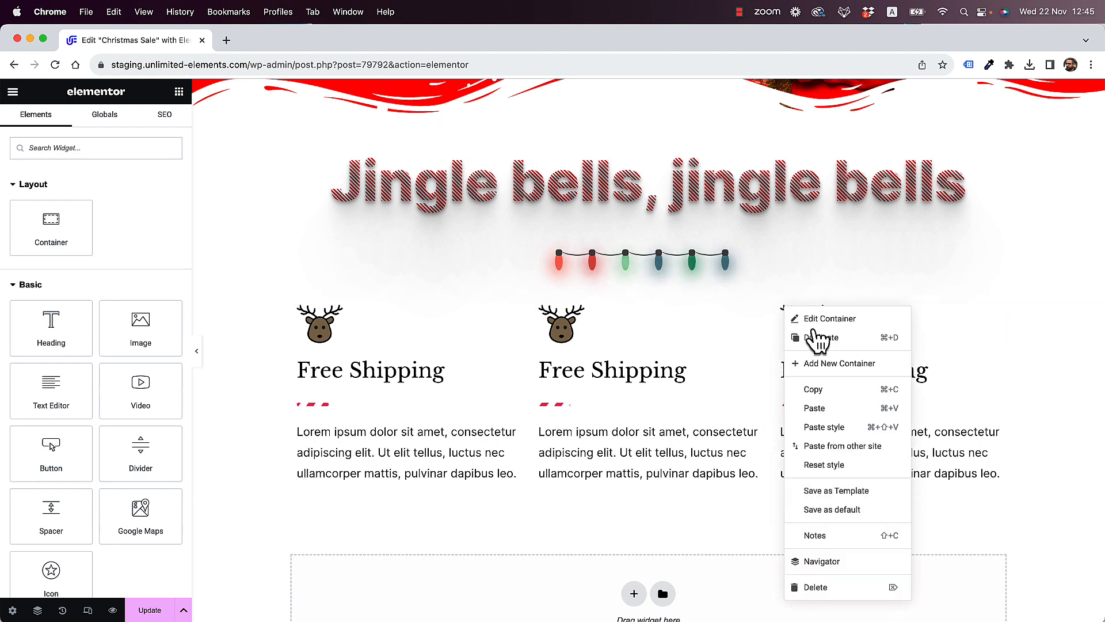
click(824, 341)
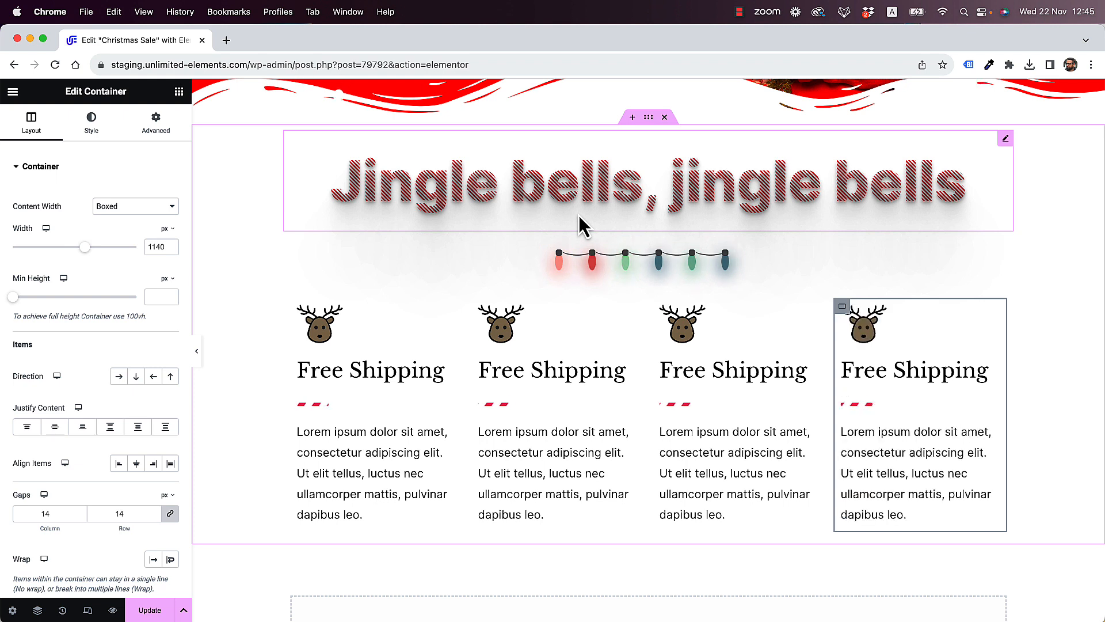
Change the second column's heading to "Xmas Spirit"
triple_click(541, 379)
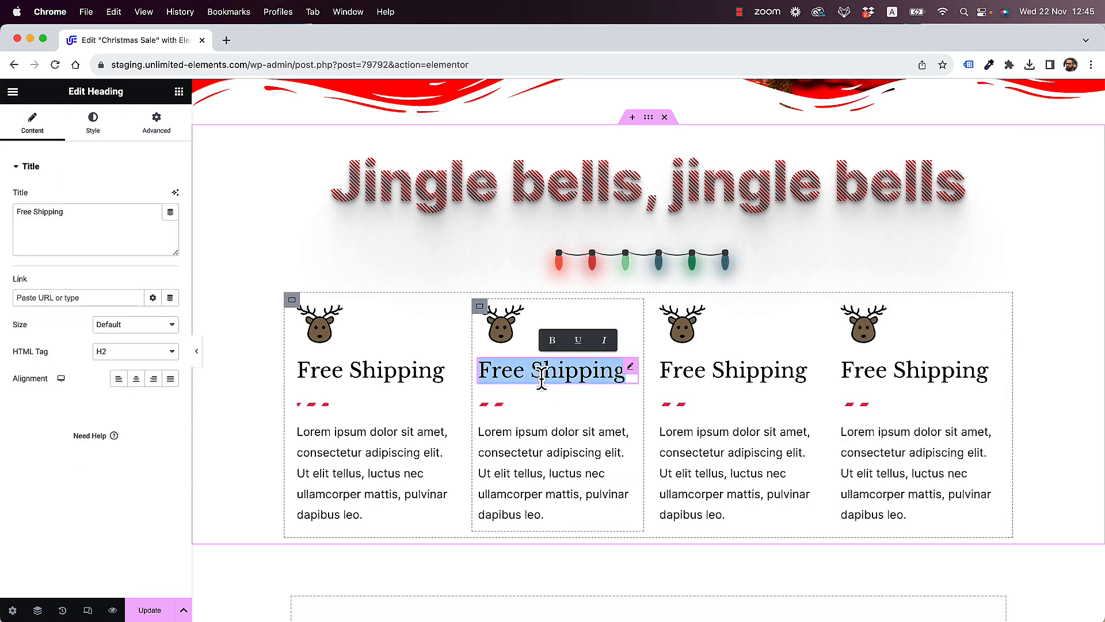
text(Xmas )
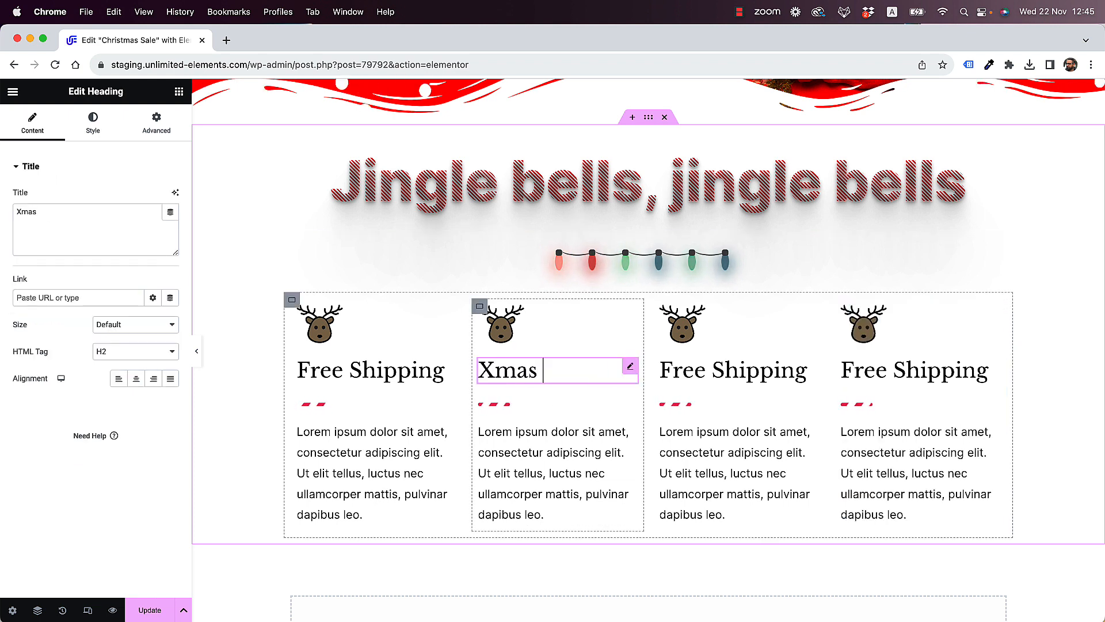
text(Spirit)
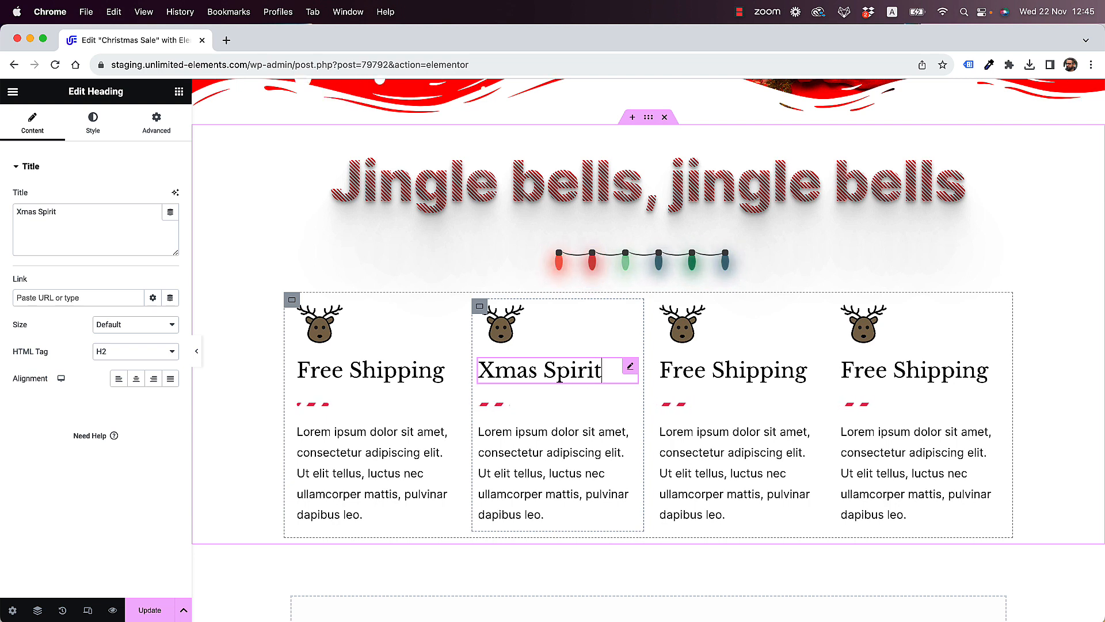
Change the third column's heading to "Hohoho!" and the fourth column's heading to "Special Sale"
click(713, 375)
triple_click(713, 375)
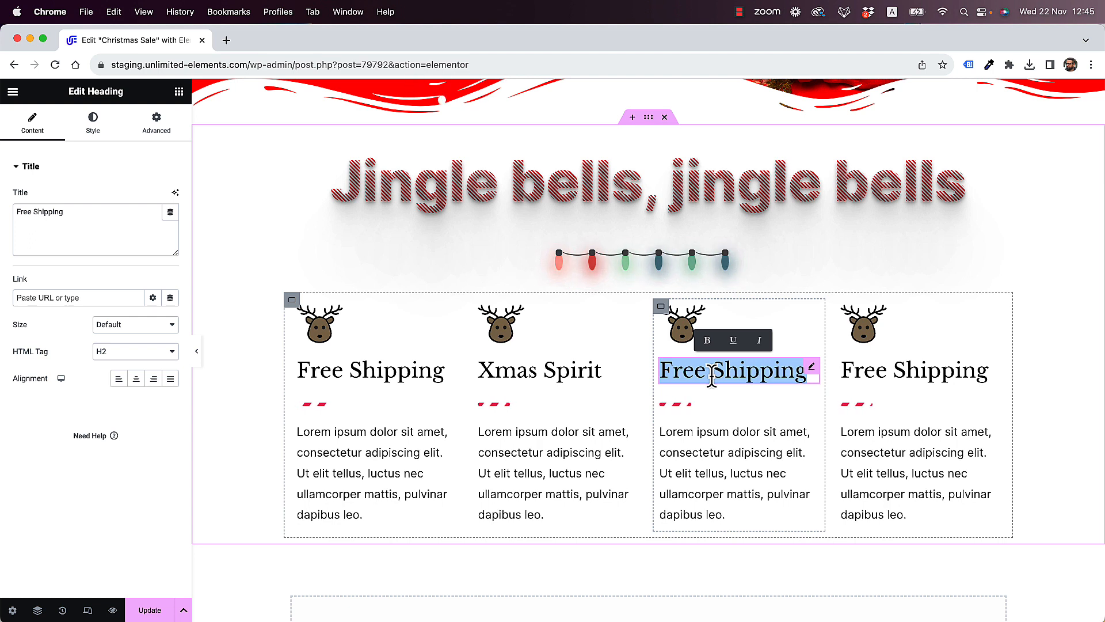
text(Hohoho!)
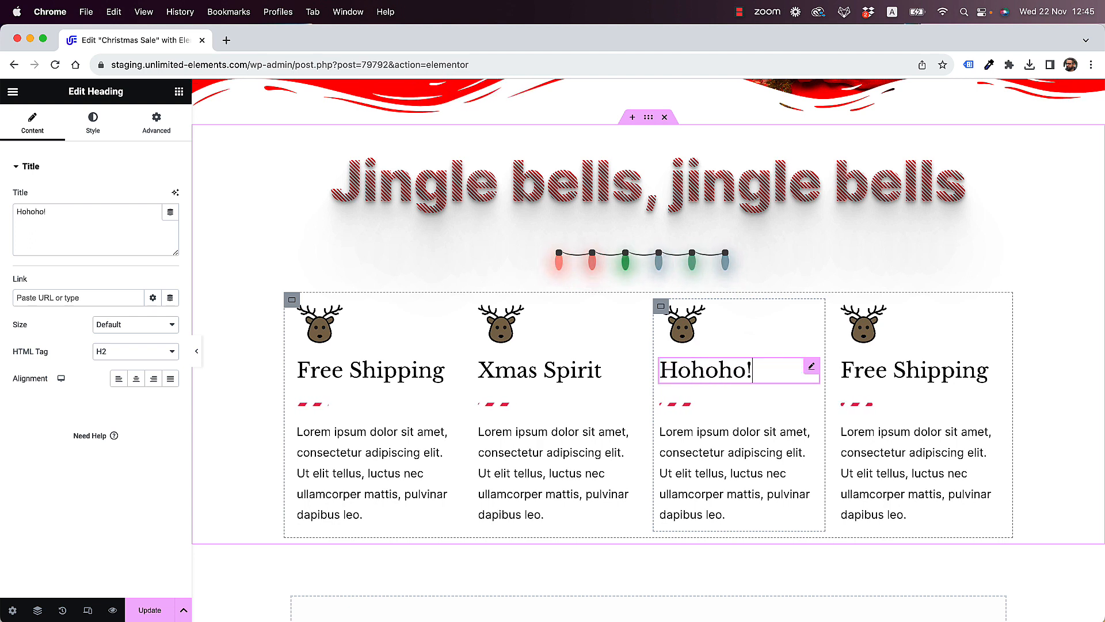
triple_click(892, 376)
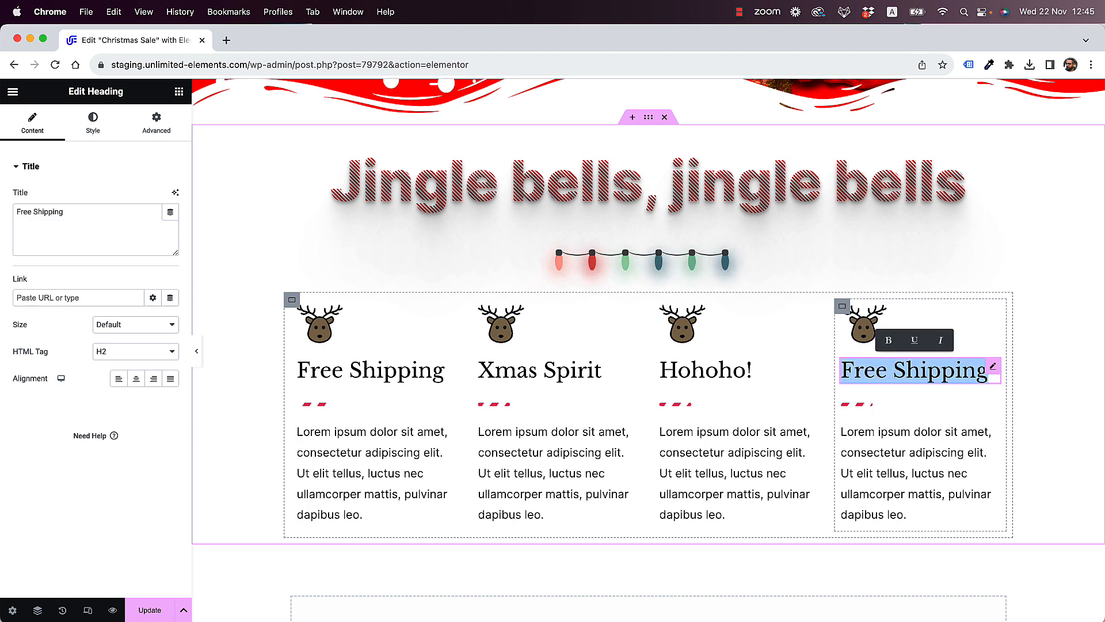
text(Special Sale)
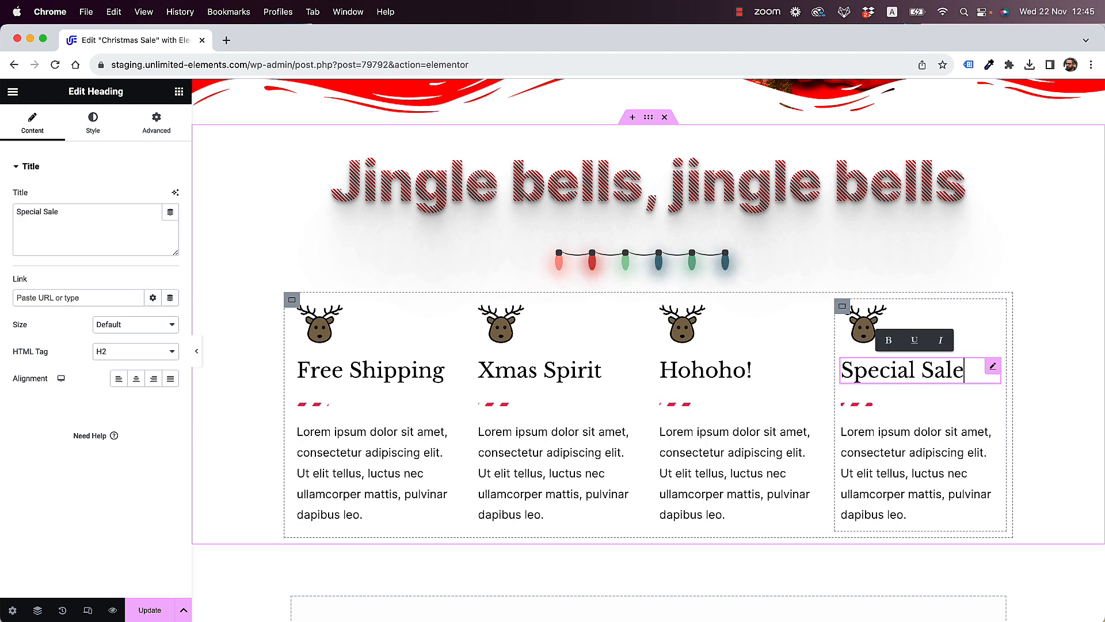
Change the Christmas icon above the "Xmas Spirit" heading to hohoho
scroll(831, 257, up, 2)
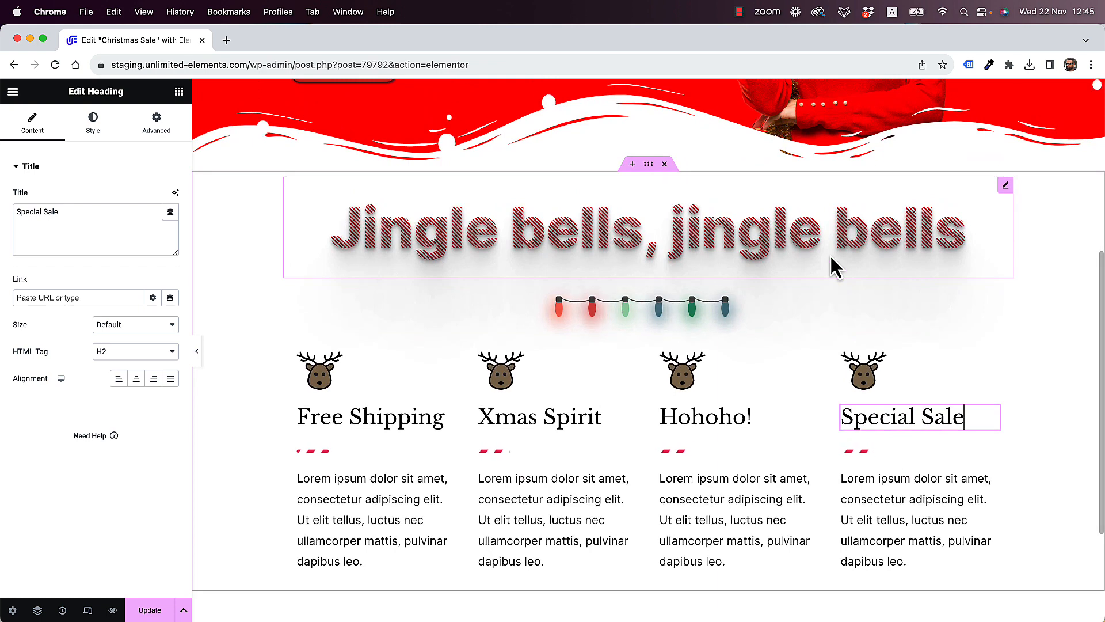
scroll(831, 257, up, 1)
click(500, 397)
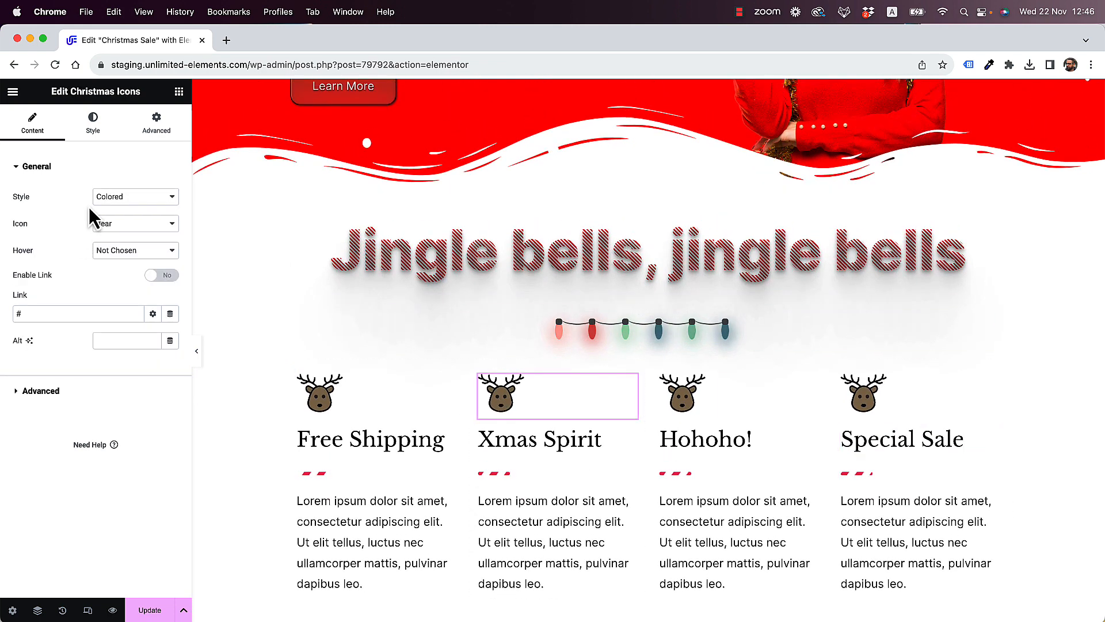
click(117, 225)
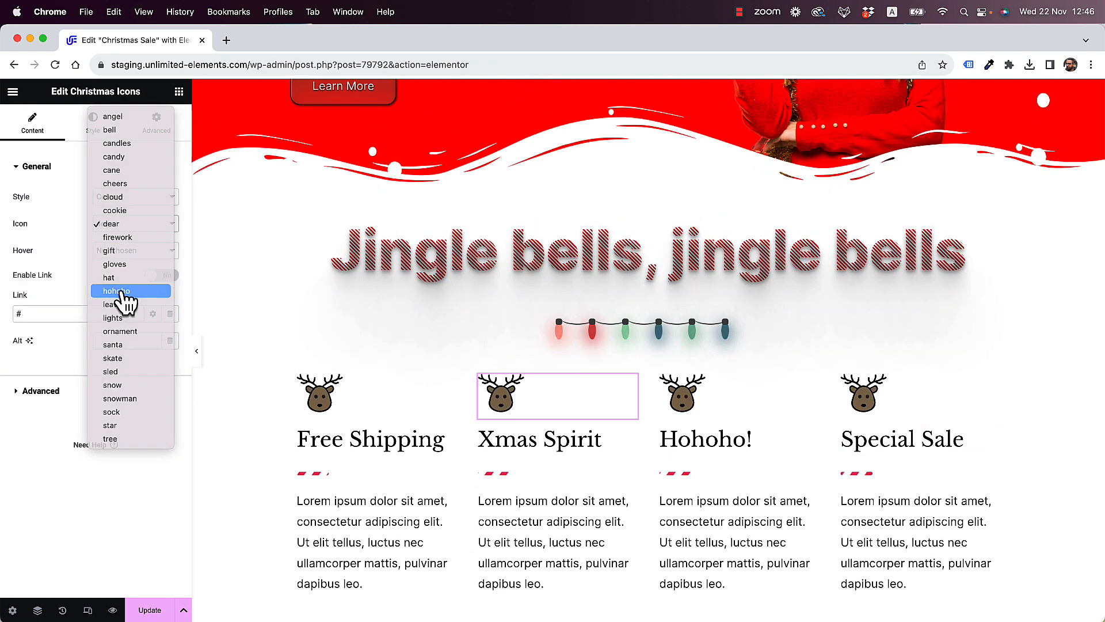
click(117, 291)
Change the Christmas icon above the "Hohoho!" heading to lights
click(683, 383)
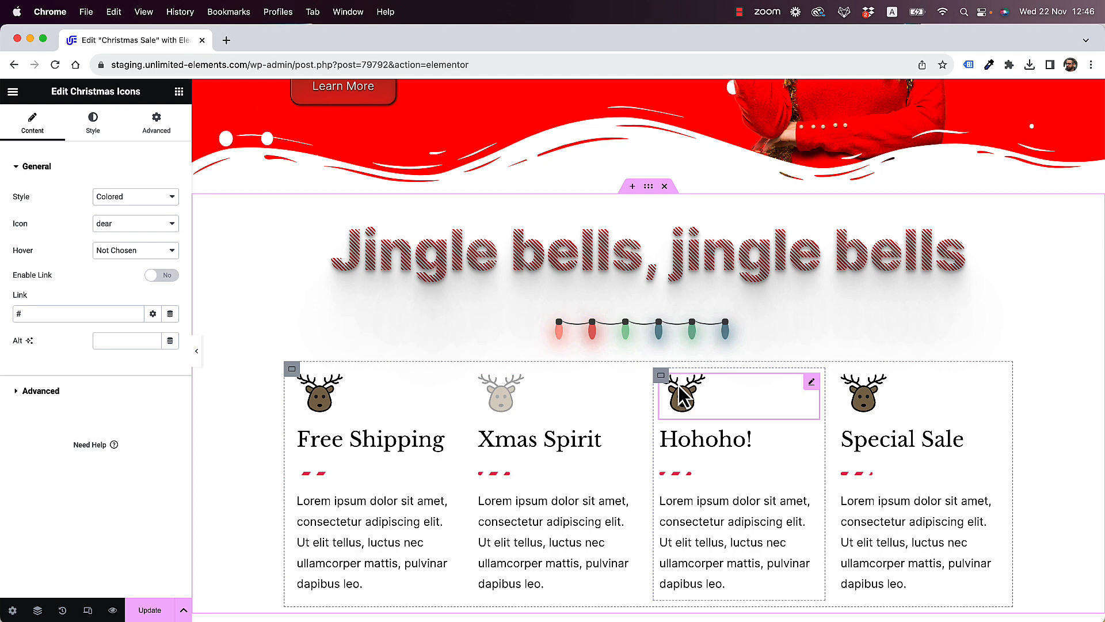
click(137, 226)
click(137, 319)
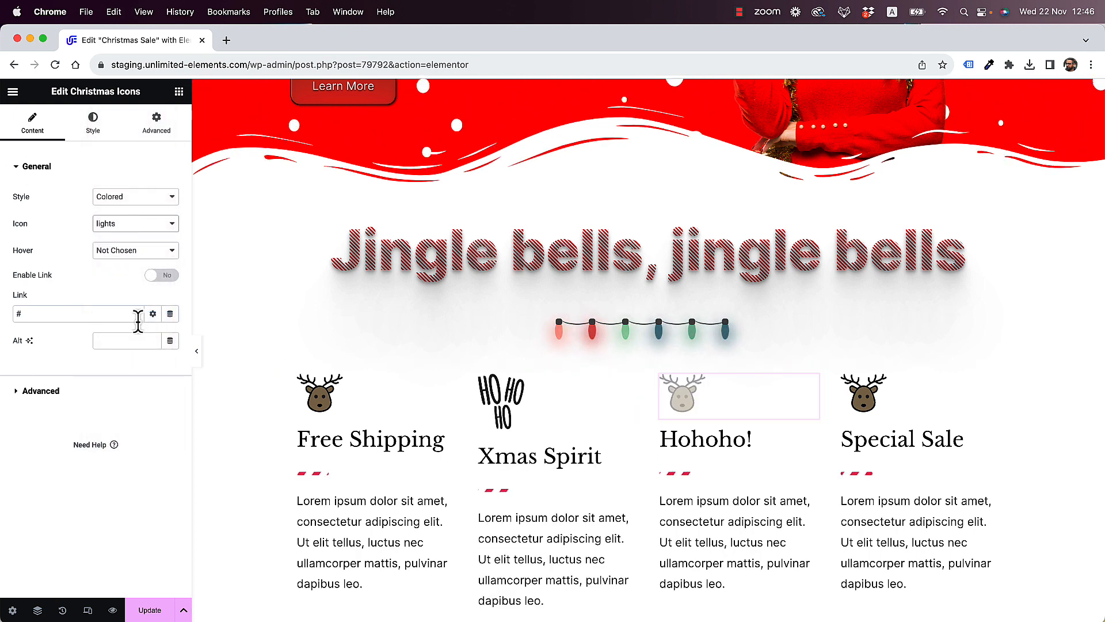
Change the Christmas icon above the "Xmas Spirit" heading to cane
click(504, 403)
click(134, 228)
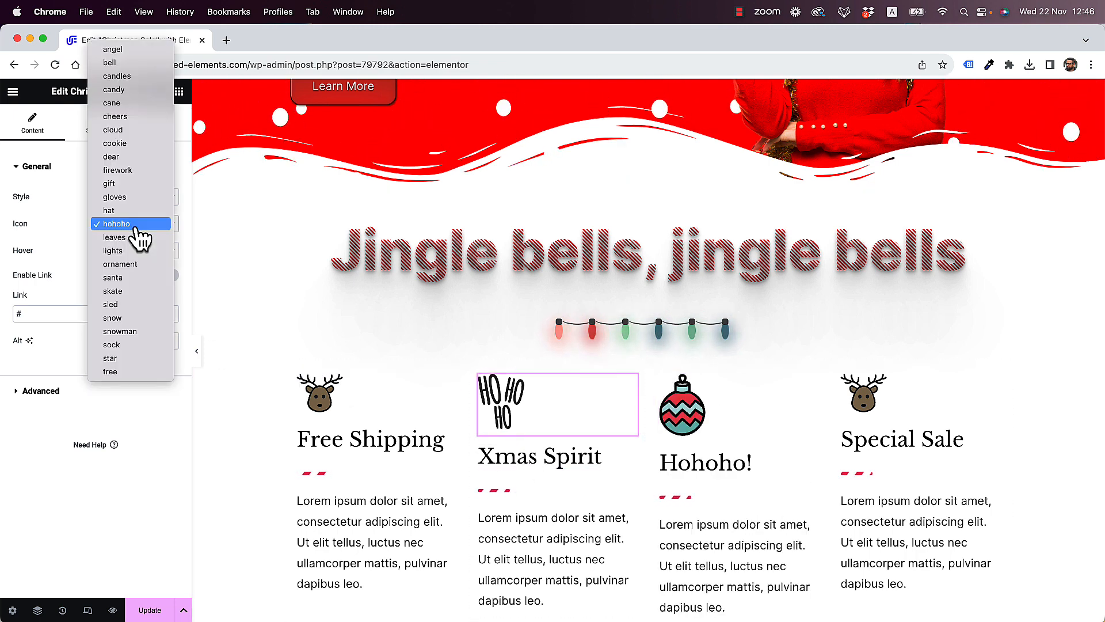
click(131, 104)
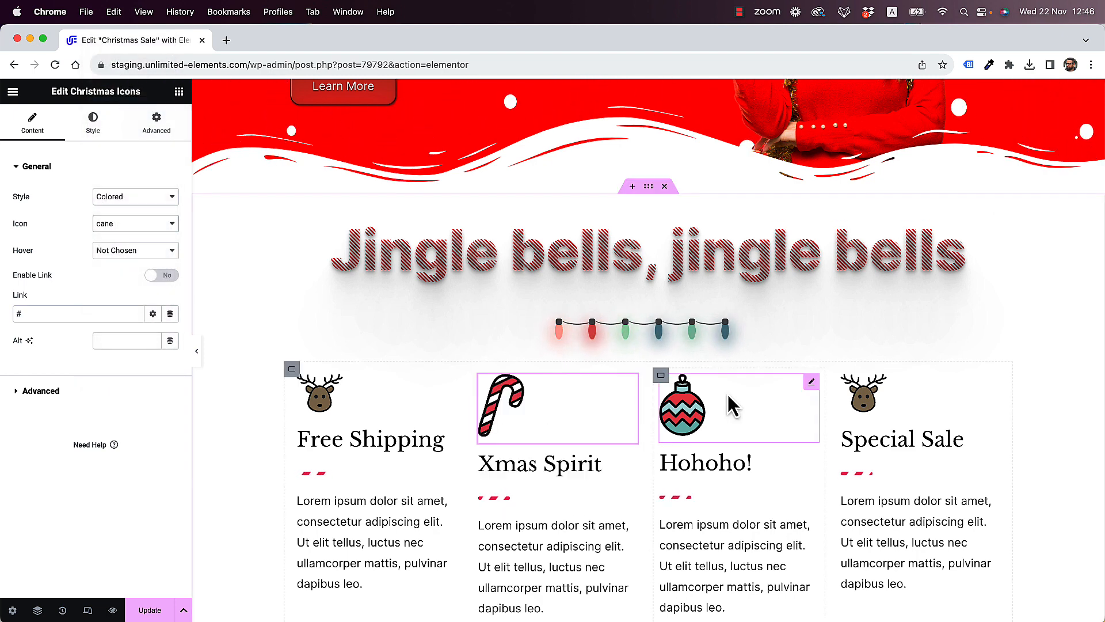
Try a width of 119 px on the third column's ornament icon and reset it to 72 px
click(662, 423)
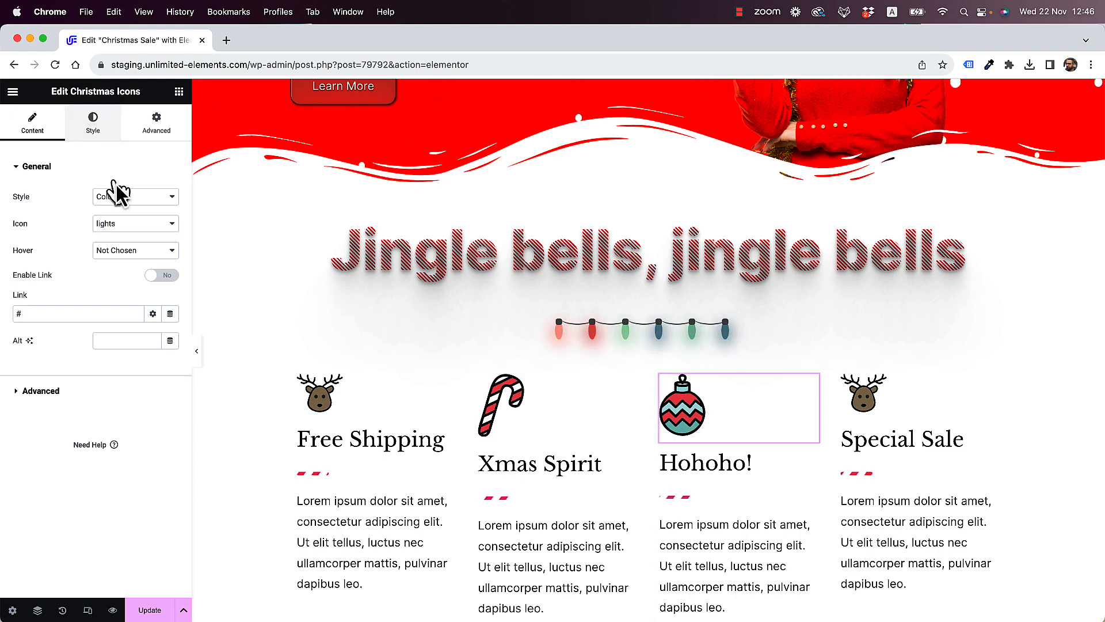
click(96, 139)
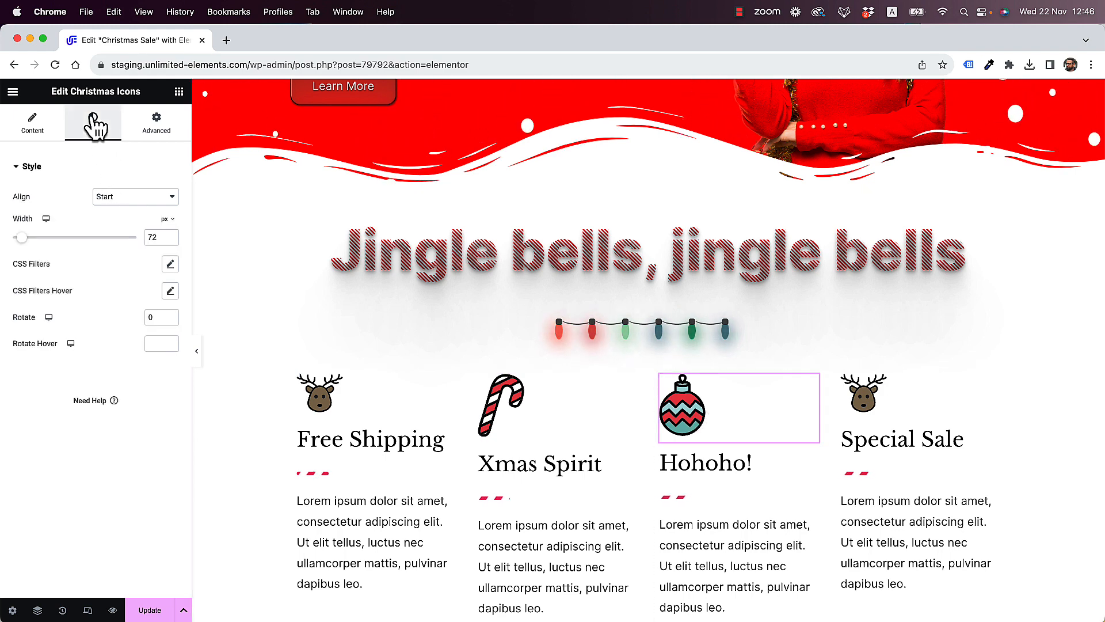
drag(22, 237, 27, 238)
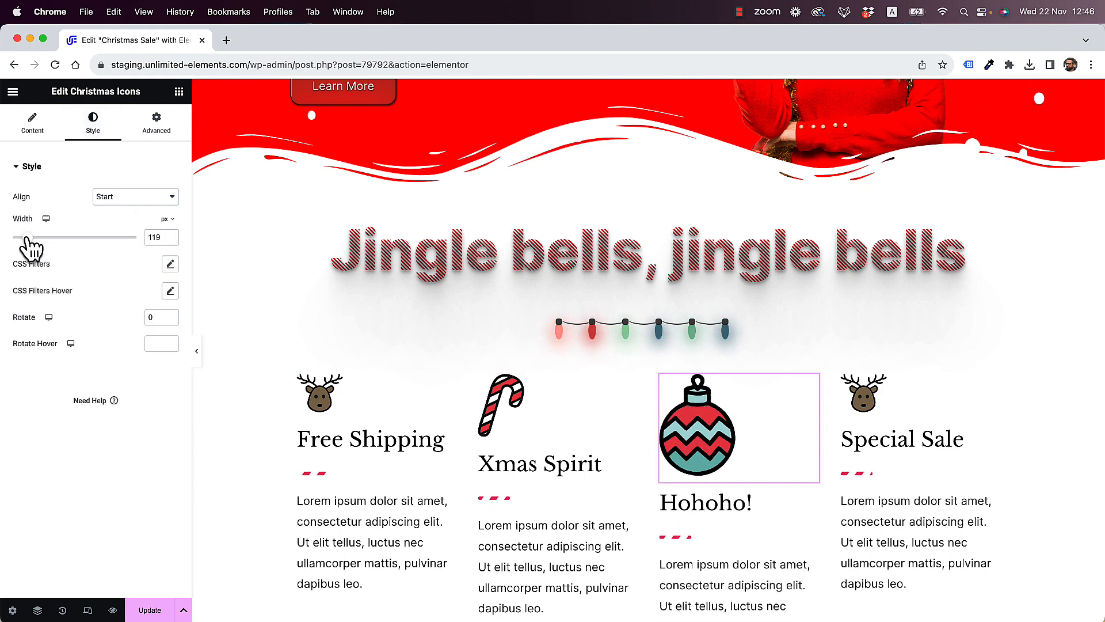
drag(163, 238, 147, 237)
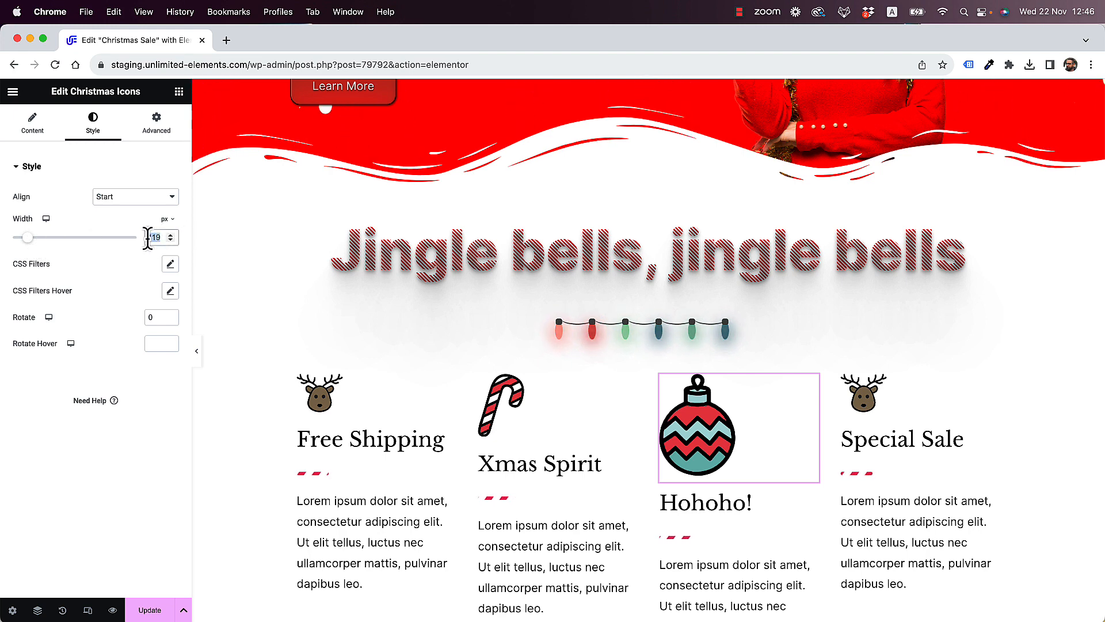
text(72)
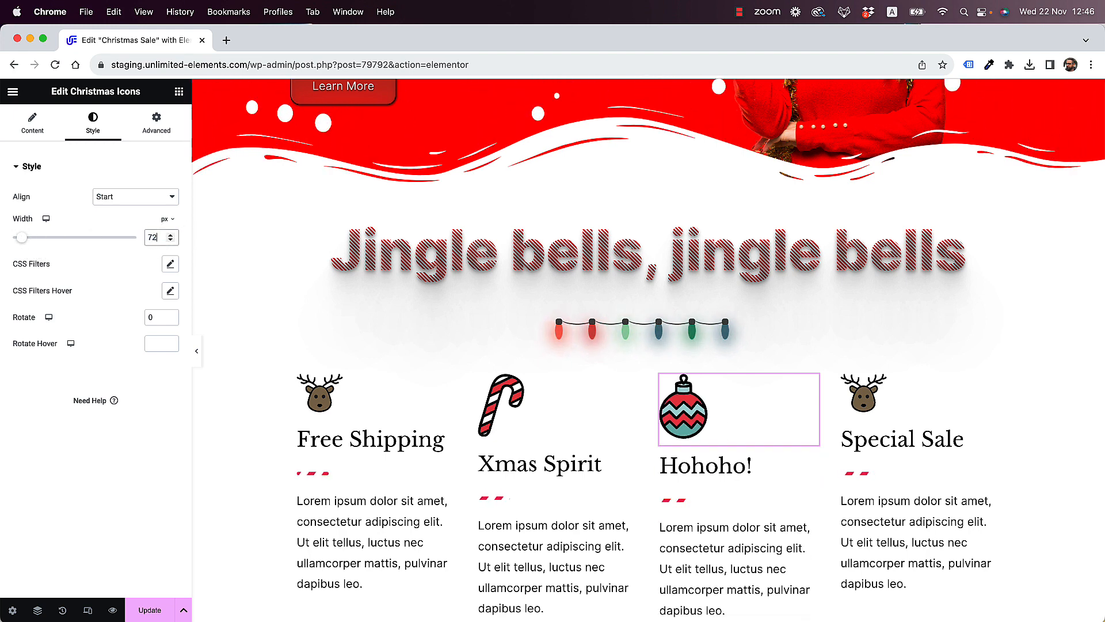
Enlarge the reindeer icon above the "Free Shipping" heading to a width of 114 px
click(320, 394)
click(92, 122)
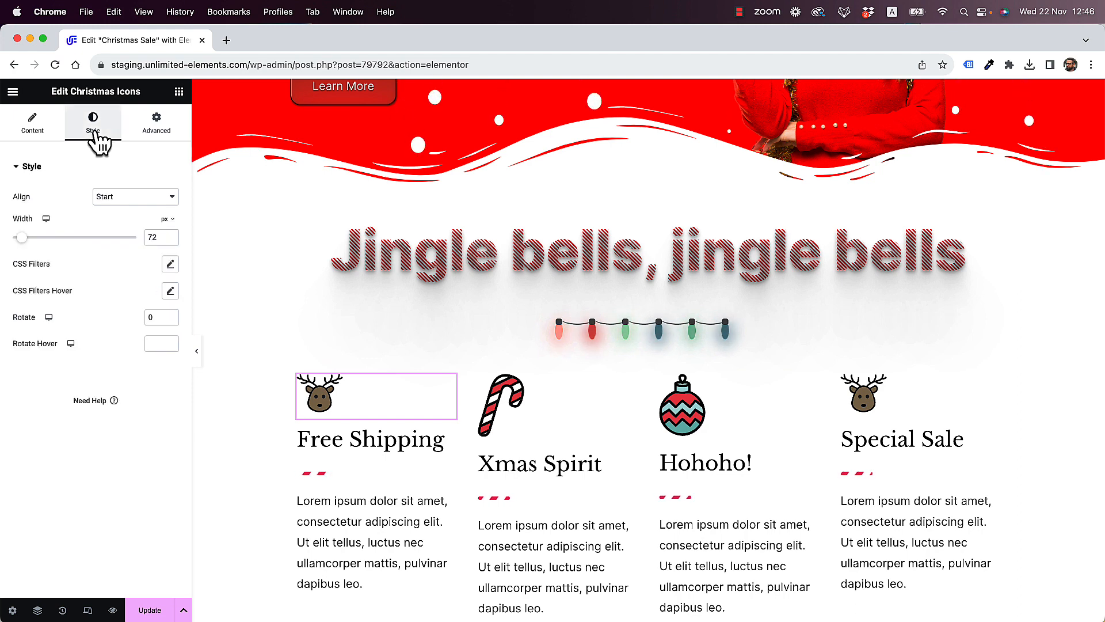
drag(22, 237, 28, 238)
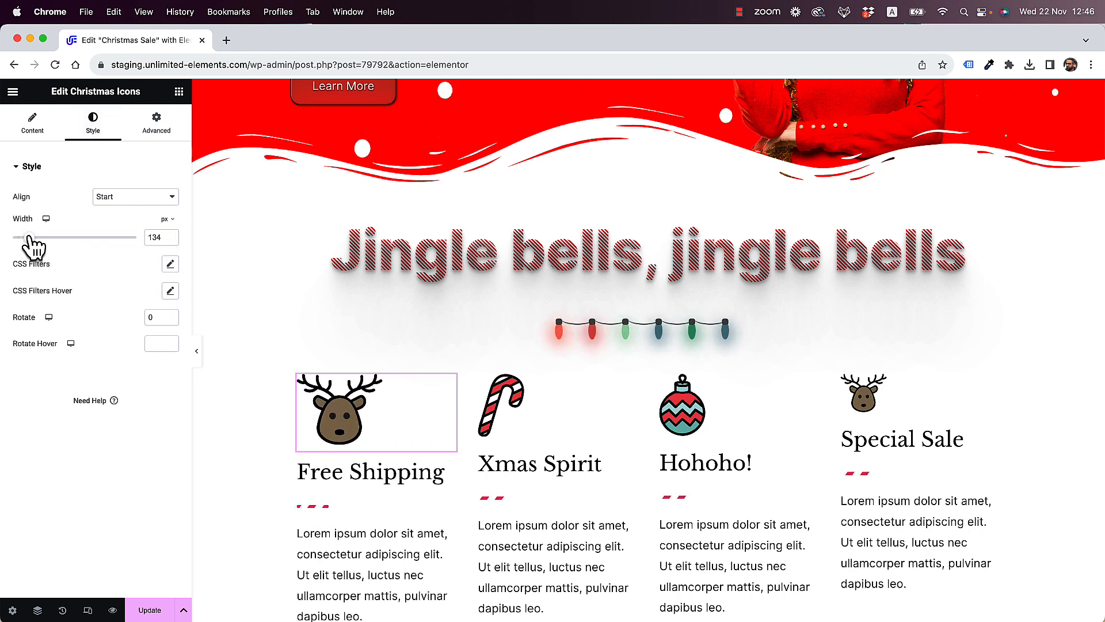
click(151, 237)
key(Down)
key(Down)
key(Down)
key(Down)
key(Down)
key(Down)
key(Down)
key(Down)
key(Down)
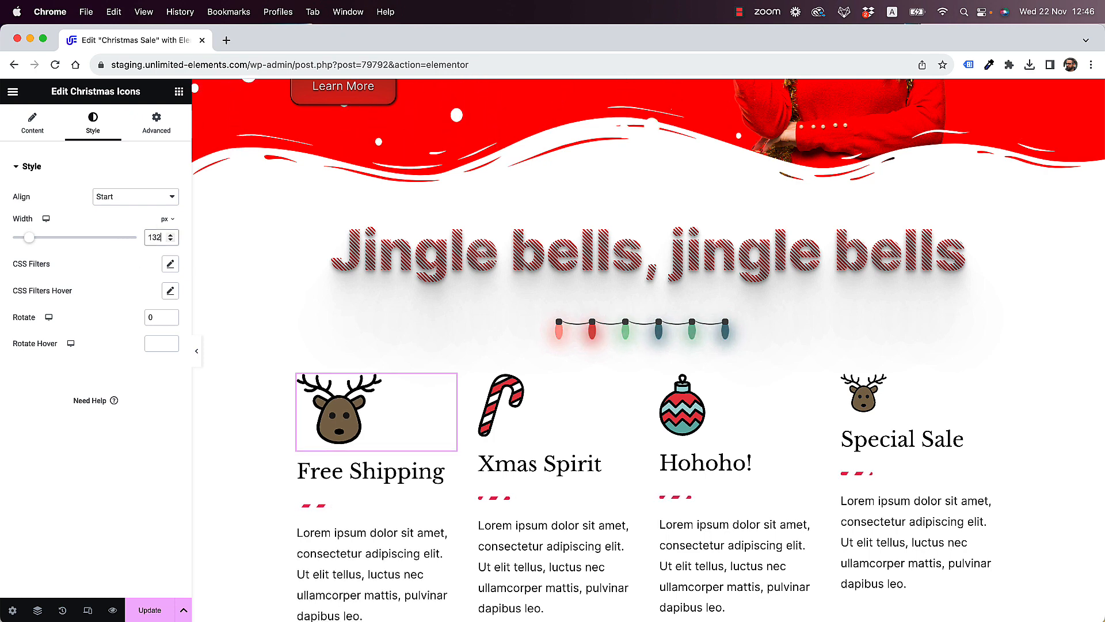
key(Down)
key(Down)
key(Down)
key(Down)
key(Down)
key(Down)
key(Down)
key(Down)
key(Down)
key(Down)
key(Down)
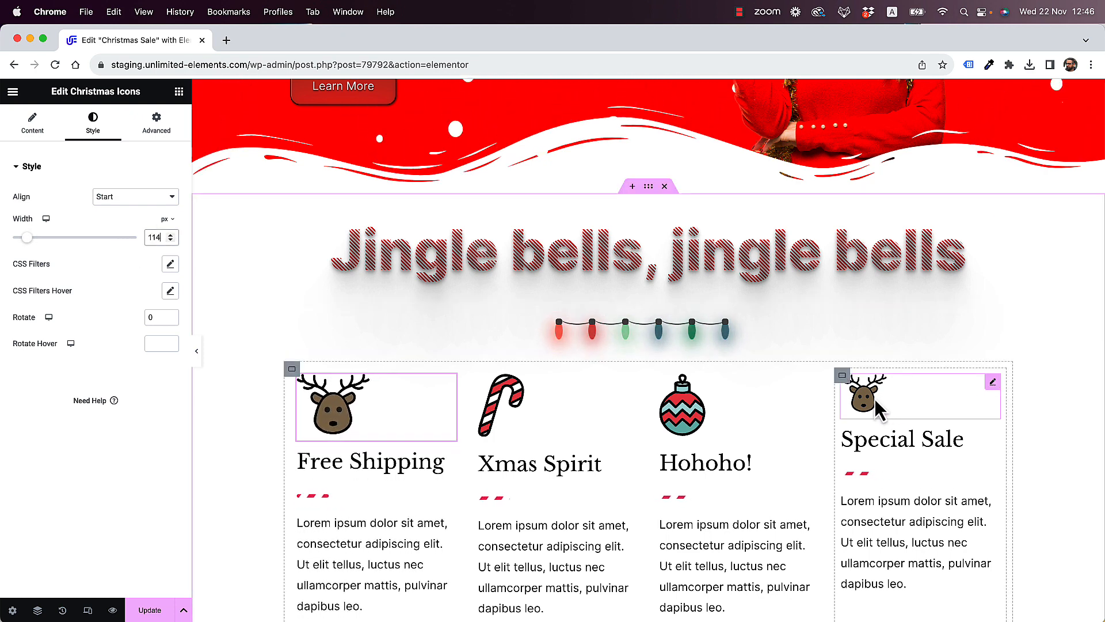
Change the Christmas icon above the "Special Sale" heading to santa
click(857, 391)
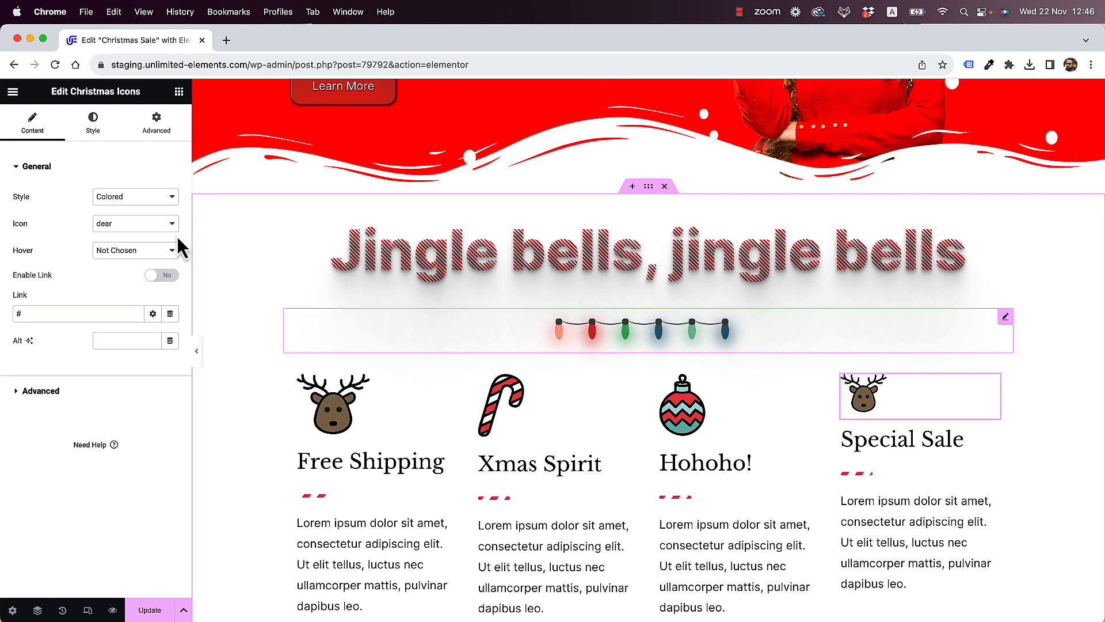
click(127, 230)
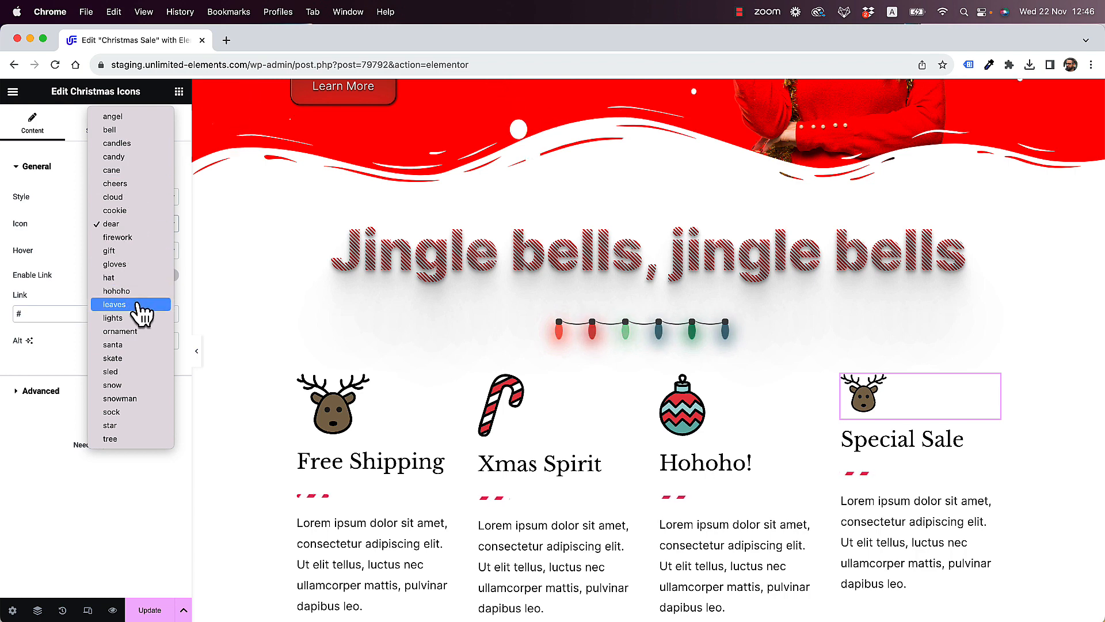
click(131, 344)
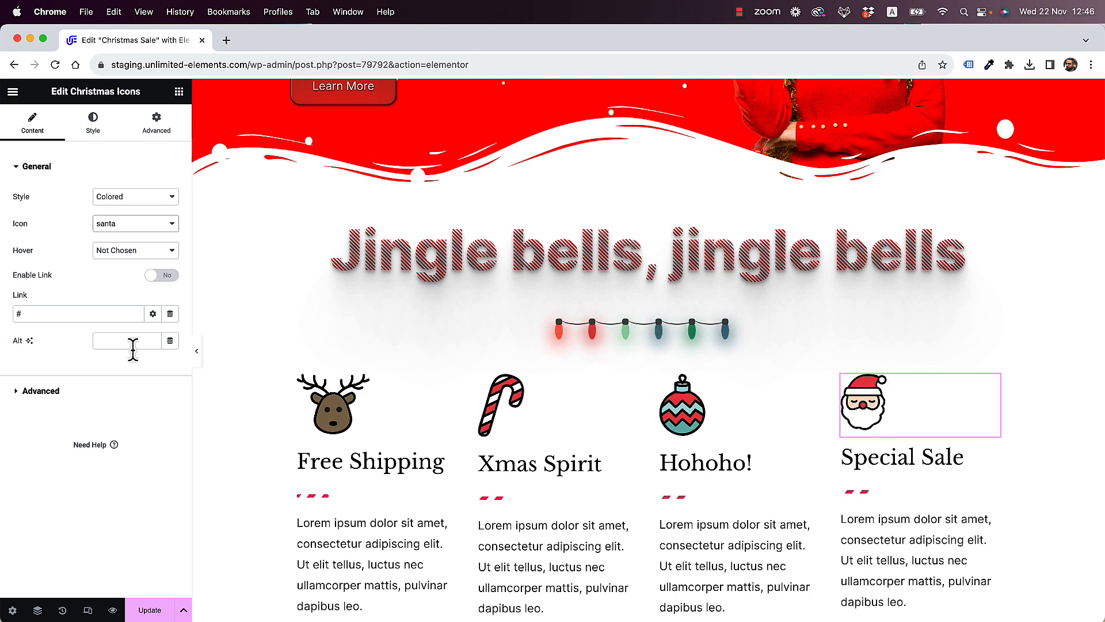
Review the page from the Christmas Sale banner down to the row of four icon columns
scroll(738, 406, down, 4)
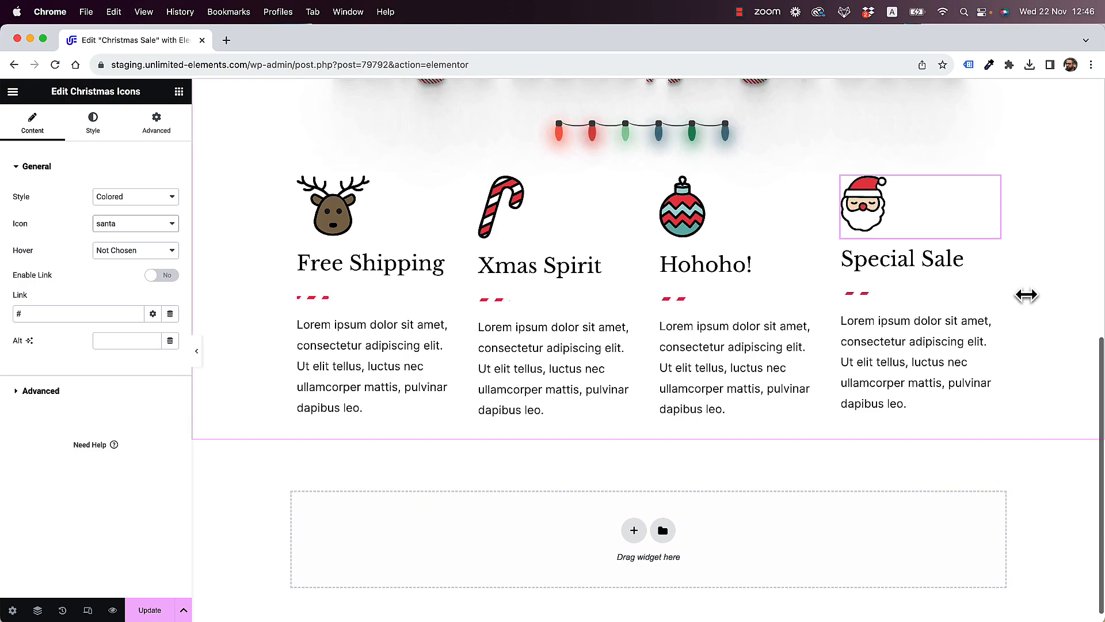
scroll(1030, 302, up, 2)
scroll(1026, 294, up, 5)
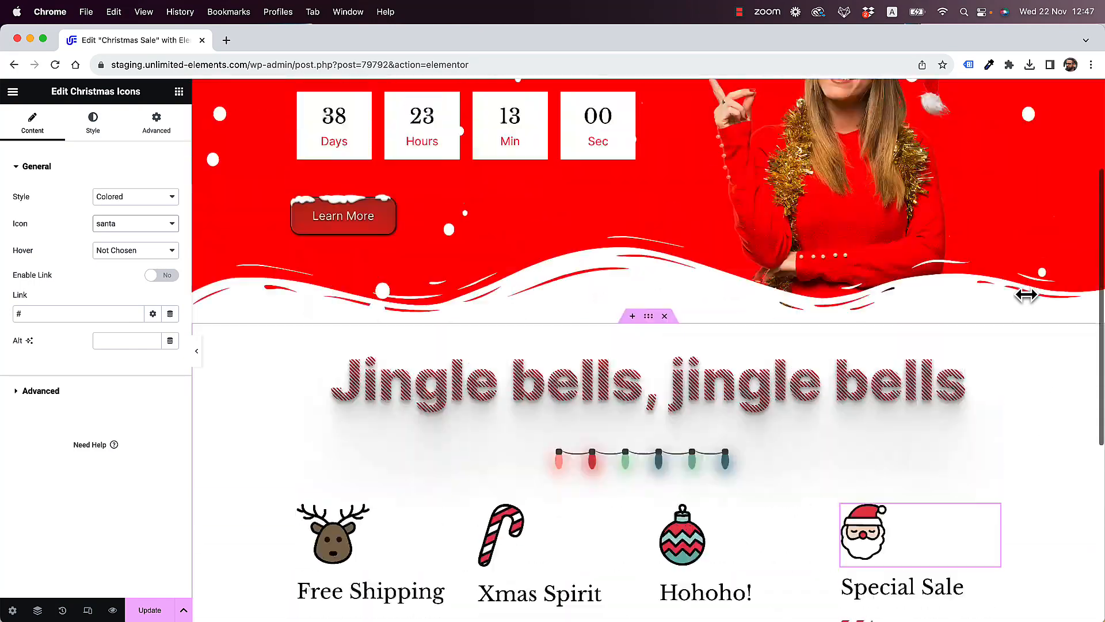
scroll(1026, 294, down, 6)
scroll(1026, 294, up, 7)
scroll(1027, 295, down, 6)
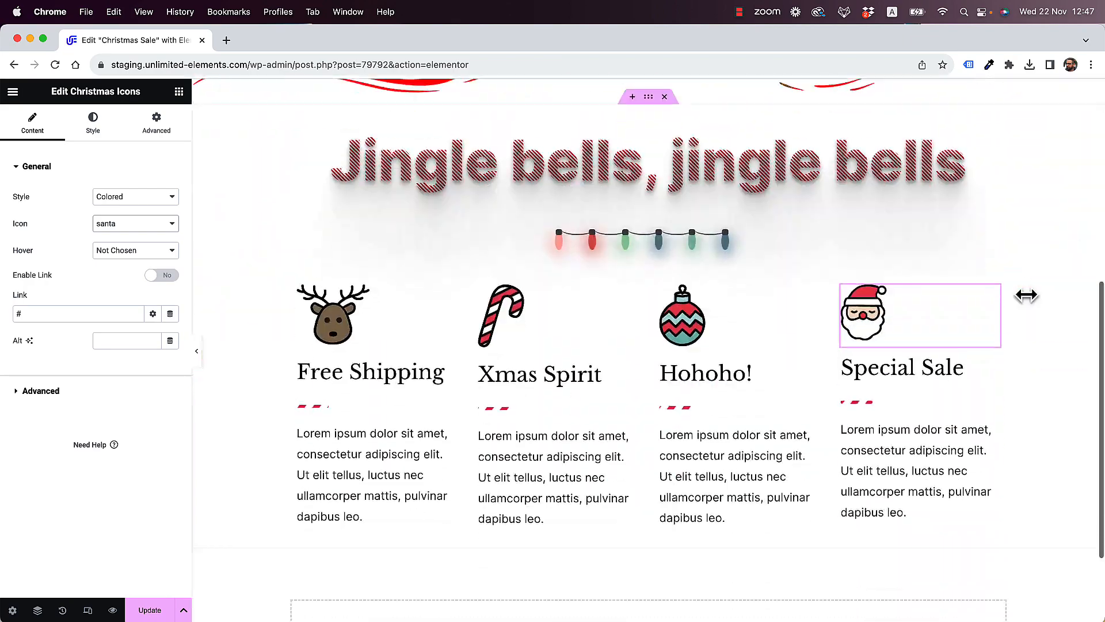
scroll(1027, 295, up, 6)
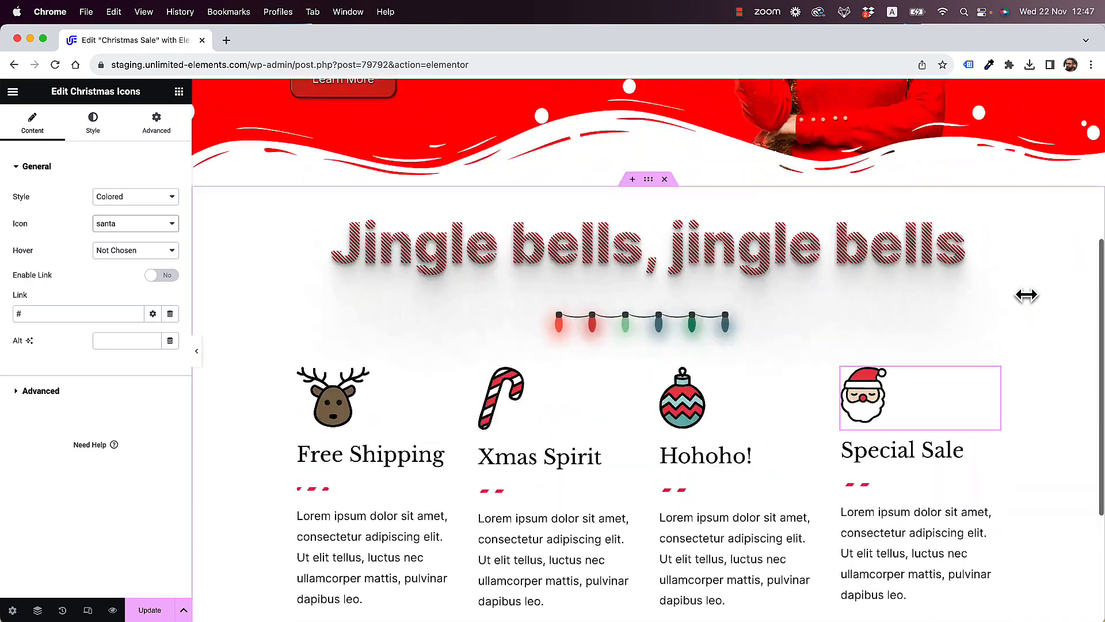
scroll(1026, 295, down, 6)
scroll(1026, 295, up, 2)
scroll(1026, 294, up, 6)
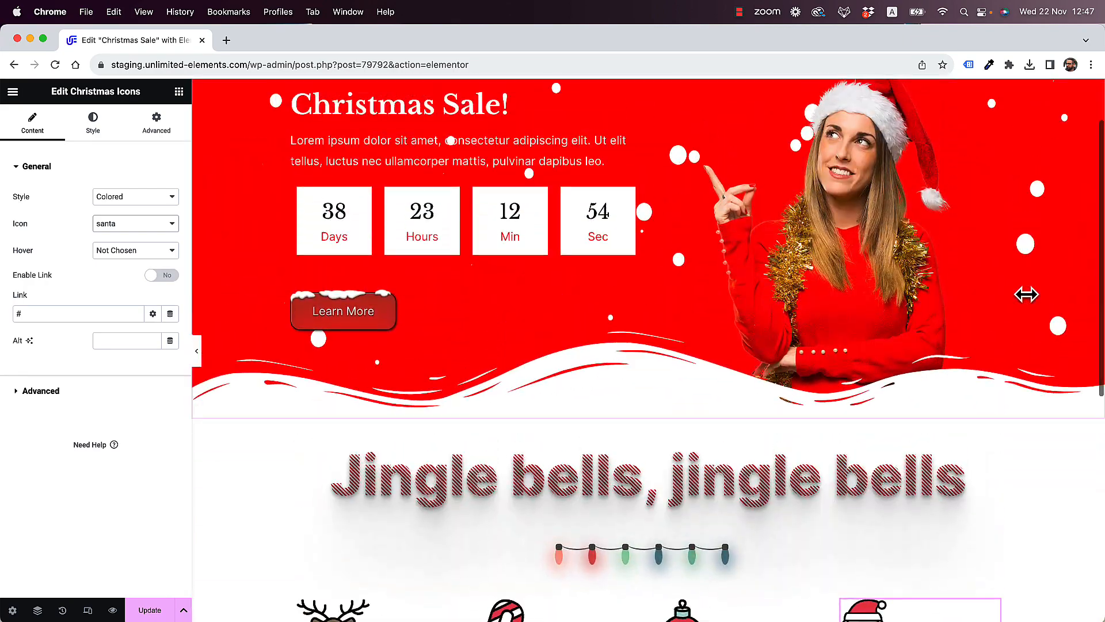
scroll(1026, 294, down, 8)
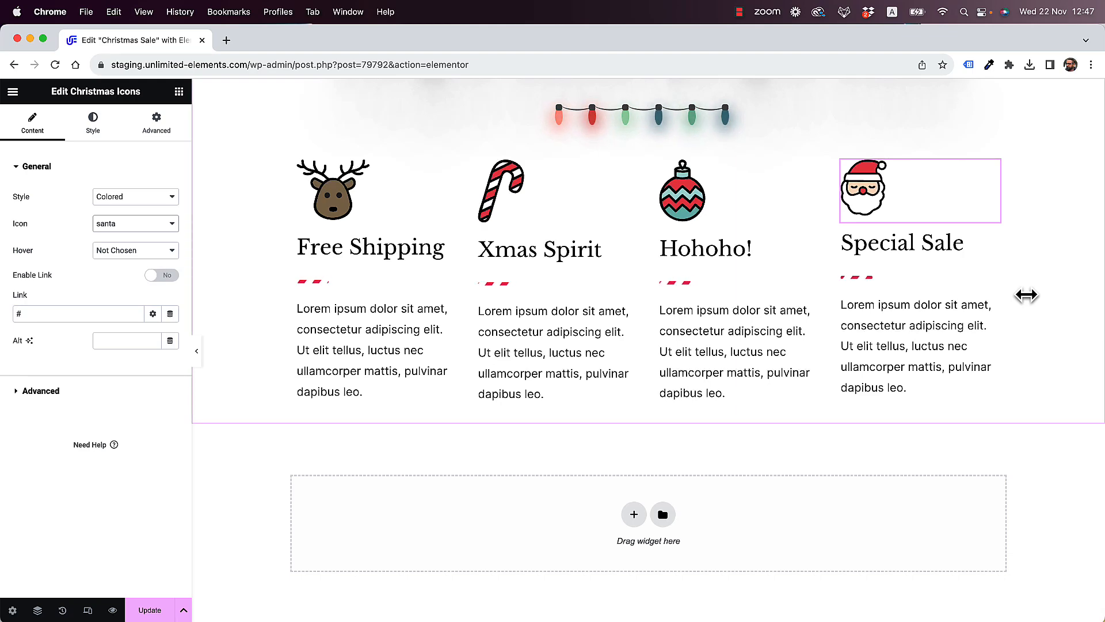
Set the padding of the container holding the Christmas text and icon columns to 100 px at the bottom and 0 on the other sides
scroll(864, 278, up, 2)
scroll(662, 176, up, 1)
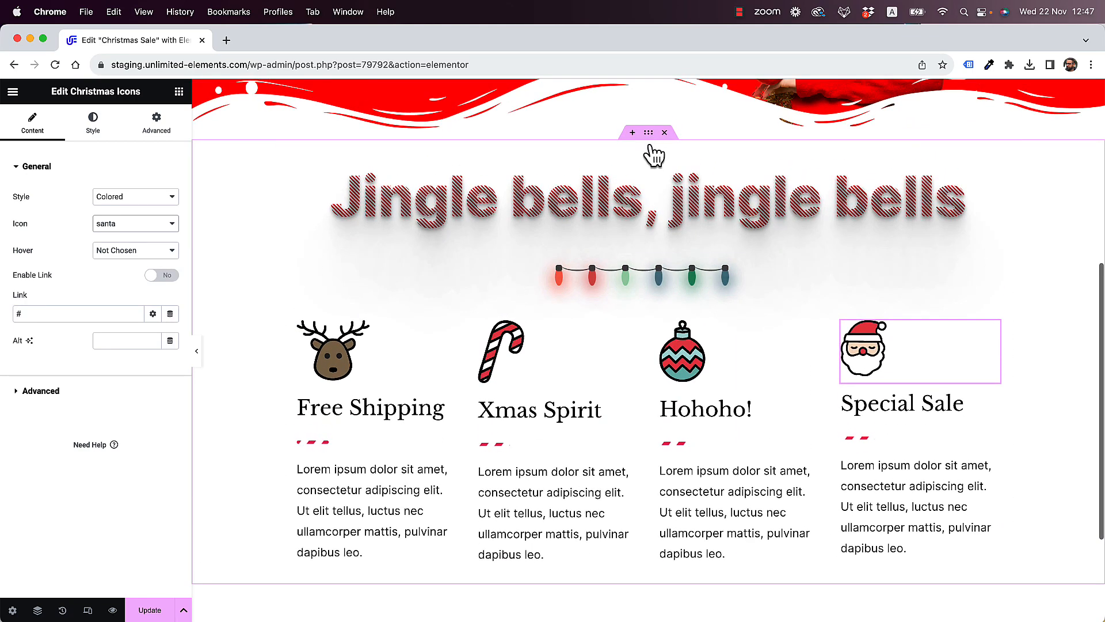
click(649, 132)
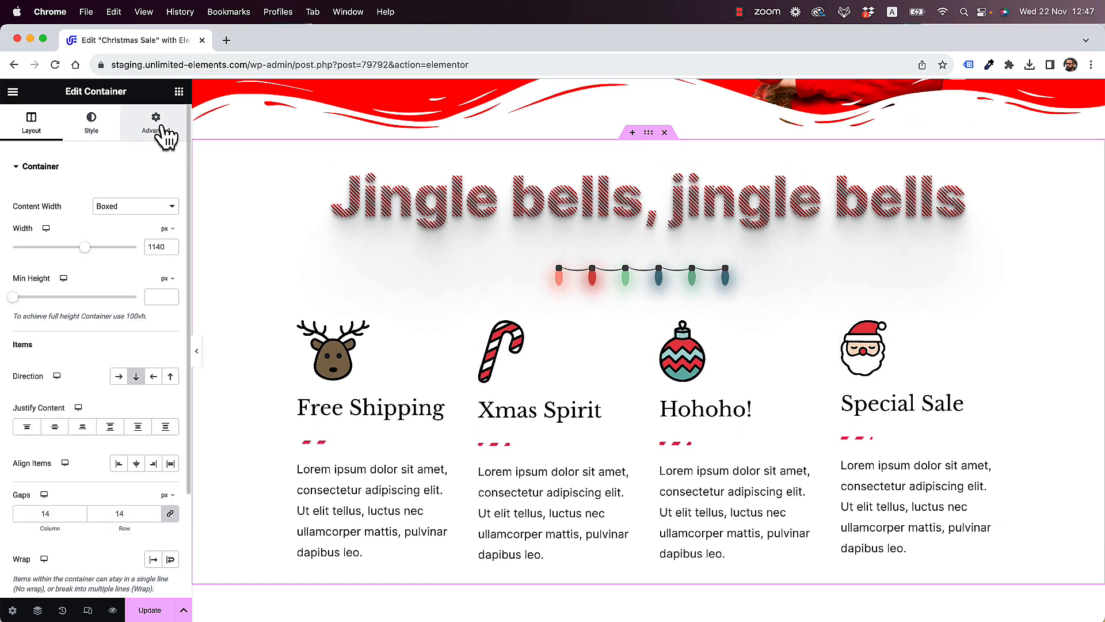
click(164, 133)
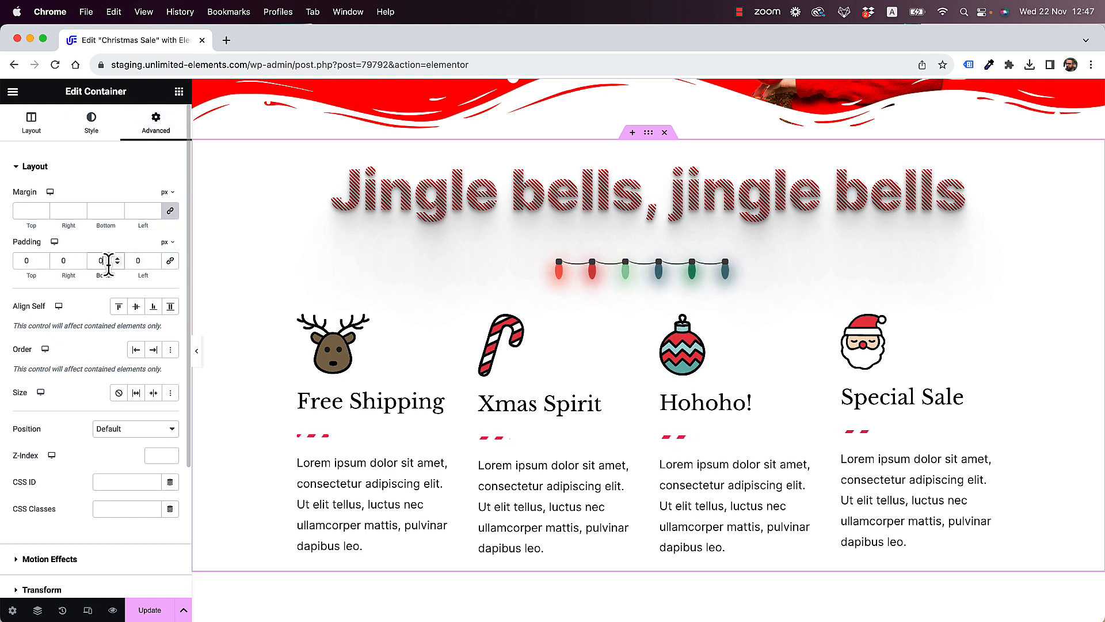
text(100)
scroll(618, 278, down, 5)
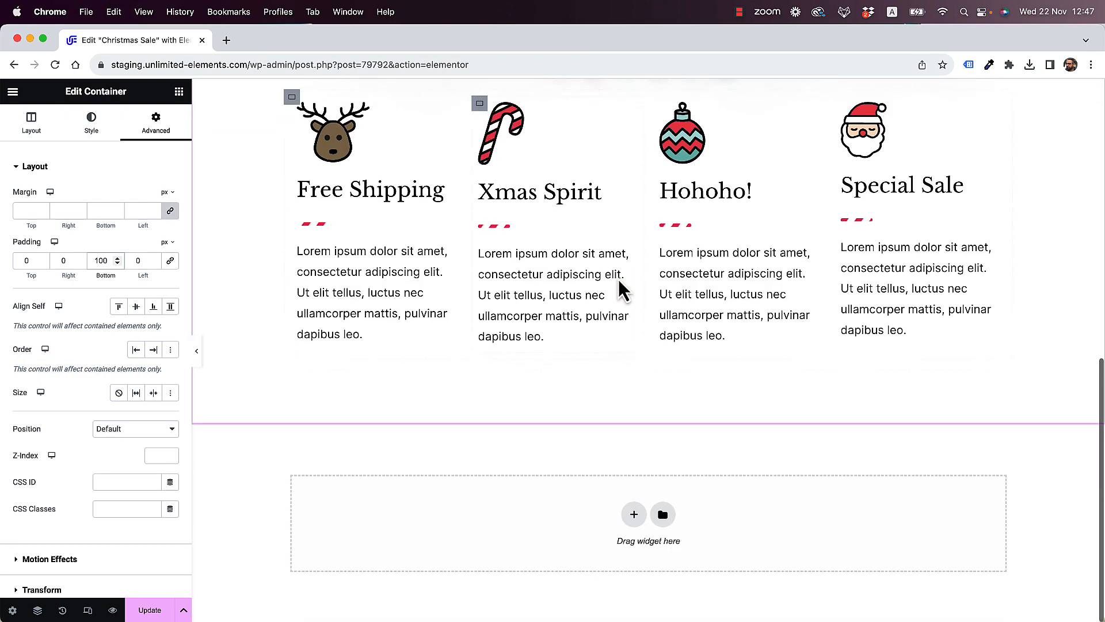
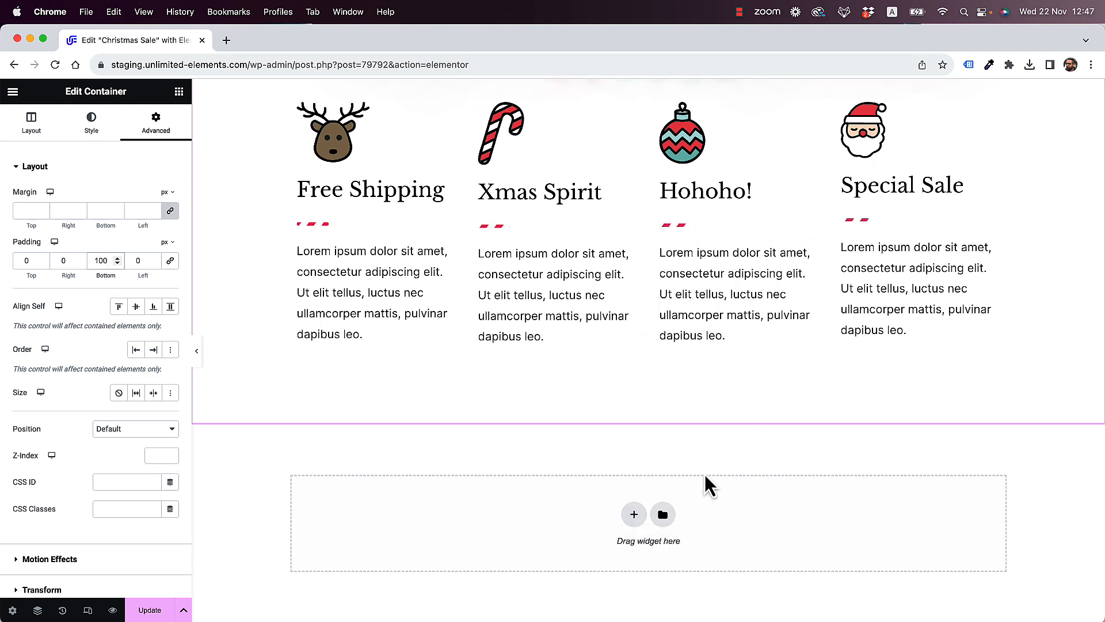
scroll(672, 368, up, 10)
scroll(672, 369, down, 10)
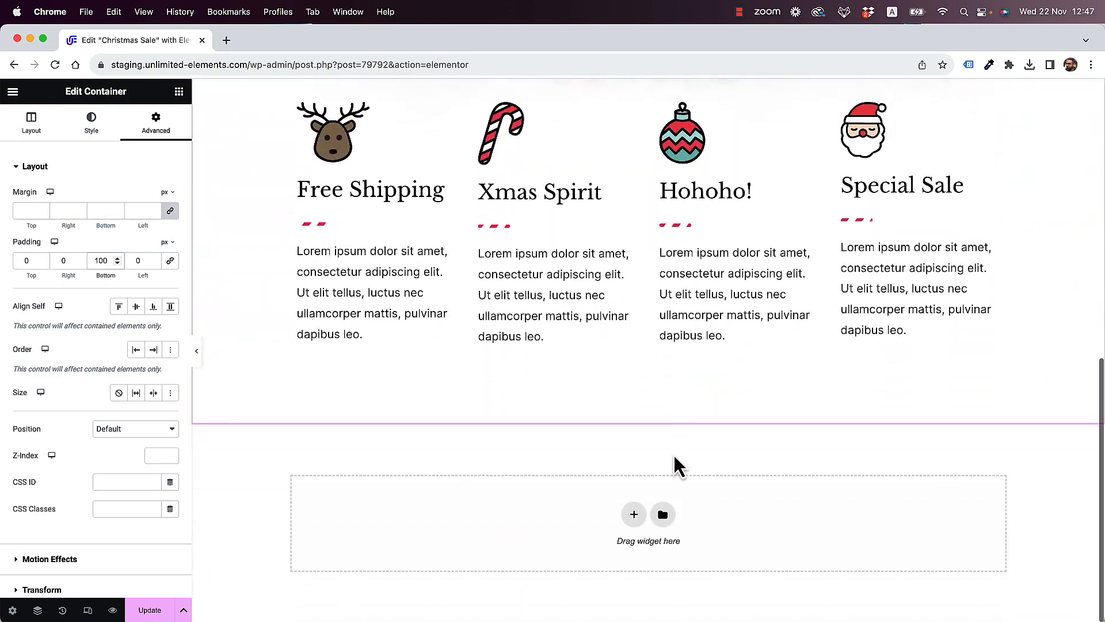
Add a new single-column container below the section with the four icon columns
click(635, 515)
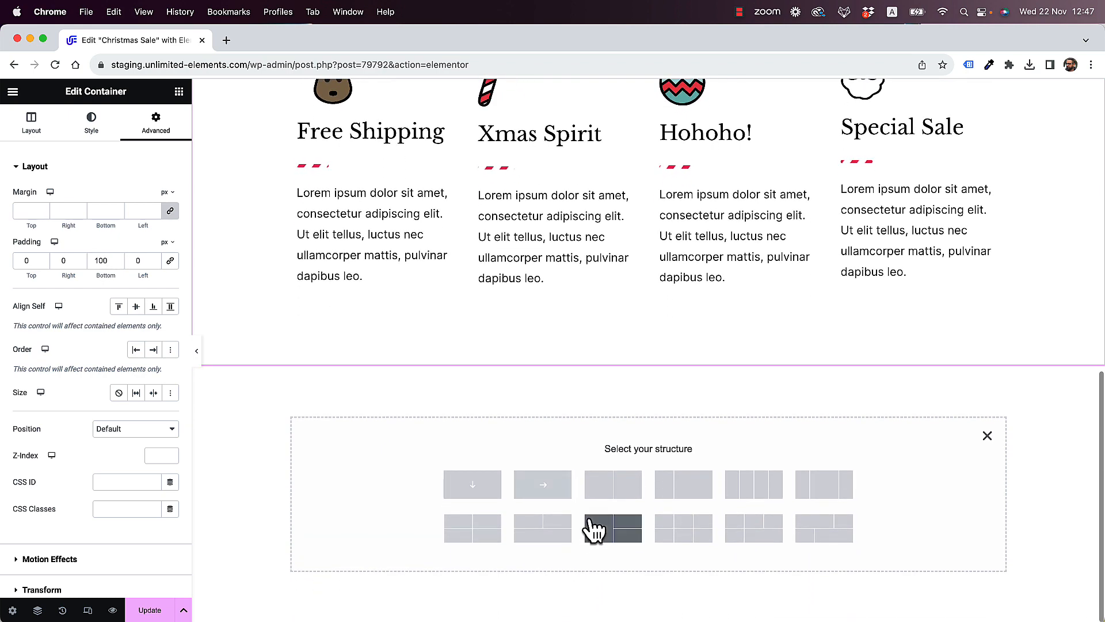
click(470, 494)
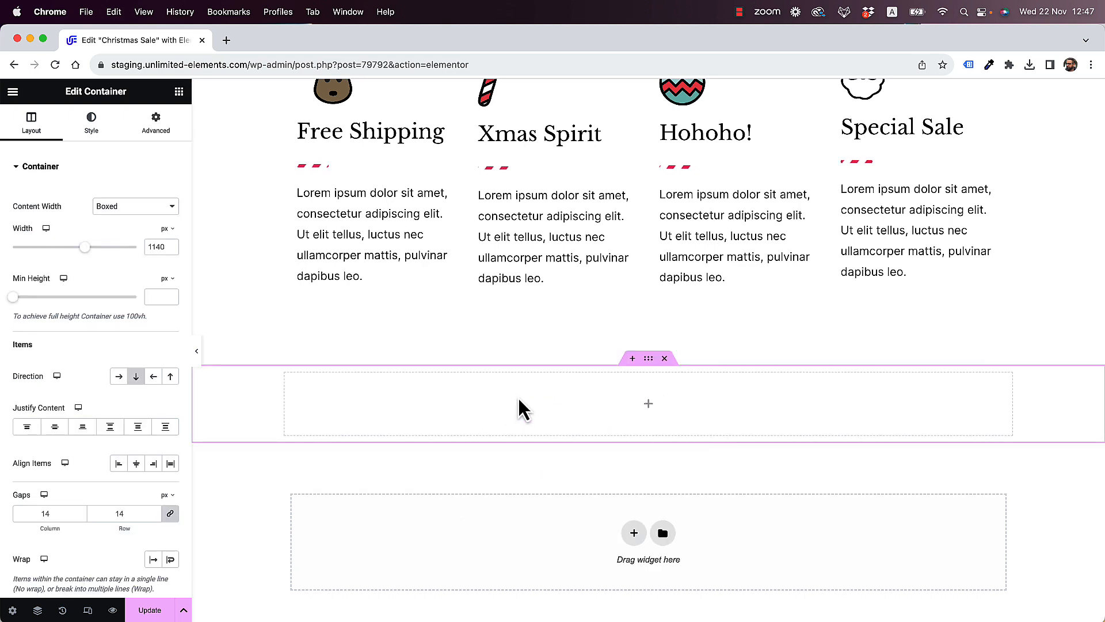
scroll(521, 408, up, 8)
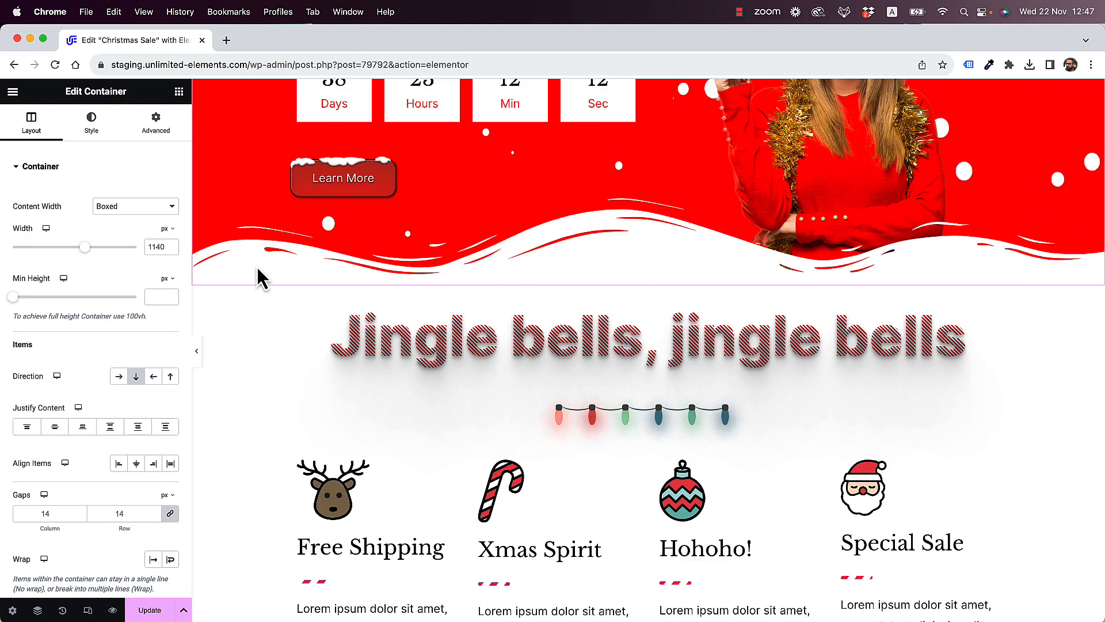
scroll(703, 289, down, 8)
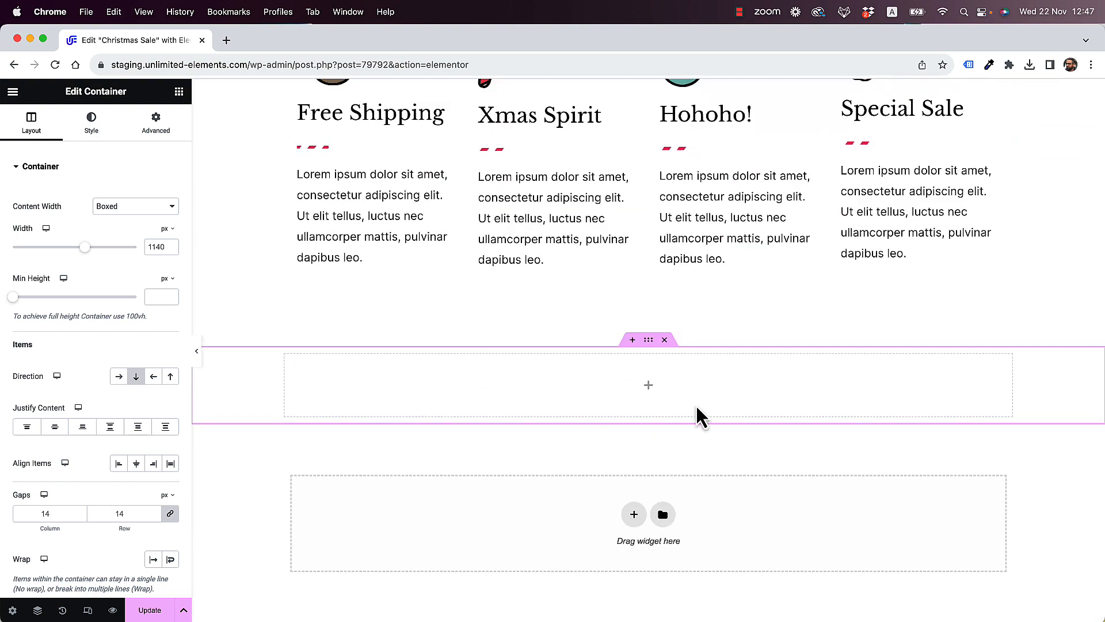
Give the new container a classic background in red, #FF0000
click(92, 124)
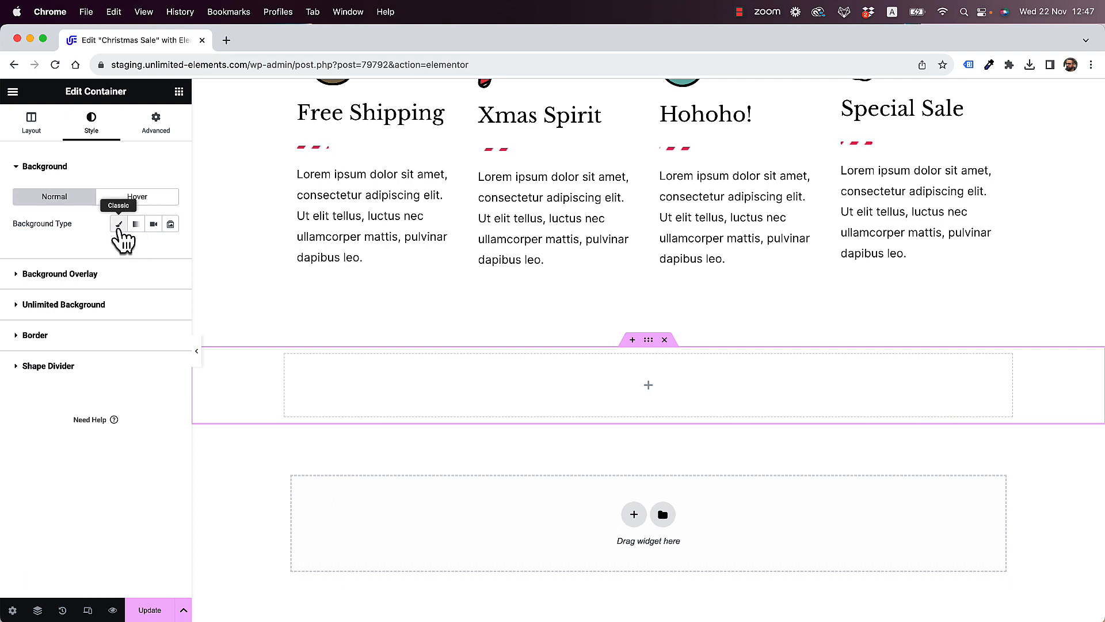
click(118, 224)
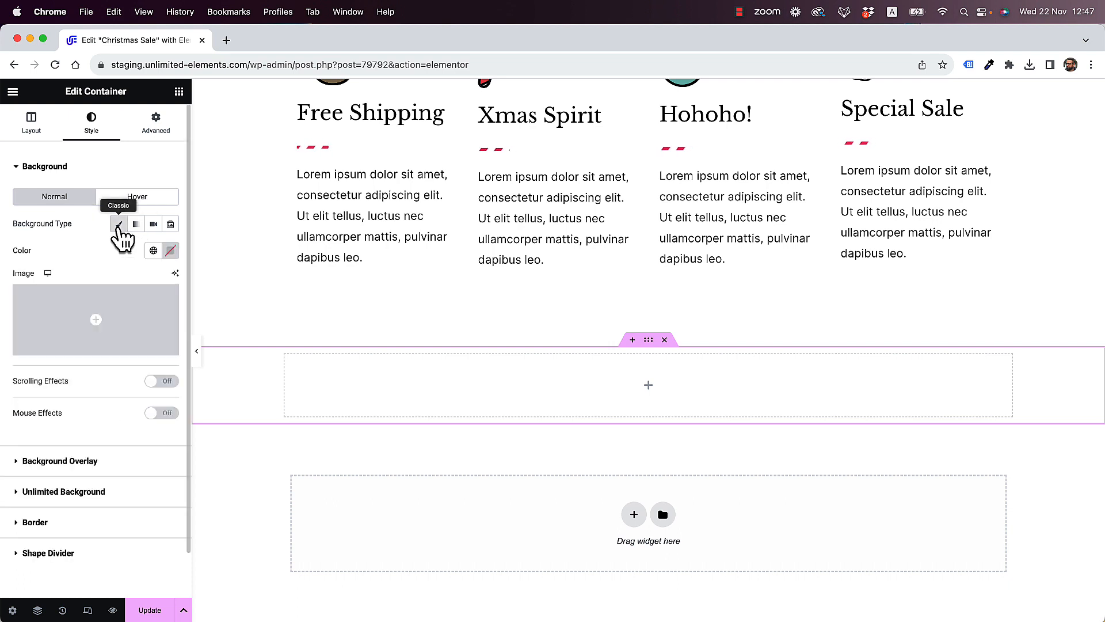
click(170, 250)
drag(207, 309, 249, 303)
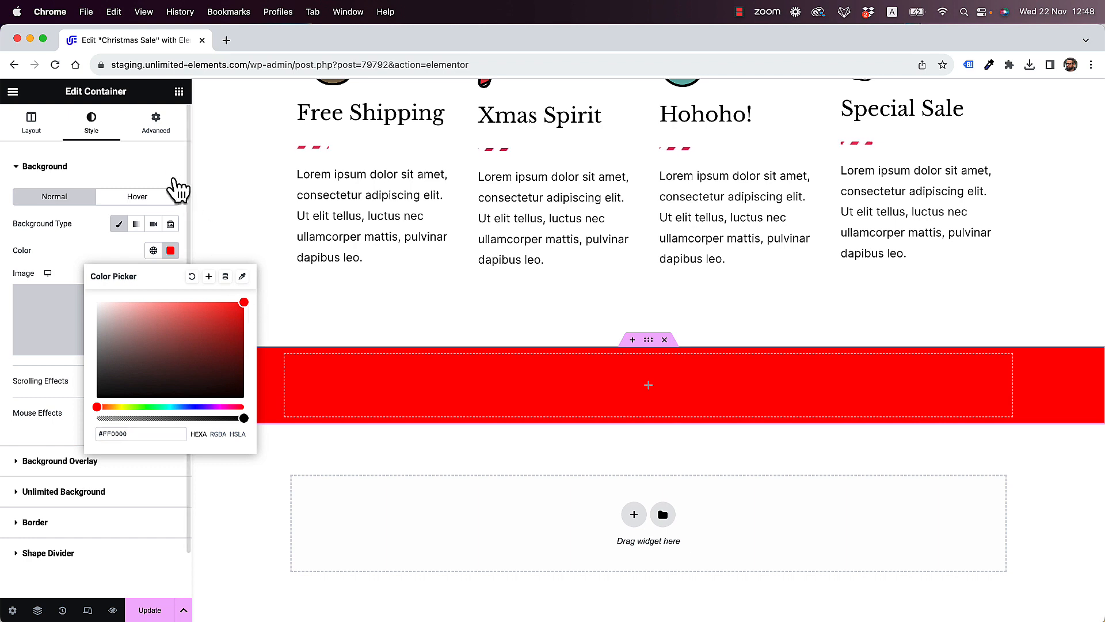
click(166, 169)
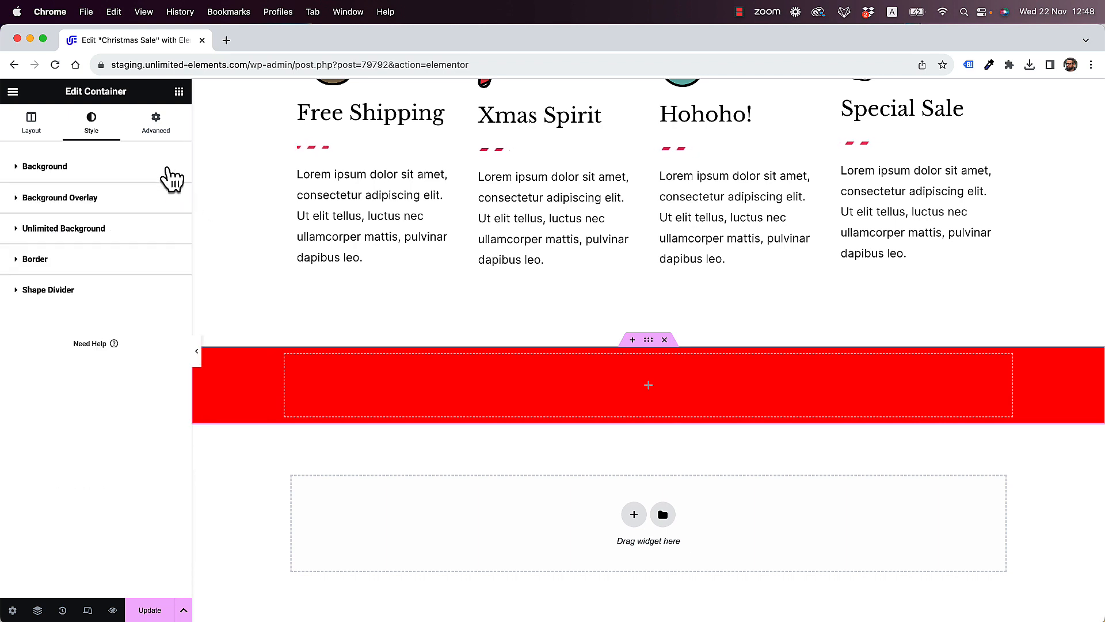
Add an Image widget to the red container and fill it with trees.png from the media library
click(179, 93)
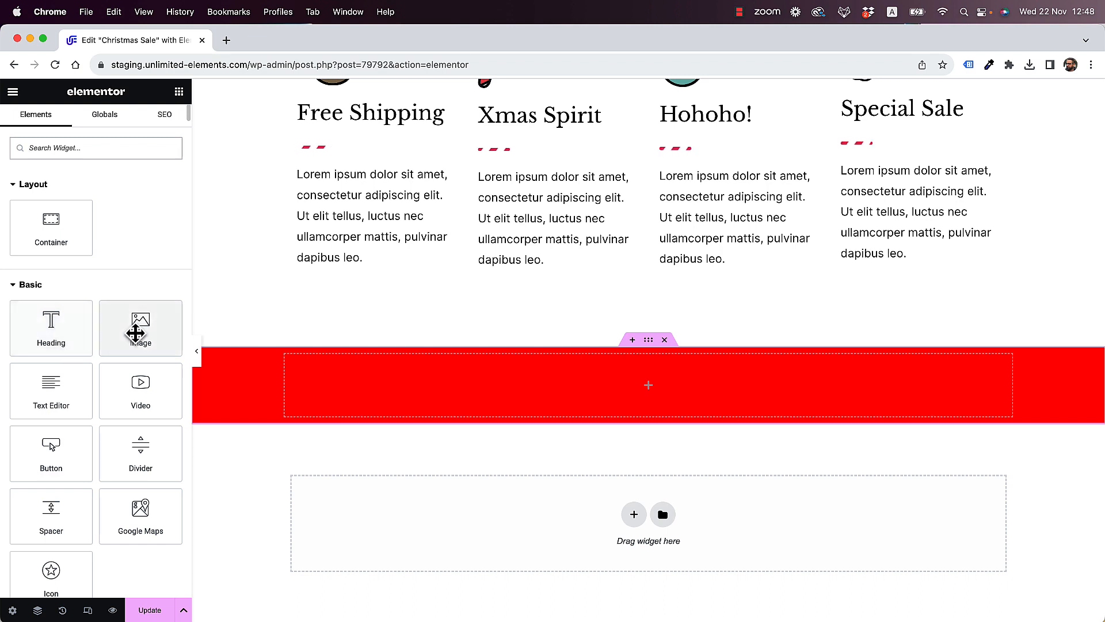
drag(140, 321, 505, 399)
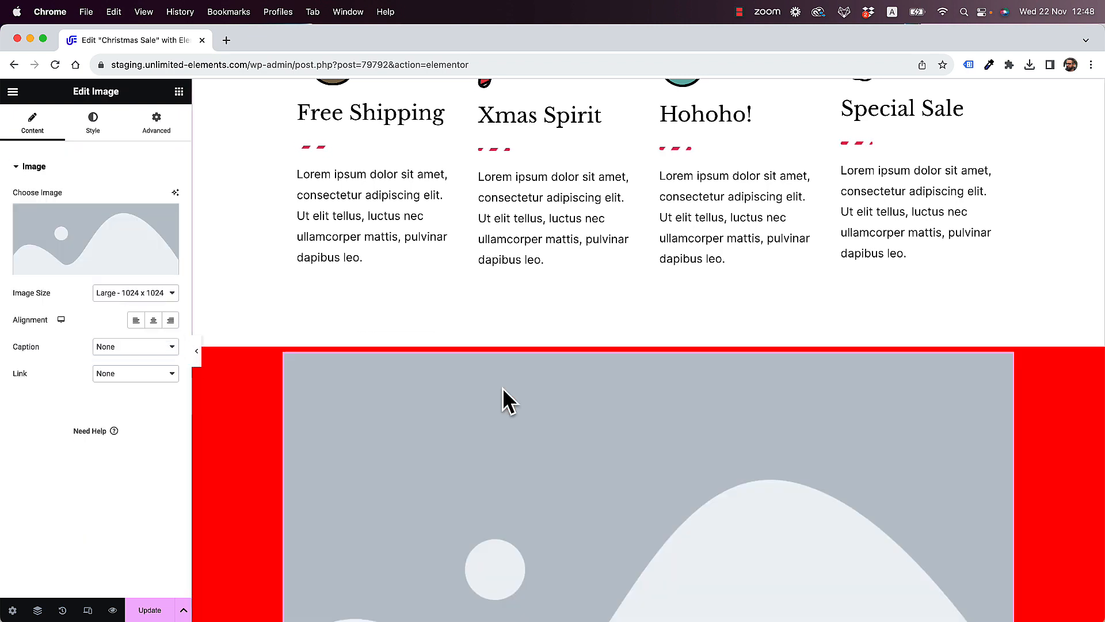
click(138, 269)
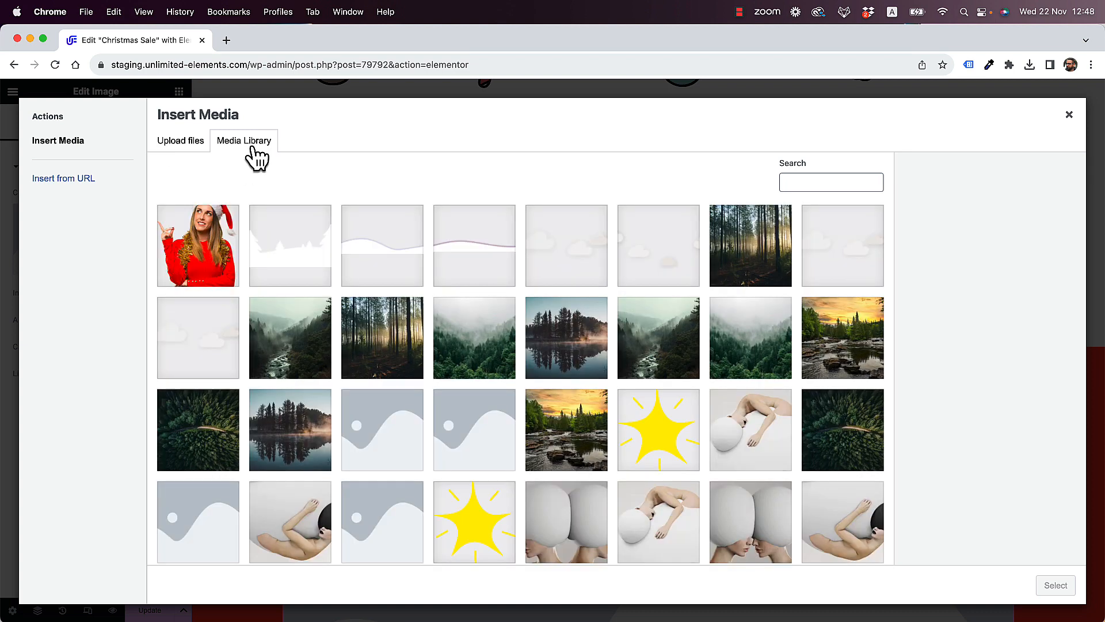
click(302, 255)
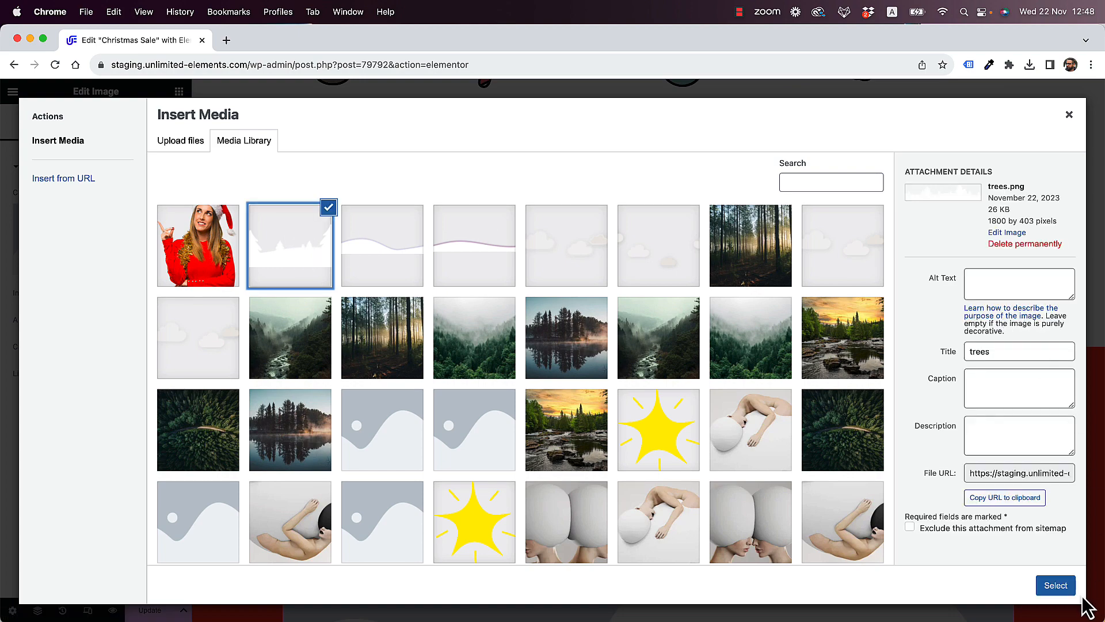
click(1057, 586)
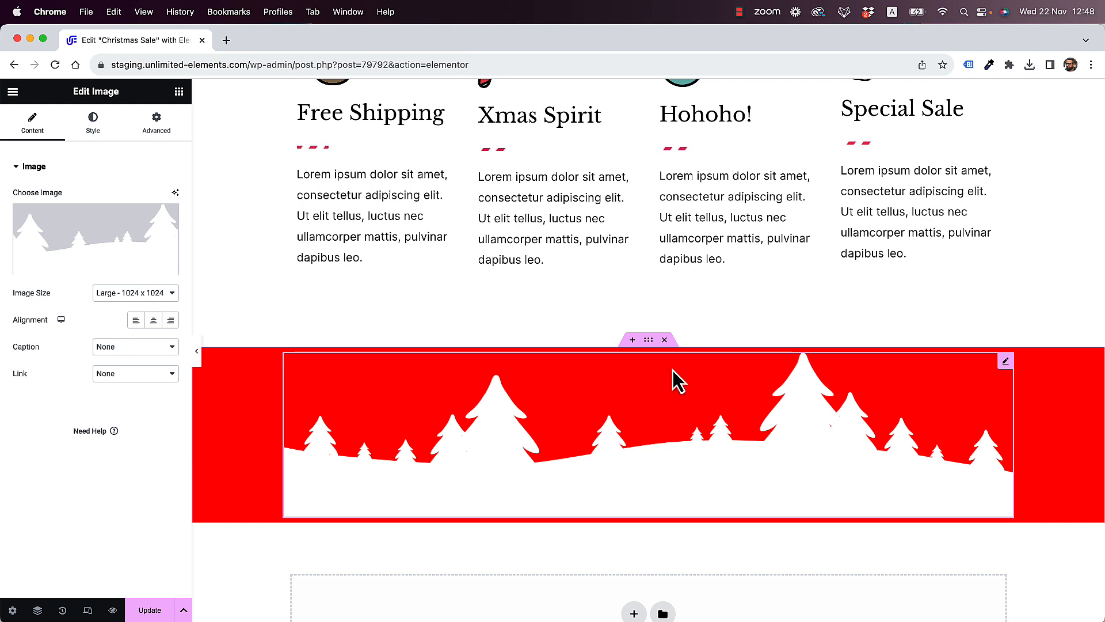
Set the red container's content width to Full Width and its padding to 100 px at the top and 0 on the other sides
click(649, 341)
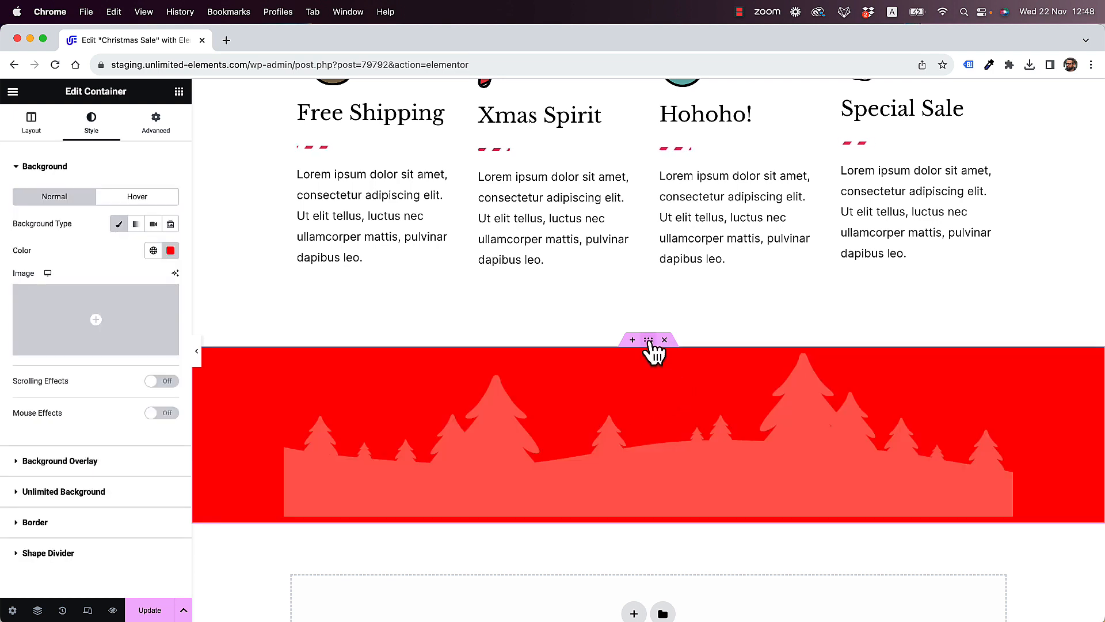
click(32, 122)
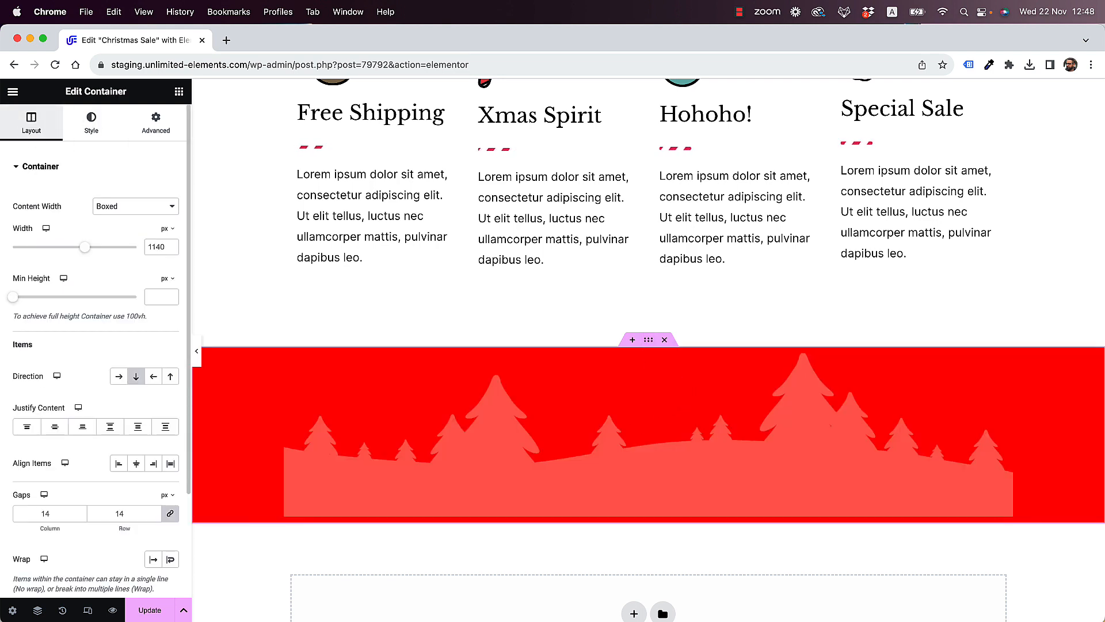
click(132, 221)
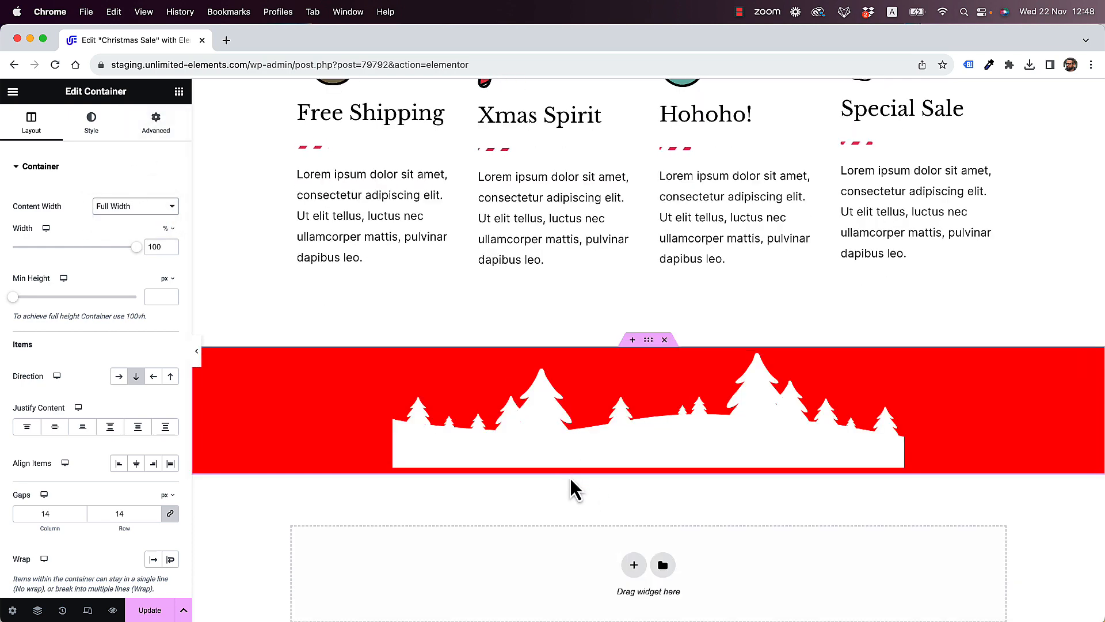
click(160, 122)
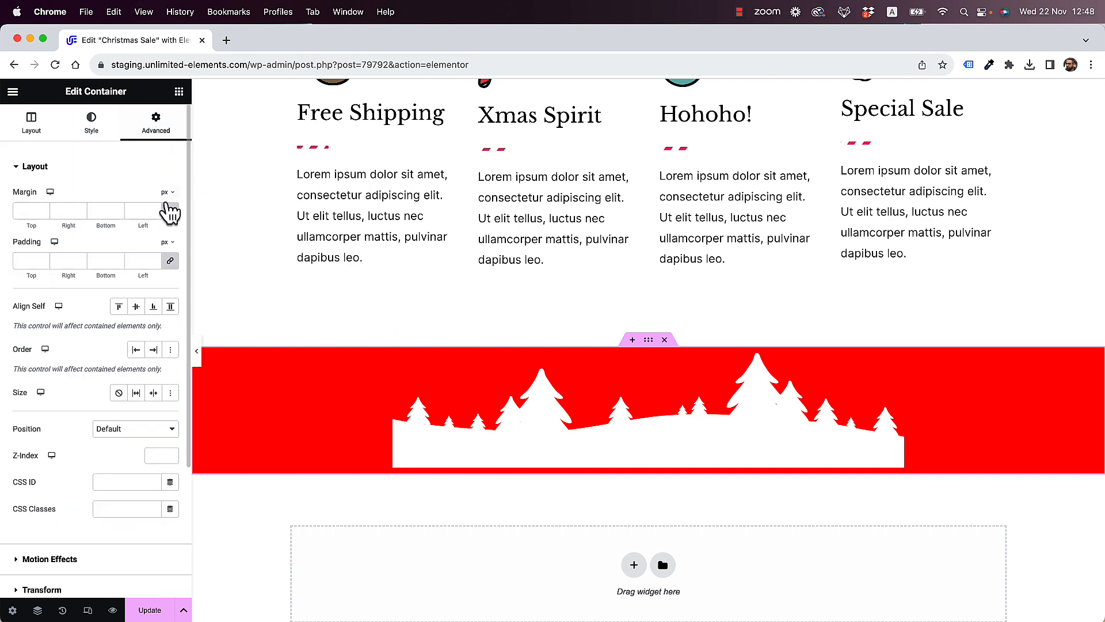
click(171, 263)
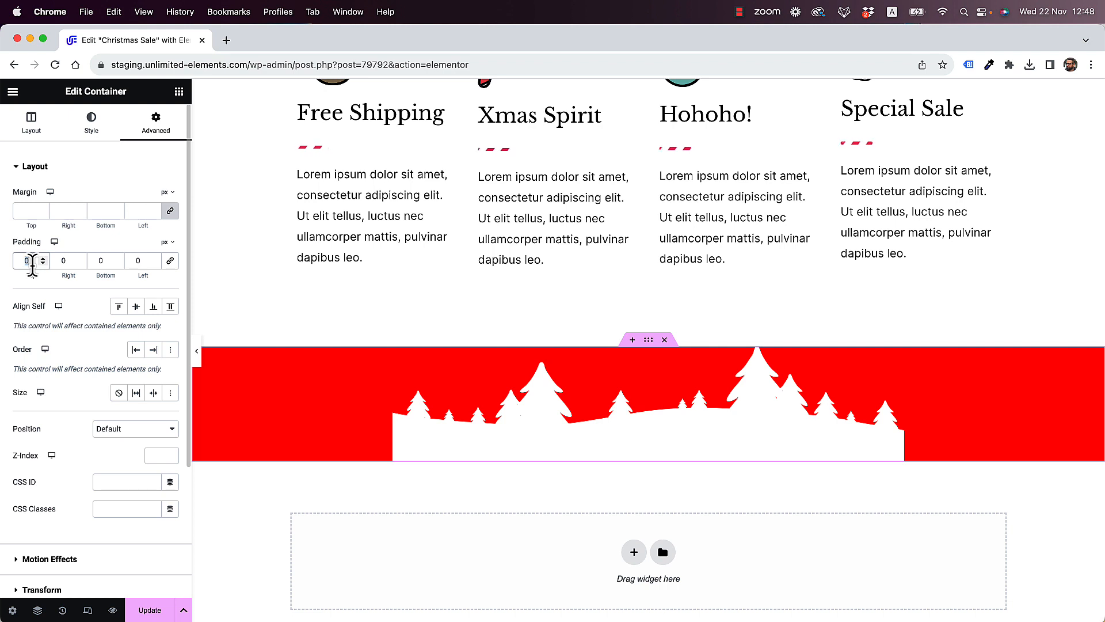
text(100)
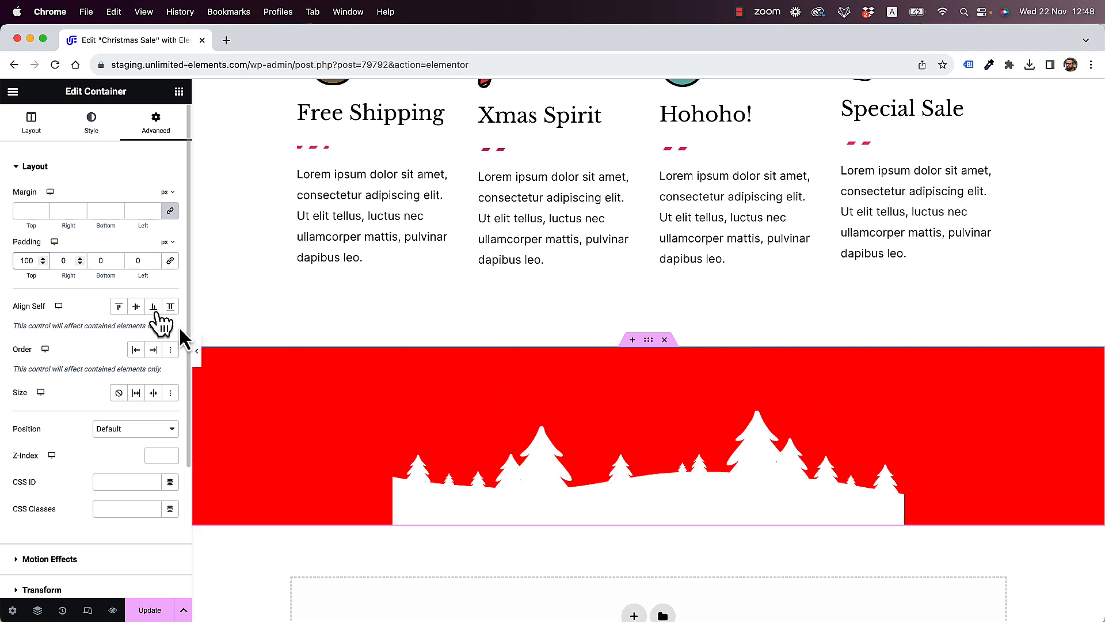
Set the trees image's size to Full and its width to 100%
click(496, 512)
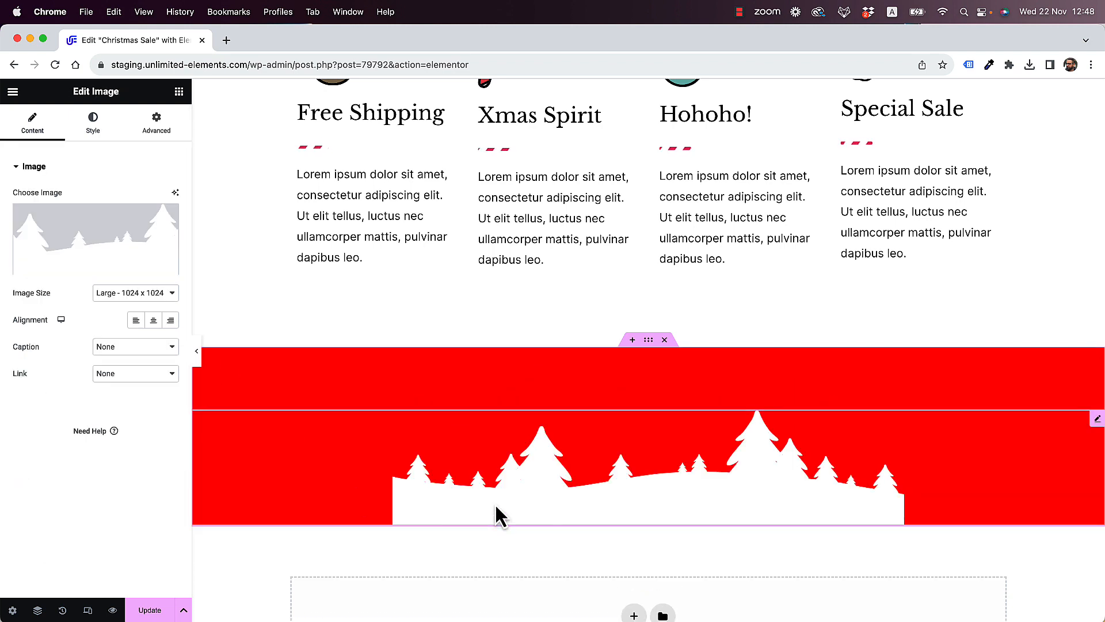
click(127, 295)
click(120, 411)
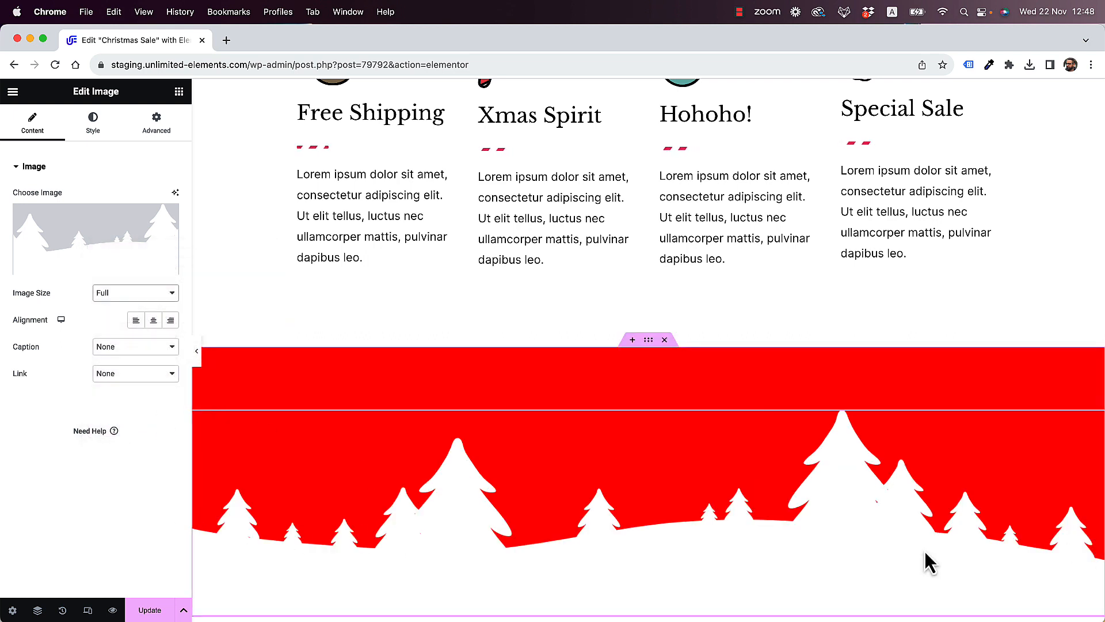
click(92, 122)
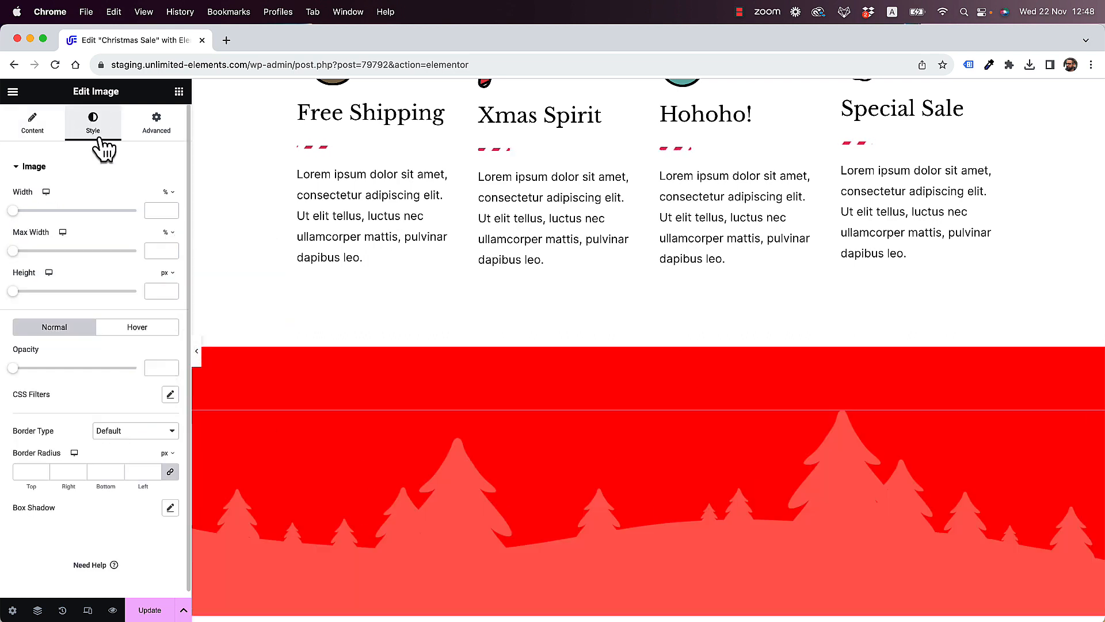
drag(14, 211, 147, 216)
Review the page from the Christmas Sale banner down to the new red section with the trees
scroll(637, 267, down, 5)
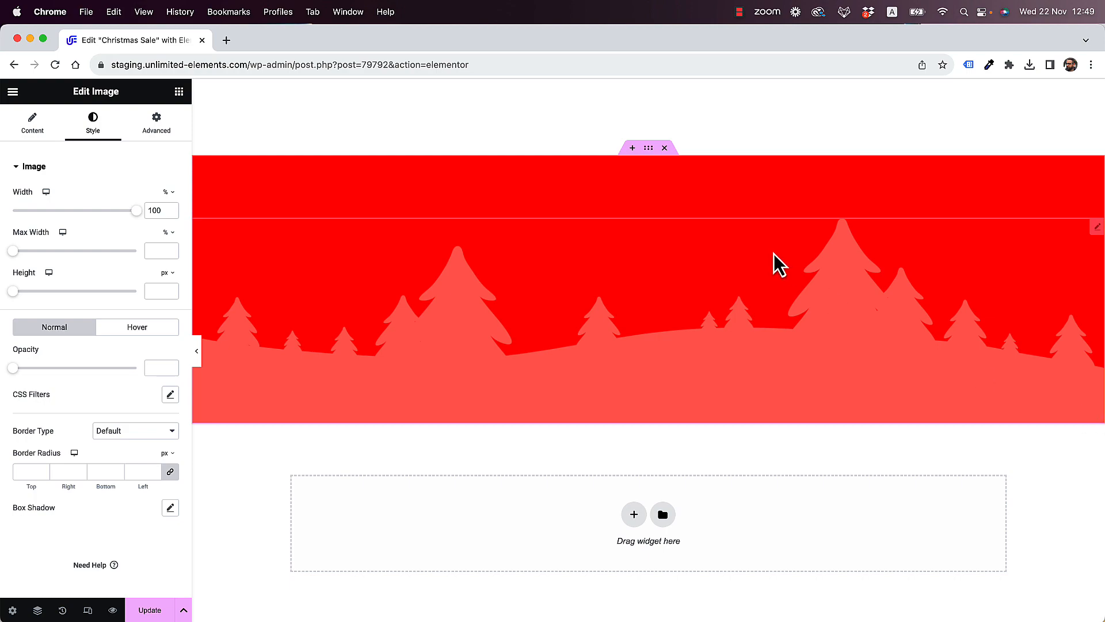
scroll(773, 254, up, 5)
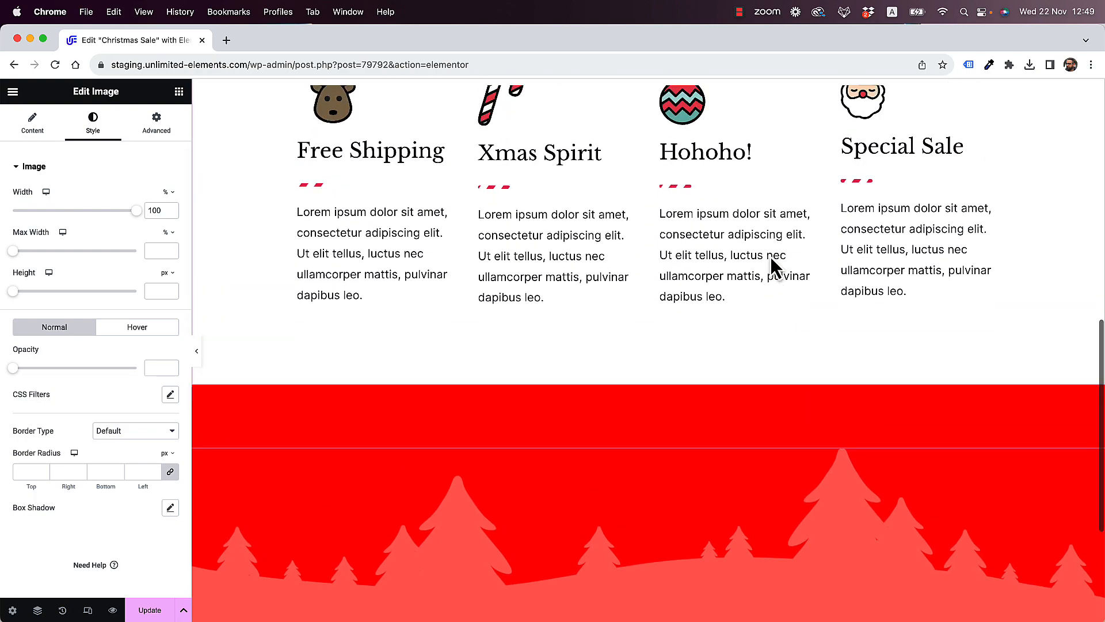
scroll(770, 257, up, 5)
scroll(771, 256, down, 8)
scroll(771, 257, up, 1)
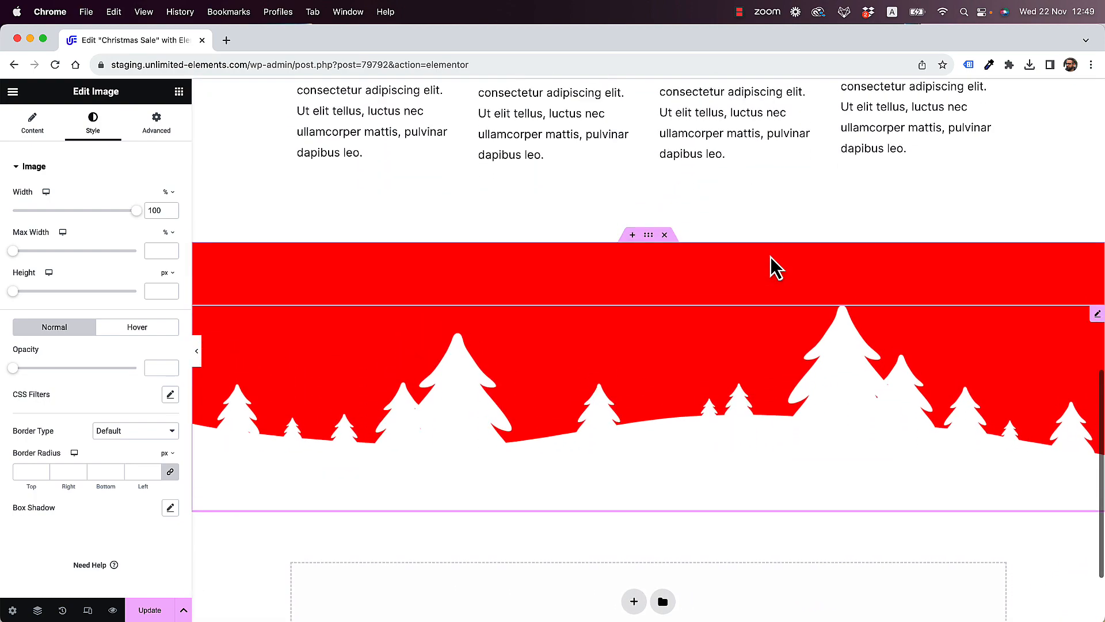
scroll(772, 259, up, 8)
scroll(771, 262, down, 7)
scroll(638, 187, up, 10)
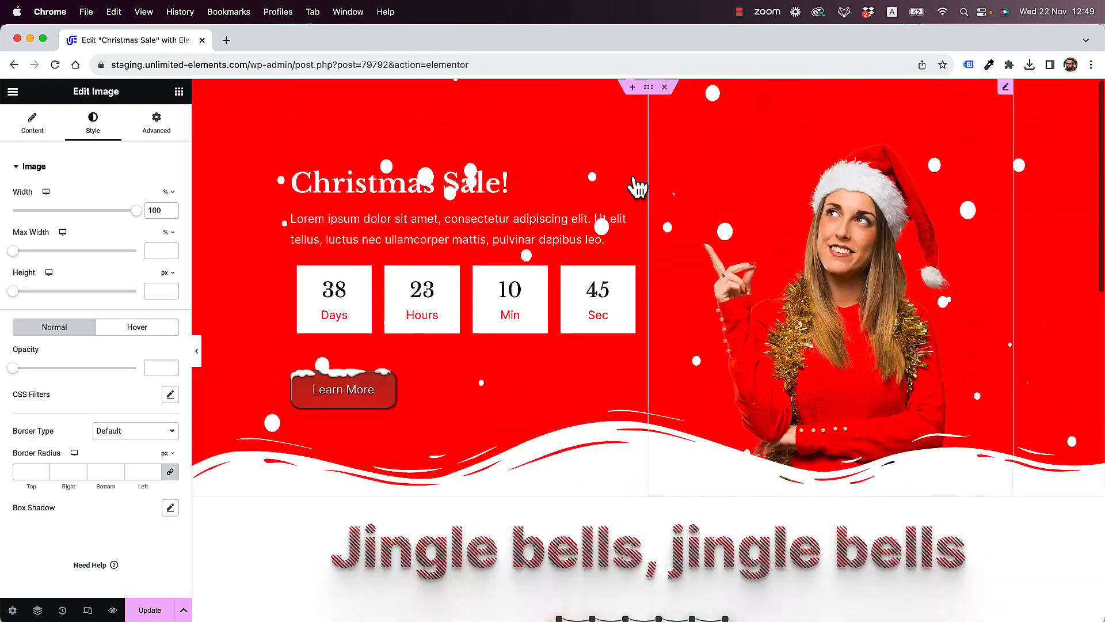
scroll(639, 184, down, 10)
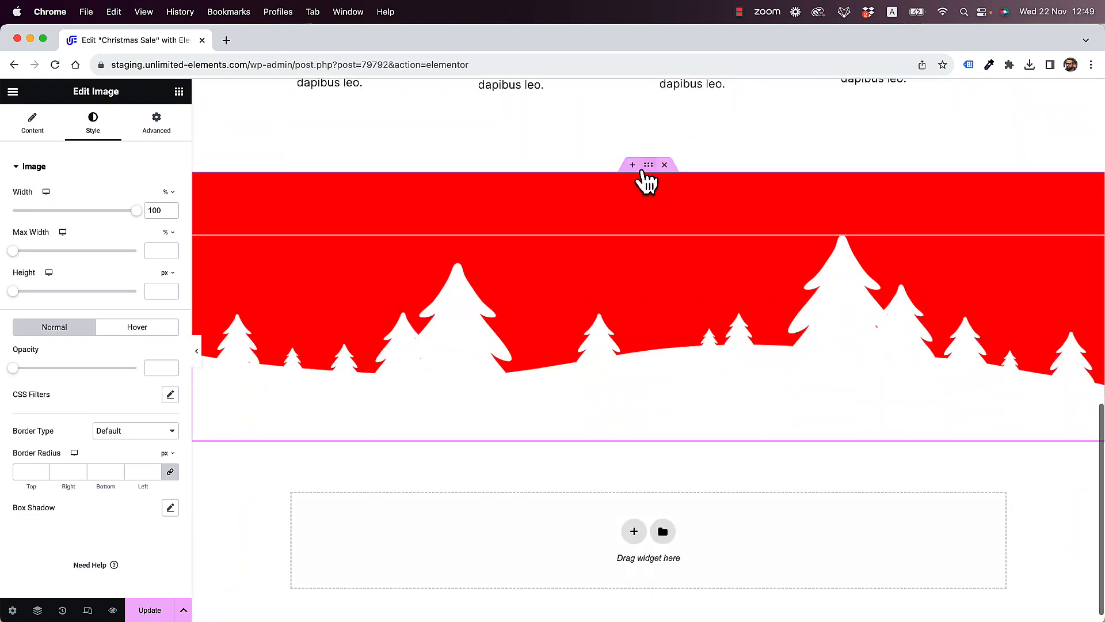
Apply the Snow Background from Unlimited Background to the red container with the trees
click(649, 166)
click(92, 123)
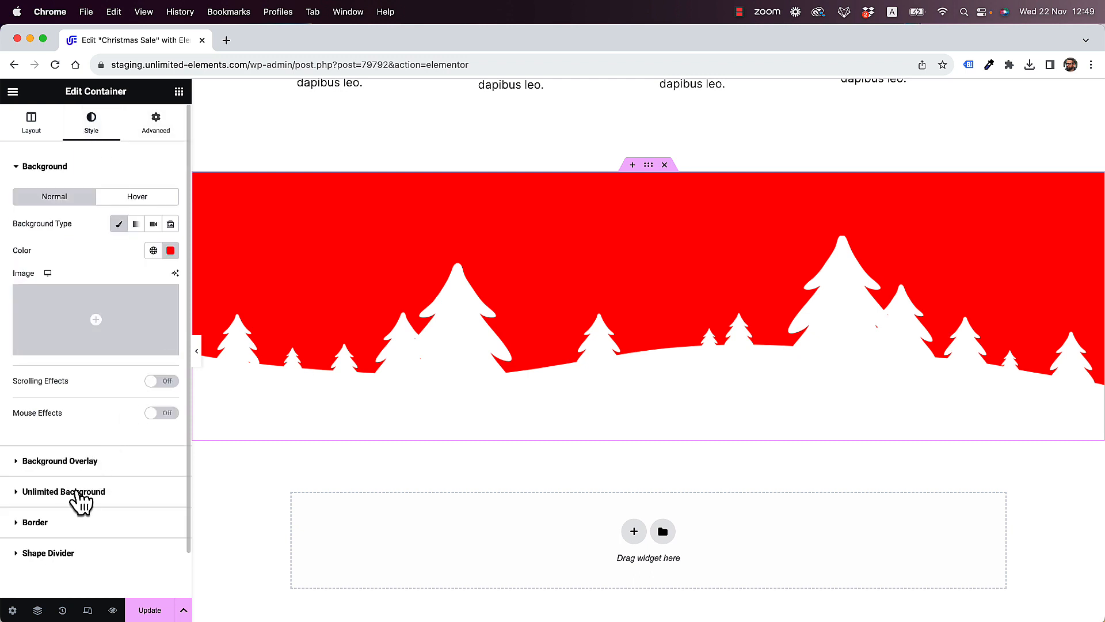
click(81, 493)
click(136, 272)
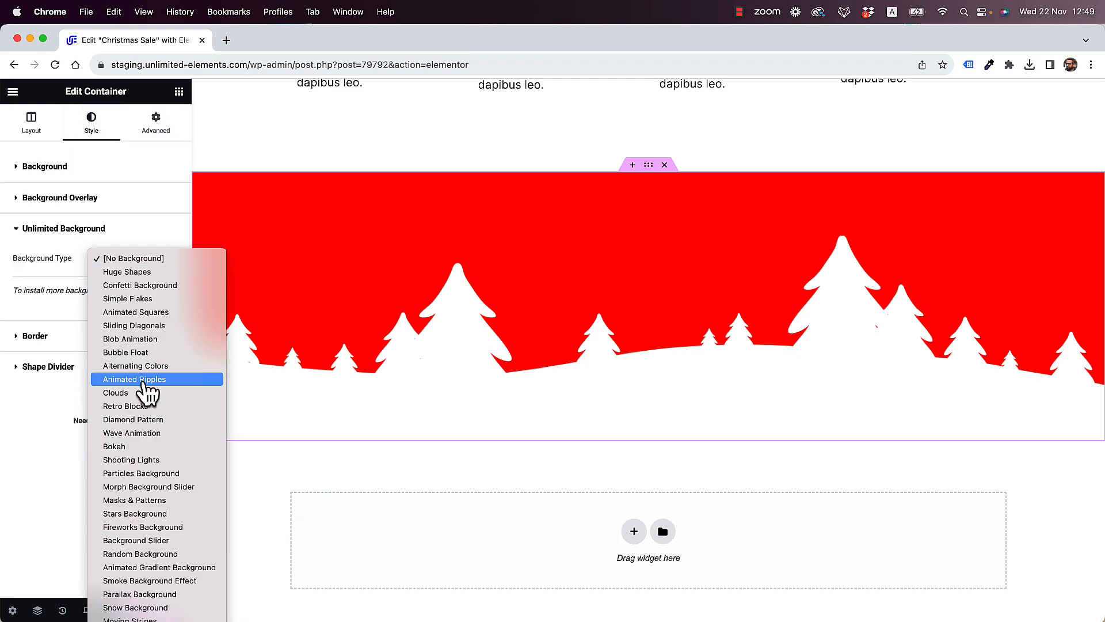
key(Return)
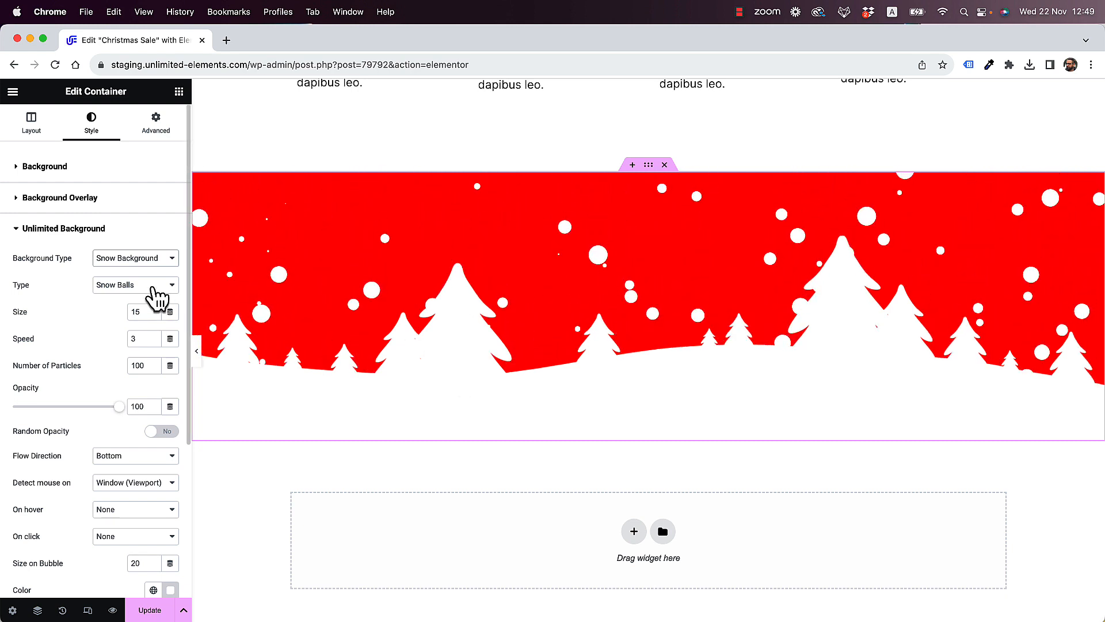
Change the snow type of the tree container's background to Rimed Crystals
click(154, 288)
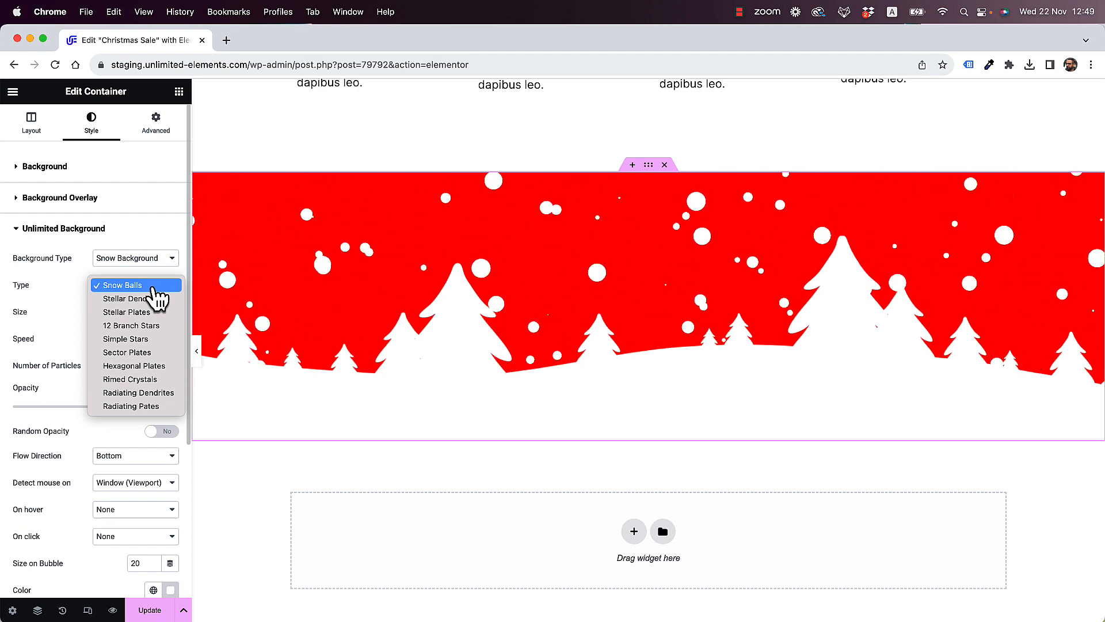
key(Down)
key(Down)
key(Down)
key(Down)
key(Down)
key(Down)
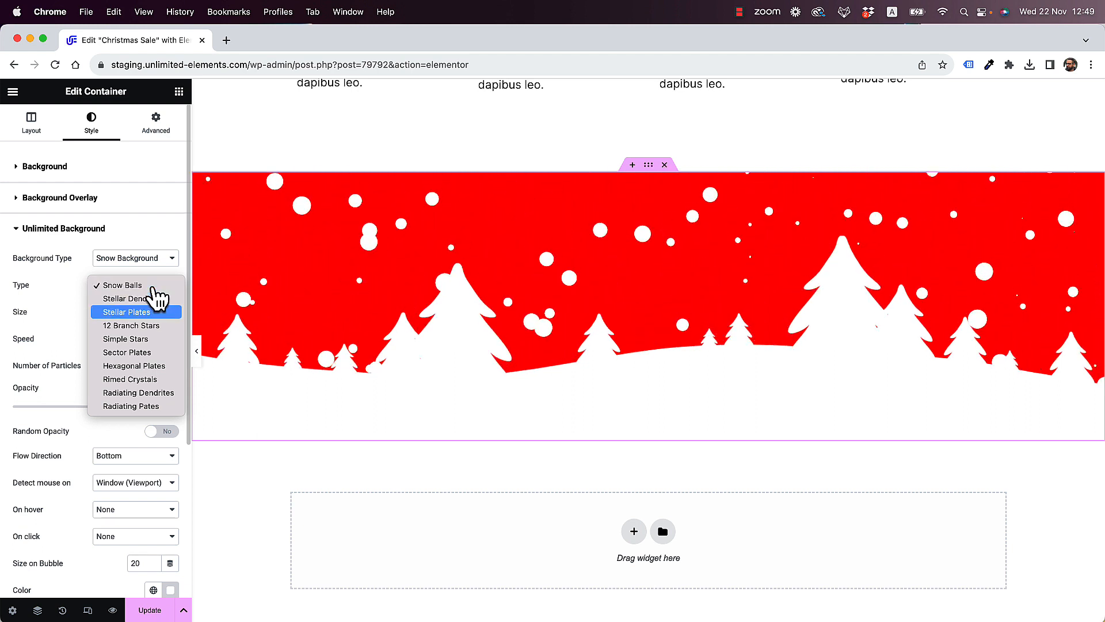
key(Up)
key(Up)
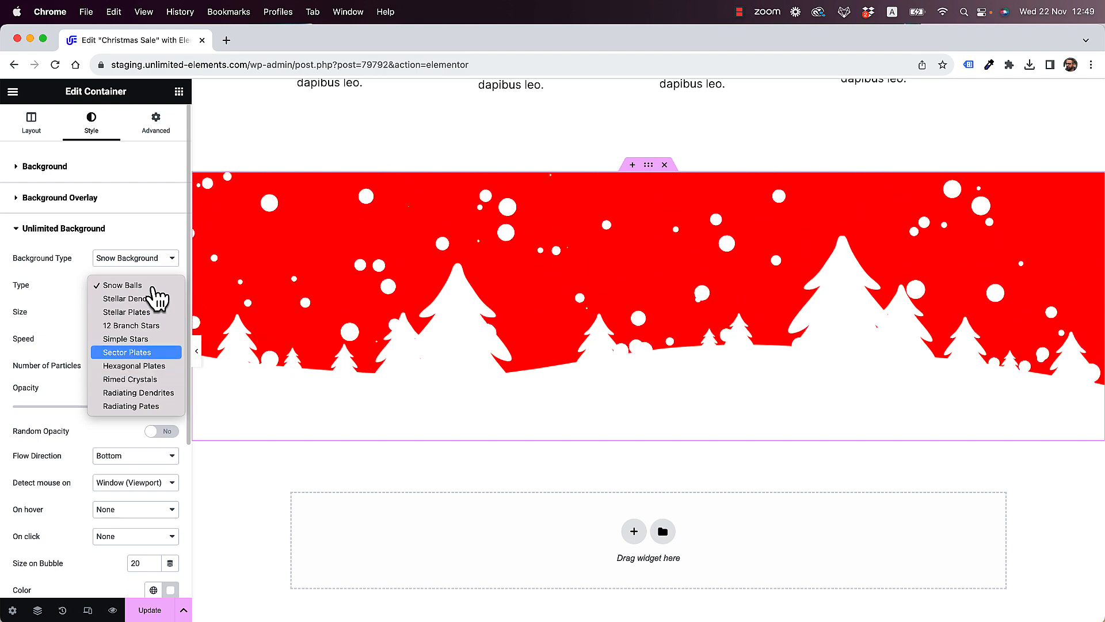
key(Down)
key(Down)
key(Down)
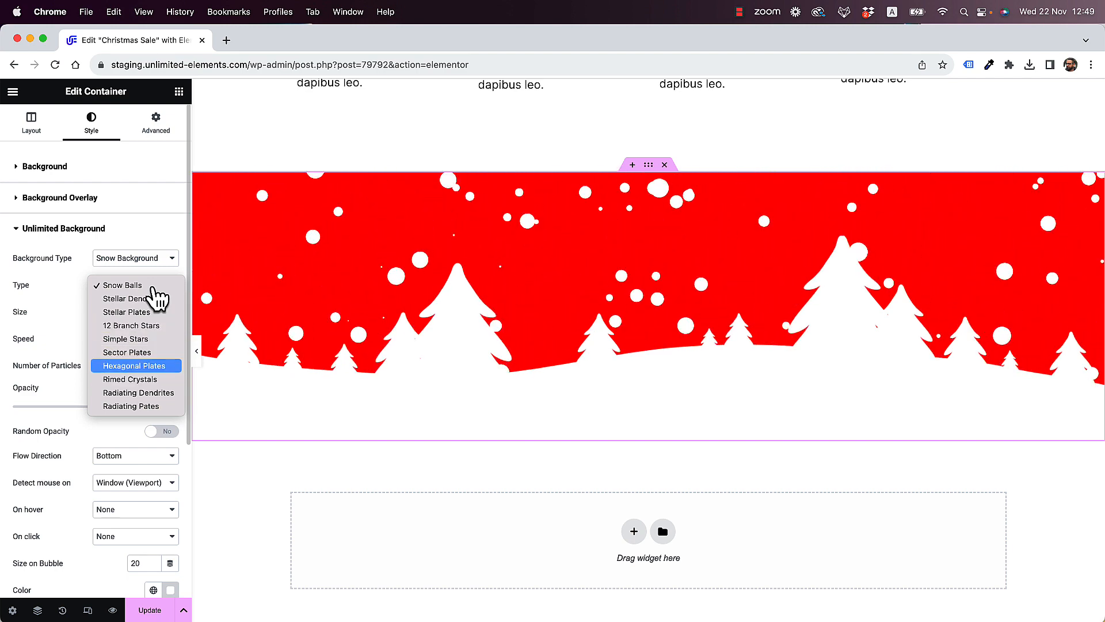
key(Return)
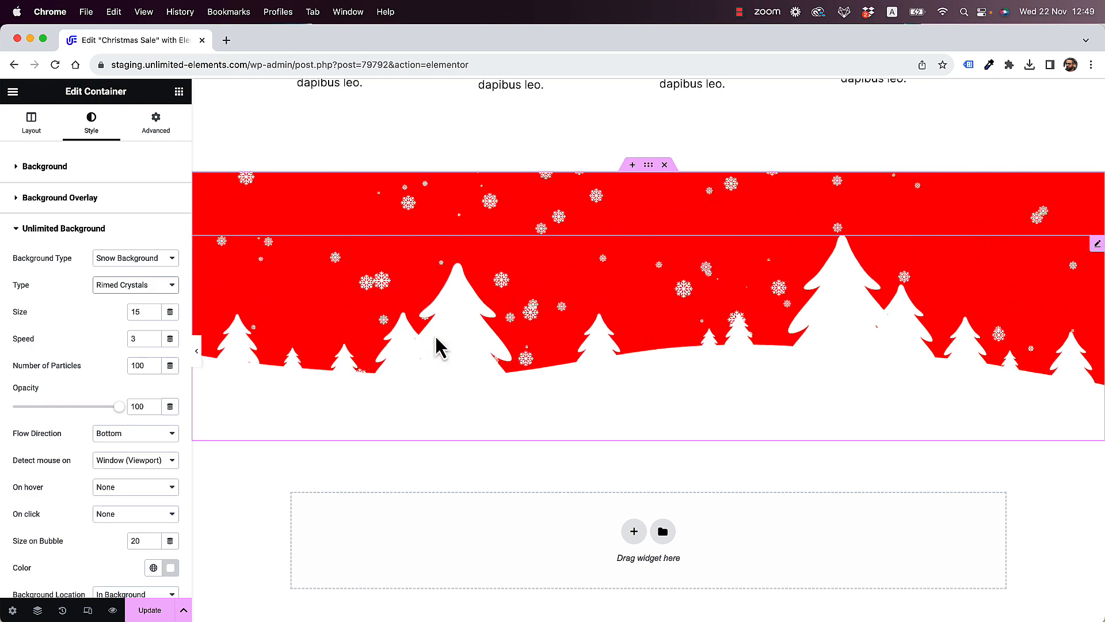
Set the tree container's snow to 49 particles with its flow direction set to Bottom Right
double_click(142, 365)
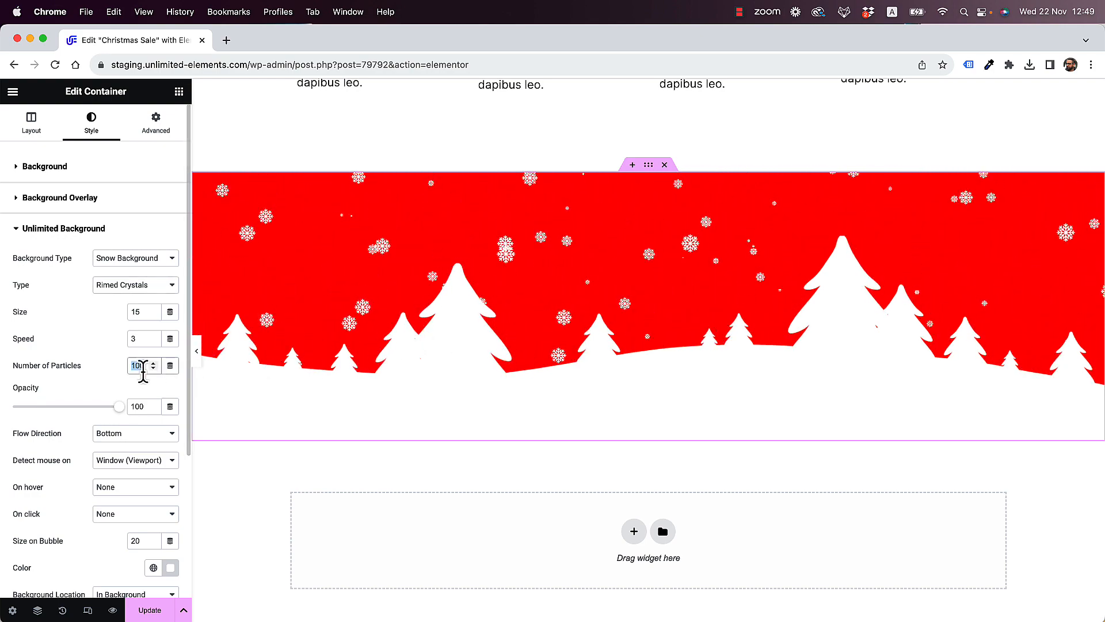
text(50)
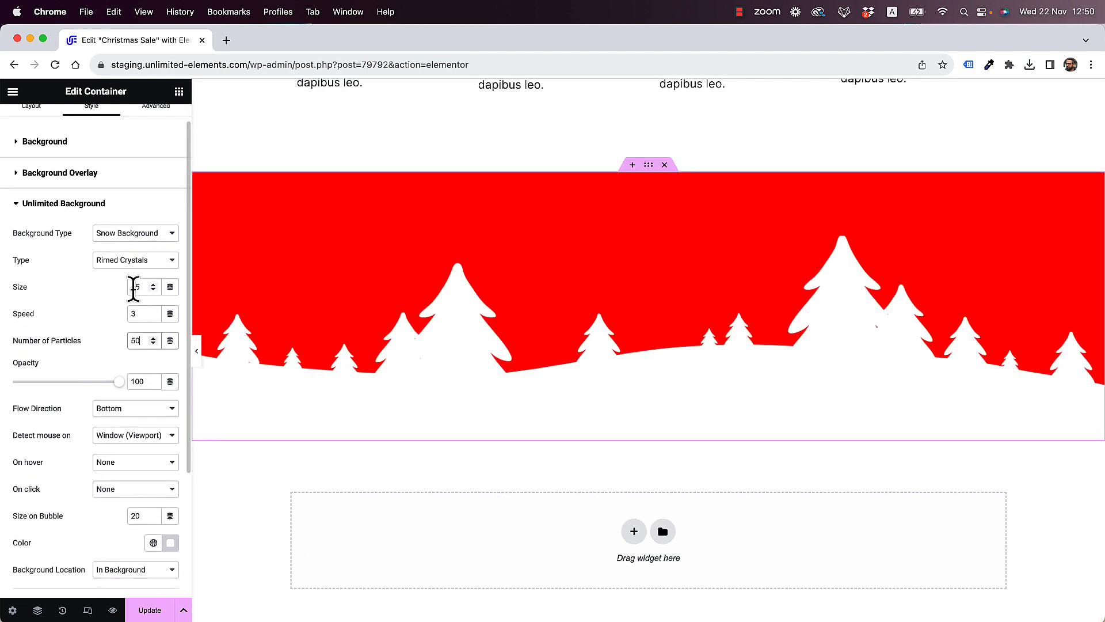
scroll(134, 291, down, 3)
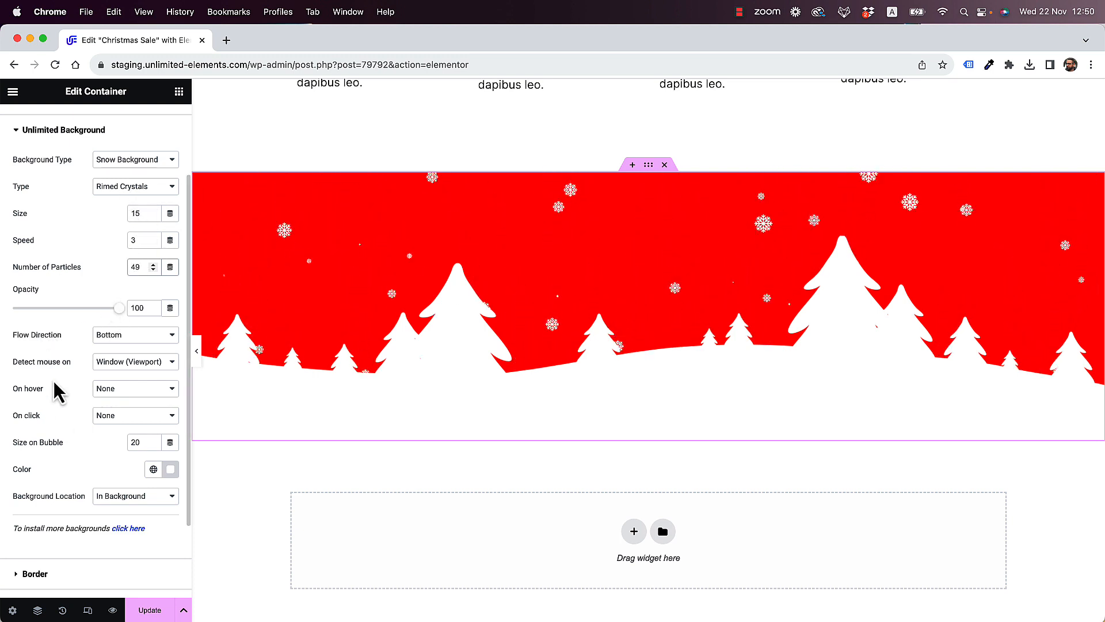
click(138, 335)
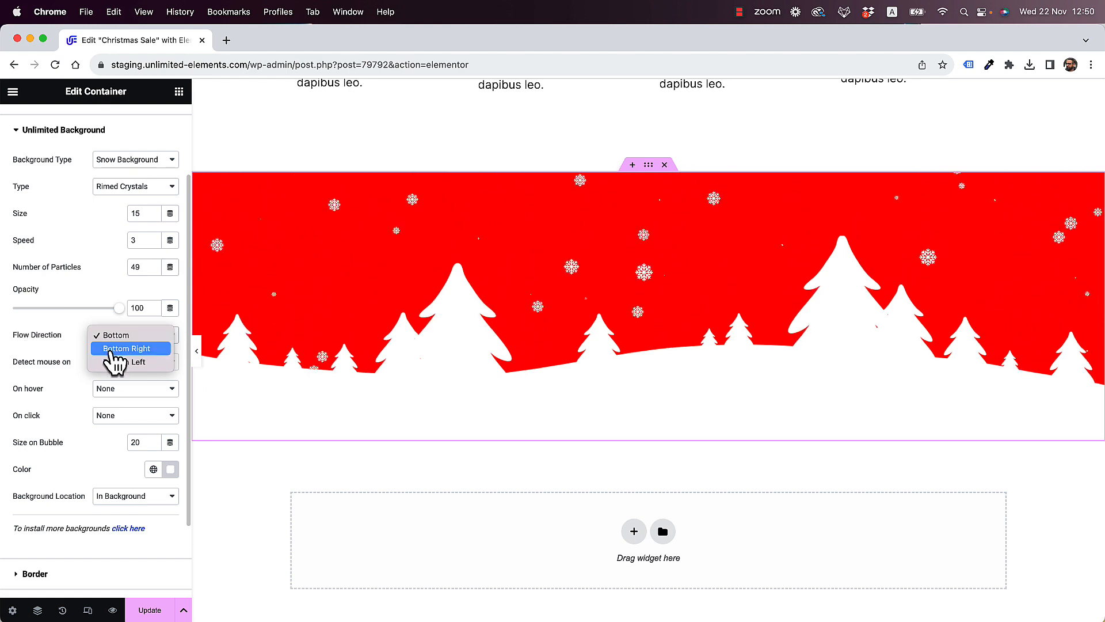
click(118, 349)
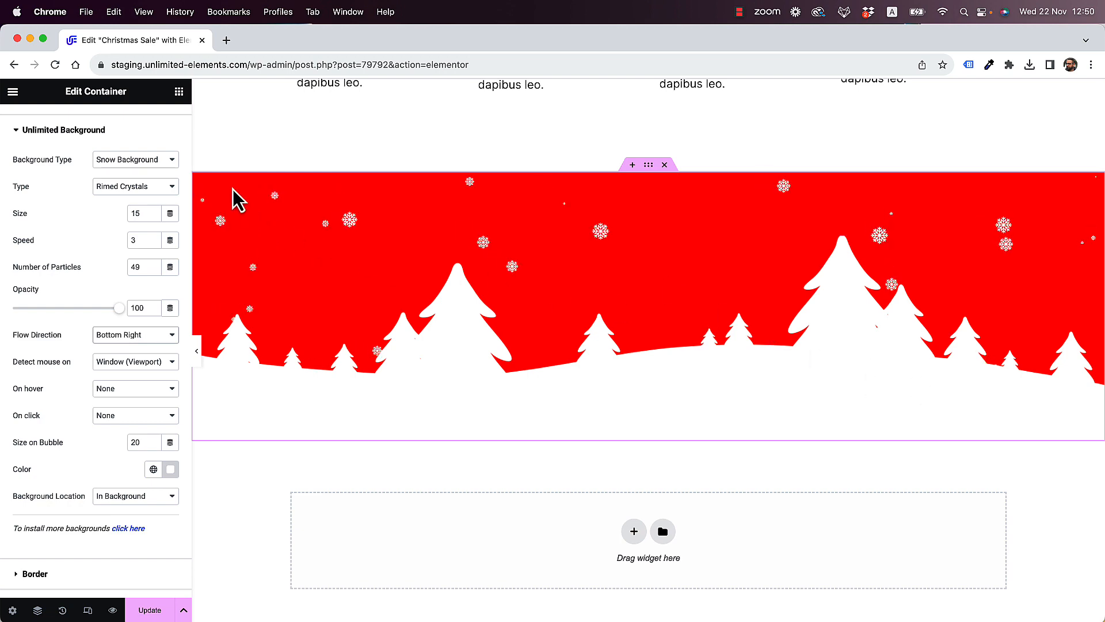
scroll(643, 232, up, 1)
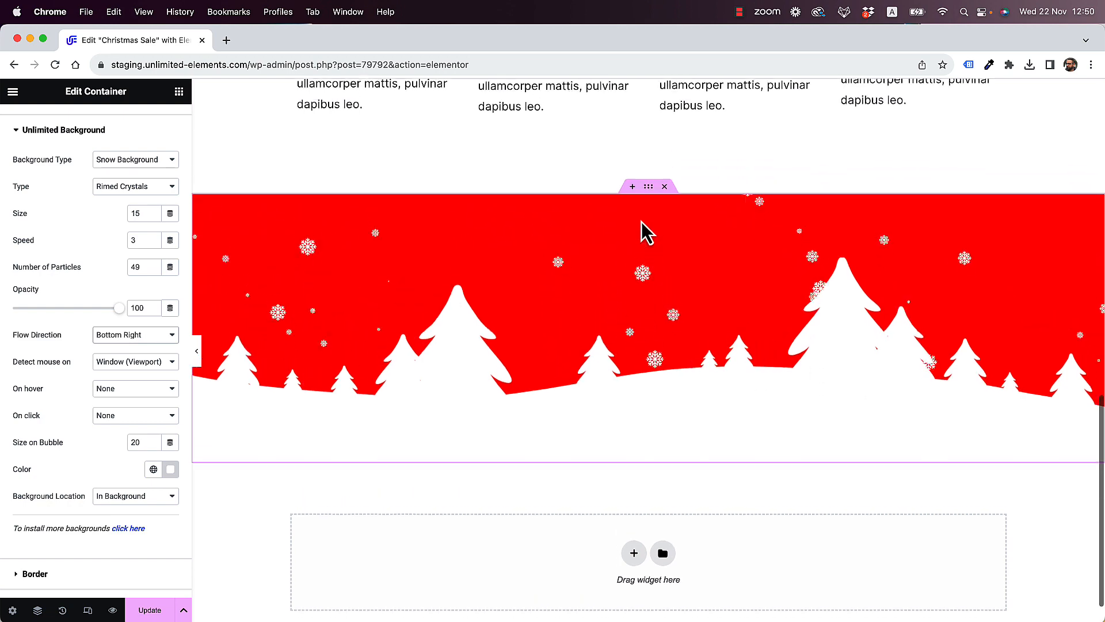
scroll(643, 232, down, 1)
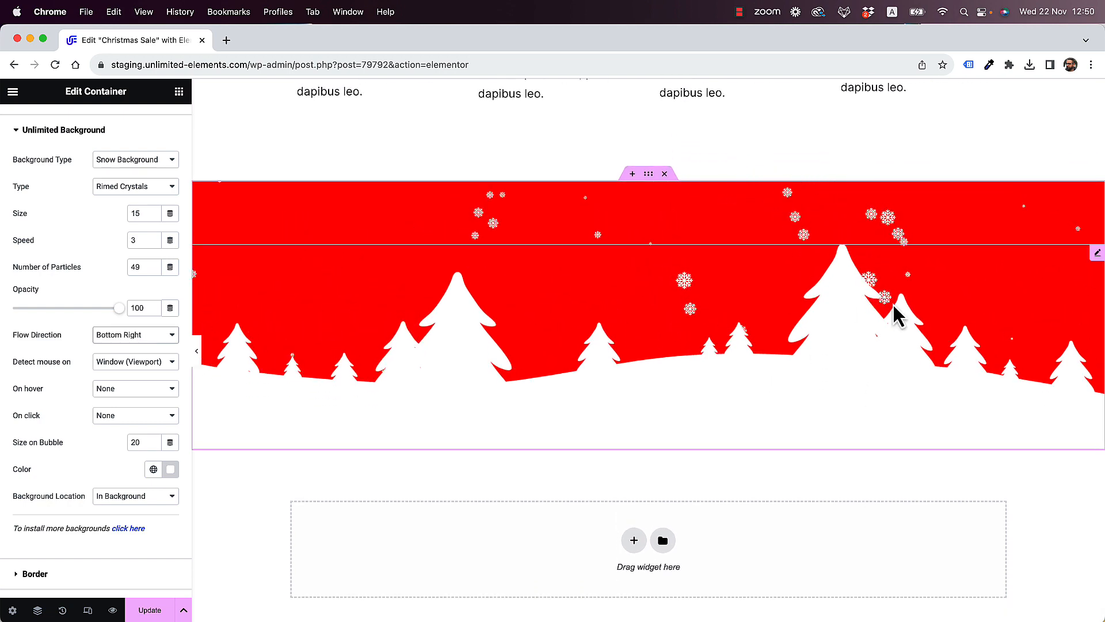
Copy the "Jingle bells, jingle bells" Christmas Text and paste it into a new section below the snowy trees
scroll(846, 325, up, 10)
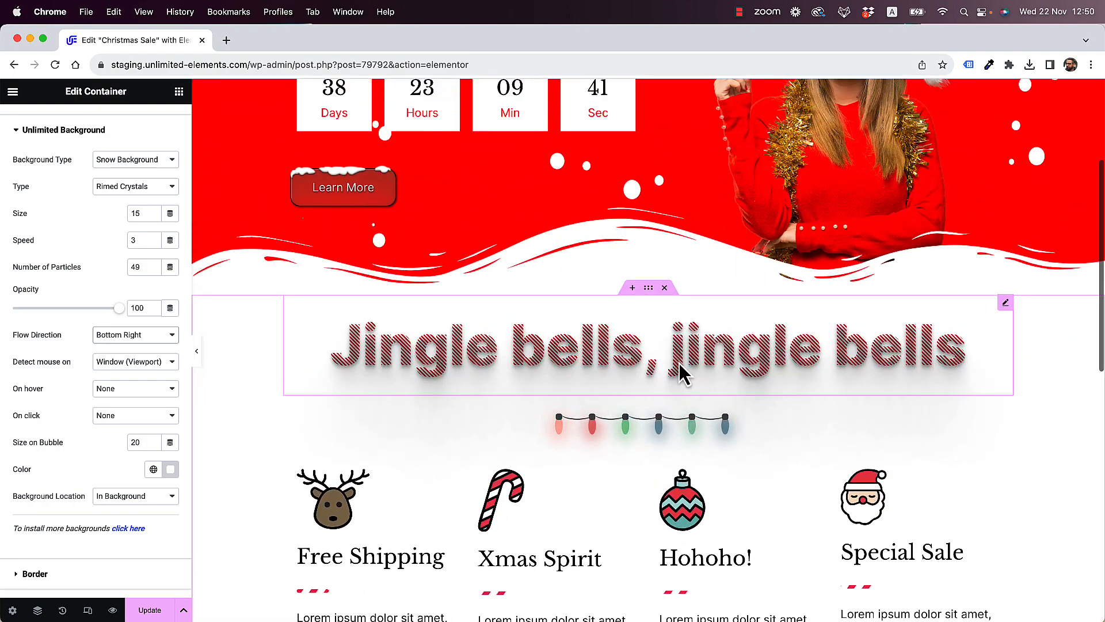
right_click(679, 360)
click(715, 410)
scroll(718, 409, down, 11)
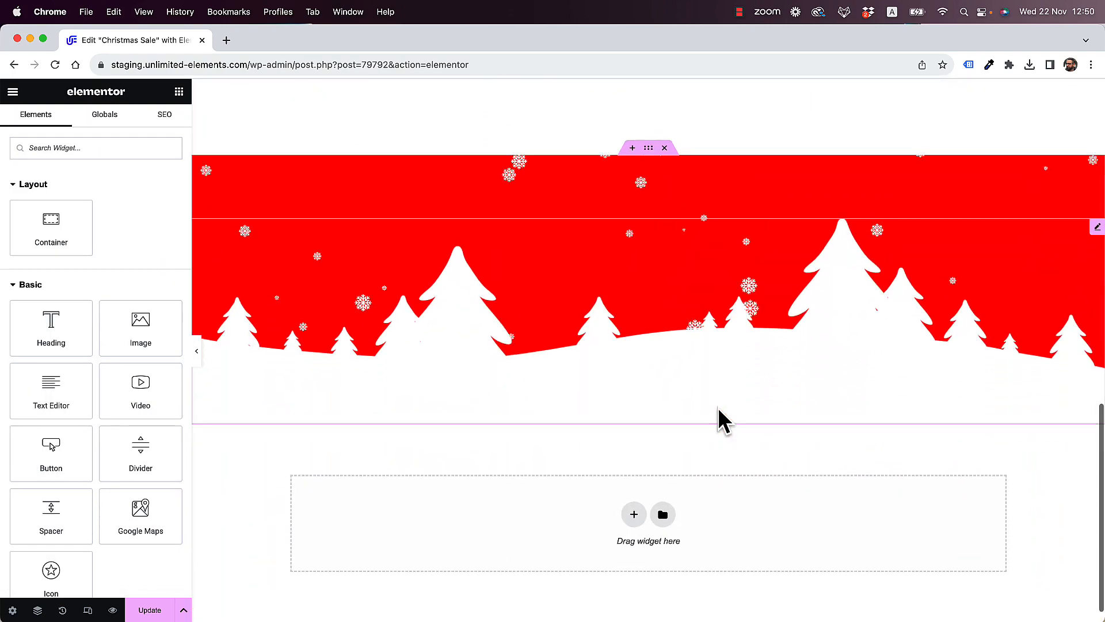
right_click(544, 509)
click(576, 519)
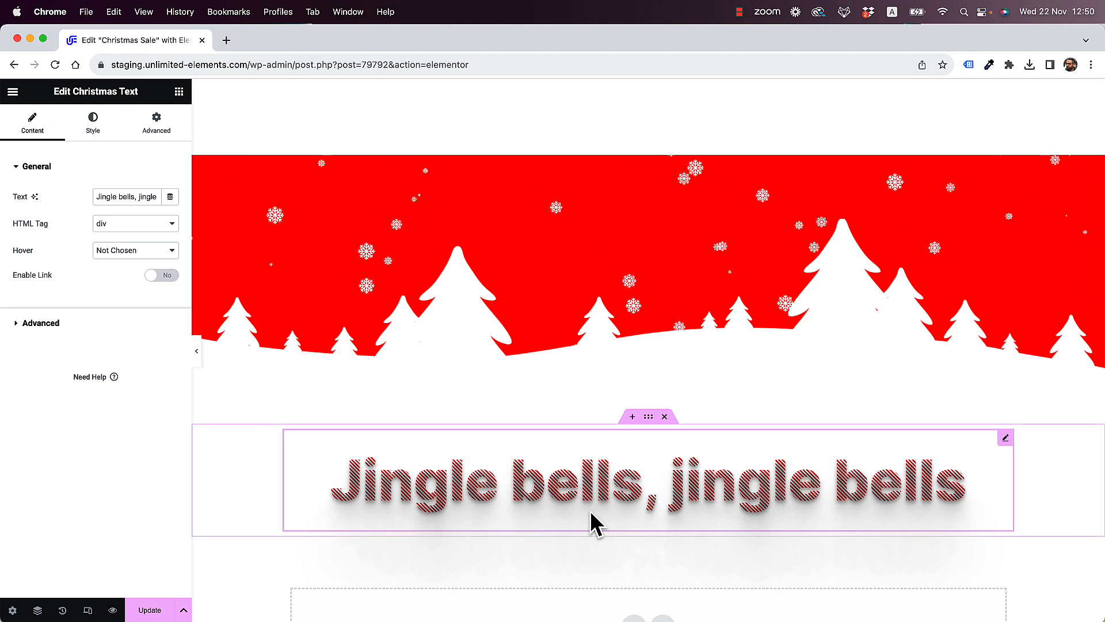
Change the text of the pasted Christmas Text heading below the trees to "Marry Christmas!"
triple_click(111, 197)
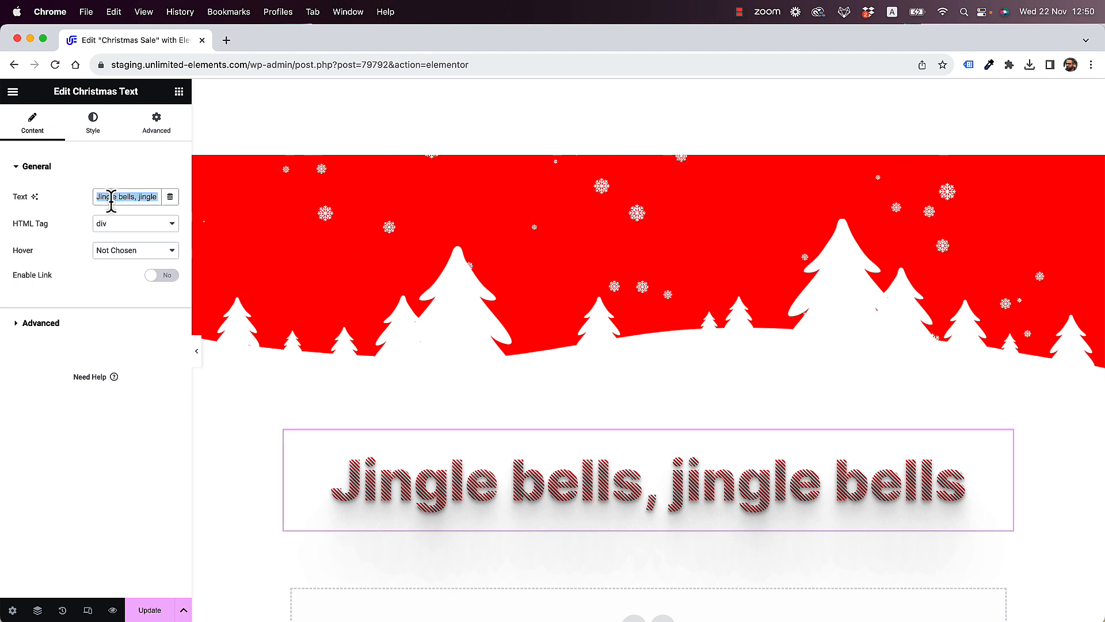
text(Marry C)
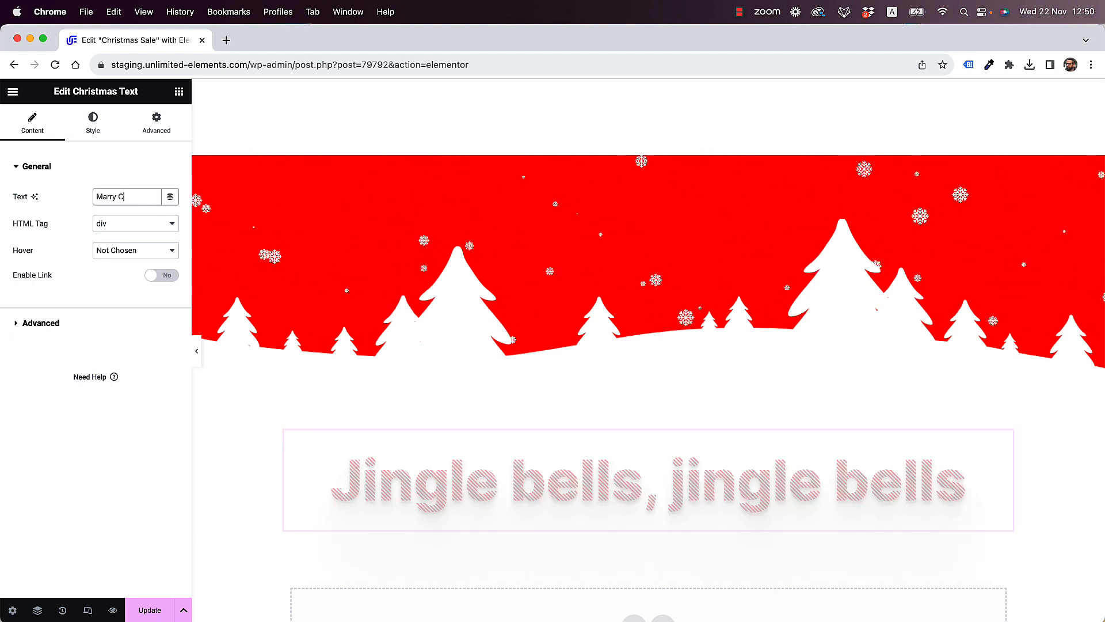
text(hristmas)
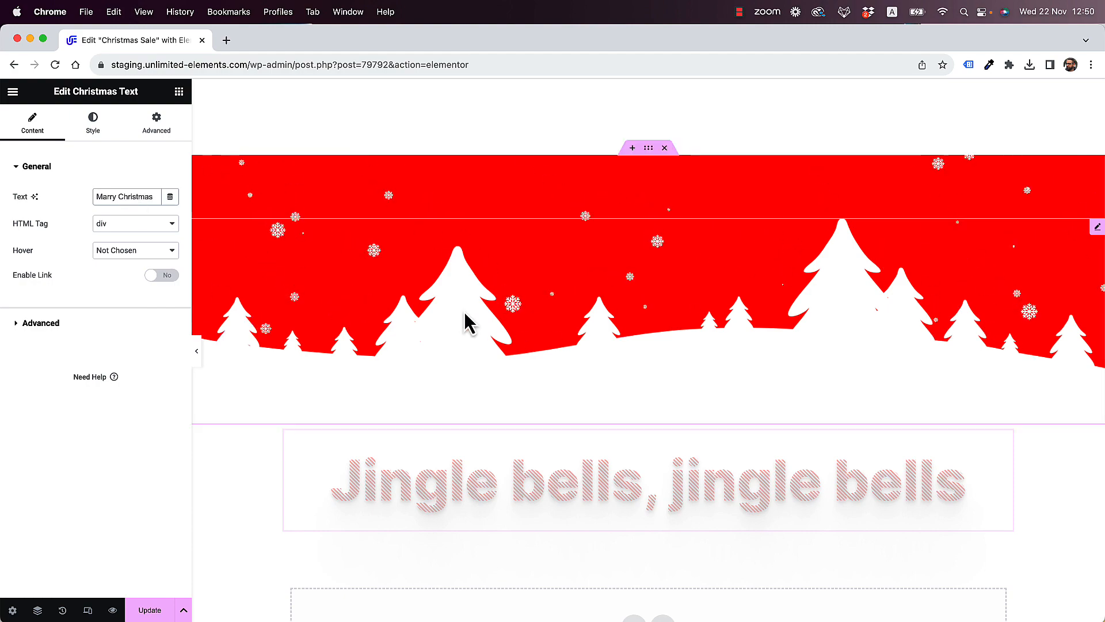
text(!)
Copy the candy cane icon from the Xmas Spirit column into the "Marry Christmas!" container and place it above the heading
scroll(682, 323, down, 6)
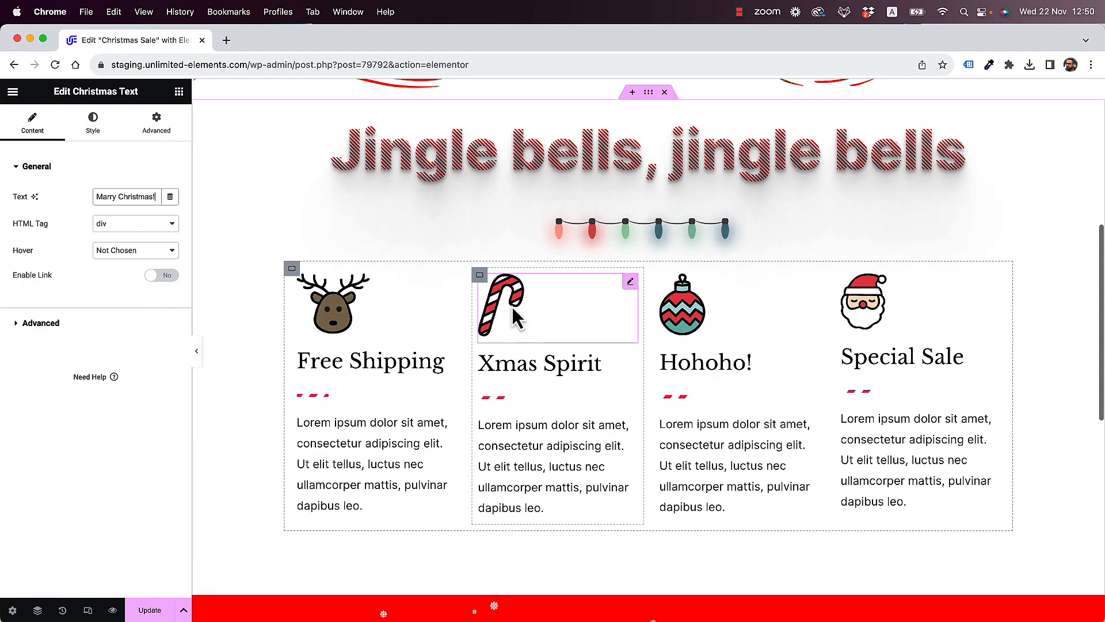
right_click(512, 306)
click(569, 363)
scroll(570, 375, down, 8)
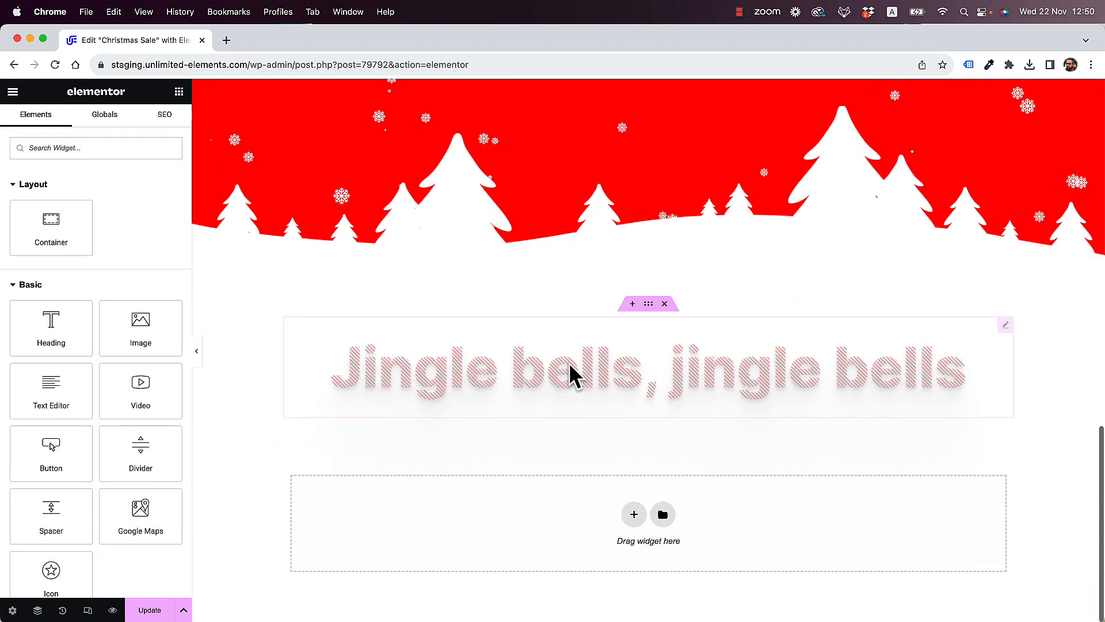
right_click(613, 355)
click(652, 430)
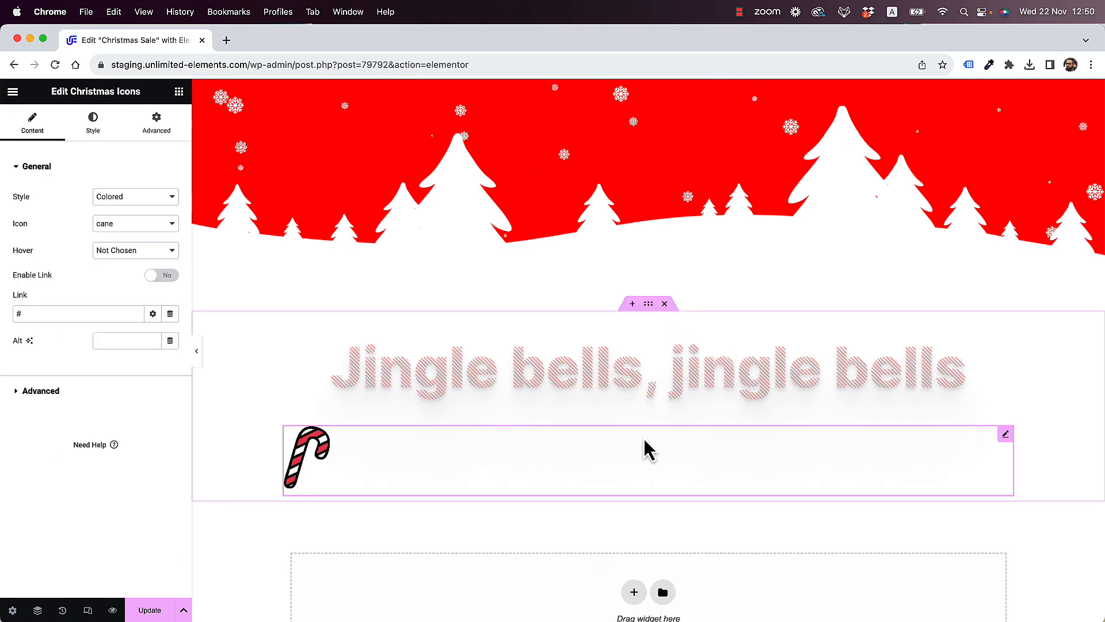
drag(1005, 435, 777, 357)
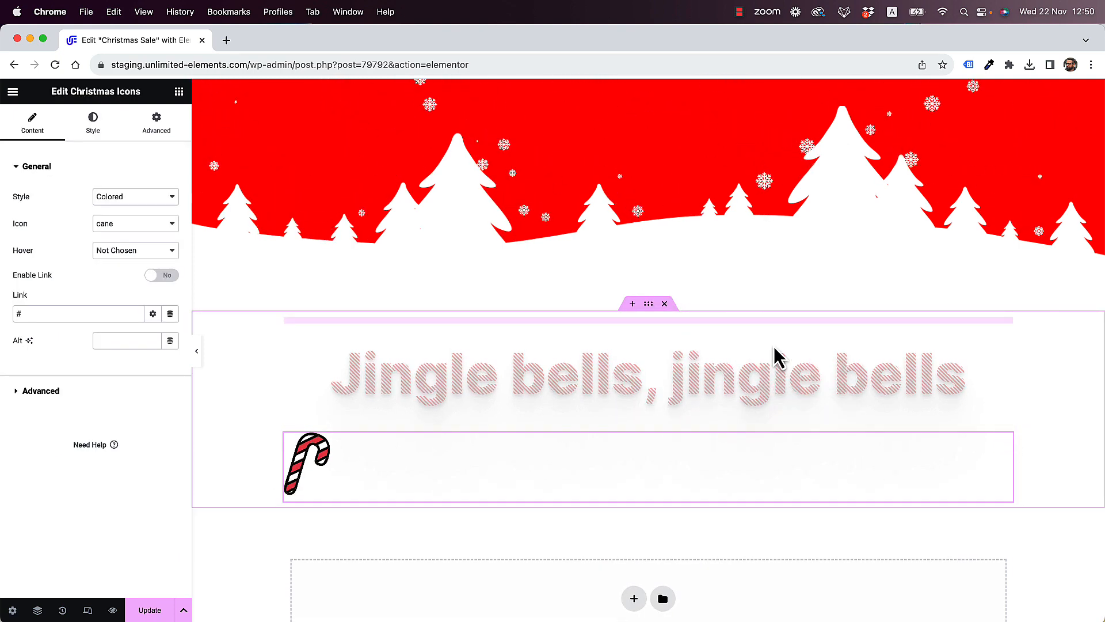
Change the icon above the "Marry Christmas!" heading to bell and align it to the center
click(122, 227)
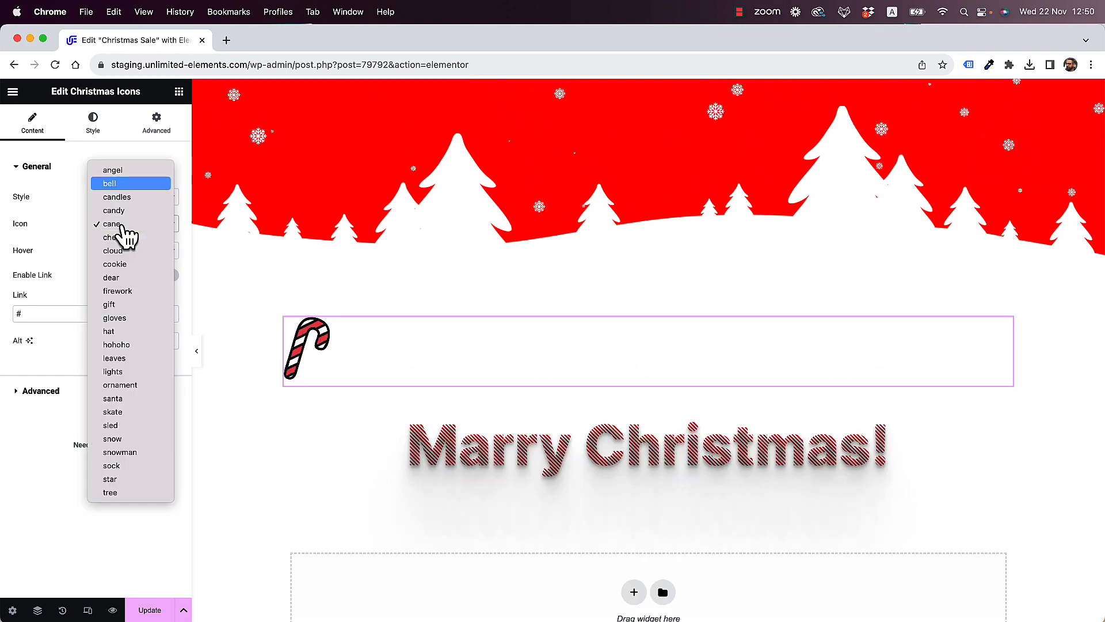
click(118, 184)
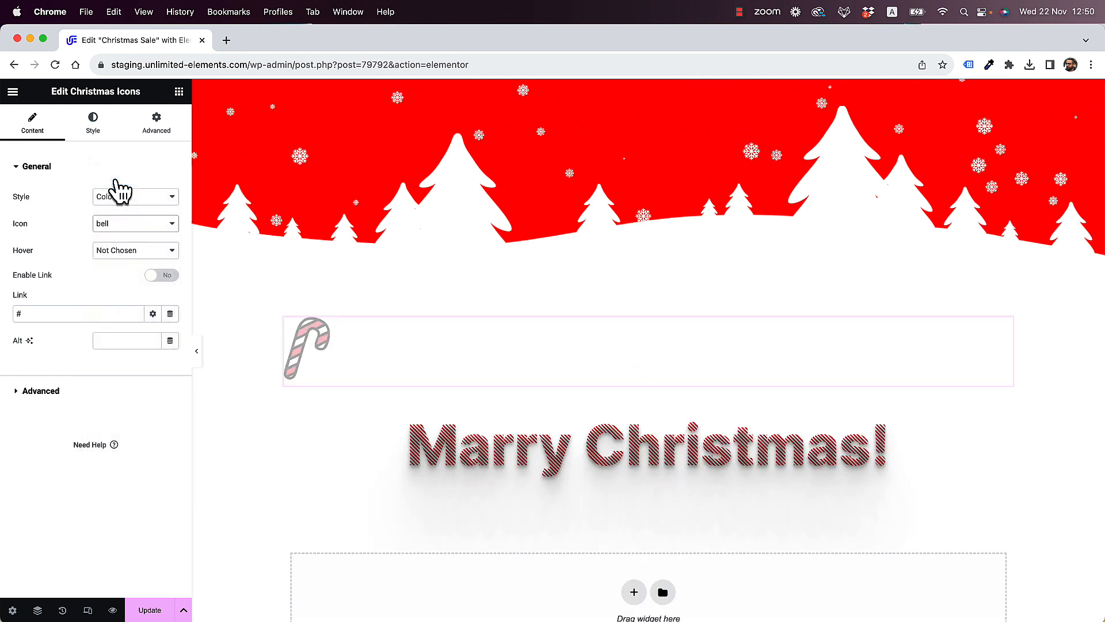
click(98, 121)
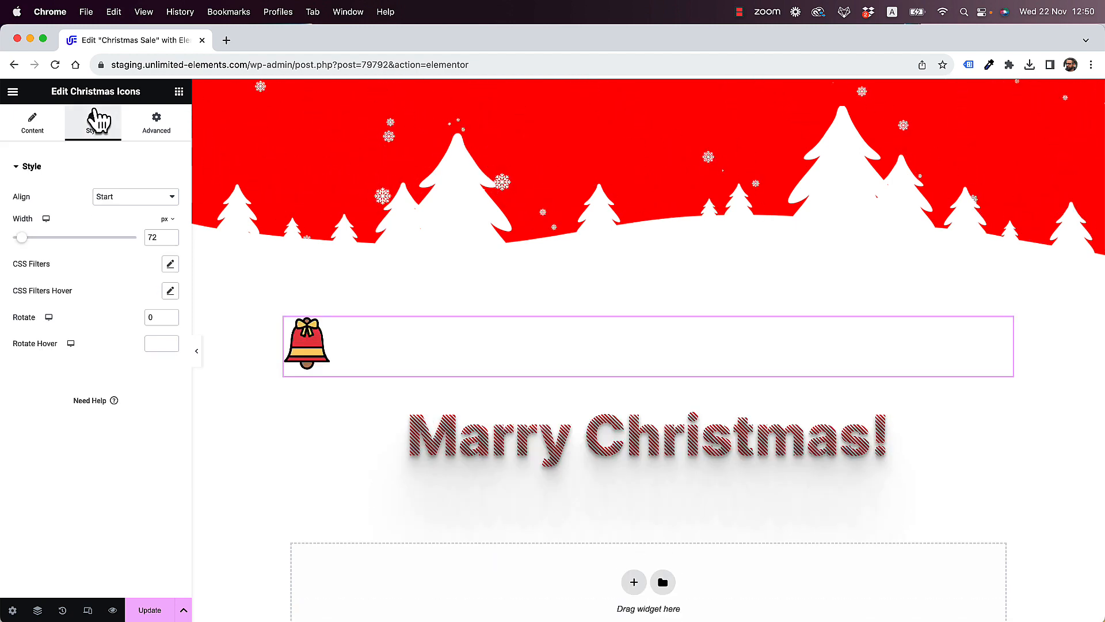
click(135, 202)
click(130, 209)
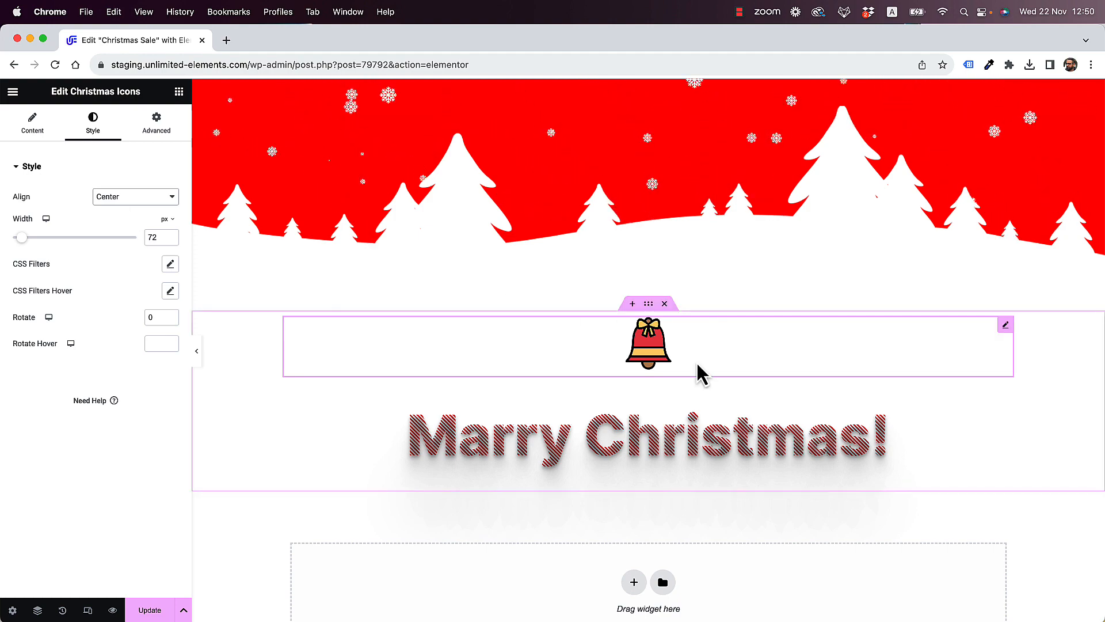
Copy the lorem ipsum paragraph from the Xmas Spirit column and paste it below the "Marry Christmas!" heading
scroll(697, 362, down, 10)
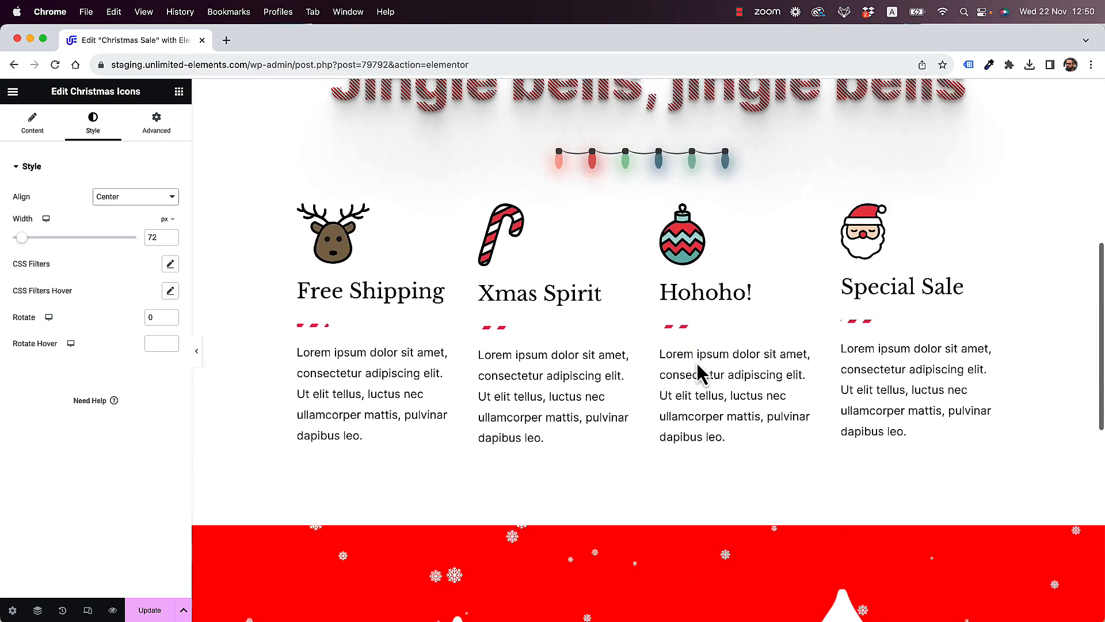
right_click(582, 395)
click(643, 414)
scroll(643, 414, down, 10)
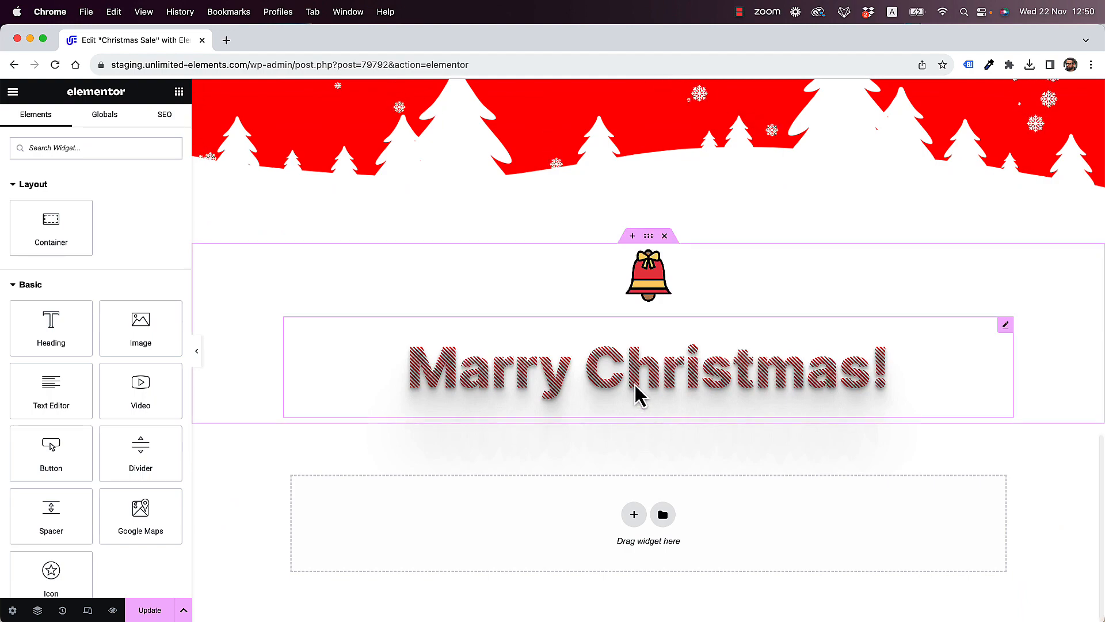
right_click(685, 403)
click(693, 433)
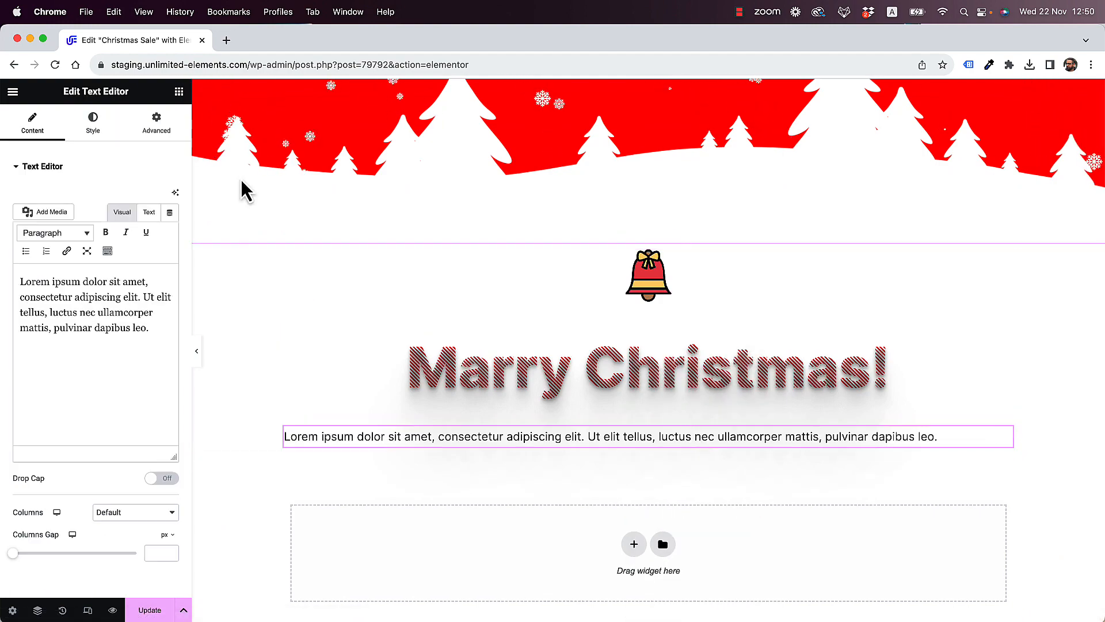
Copy the Learn More Christmas Button from the top banner and paste it below the paragraph under "Marry Christmas!"
scroll(485, 357, up, 15)
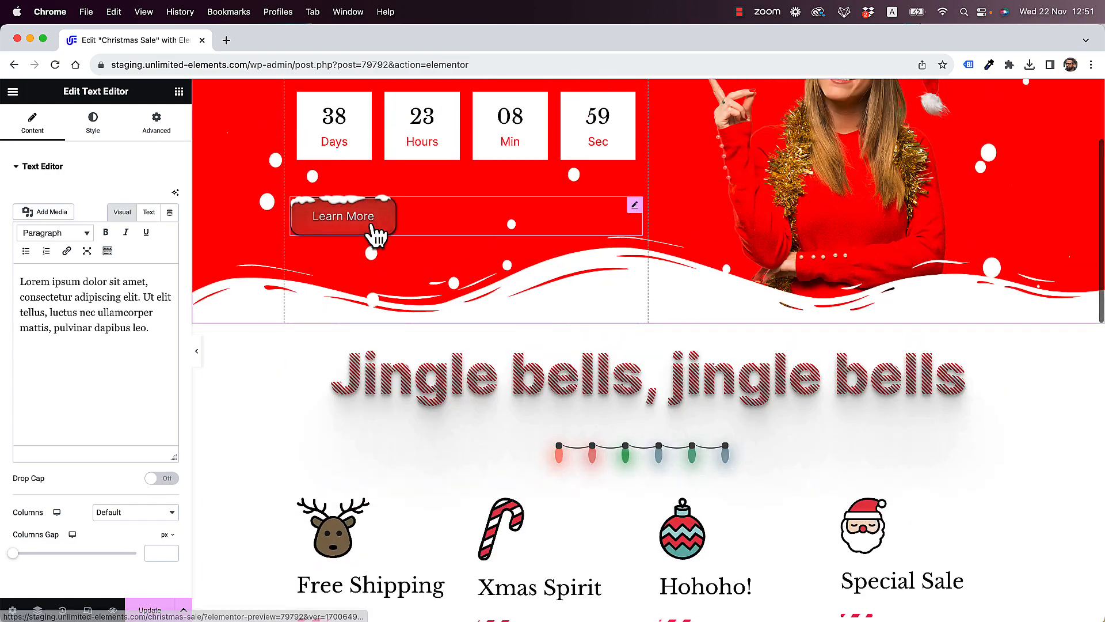
right_click(377, 230)
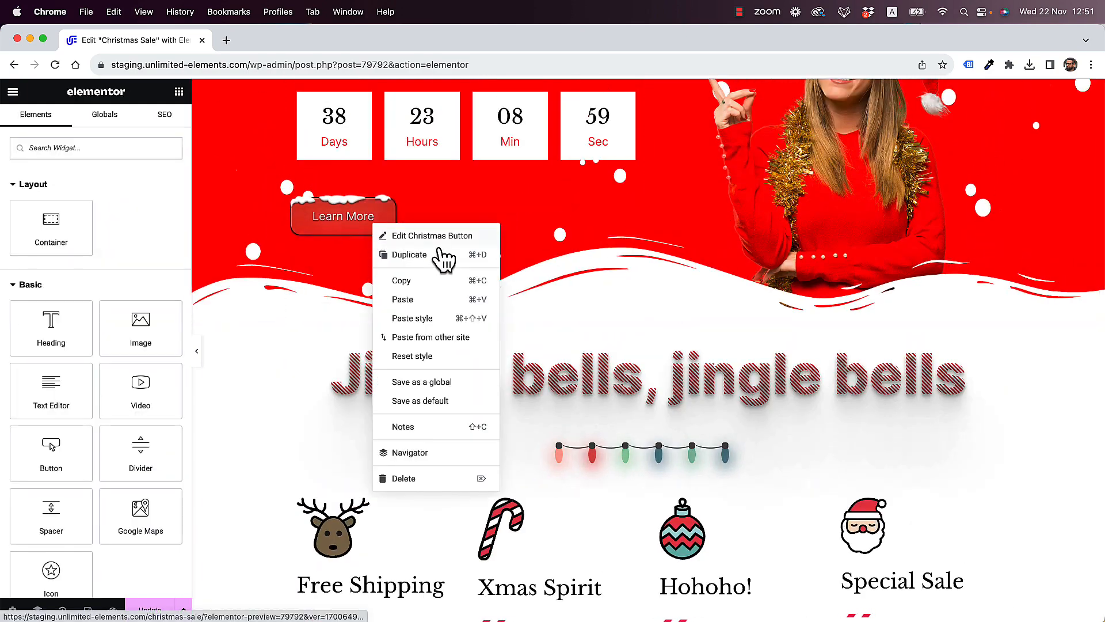
click(433, 282)
scroll(437, 288, down, 15)
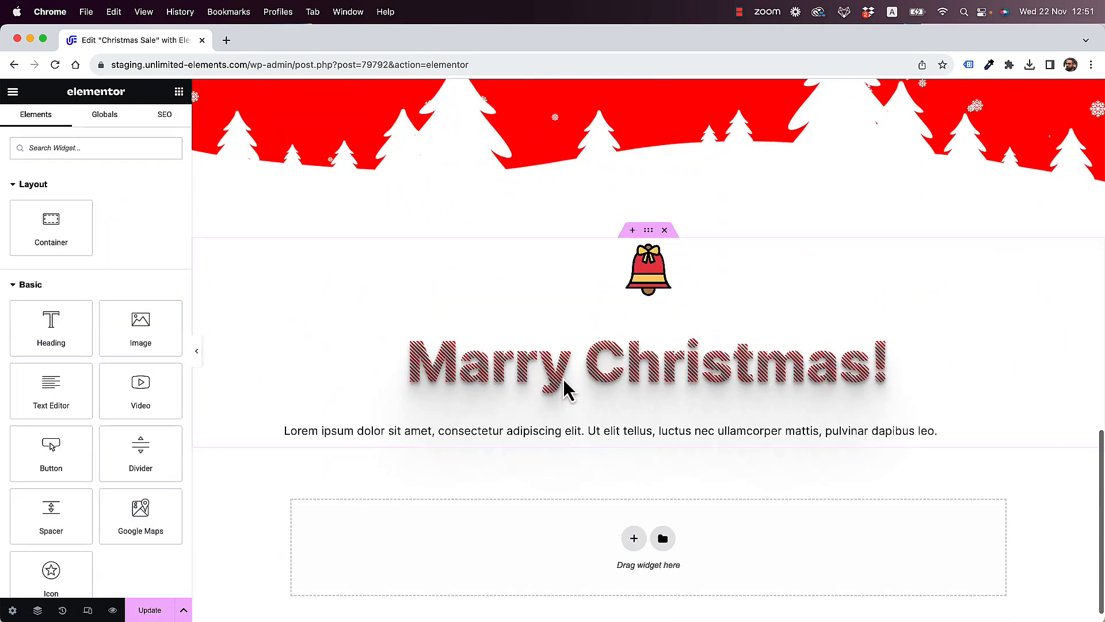
right_click(624, 439)
click(668, 443)
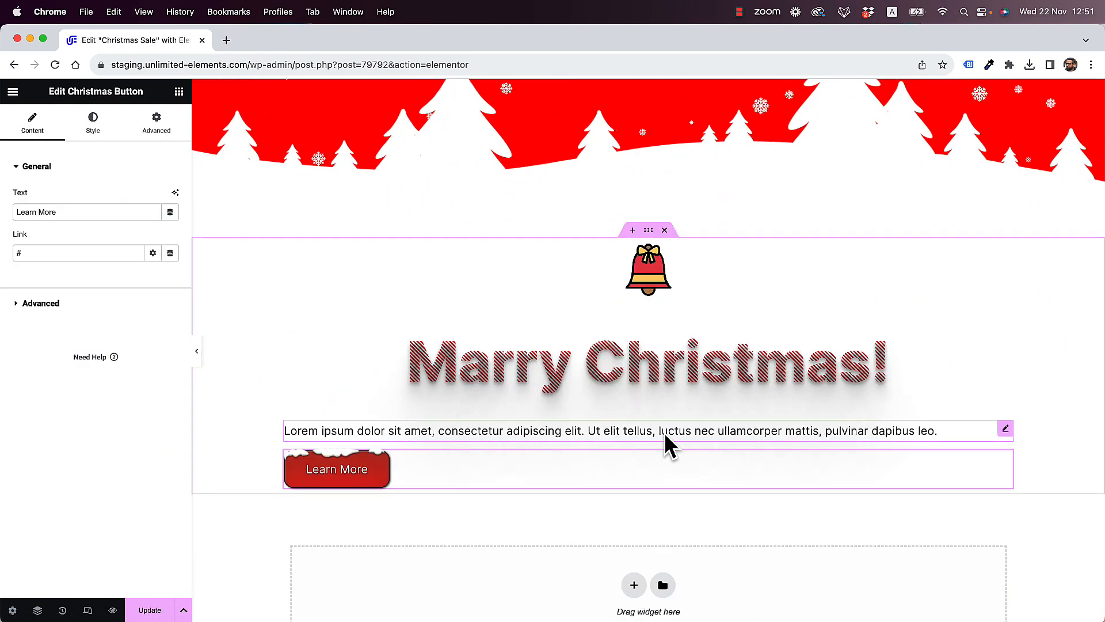
Center-align both the pasted Learn More button and the paragraph above it
click(92, 124)
click(127, 204)
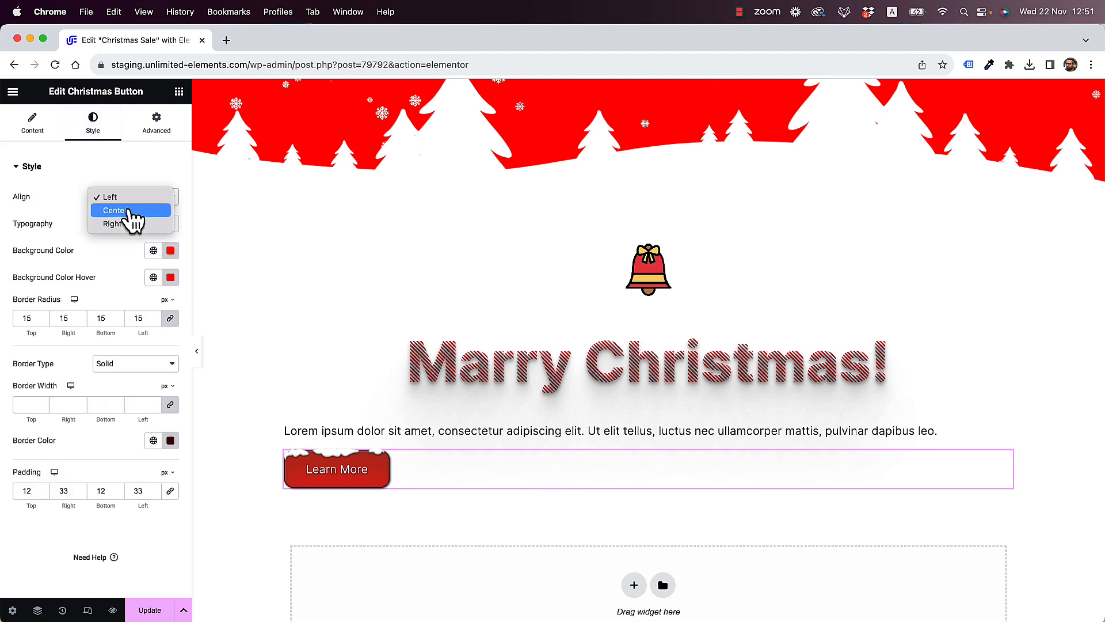
click(130, 208)
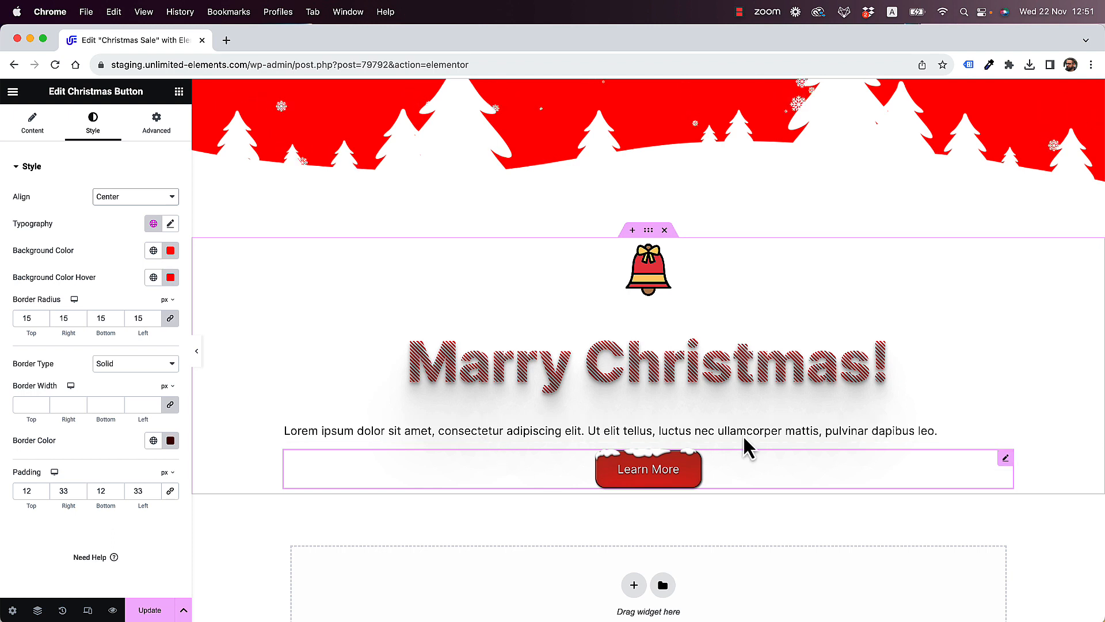
click(703, 429)
click(107, 137)
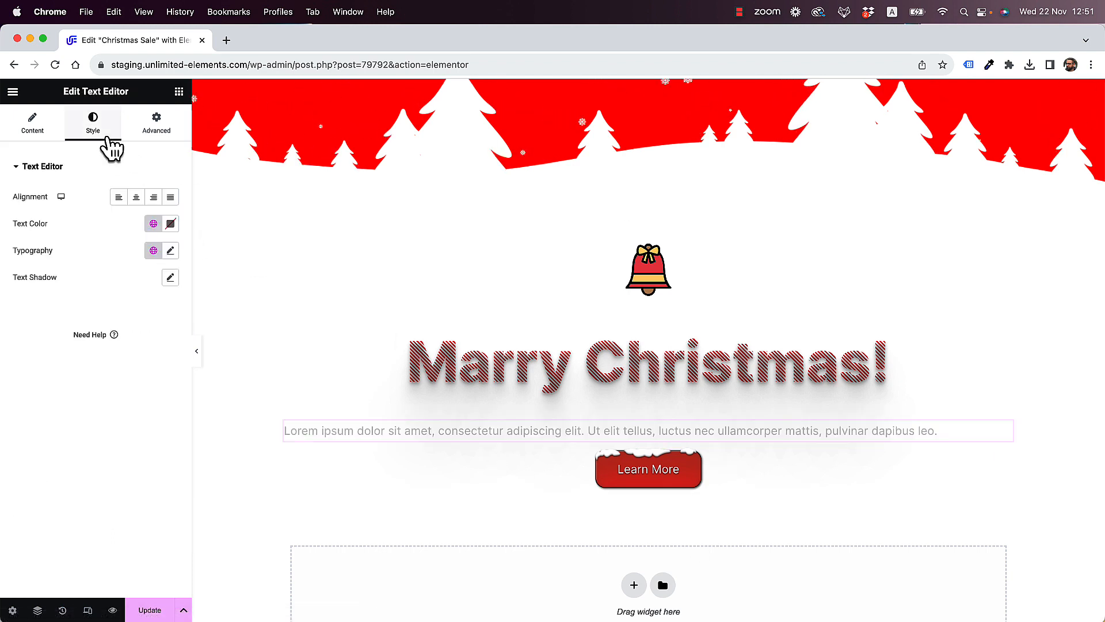
click(136, 197)
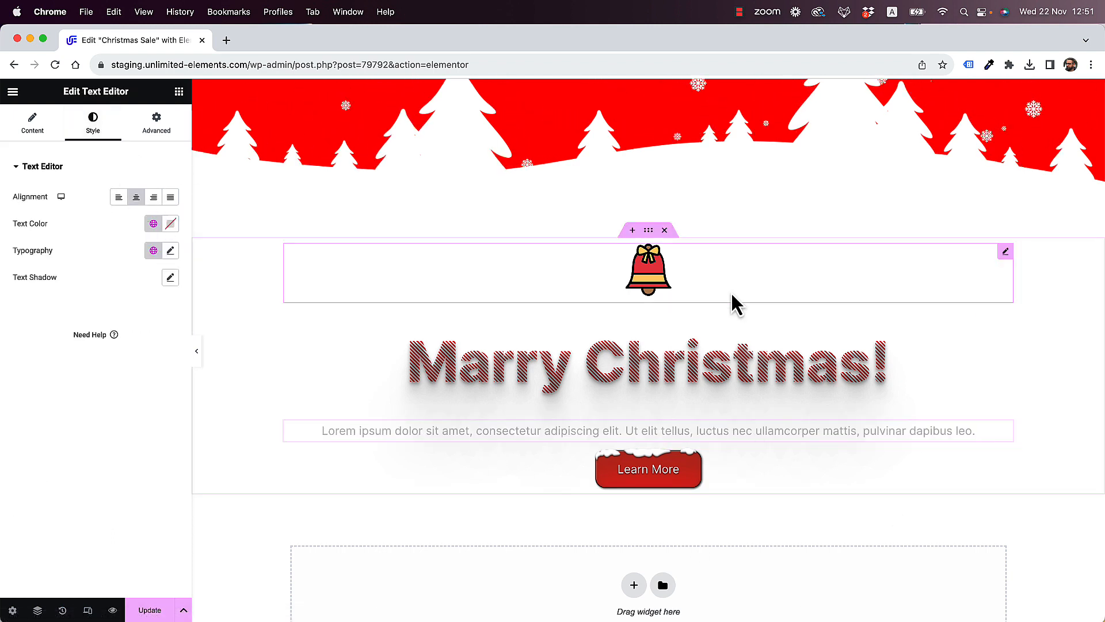
Set the boxed content width of the "Marry Christmas!" container to 816 px
click(648, 230)
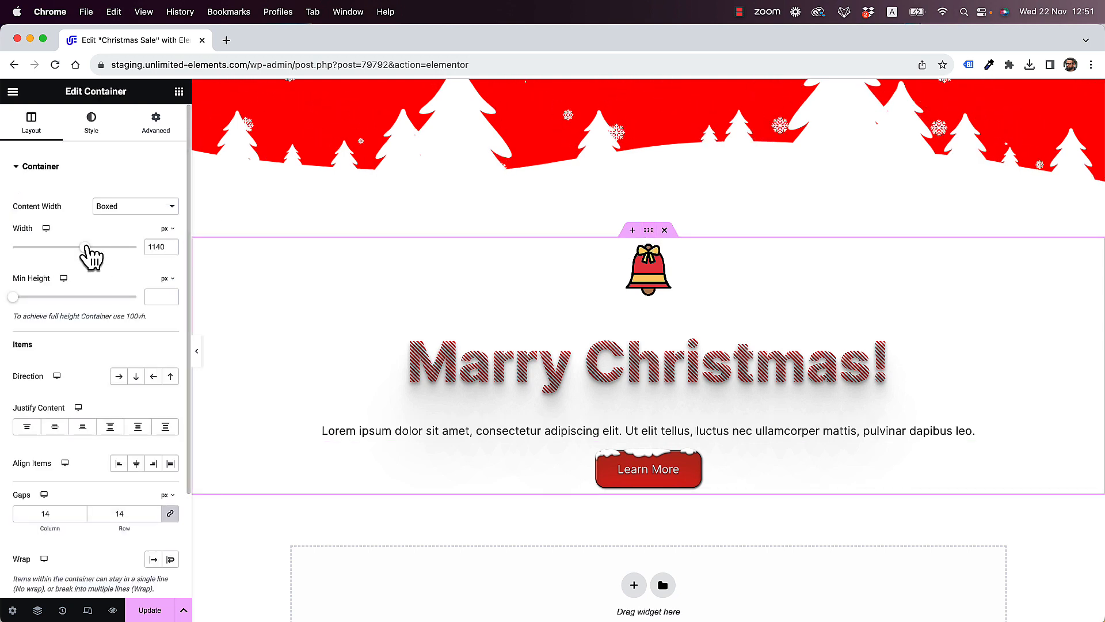
drag(86, 249, 67, 263)
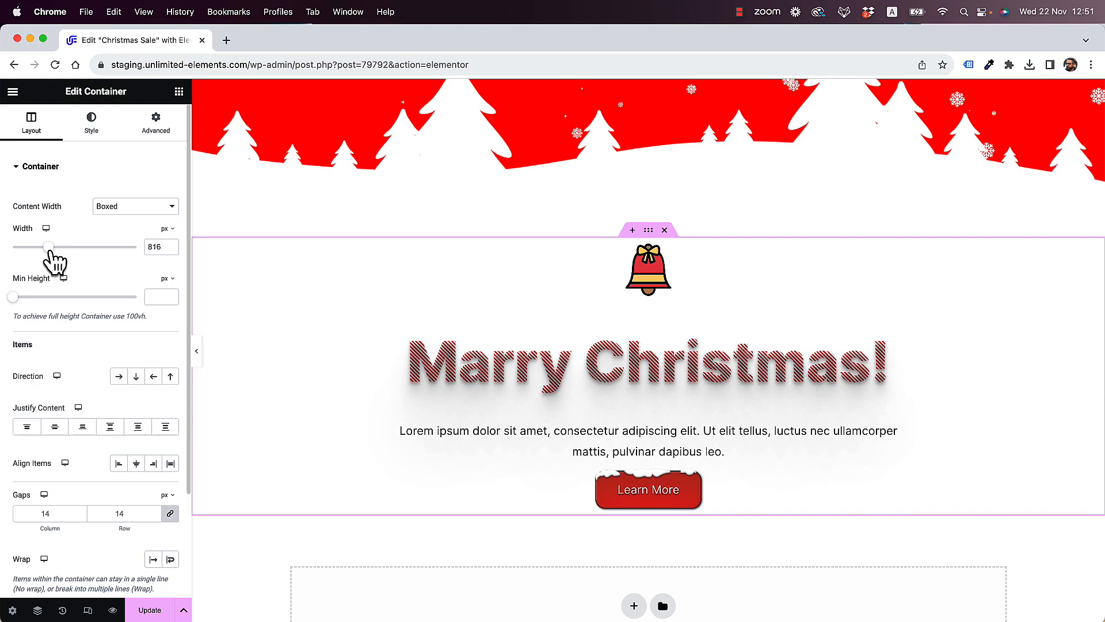
scroll(723, 615, up, 20)
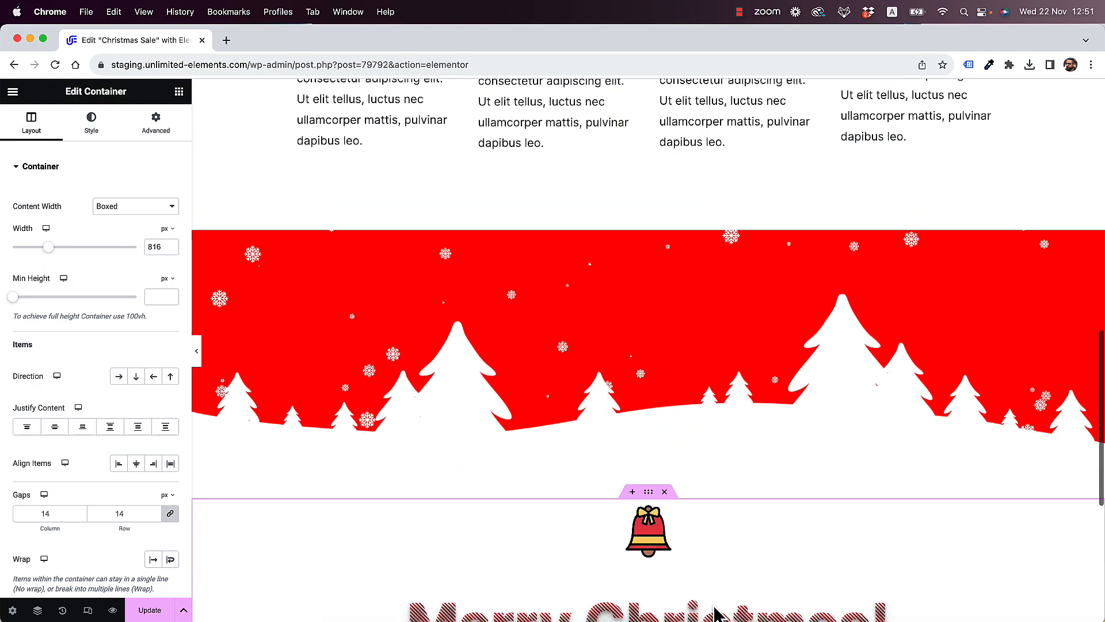
Review the whole Christmas Sale page, from the top banner through the feature columns and snowy trees to the "Marry Christmas!" section
scroll(823, 266, down, 15)
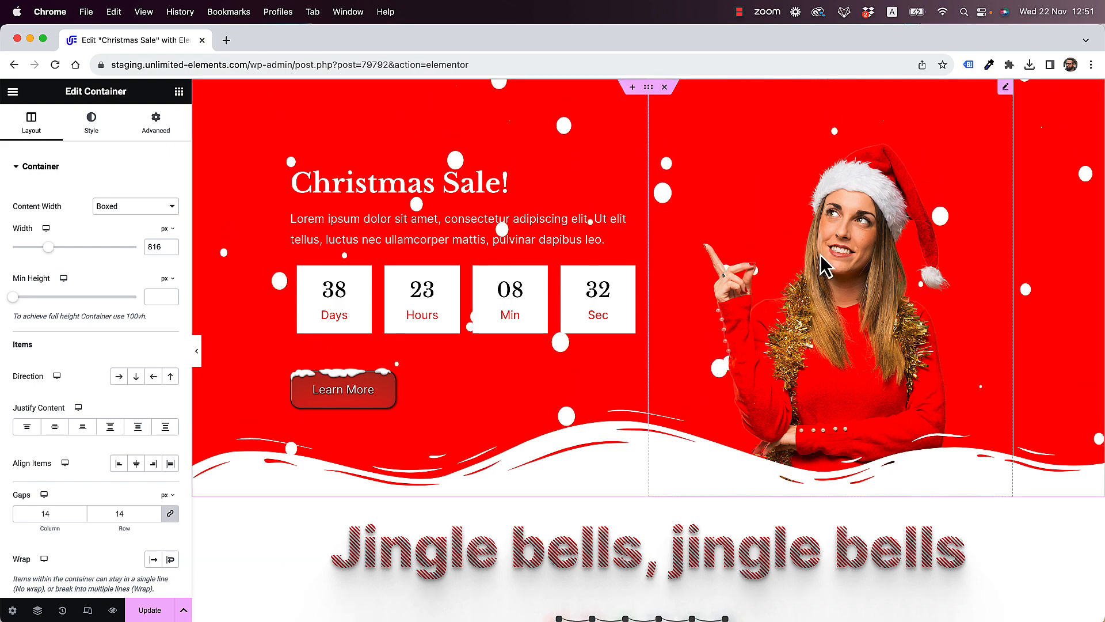
scroll(823, 265, up, 15)
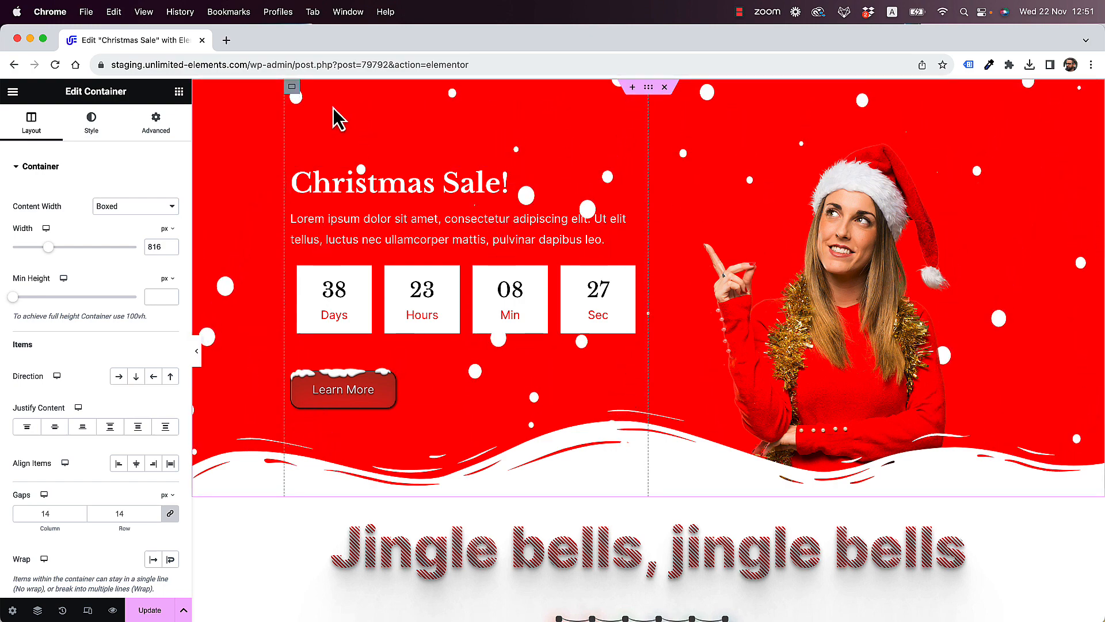
scroll(1048, 284, down, 1)
scroll(1048, 283, down, 3)
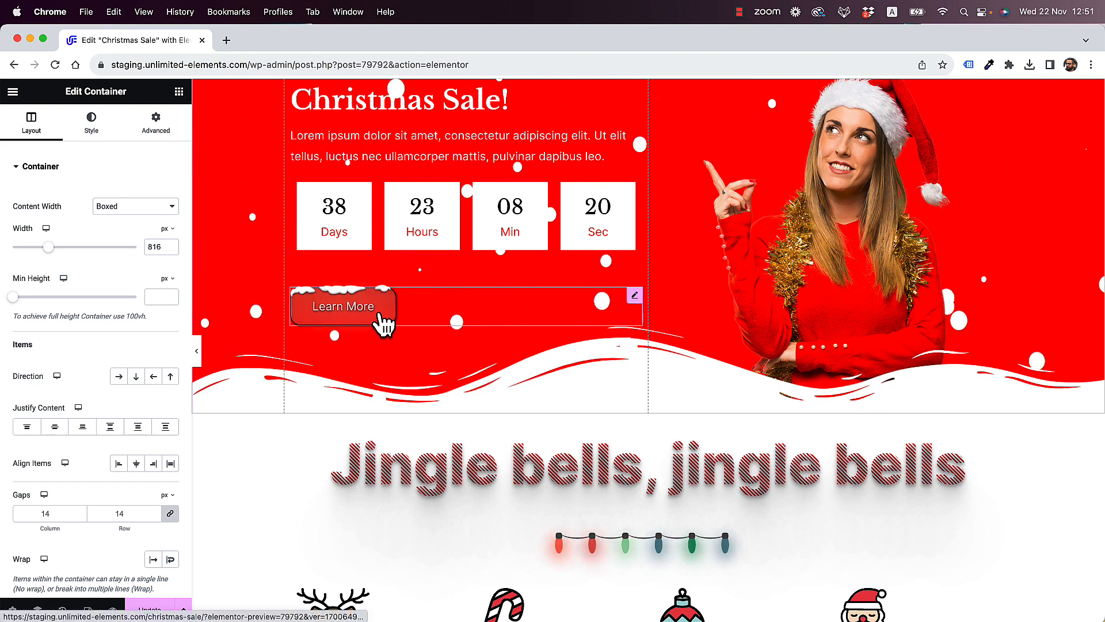
scroll(383, 322, down, 8)
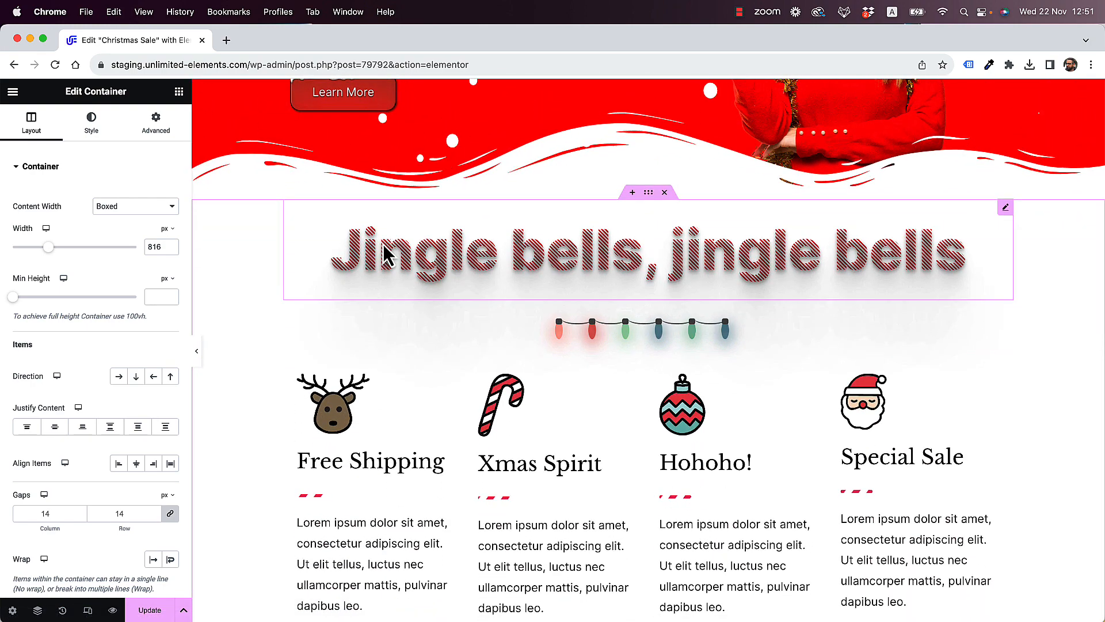
scroll(383, 253, down, 1)
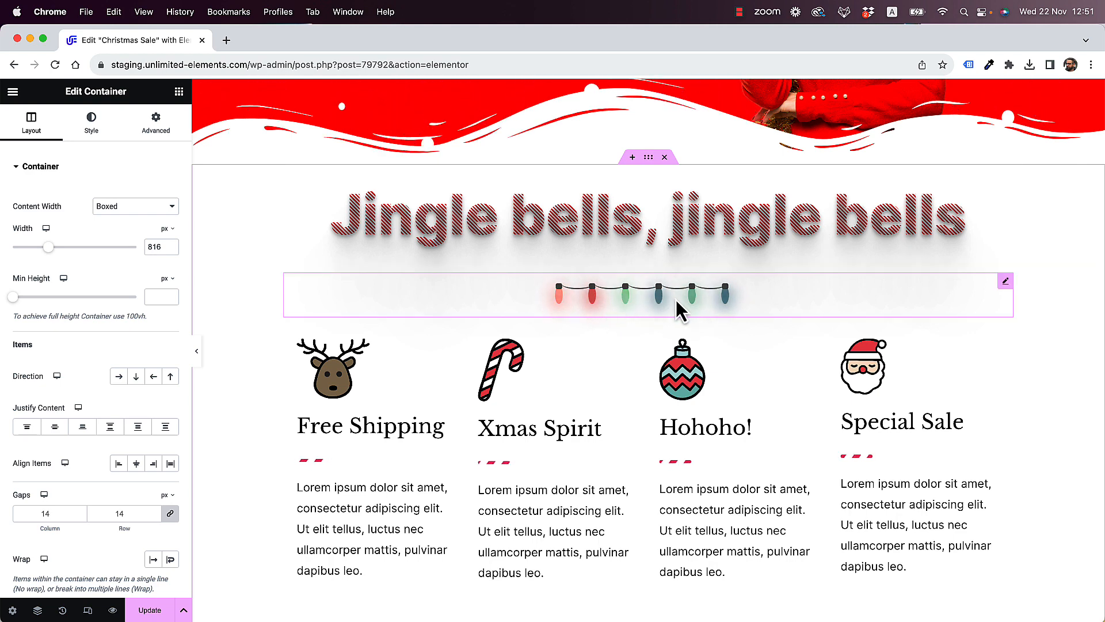
scroll(681, 310, down, 6)
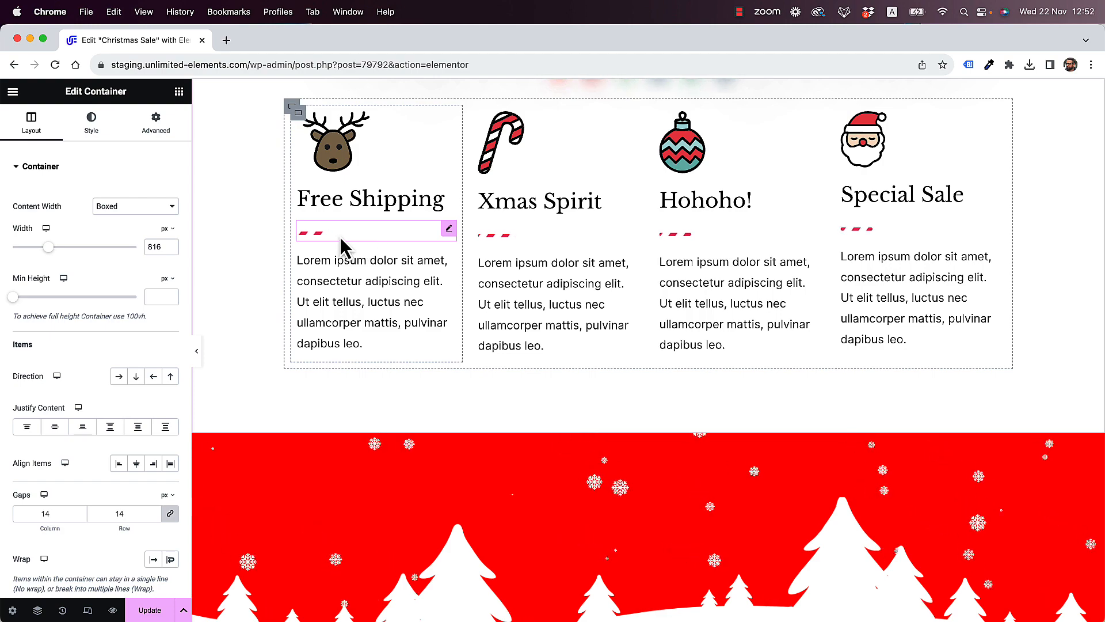
scroll(708, 240, down, 4)
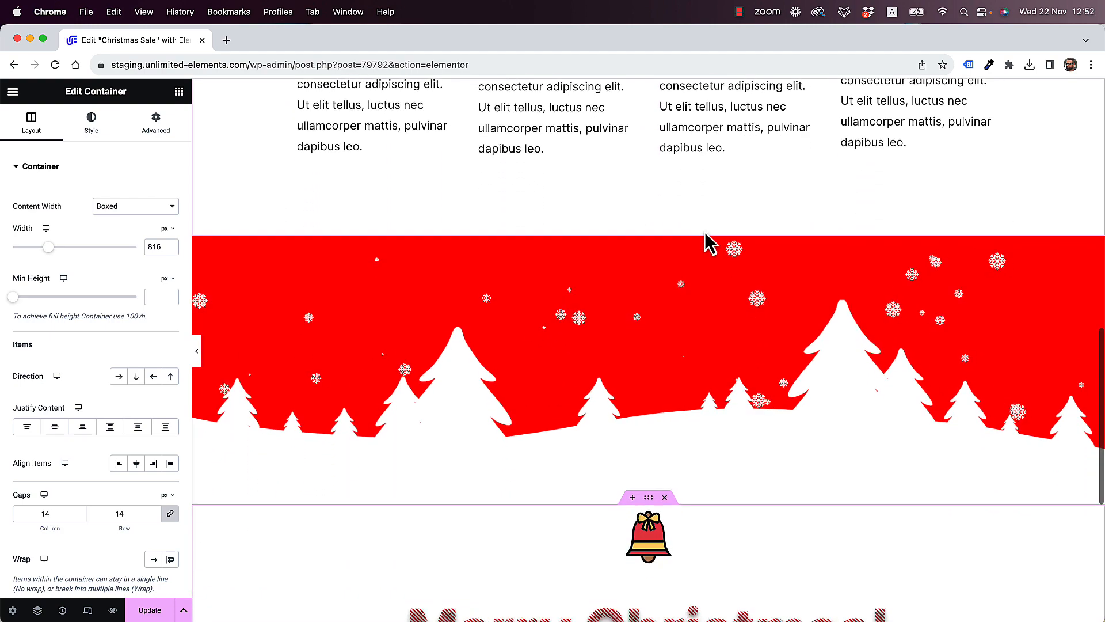
scroll(708, 240, down, 3)
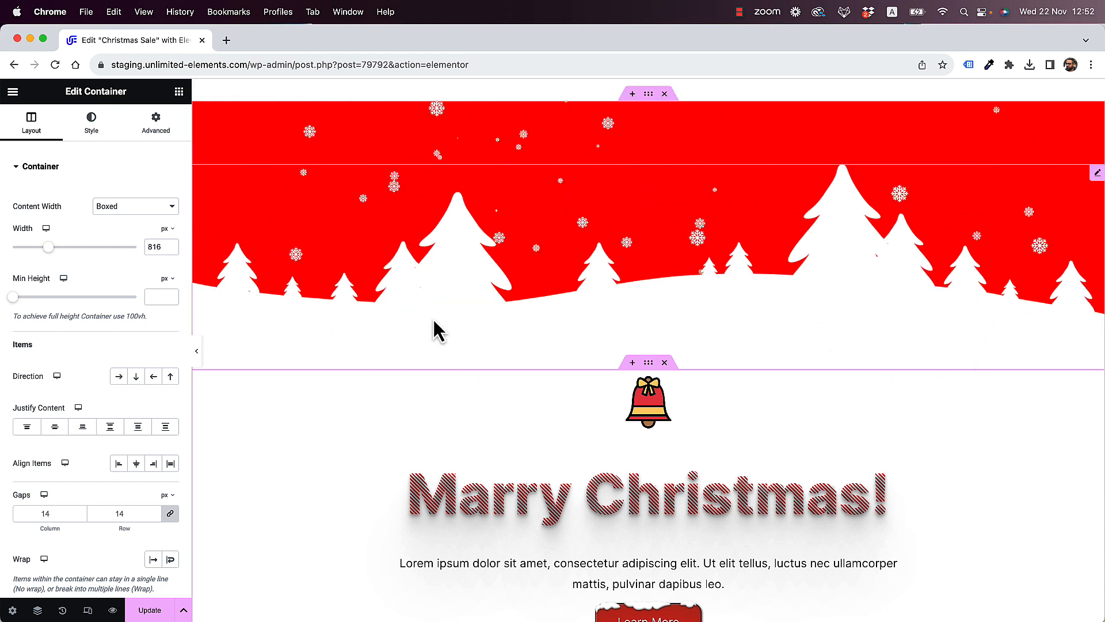
scroll(939, 310, down, 3)
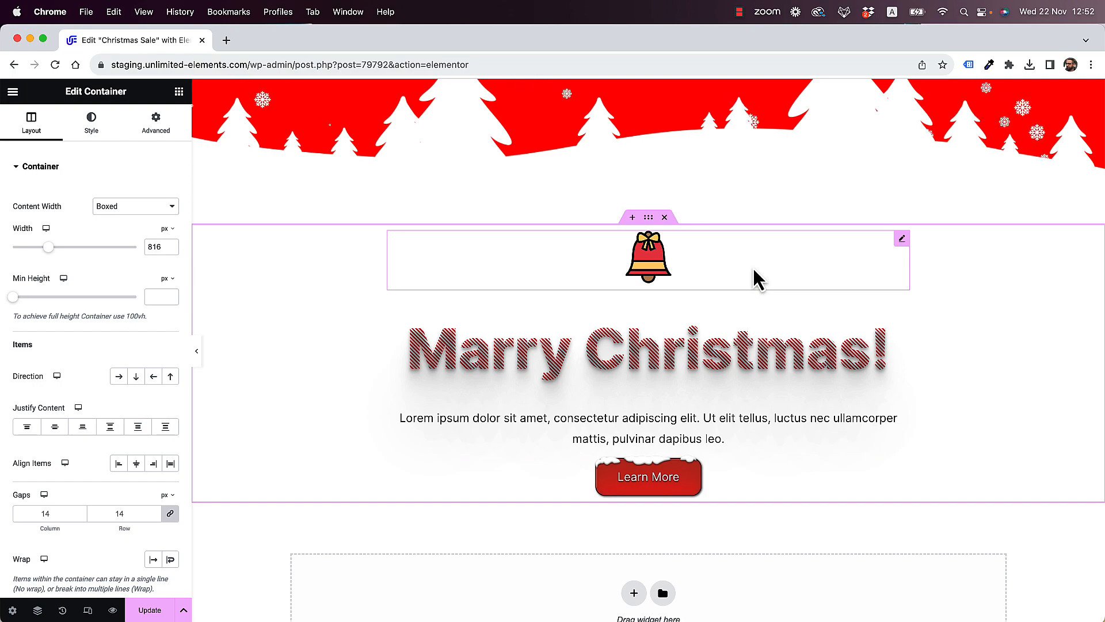
scroll(754, 278, up, 15)
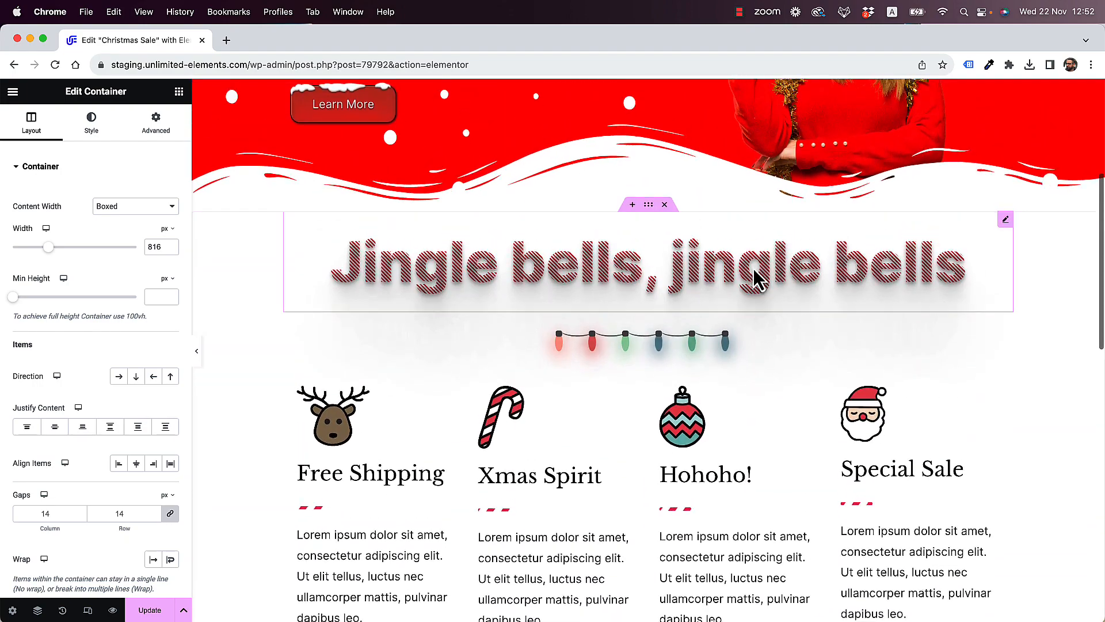
scroll(754, 278, up, 5)
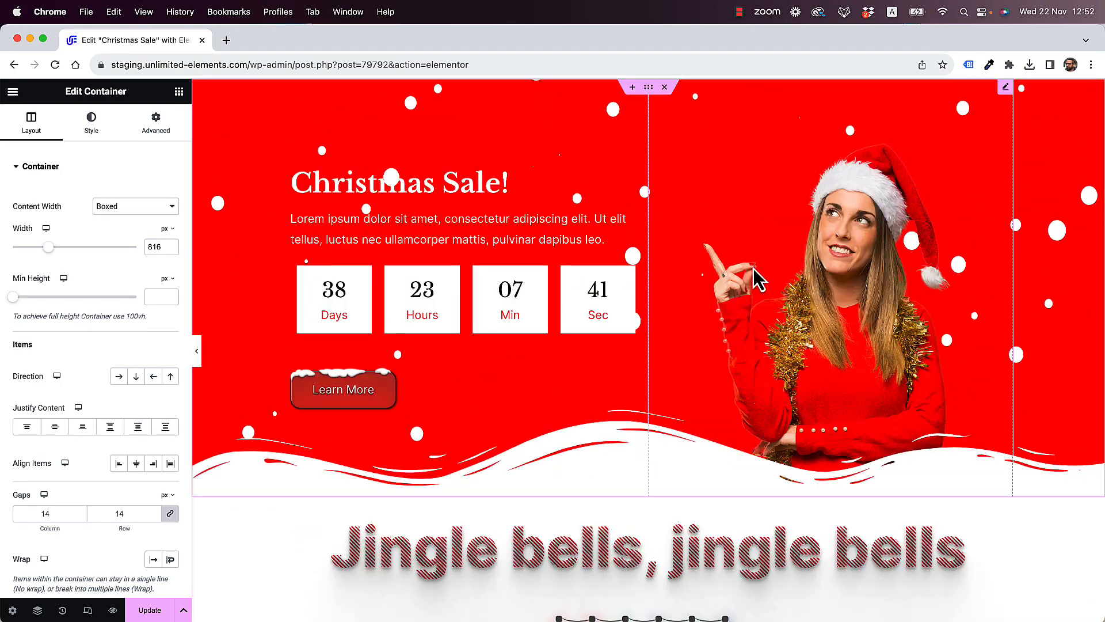